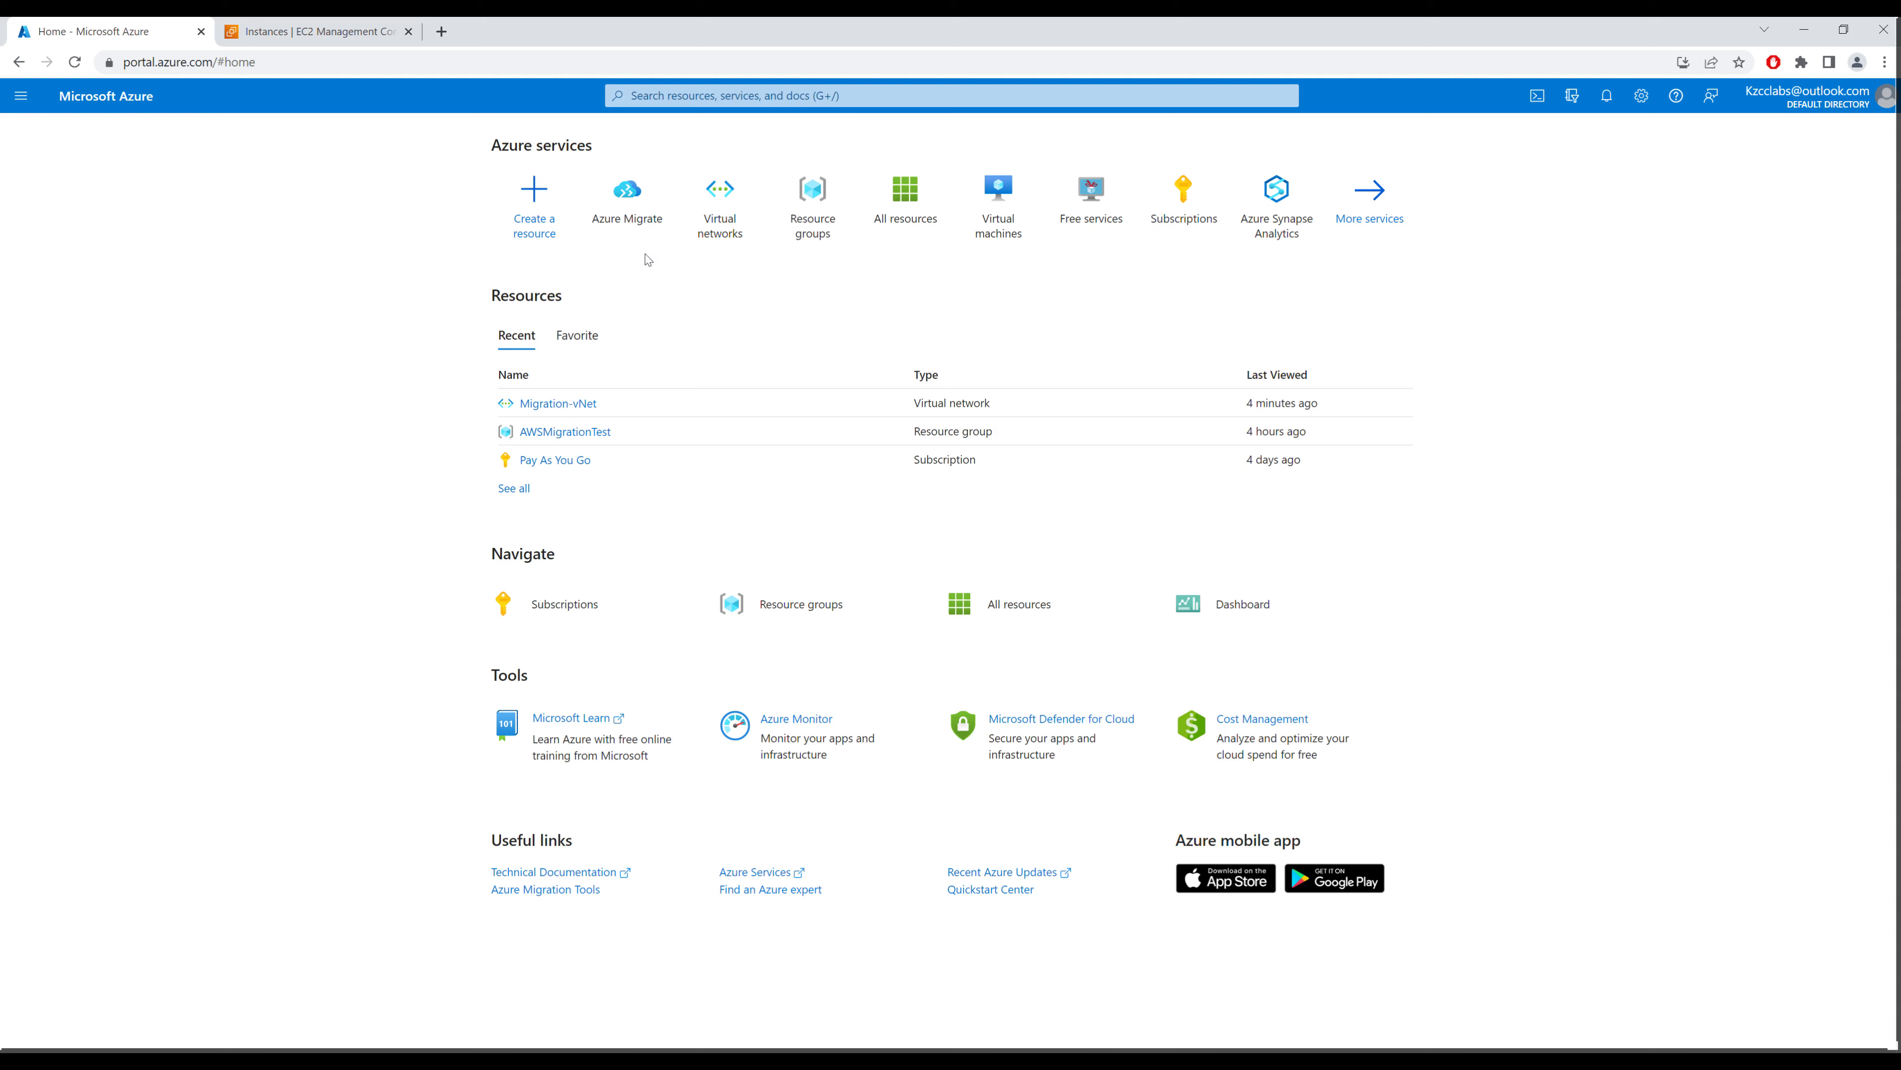
Step: Create Azure Migrate project 'AWSMigration' in resource group AWSMigrationTest with geography UAE
{"action": "left_click", "coordinate": [627, 202]}
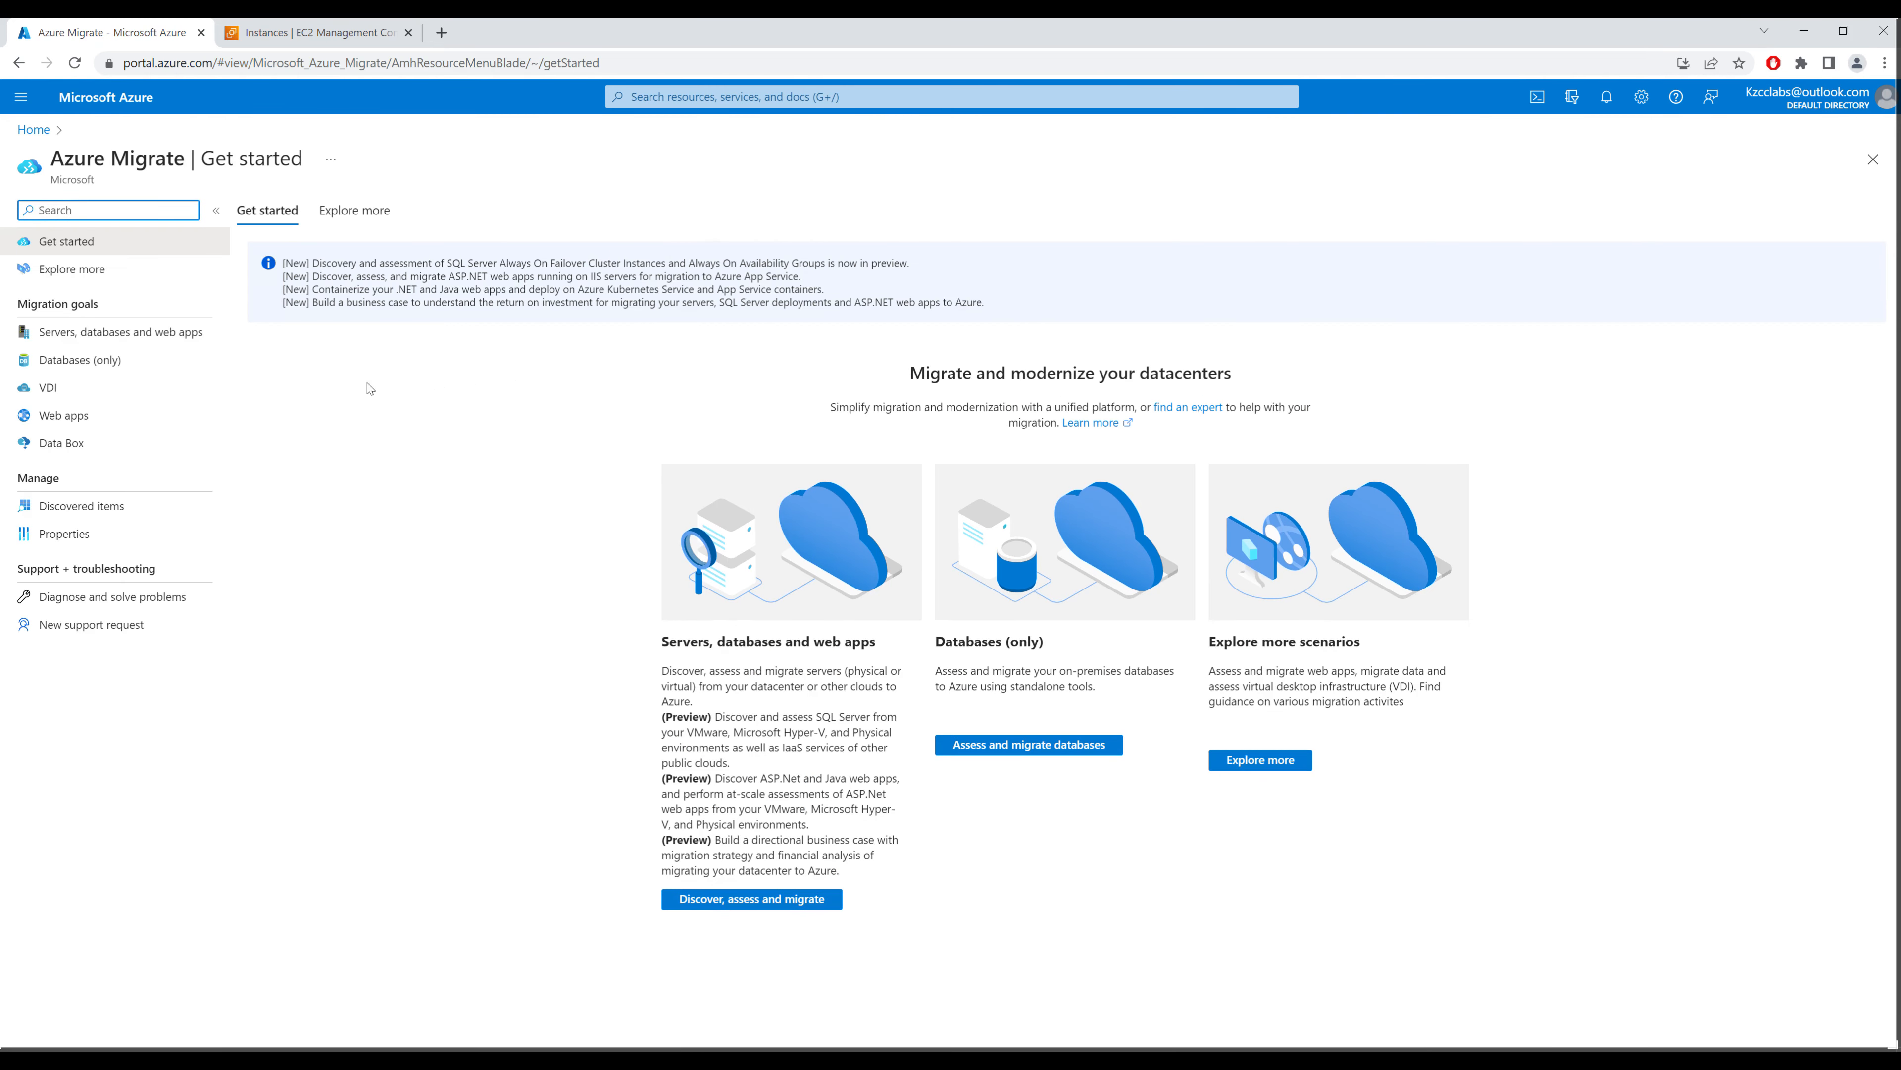
{"action": "left_click", "coordinate": [157, 335]}
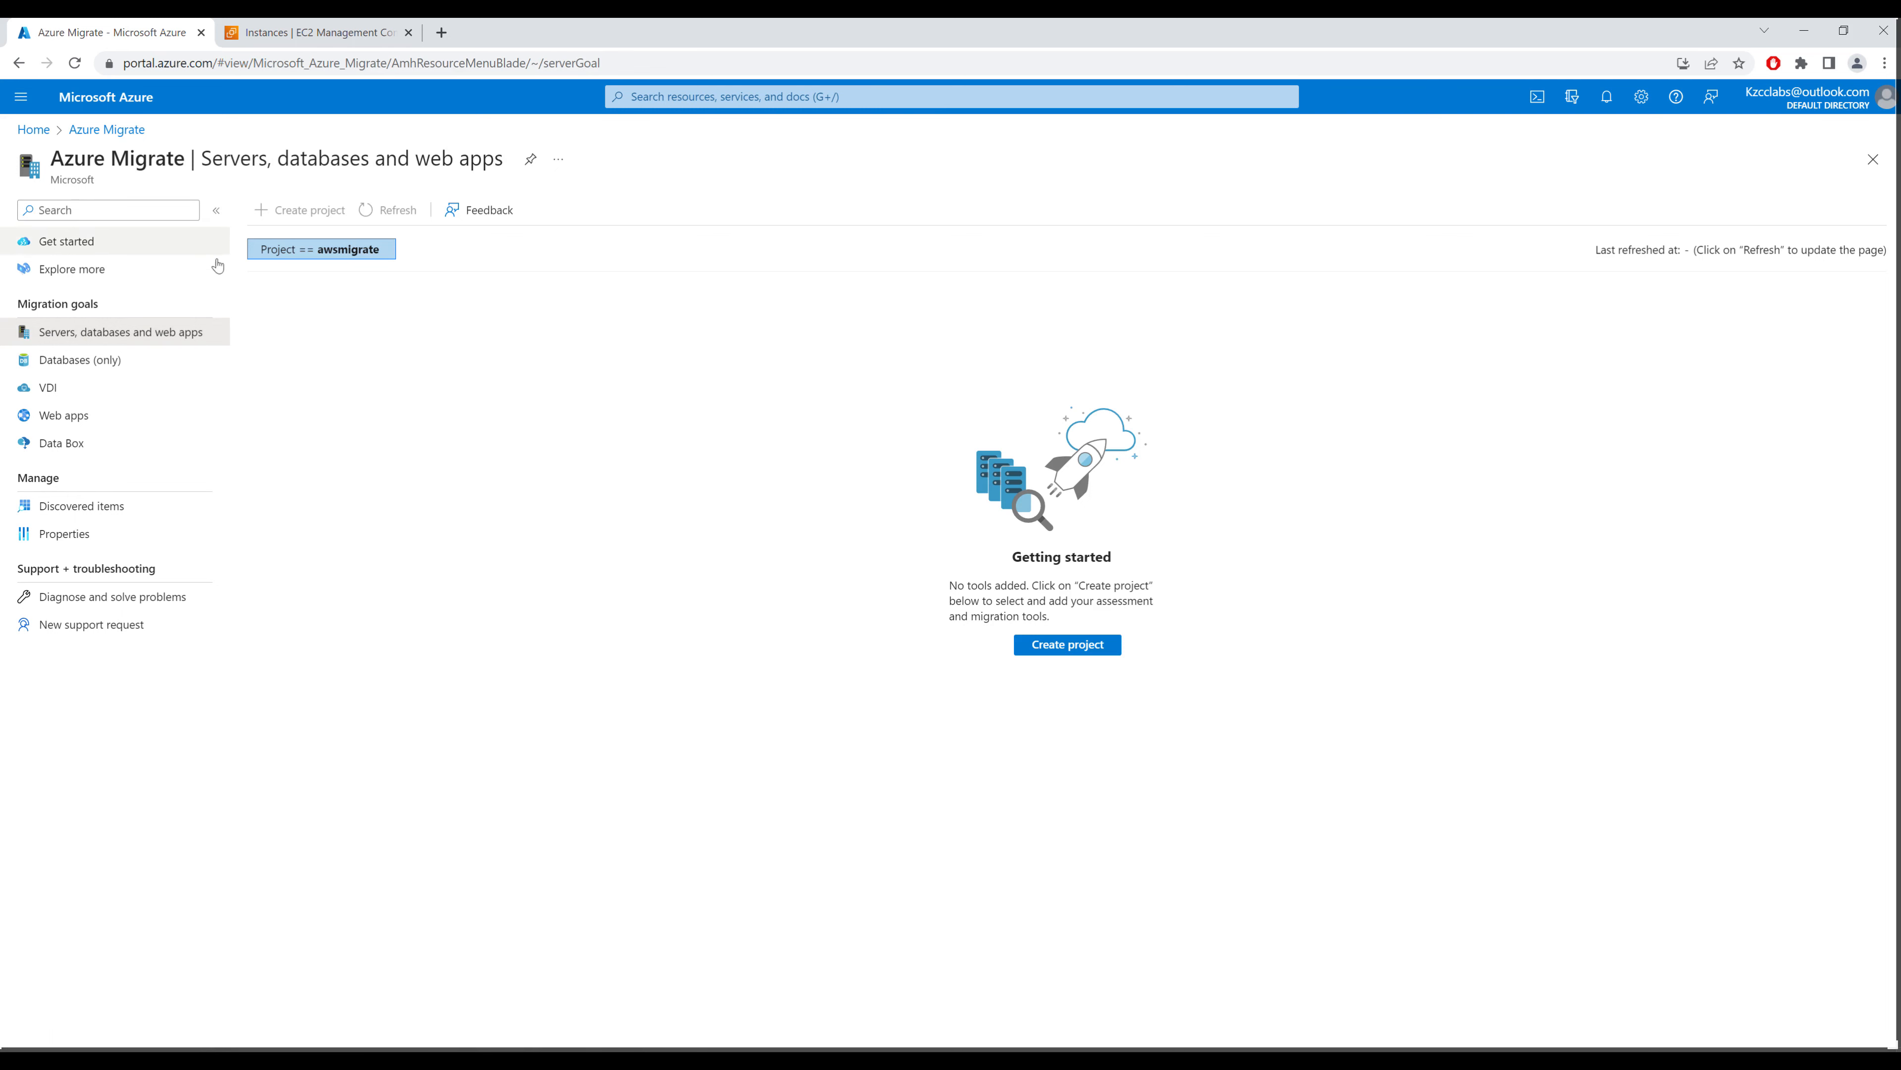
{"action": "left_click", "coordinate": [1080, 649]}
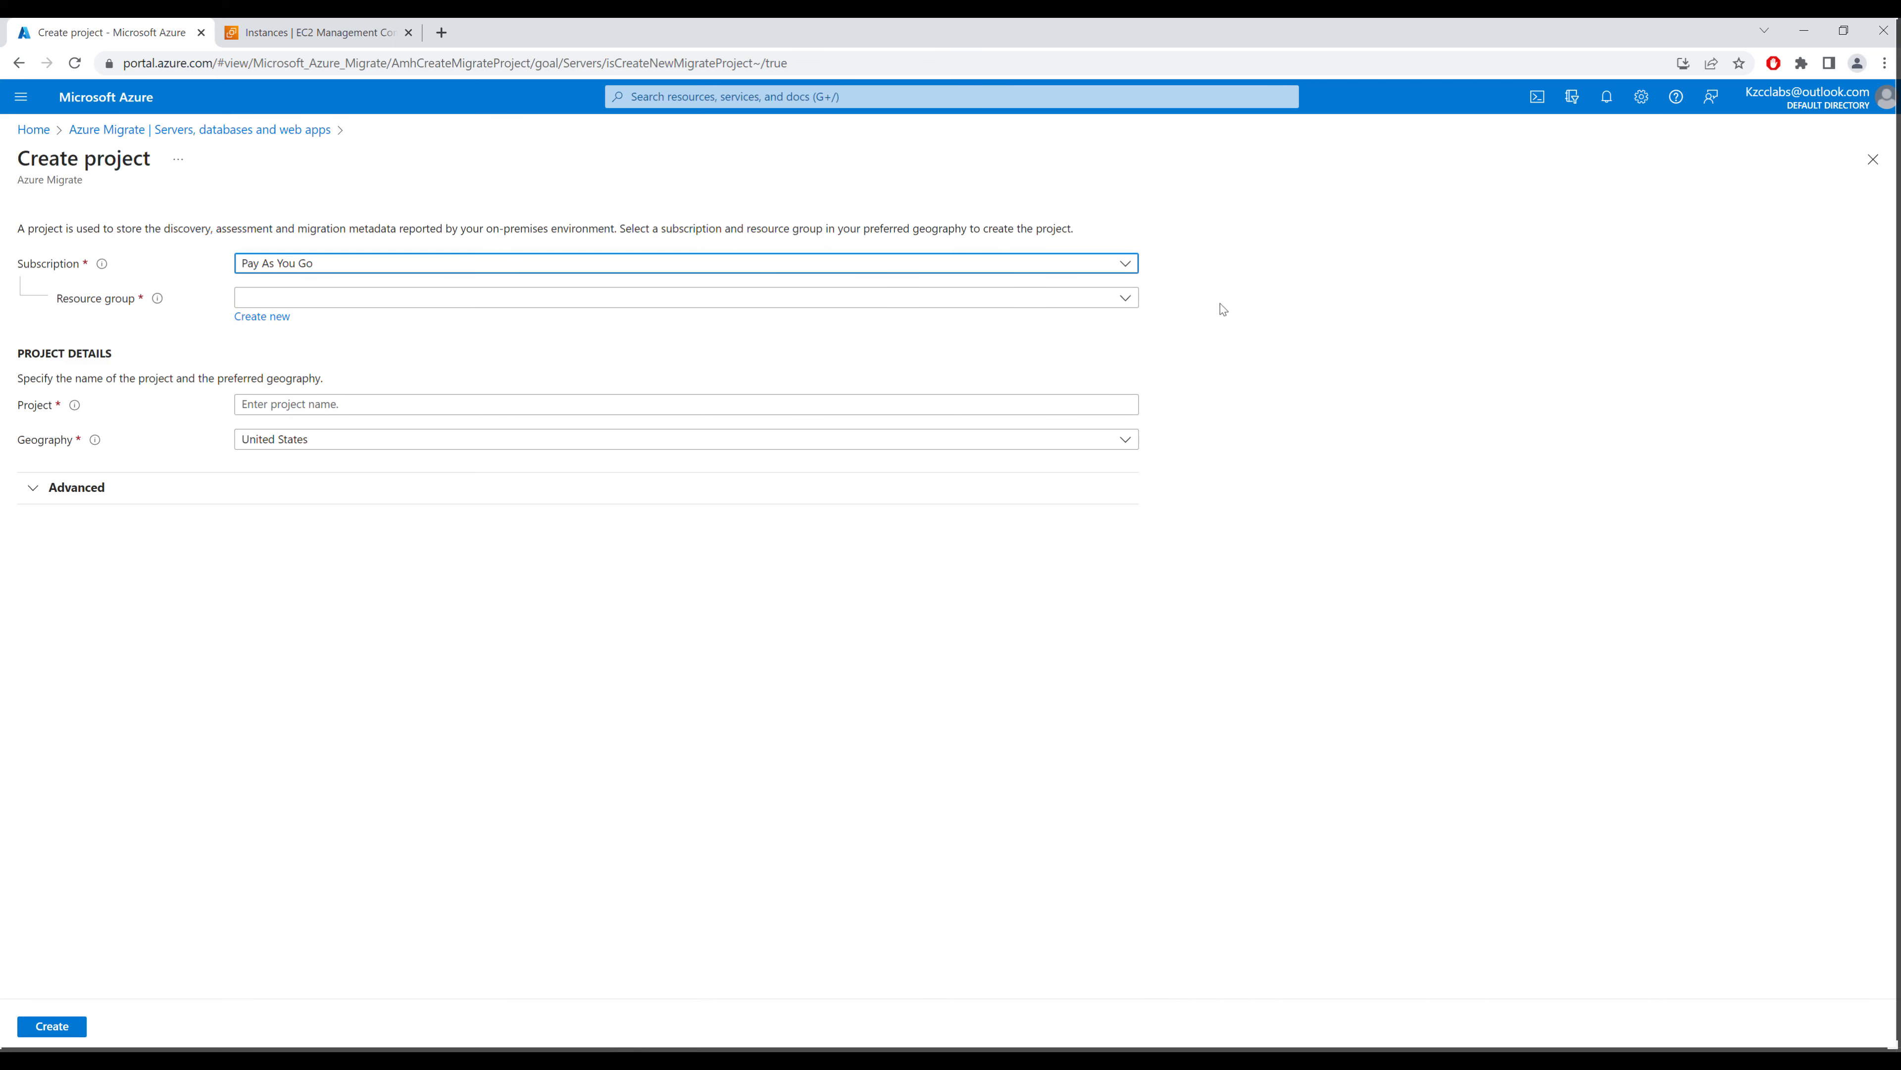
{"action": "left_click", "coordinate": [1125, 306]}
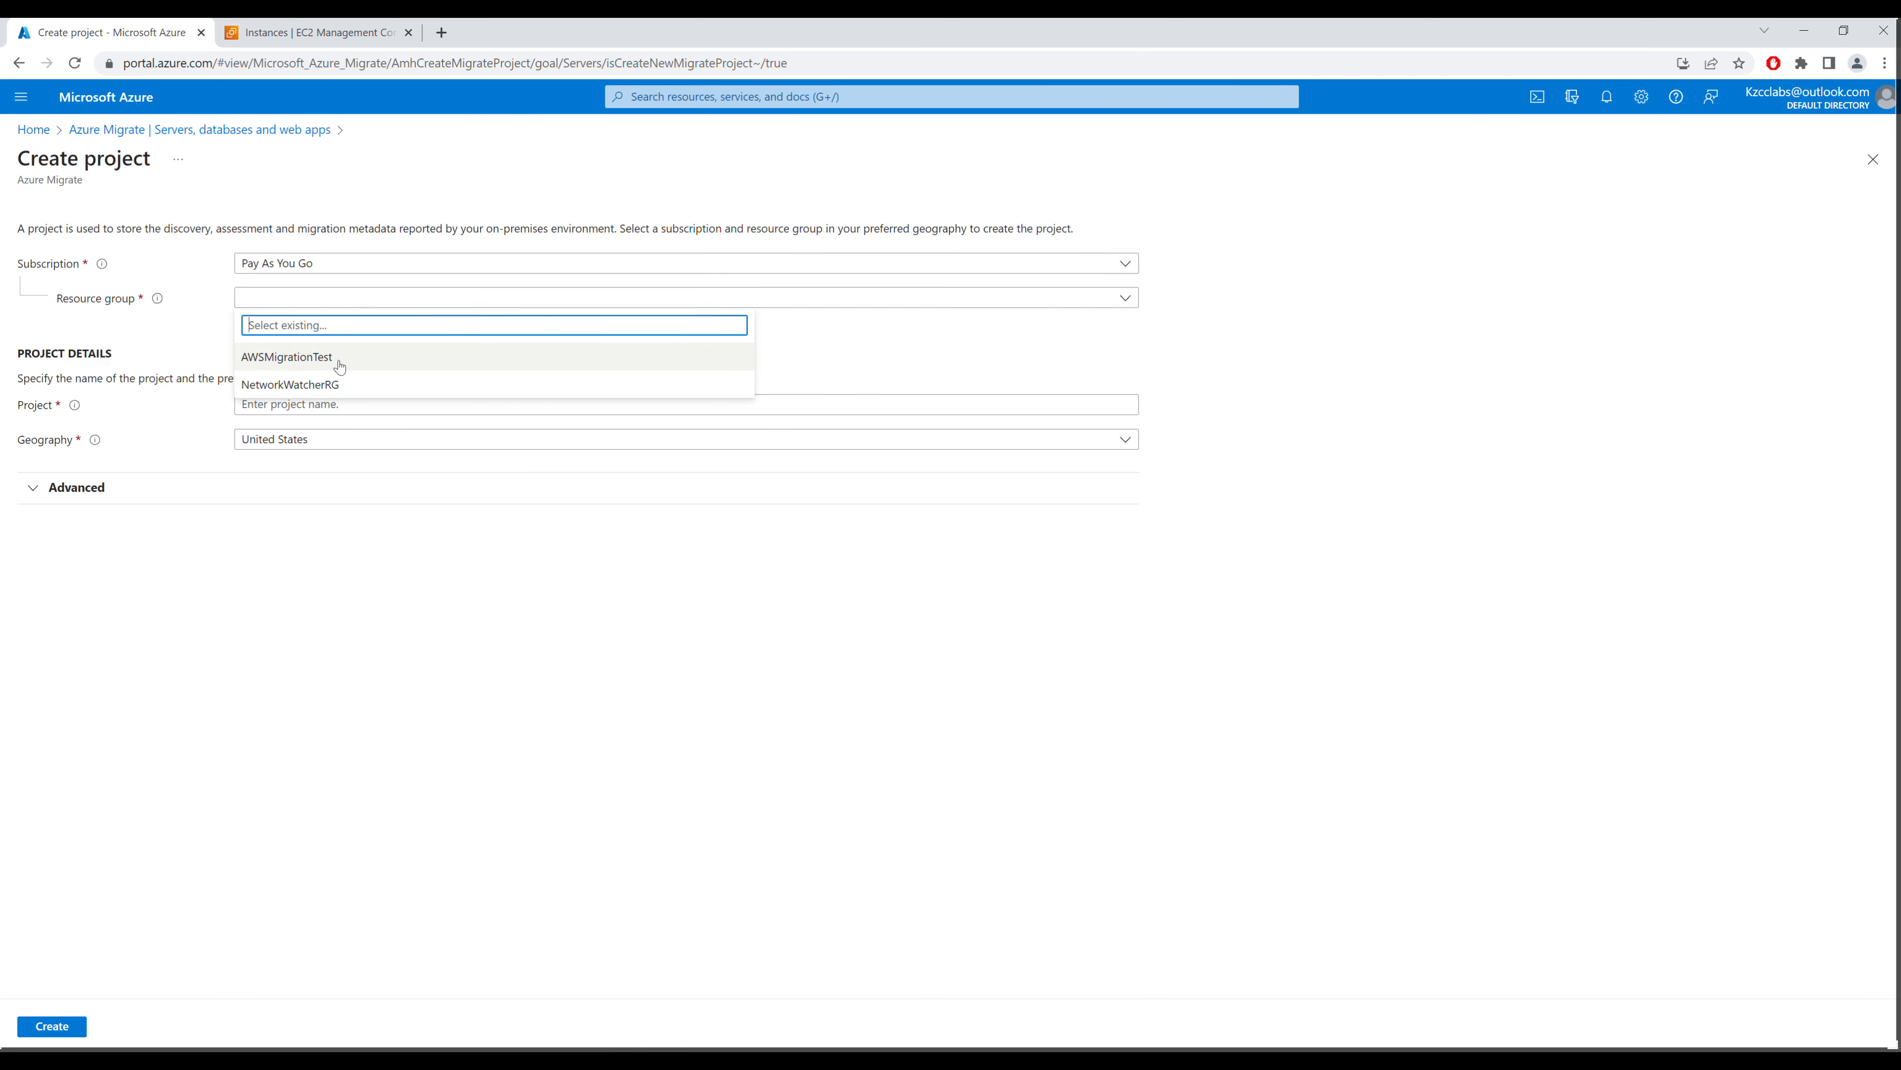
{"action": "left_click", "coordinate": [315, 360]}
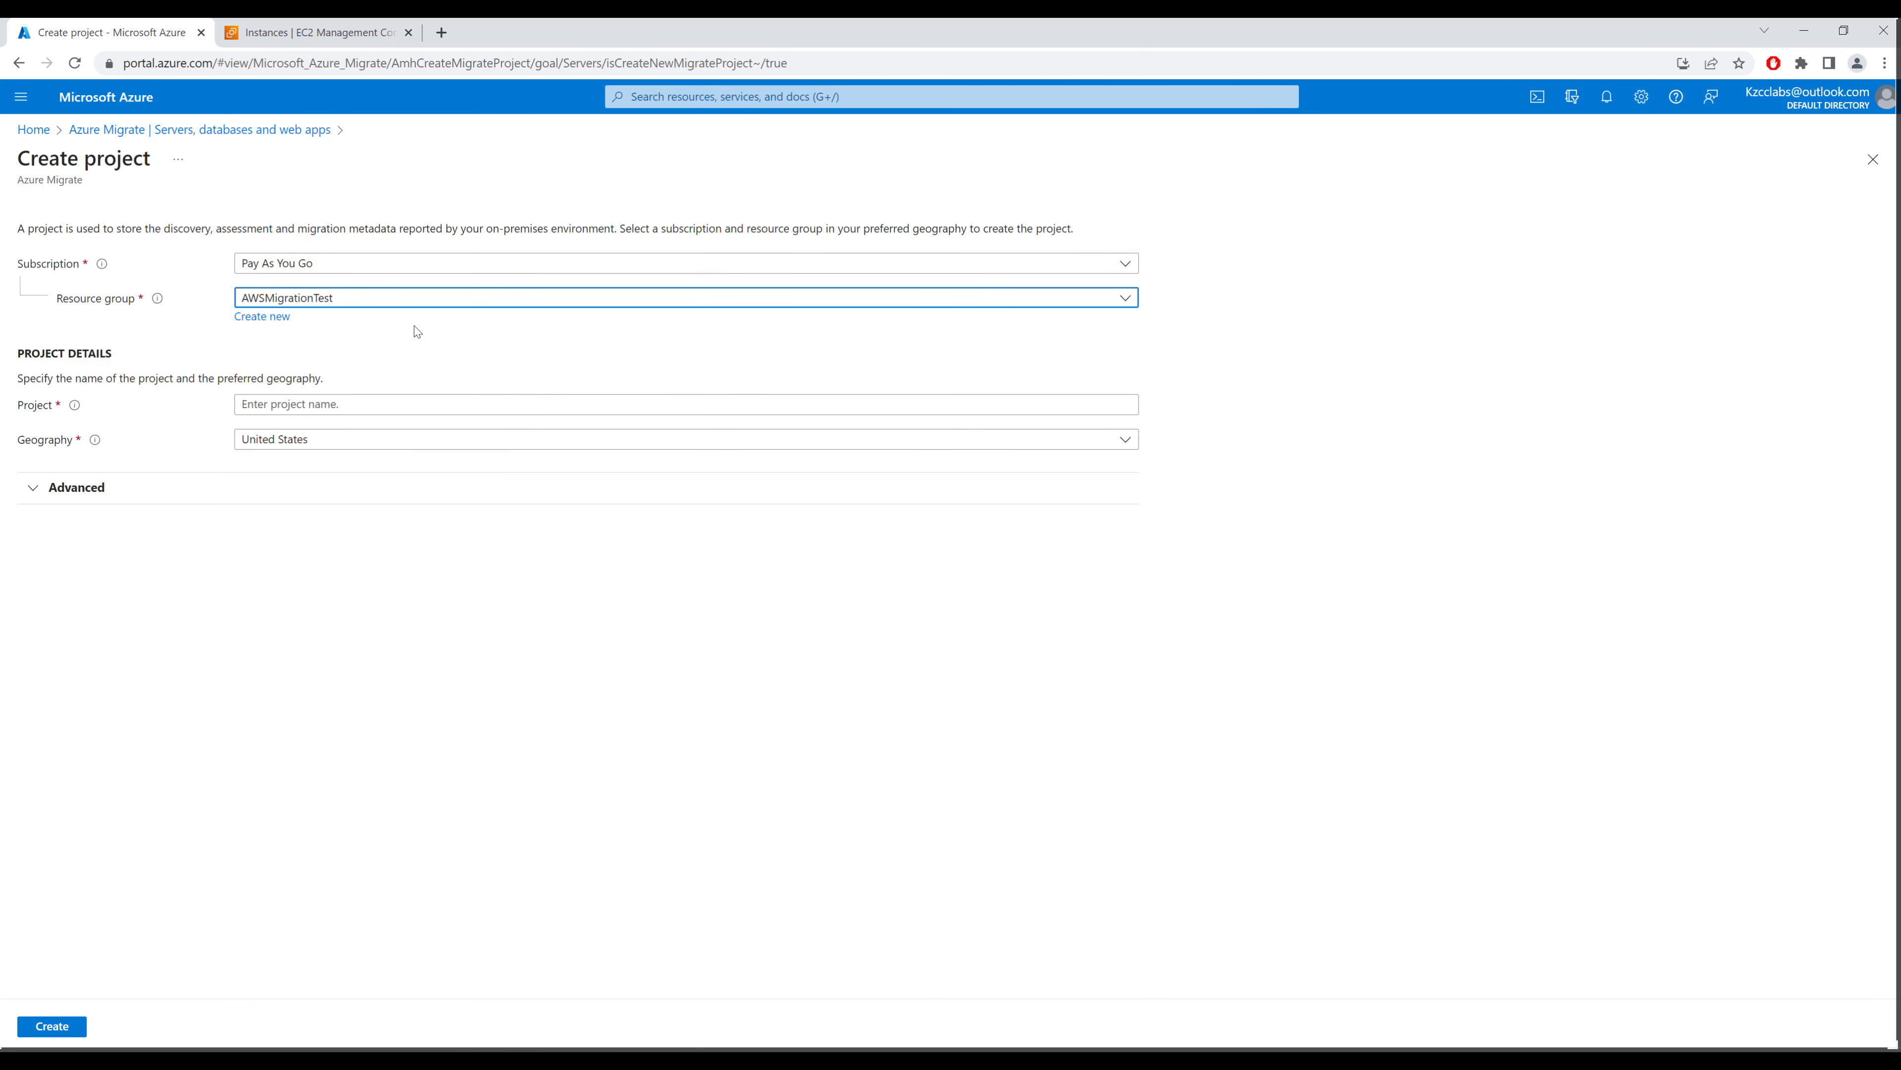
{"action": "left_click", "coordinate": [325, 409]}
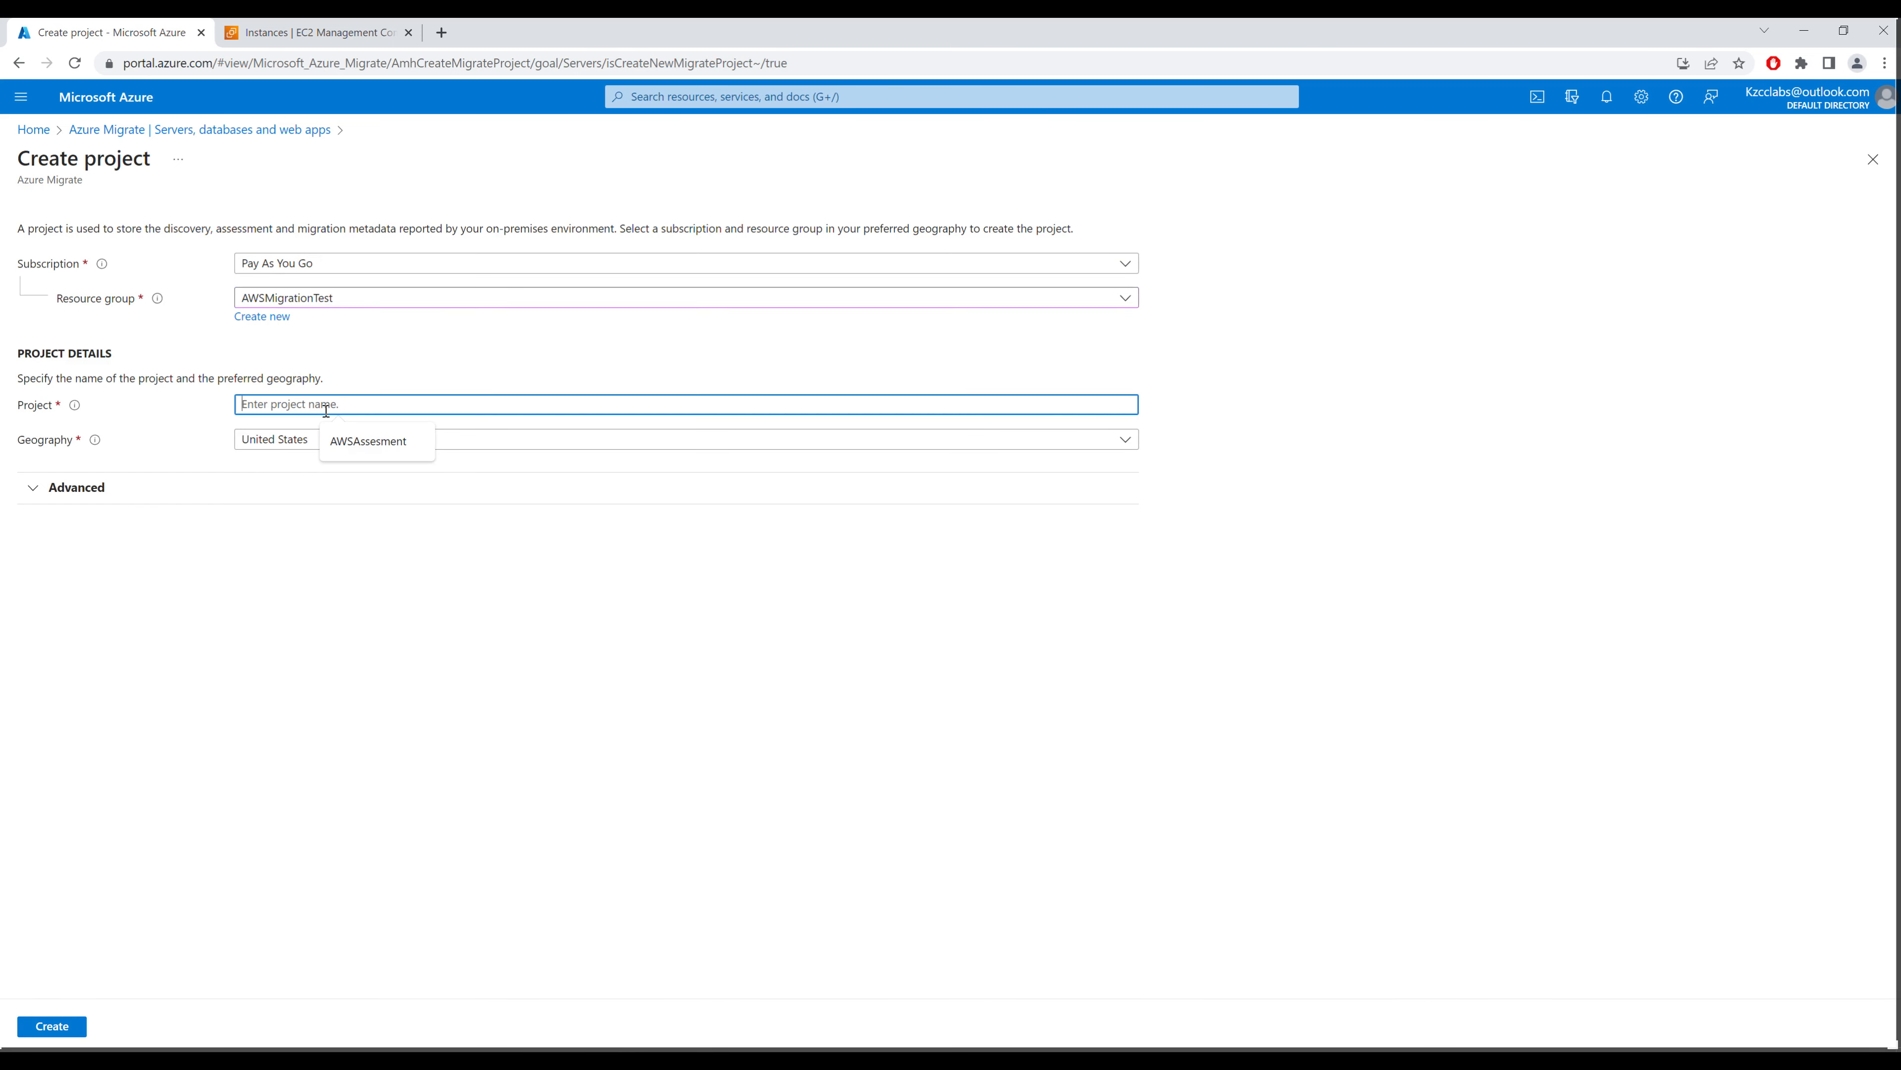
{"action": "type", "text": "AWSMigration"}
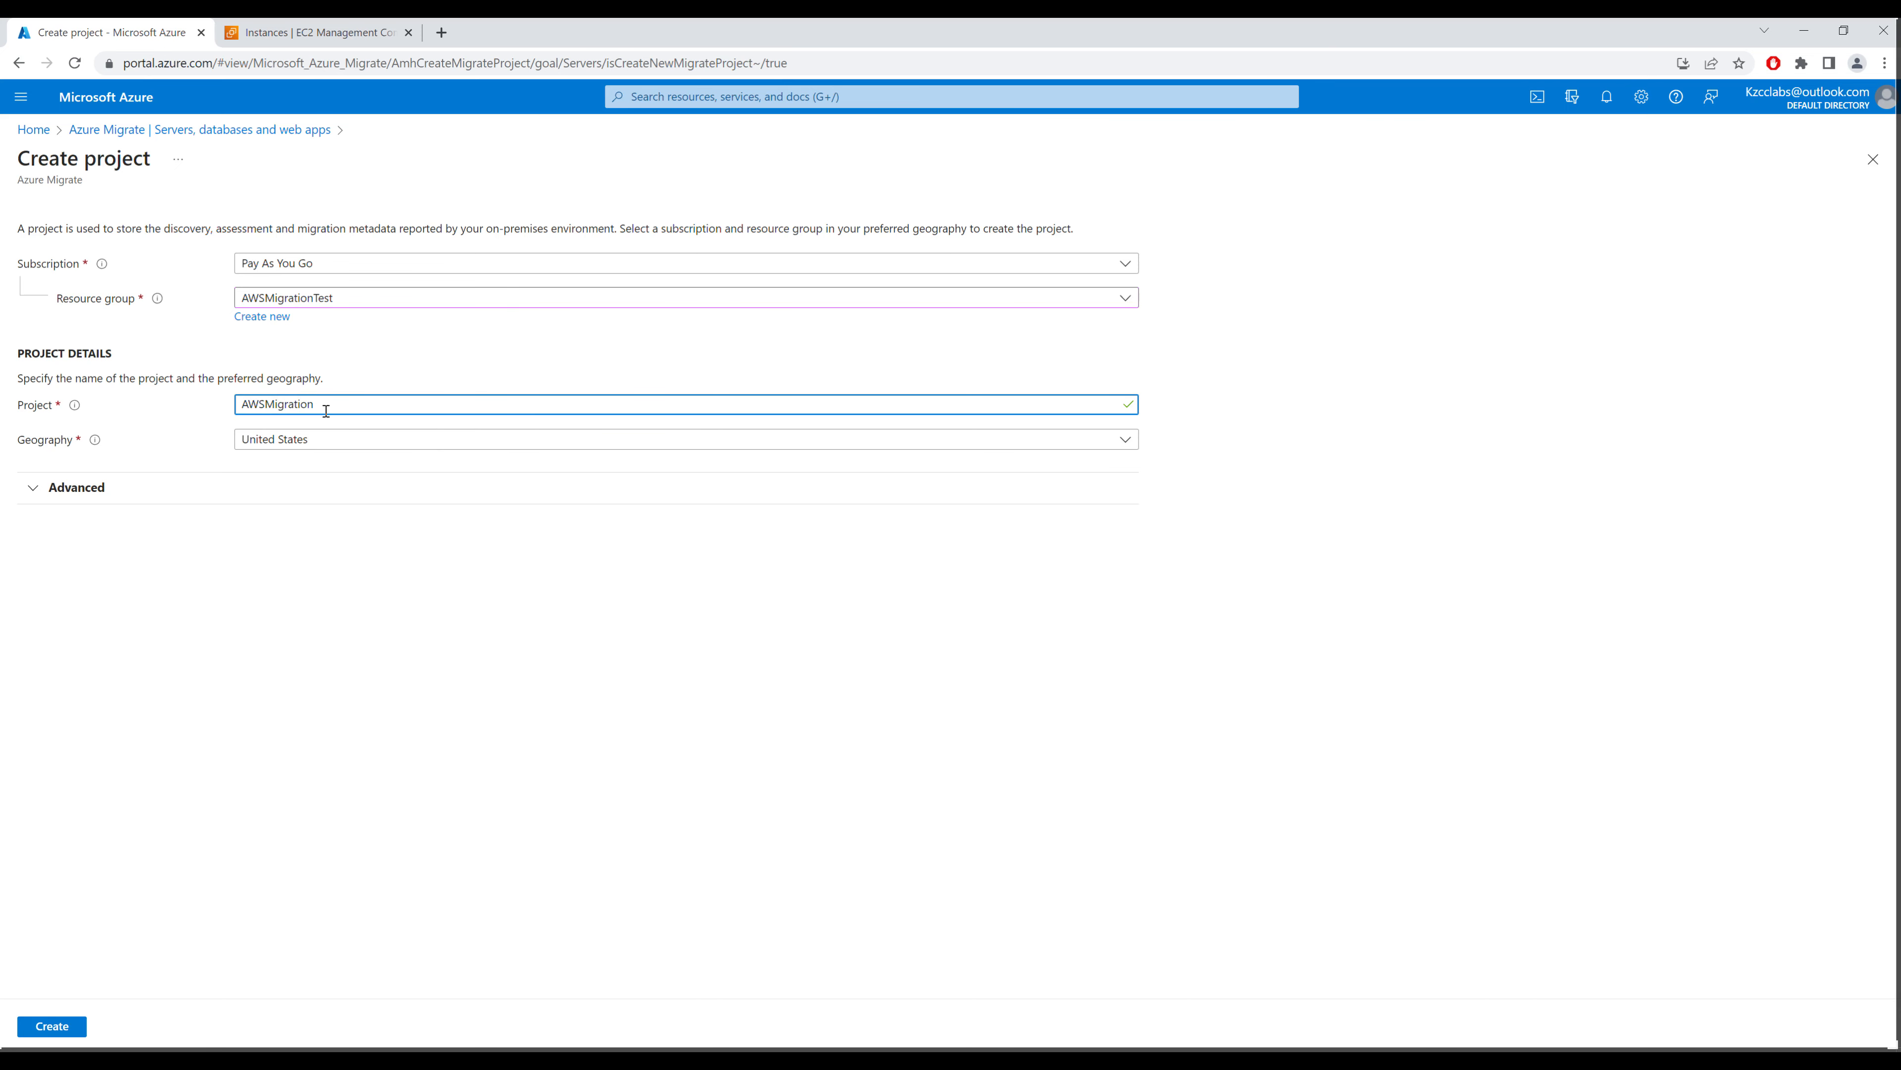
{"action": "left_click", "coordinate": [331, 442]}
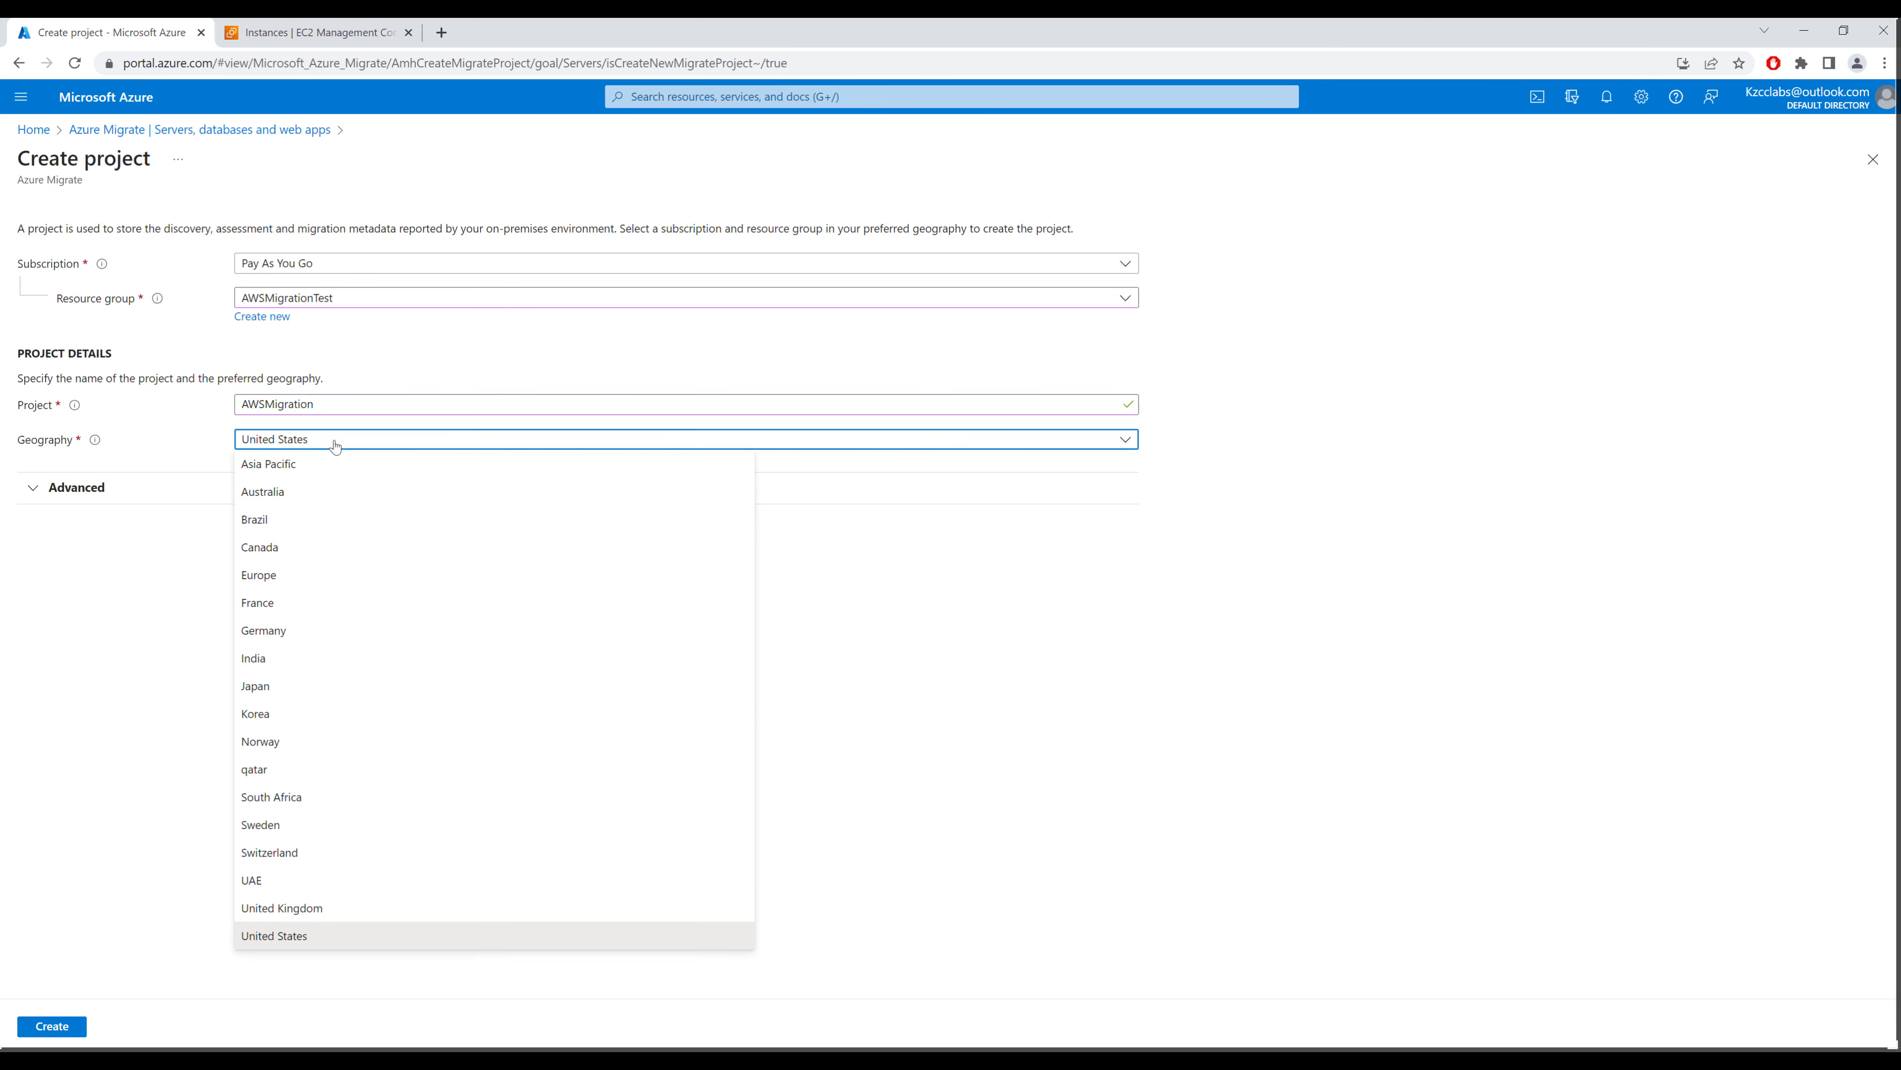
{"action": "left_click", "coordinate": [312, 881]}
{"action": "left_click", "coordinate": [47, 1032]}
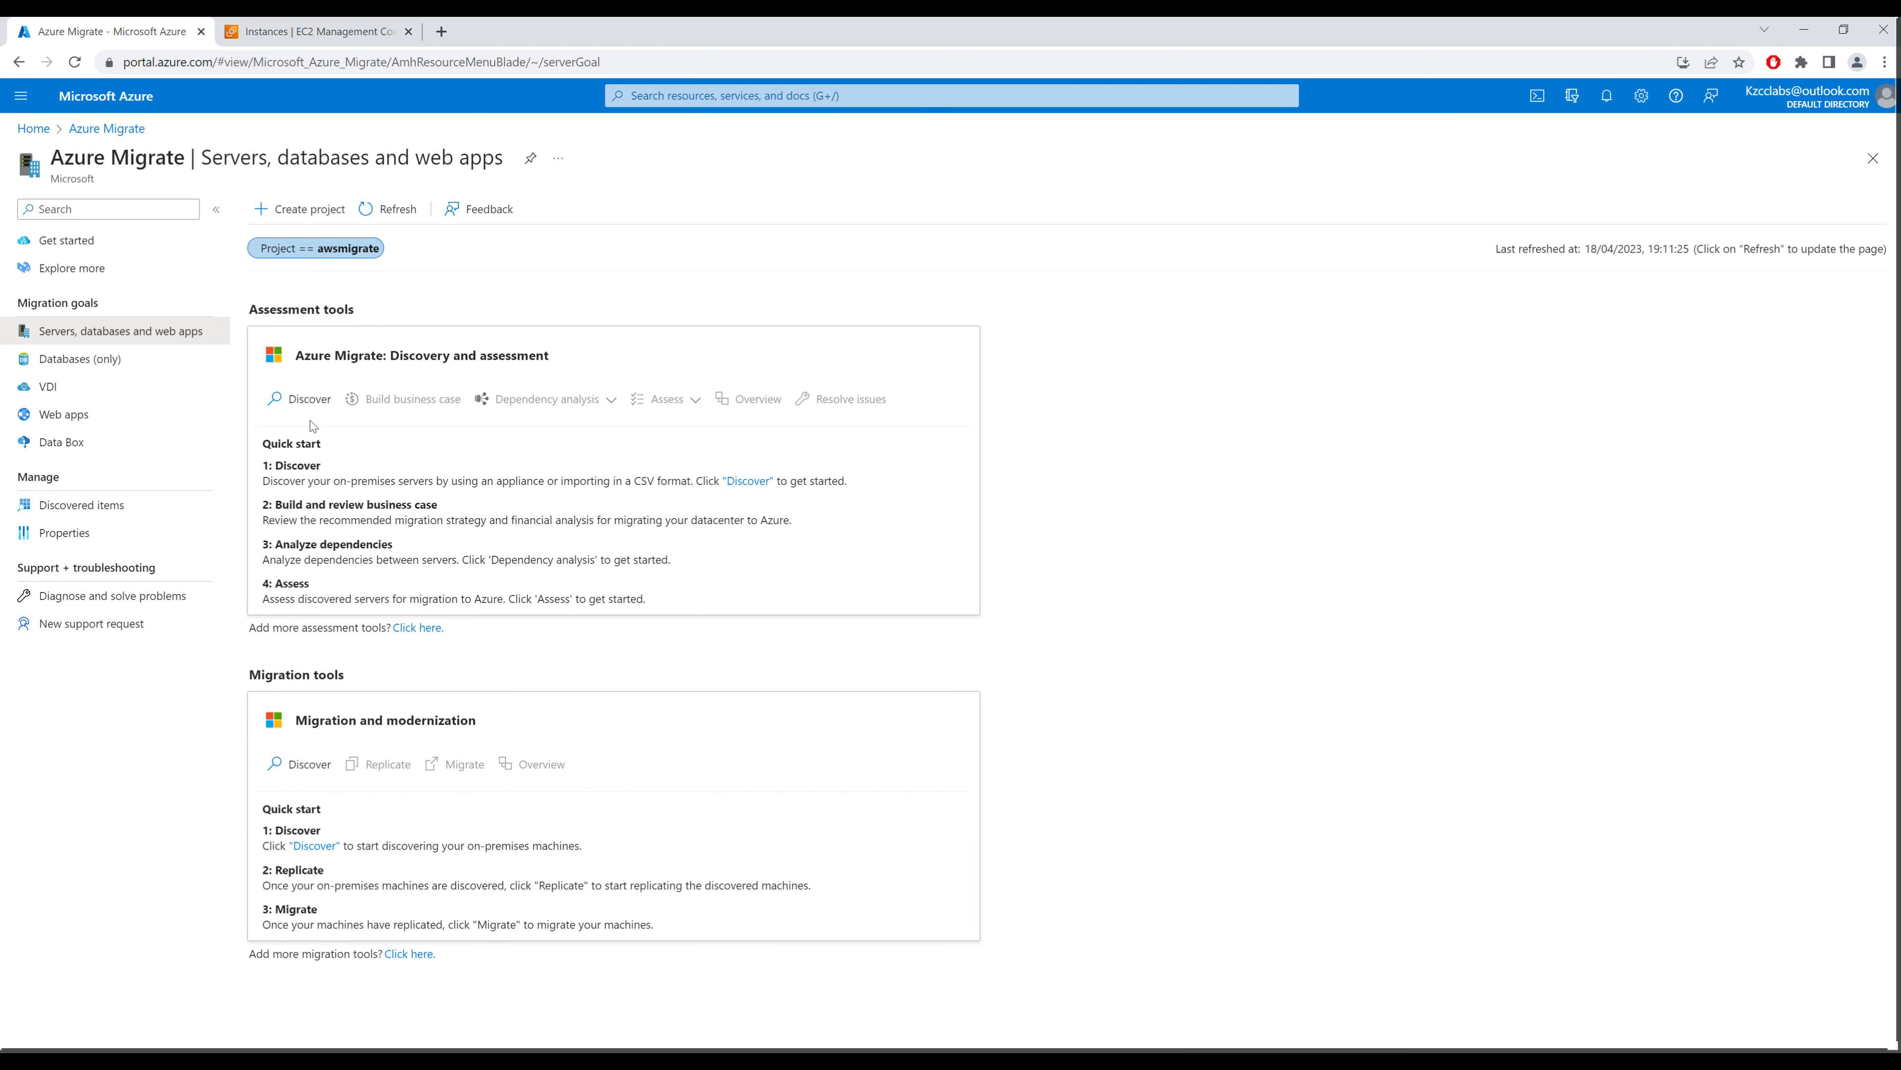
Step: Choose 'Physical or other (AWS, GCP, Xen, etc.)' discovery, name the appliance awskey and generate its key
{"action": "left_click", "coordinate": [306, 402]}
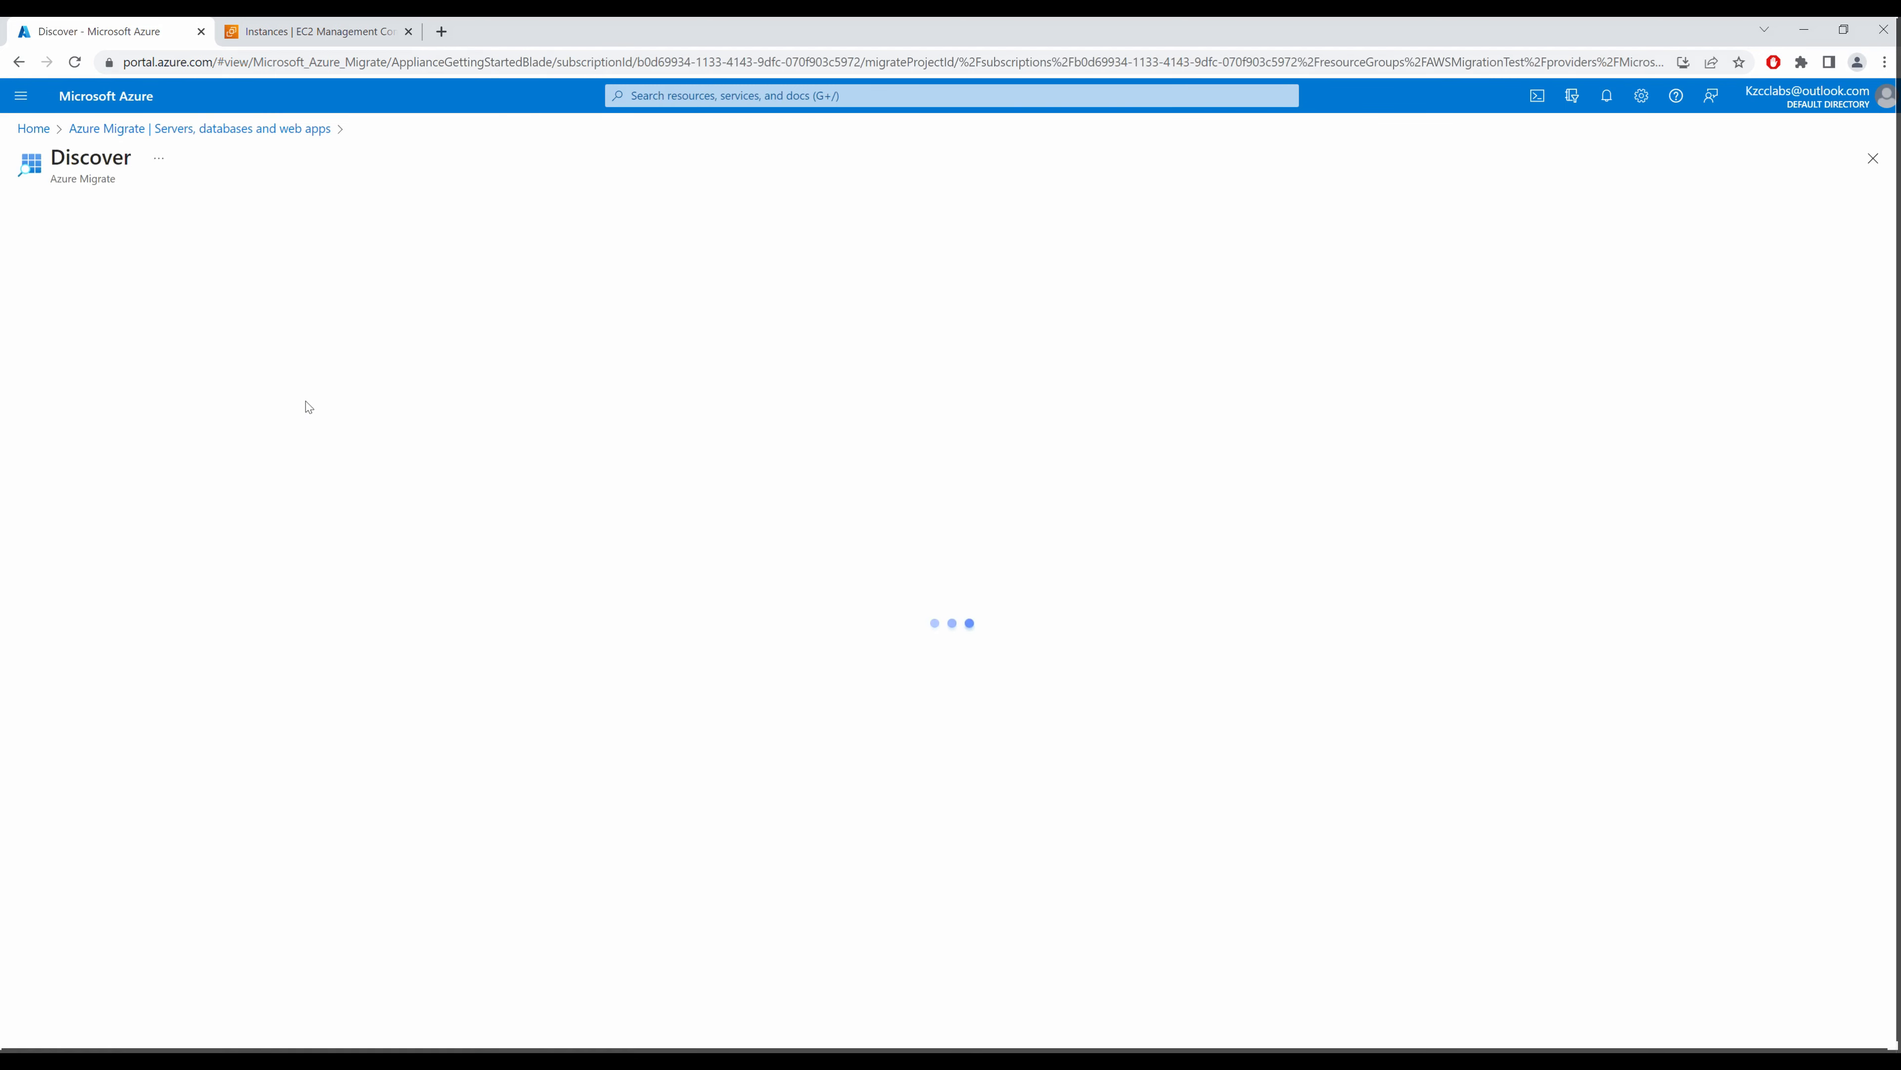
{"action": "left_click", "coordinate": [684, 286]}
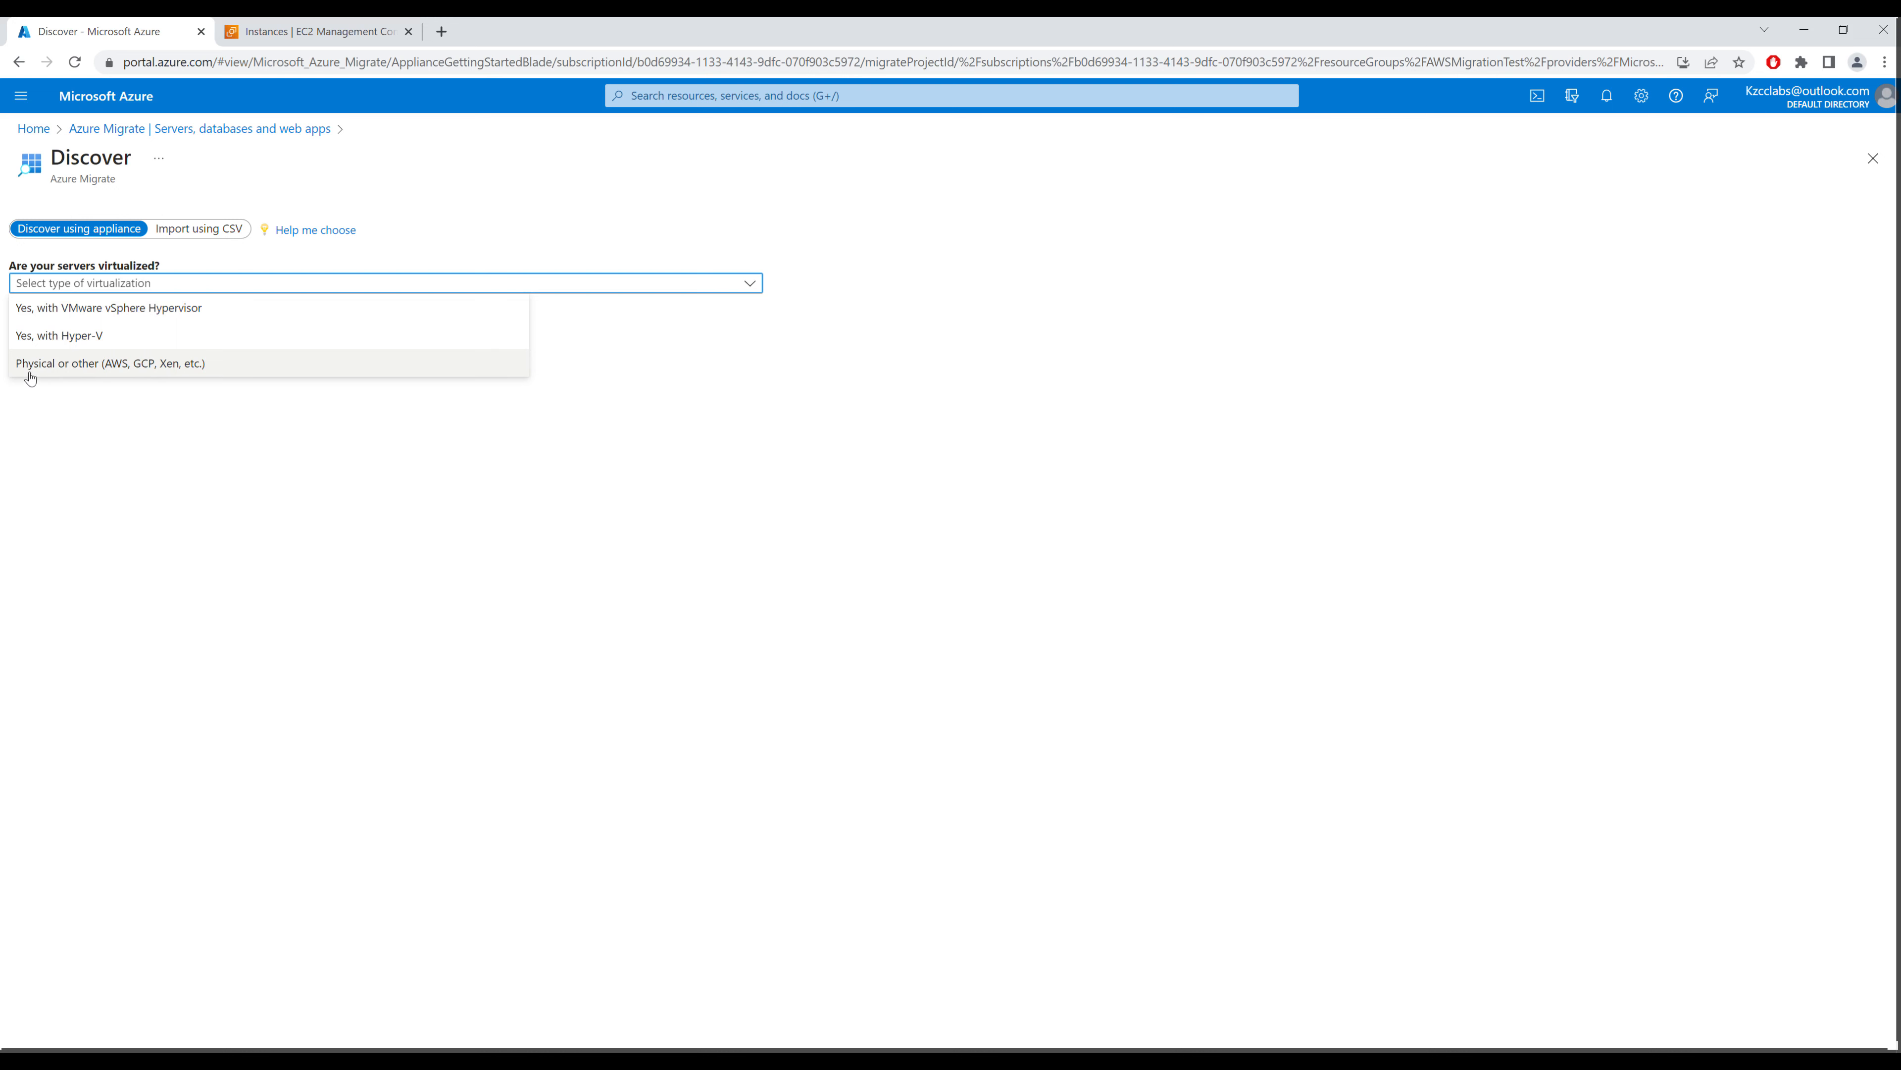
{"action": "left_click", "coordinate": [129, 364]}
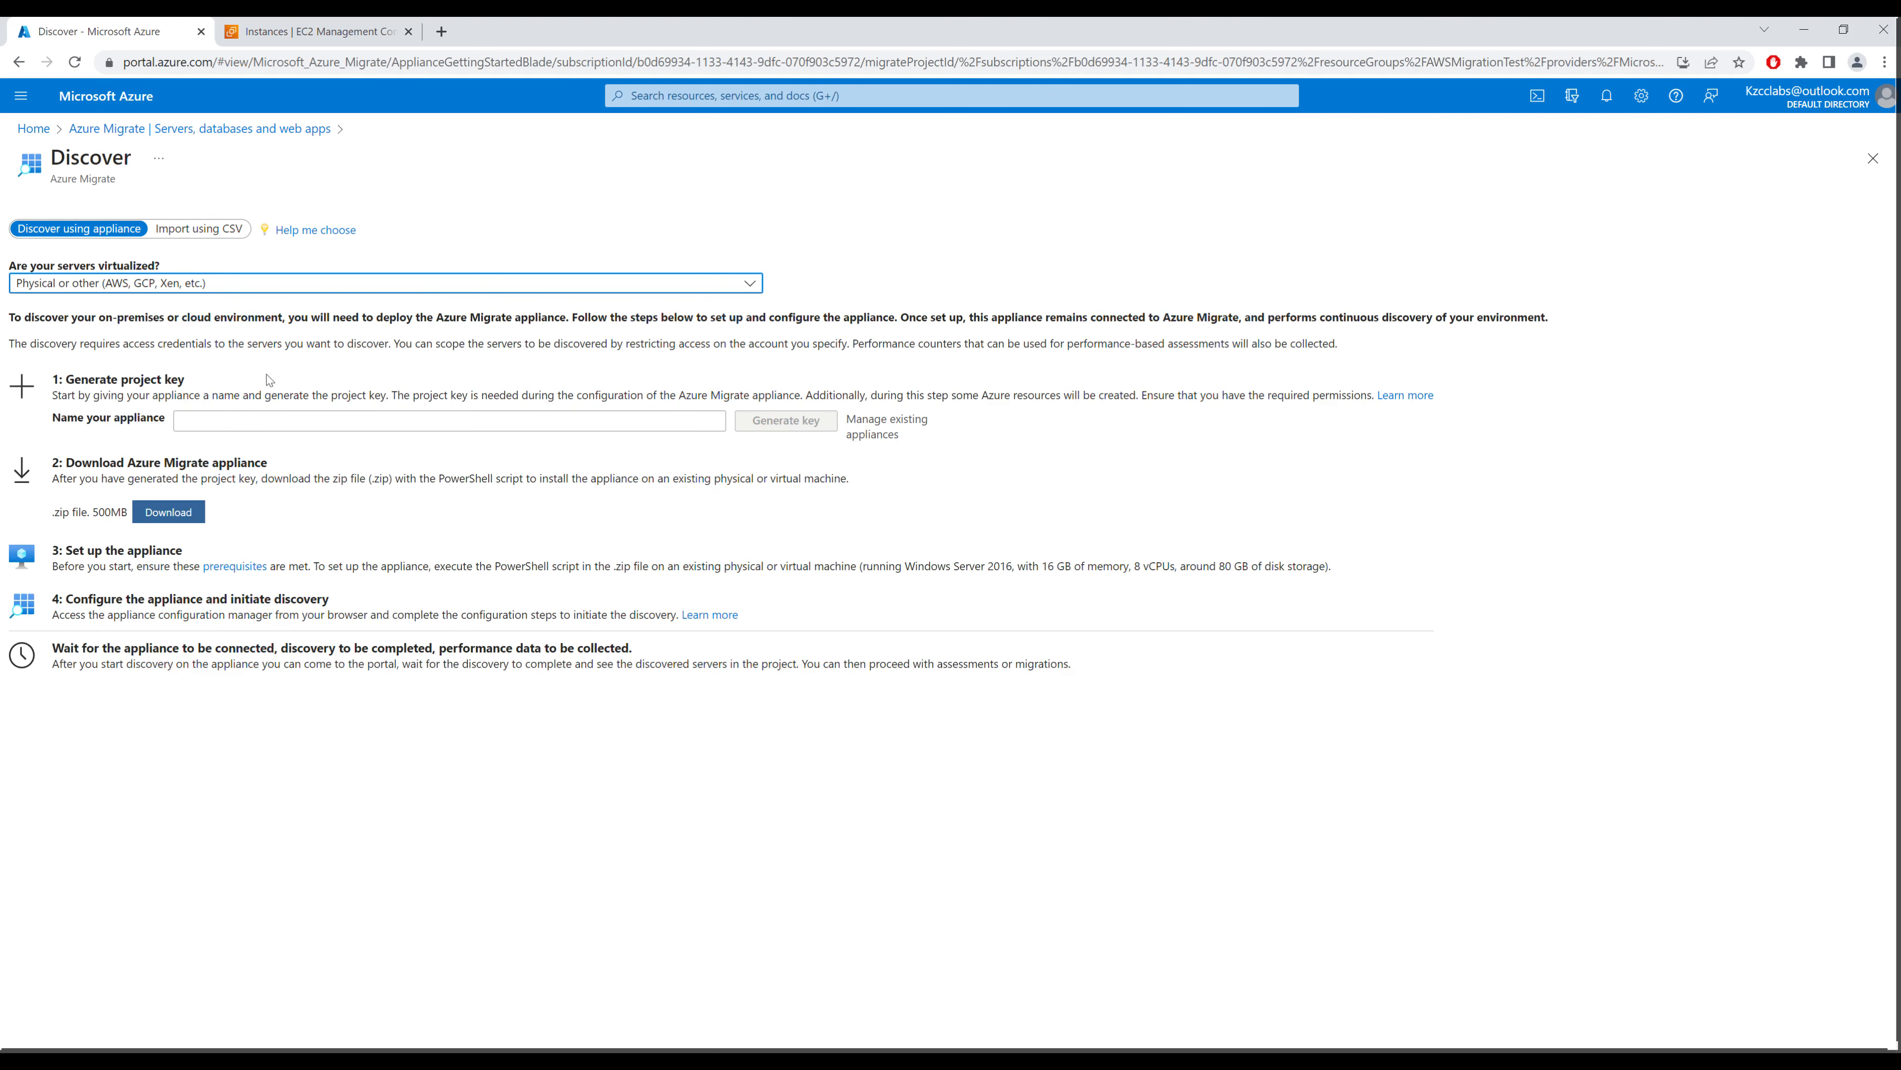
{"action": "left_click", "coordinate": [225, 417]}
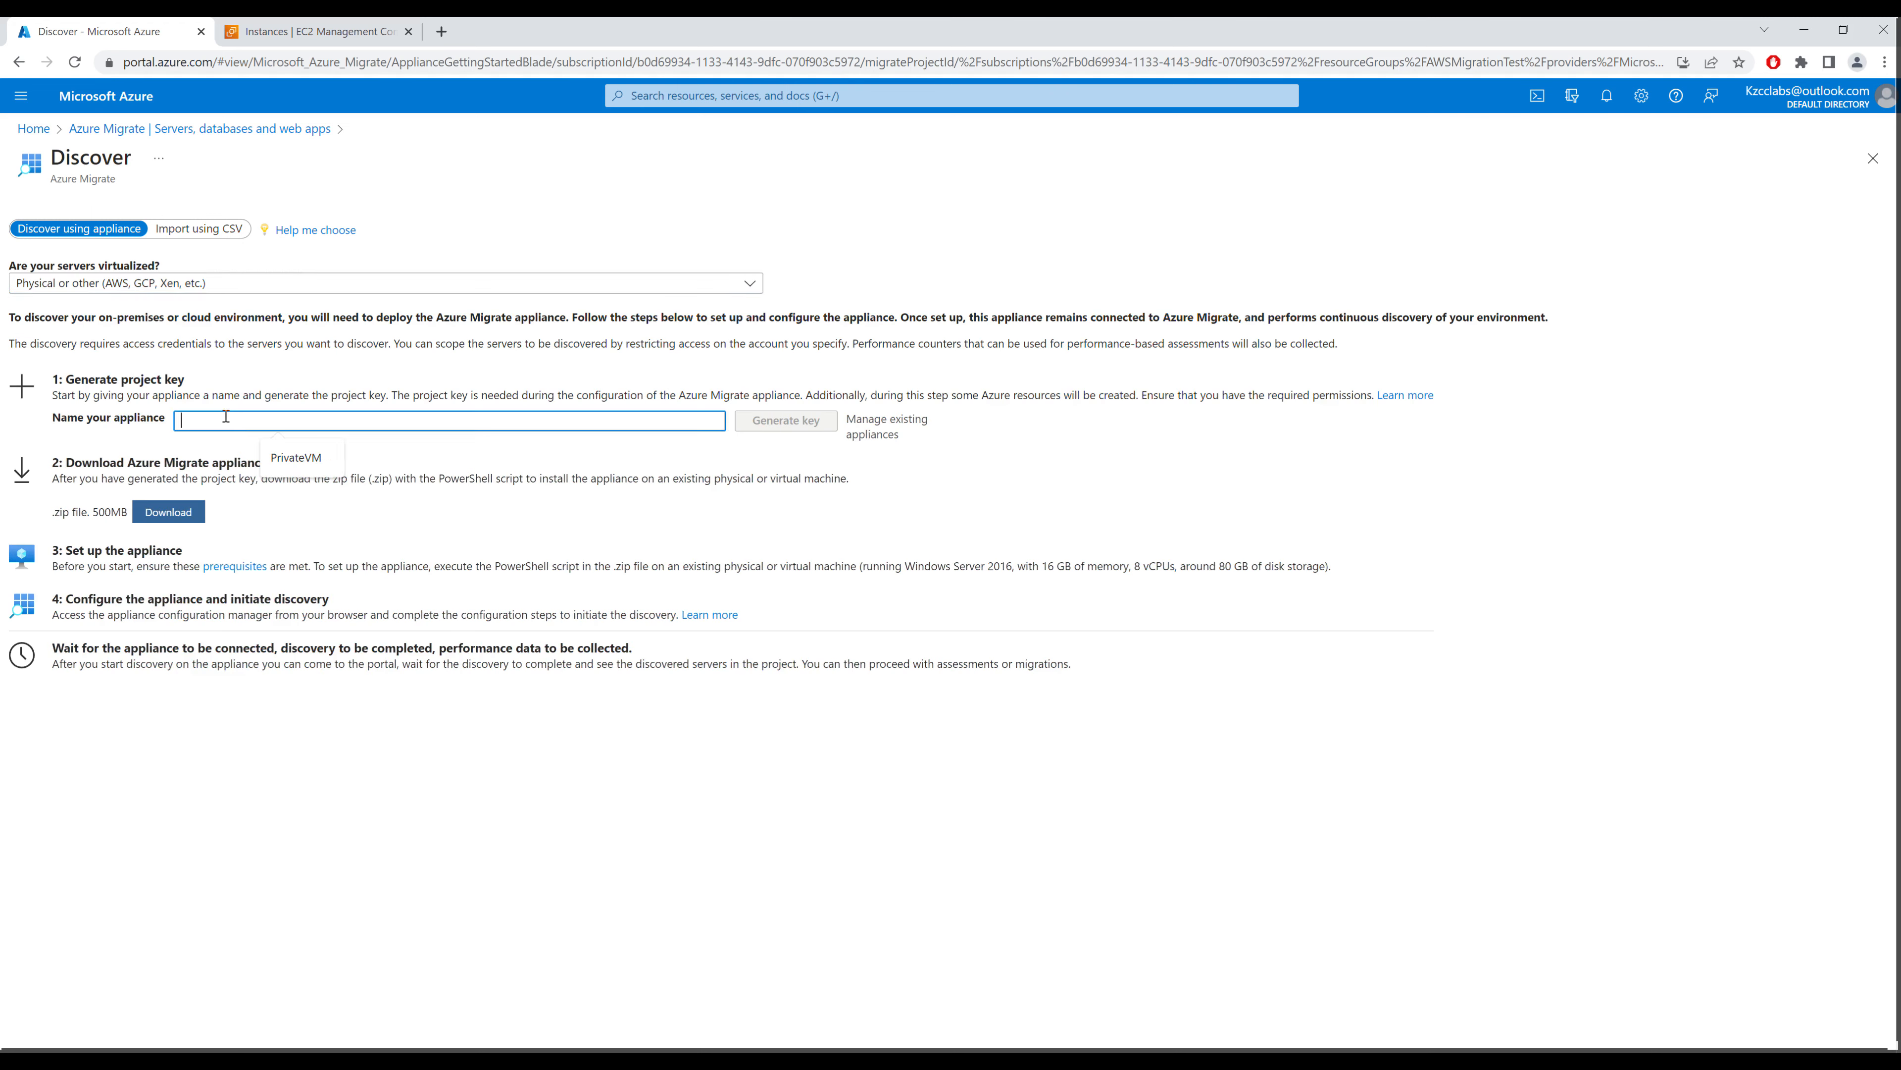
{"action": "type", "text": "awskey"}
{"action": "left_click", "coordinate": [810, 422]}
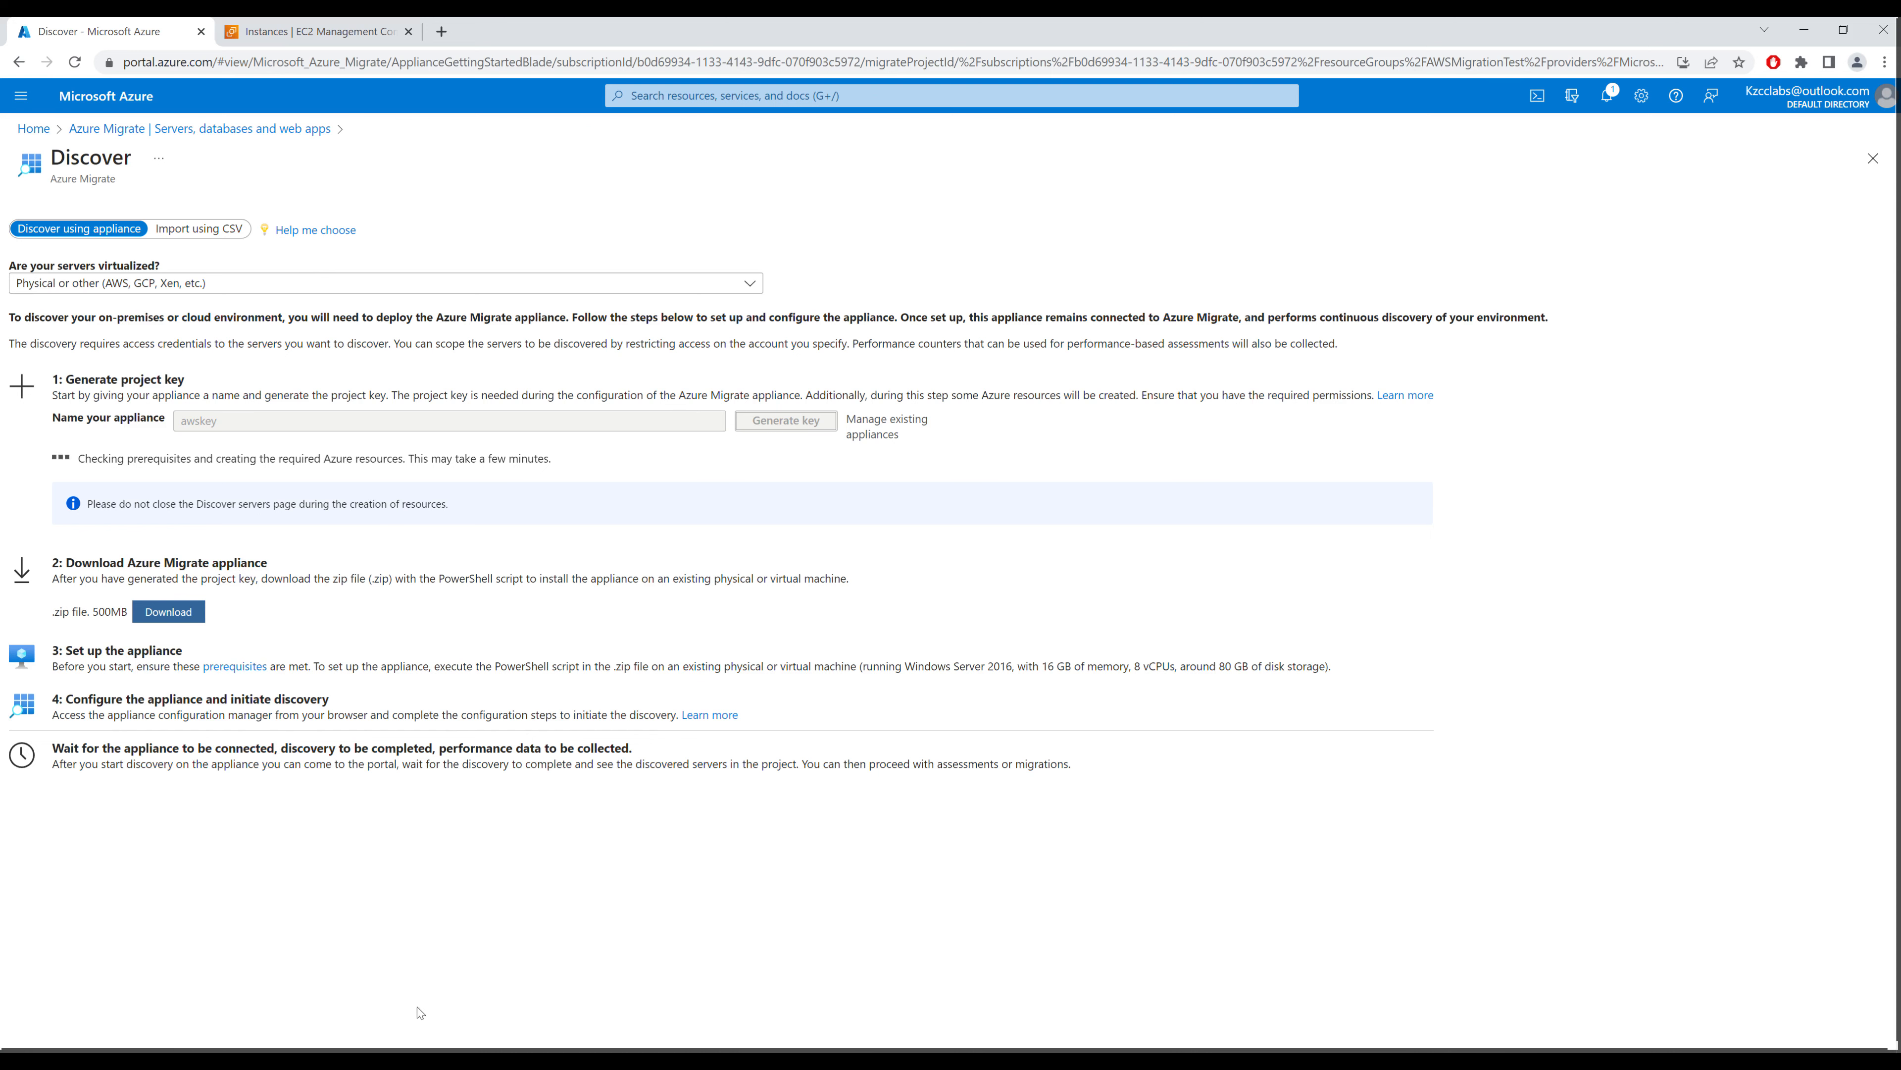
{"action": "left_click", "coordinate": [374, 1059]}
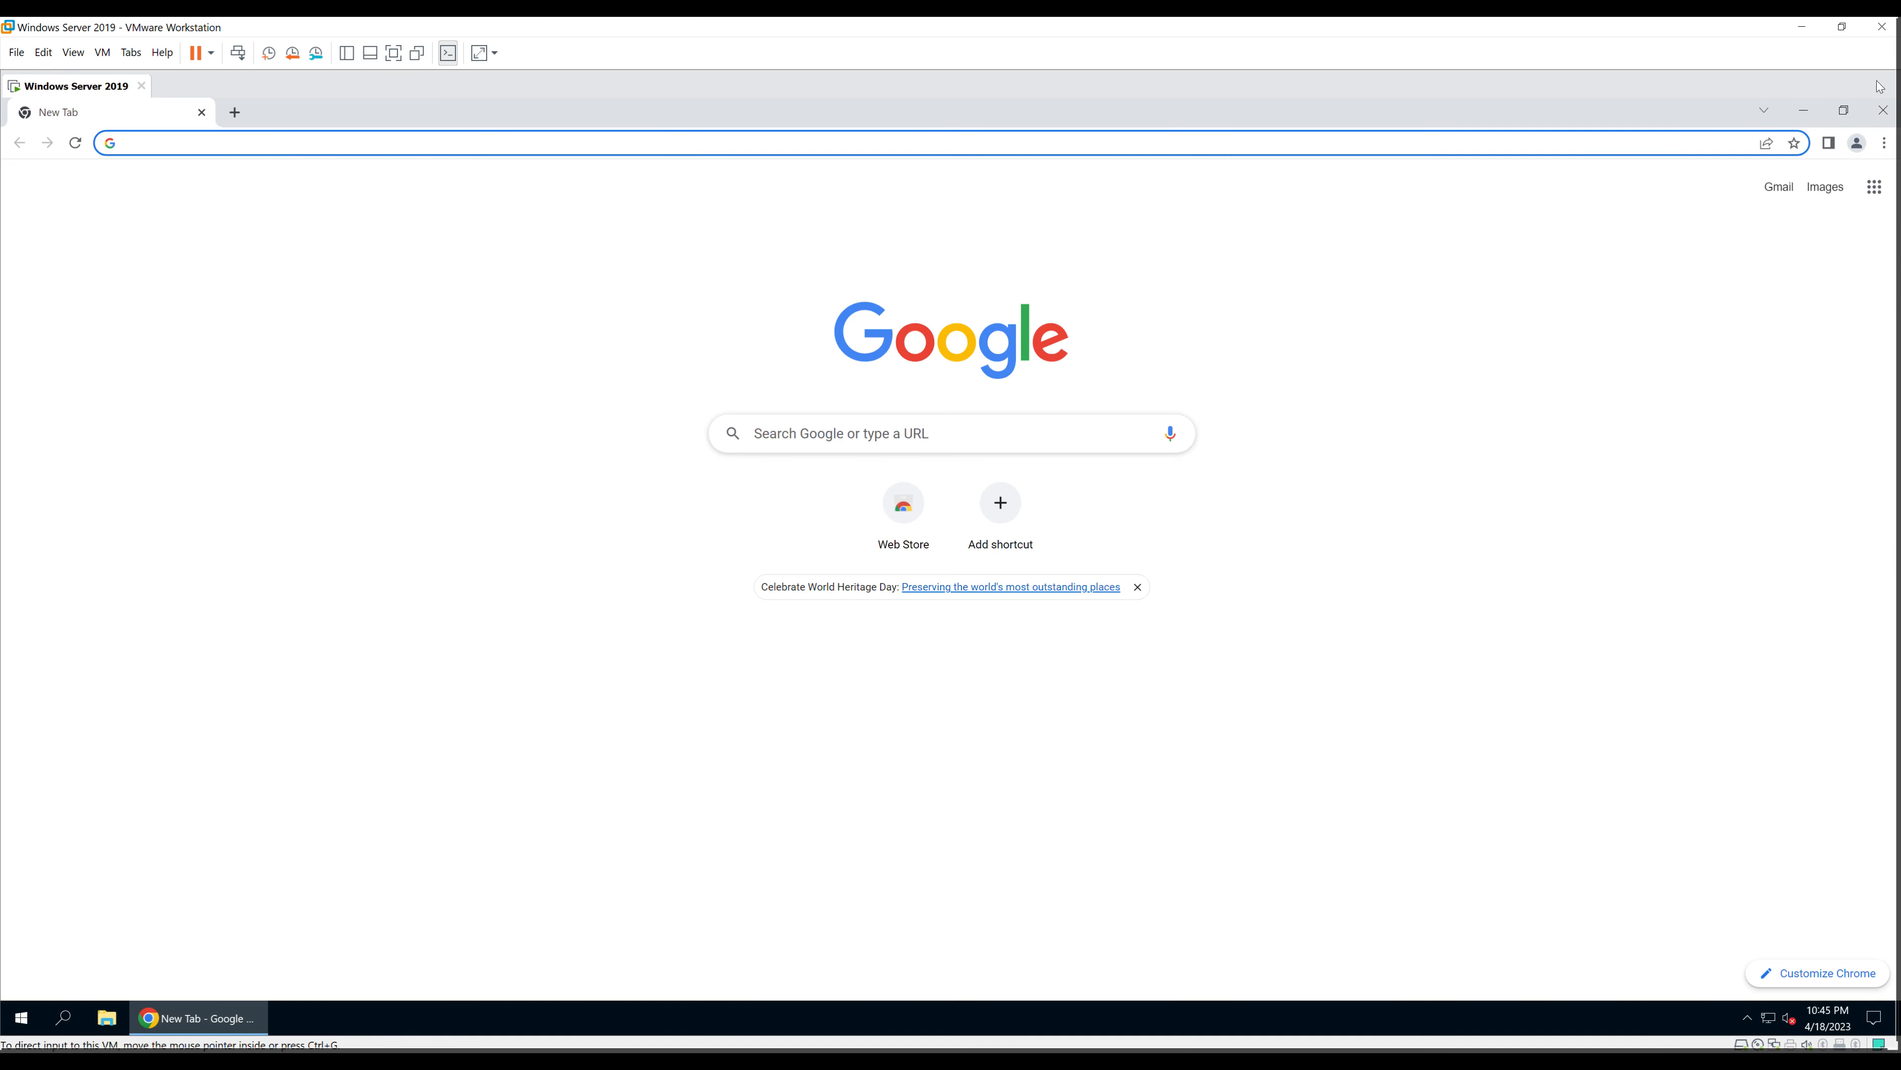
Step: Close Chrome in the Windows Server 2019 VM and run PowerShell ISE as administrator
{"action": "left_click", "coordinate": [1890, 115]}
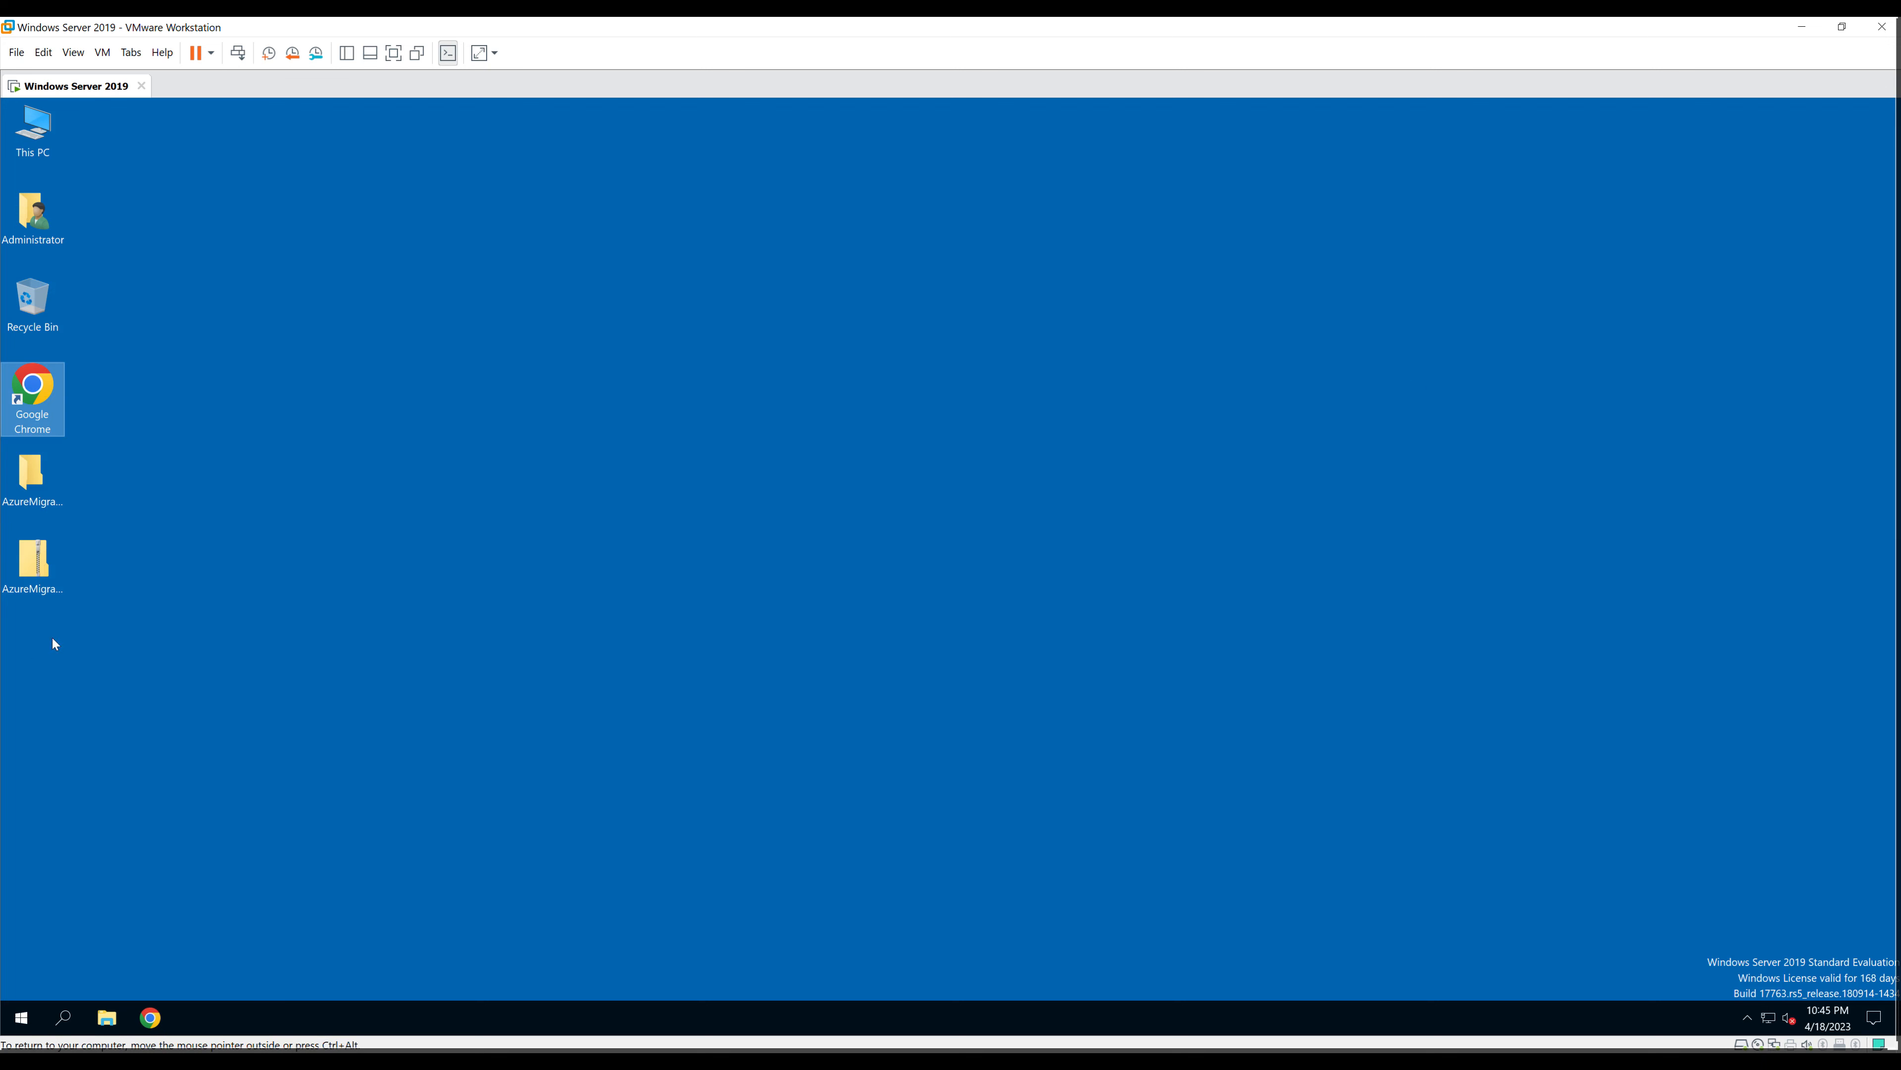
{"action": "left_click", "coordinate": [41, 566]}
{"action": "left_click", "coordinate": [47, 483]}
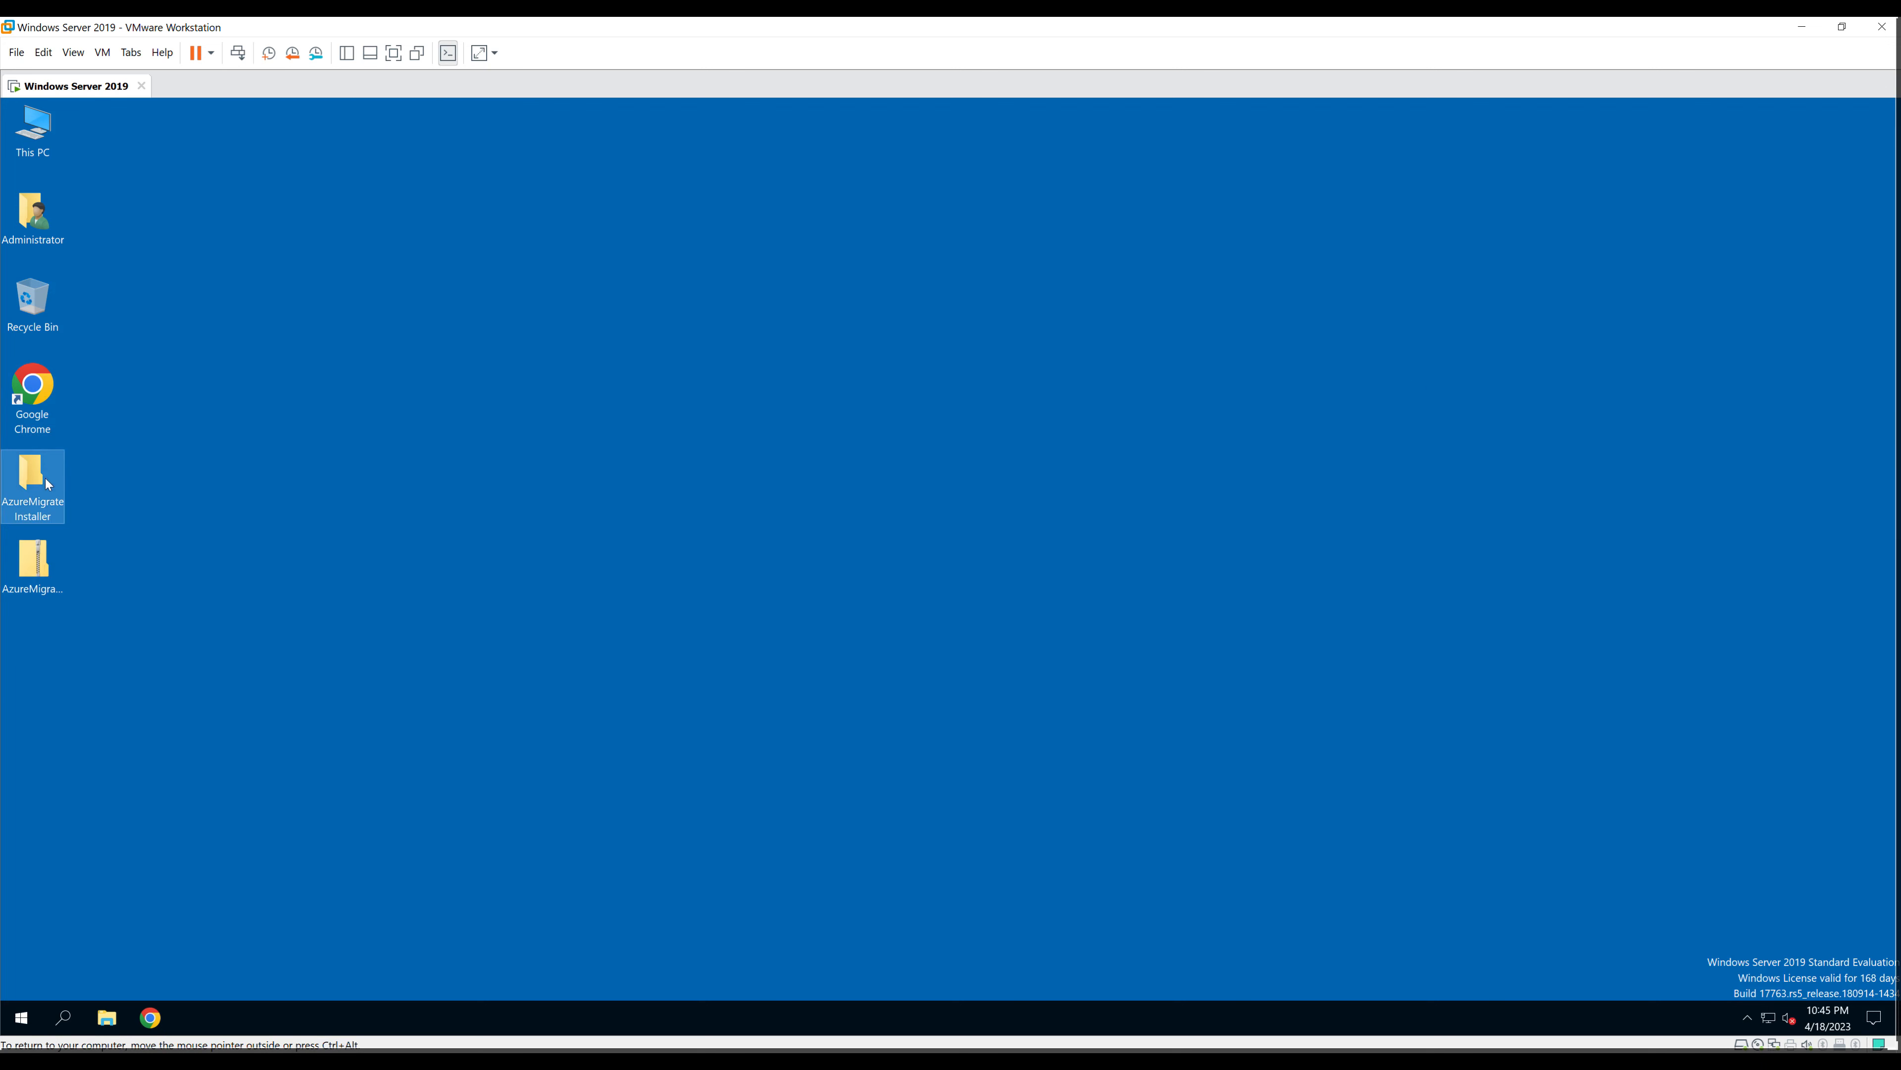
{"action": "left_click", "coordinate": [22, 1017]}
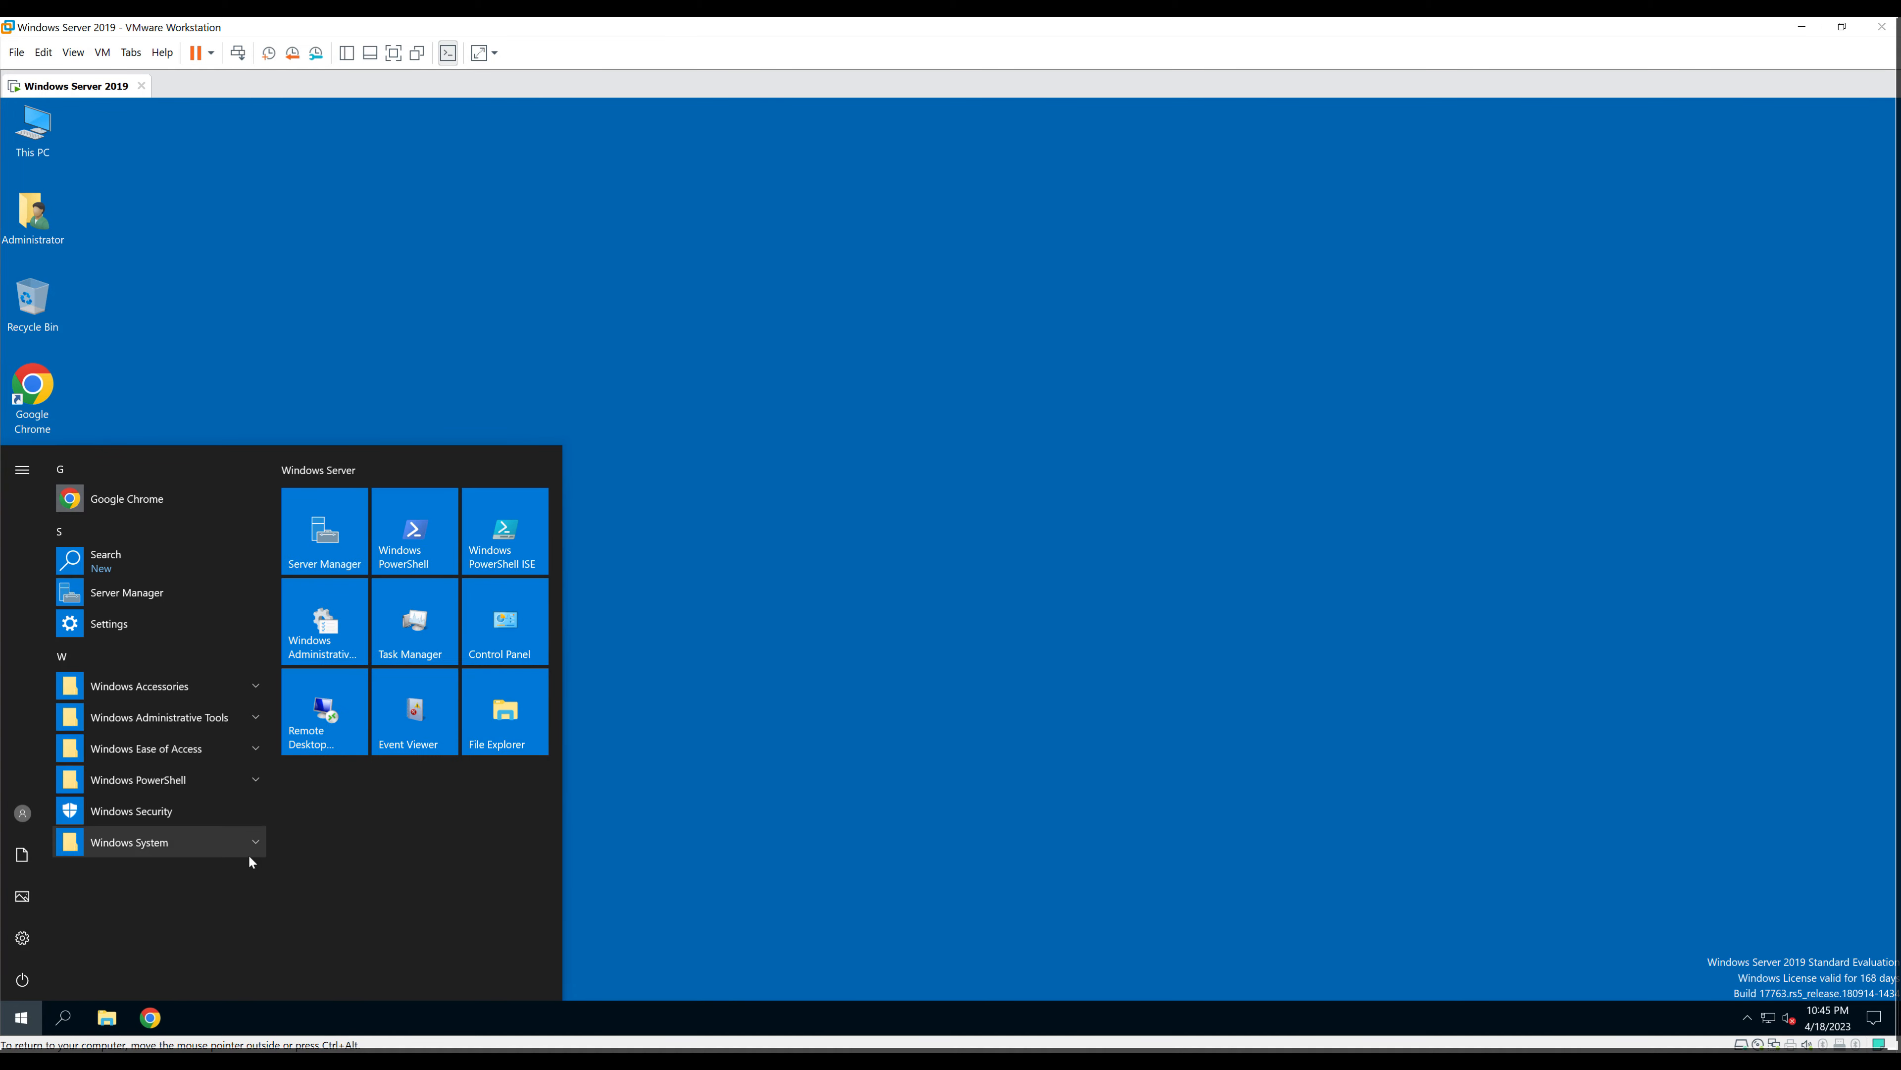
{"action": "left_click", "coordinate": [260, 778]}
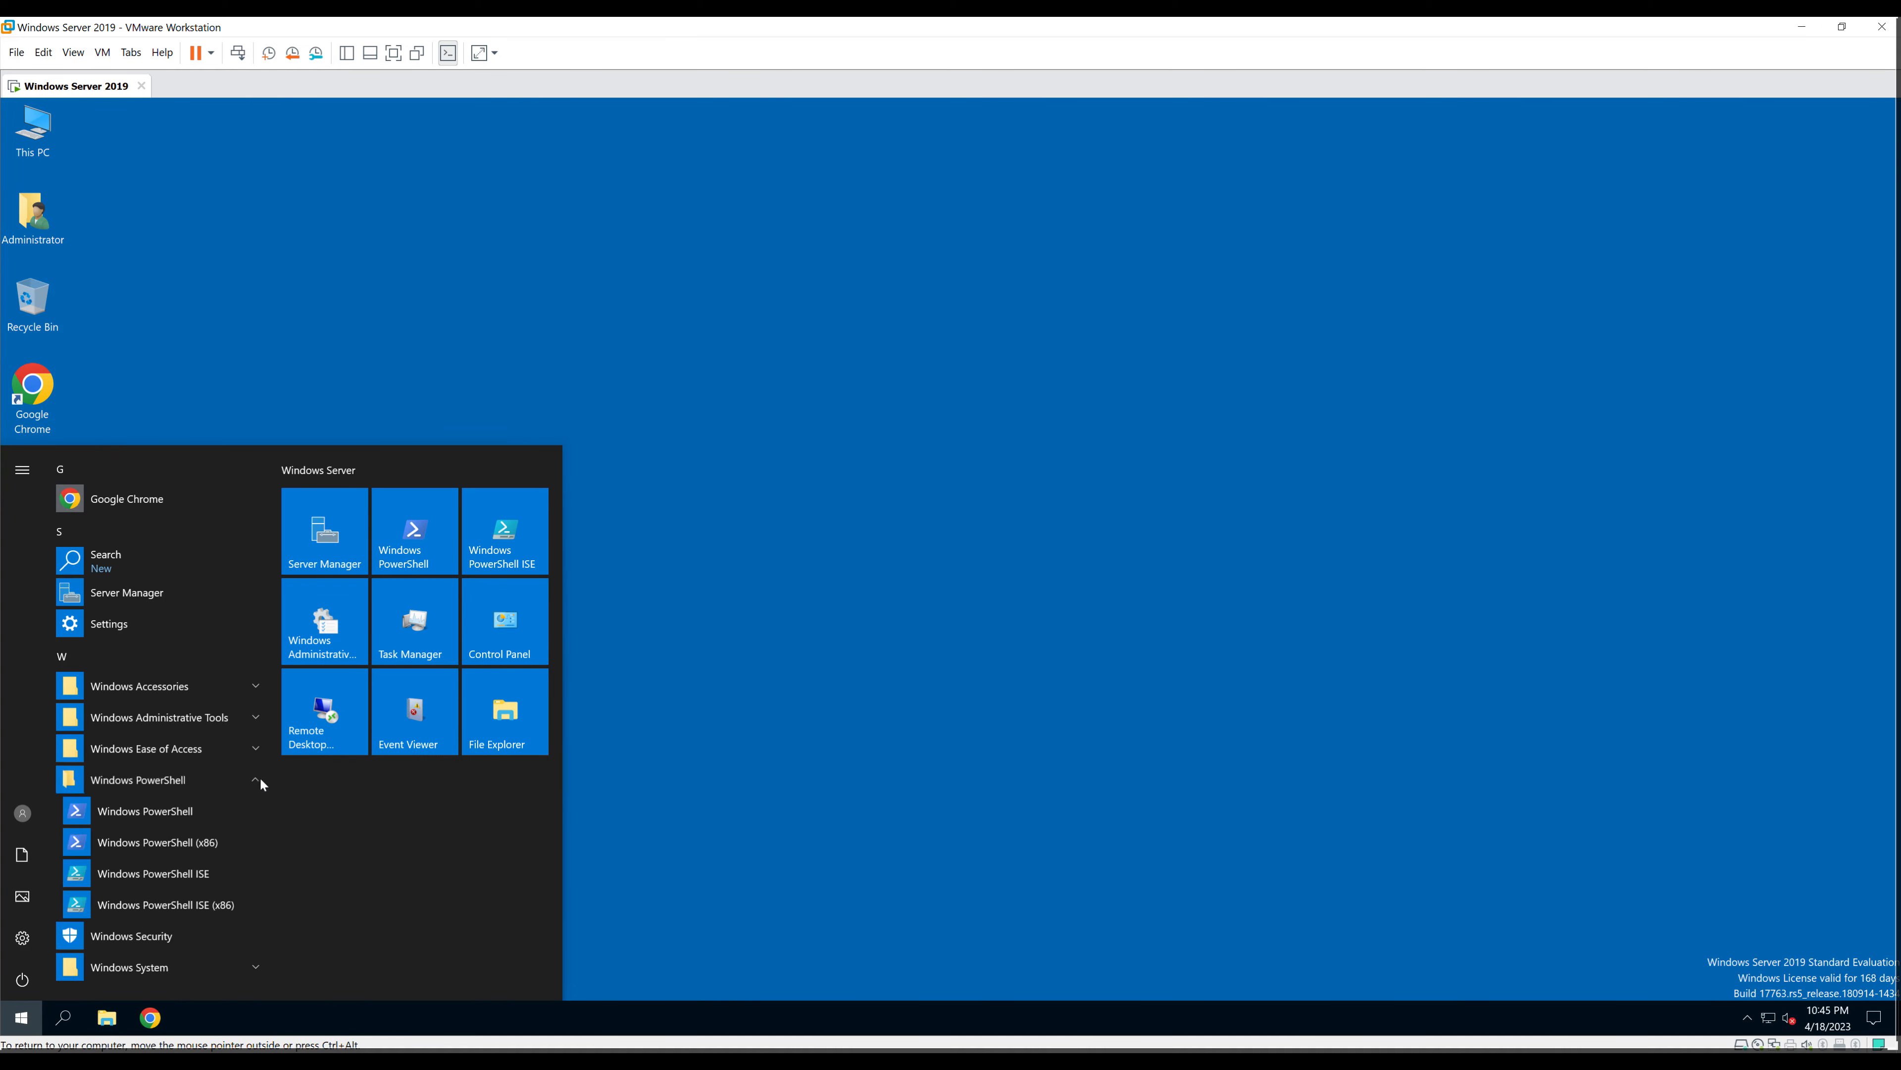
{"action": "right_click", "coordinate": [165, 873]}
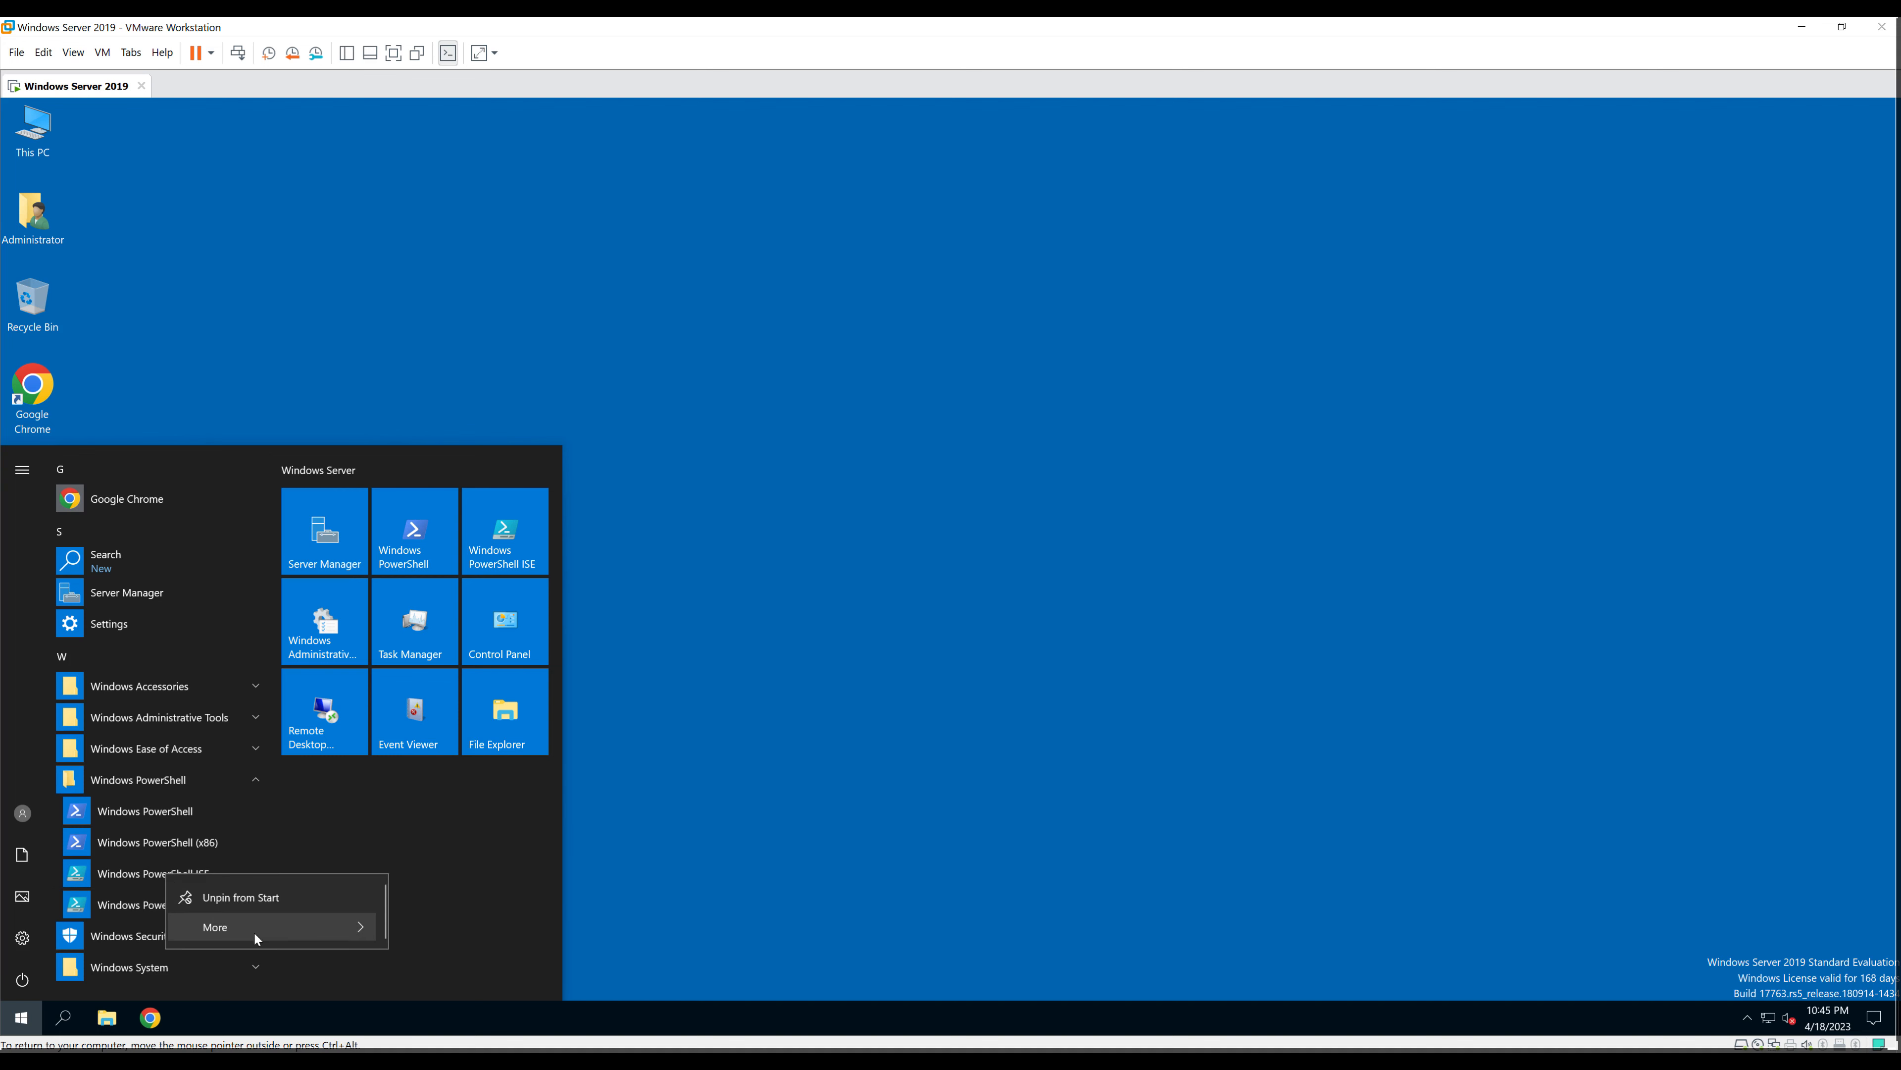
{"action": "mouse_move", "coordinate": [364, 927]}
{"action": "left_click", "coordinate": [497, 829]}
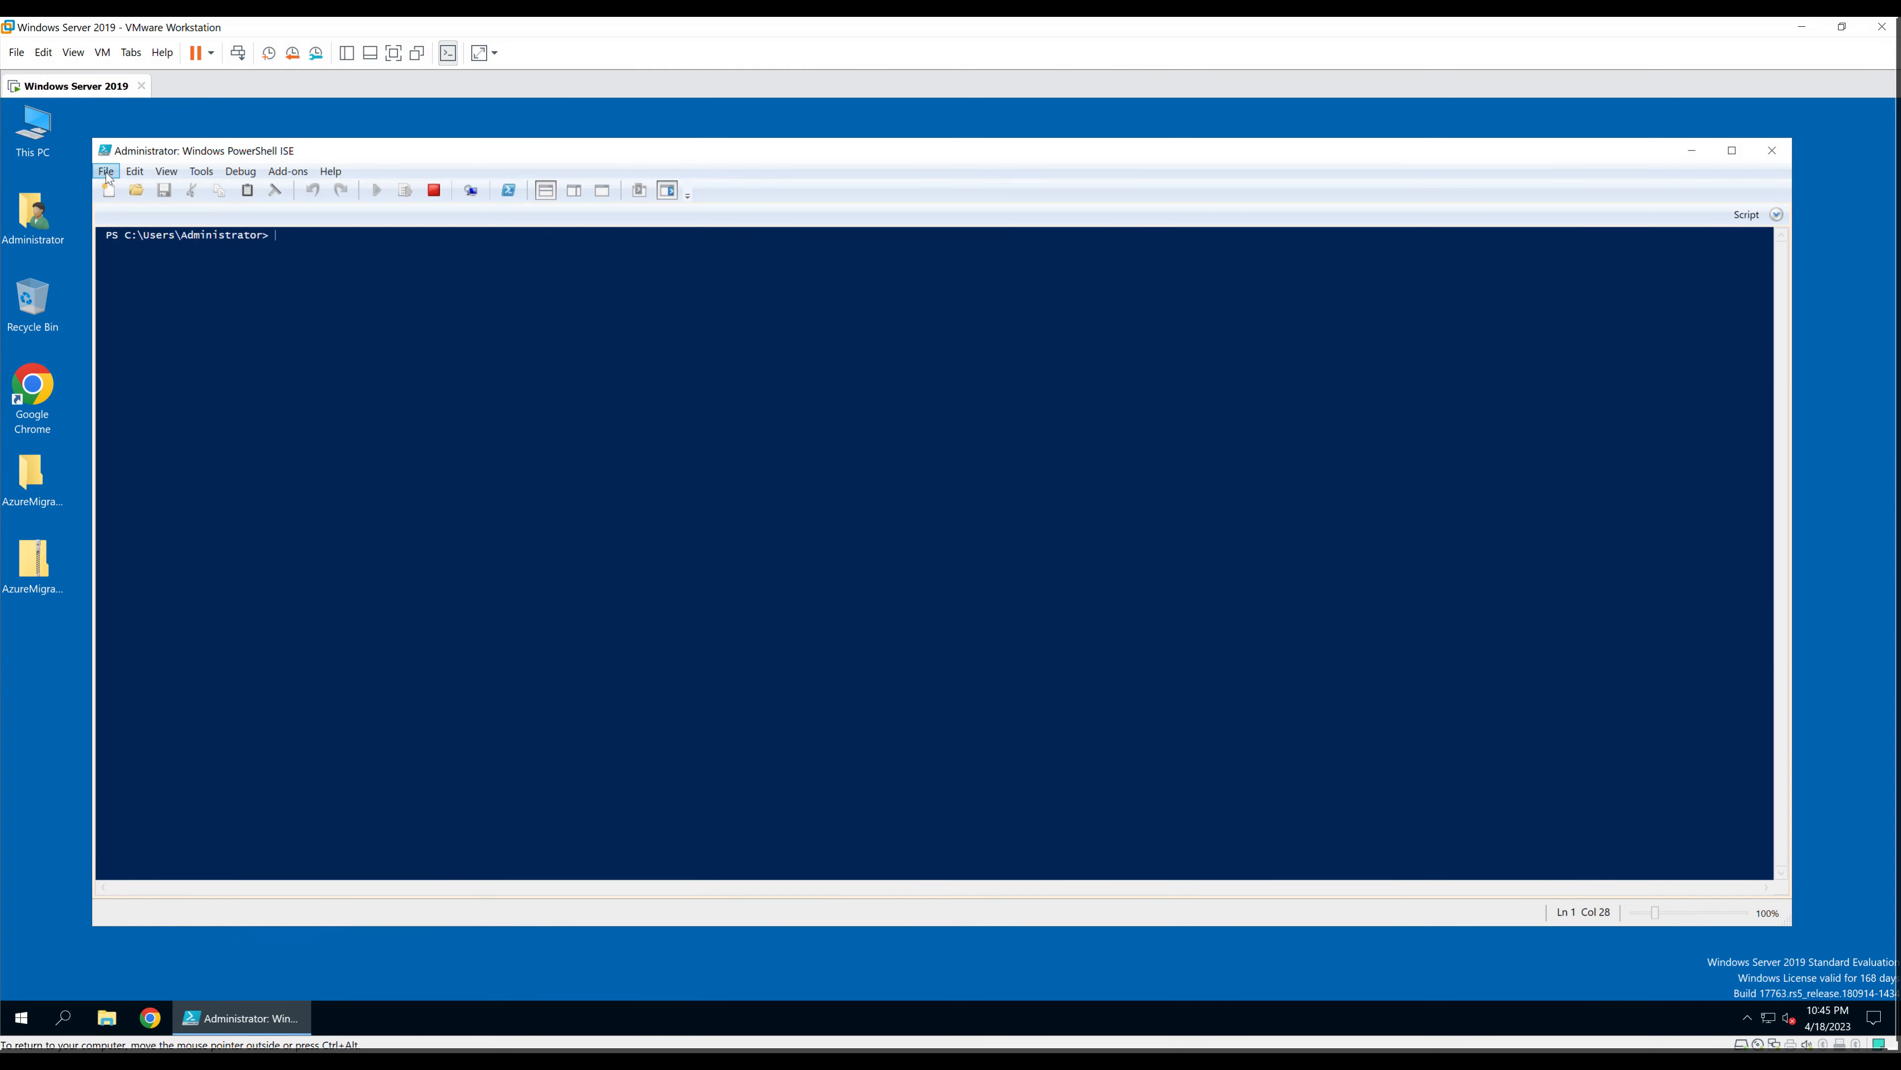
Step: Load AzureMigrateInstaller.ps1 from Desktop > AzureMigrateInstaller into the ISE script pane
{"action": "double_click", "coordinate": [32, 476]}
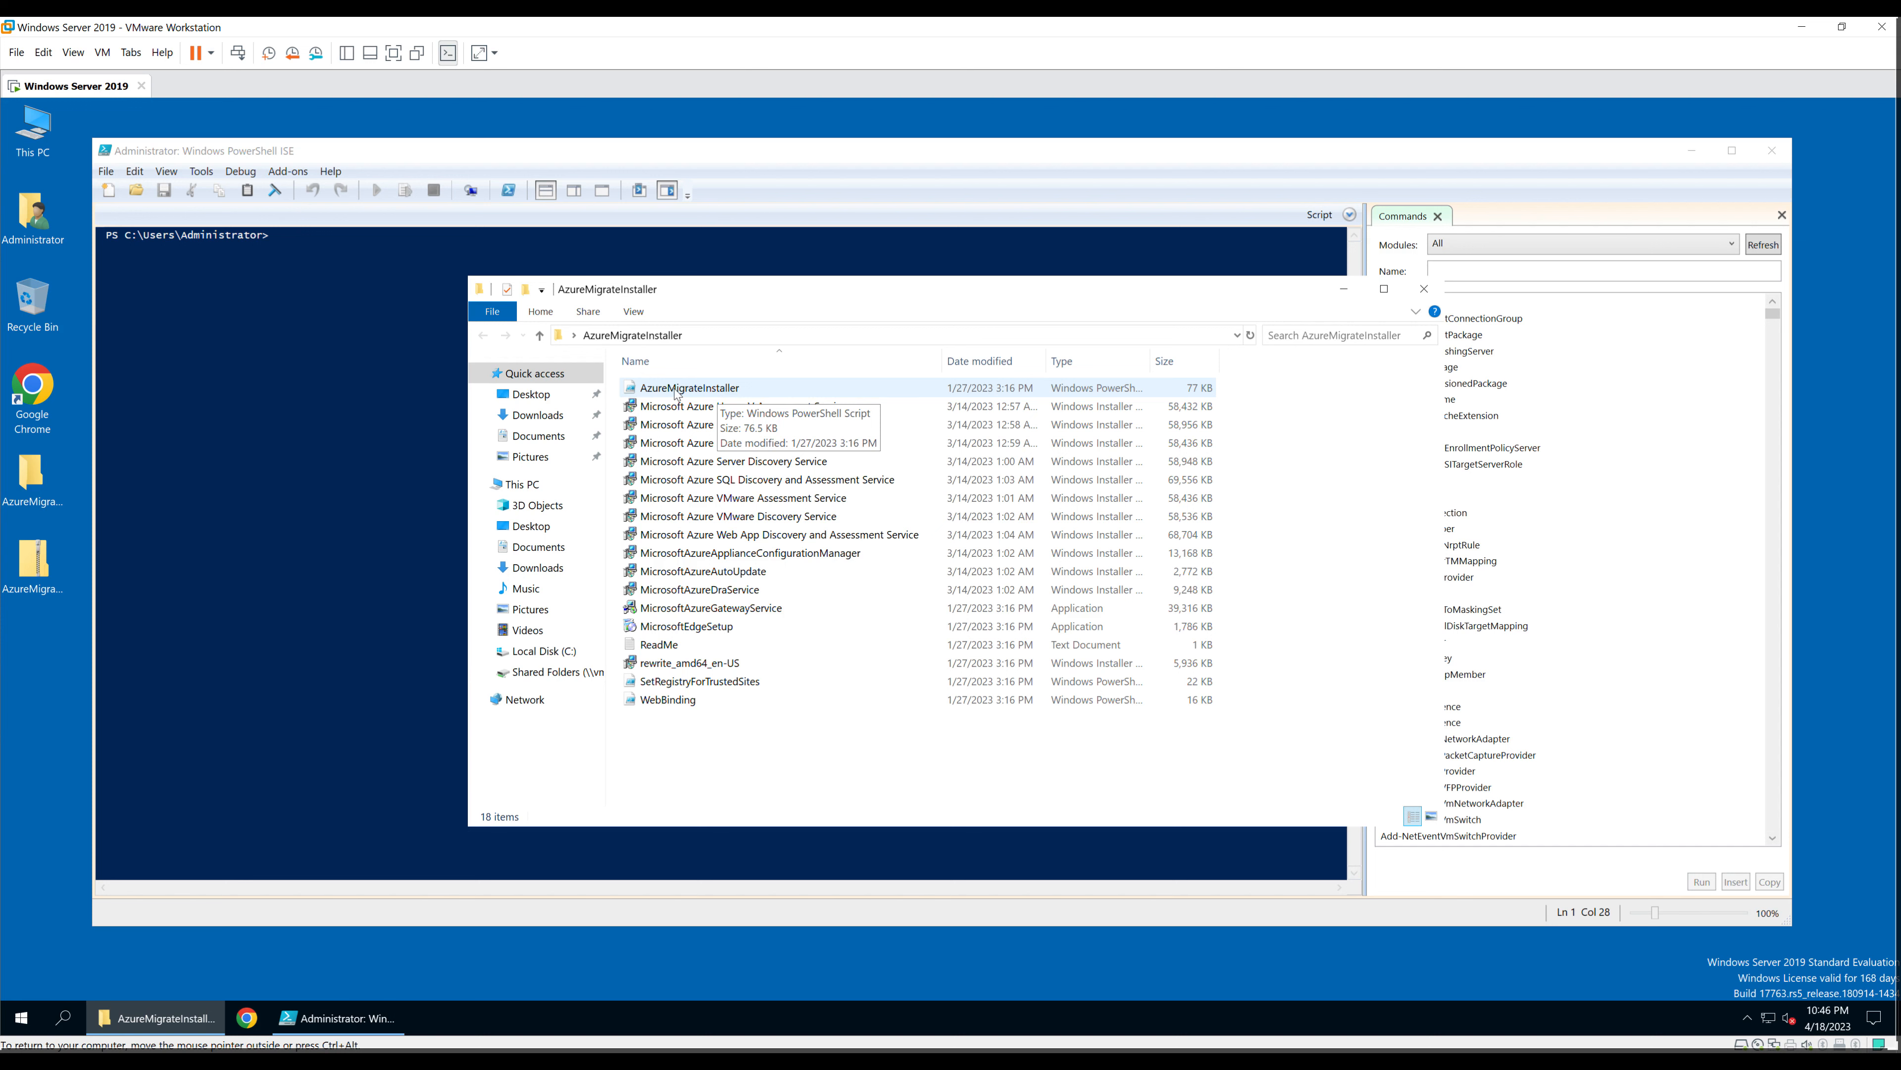
{"action": "left_click", "coordinate": [105, 171]}
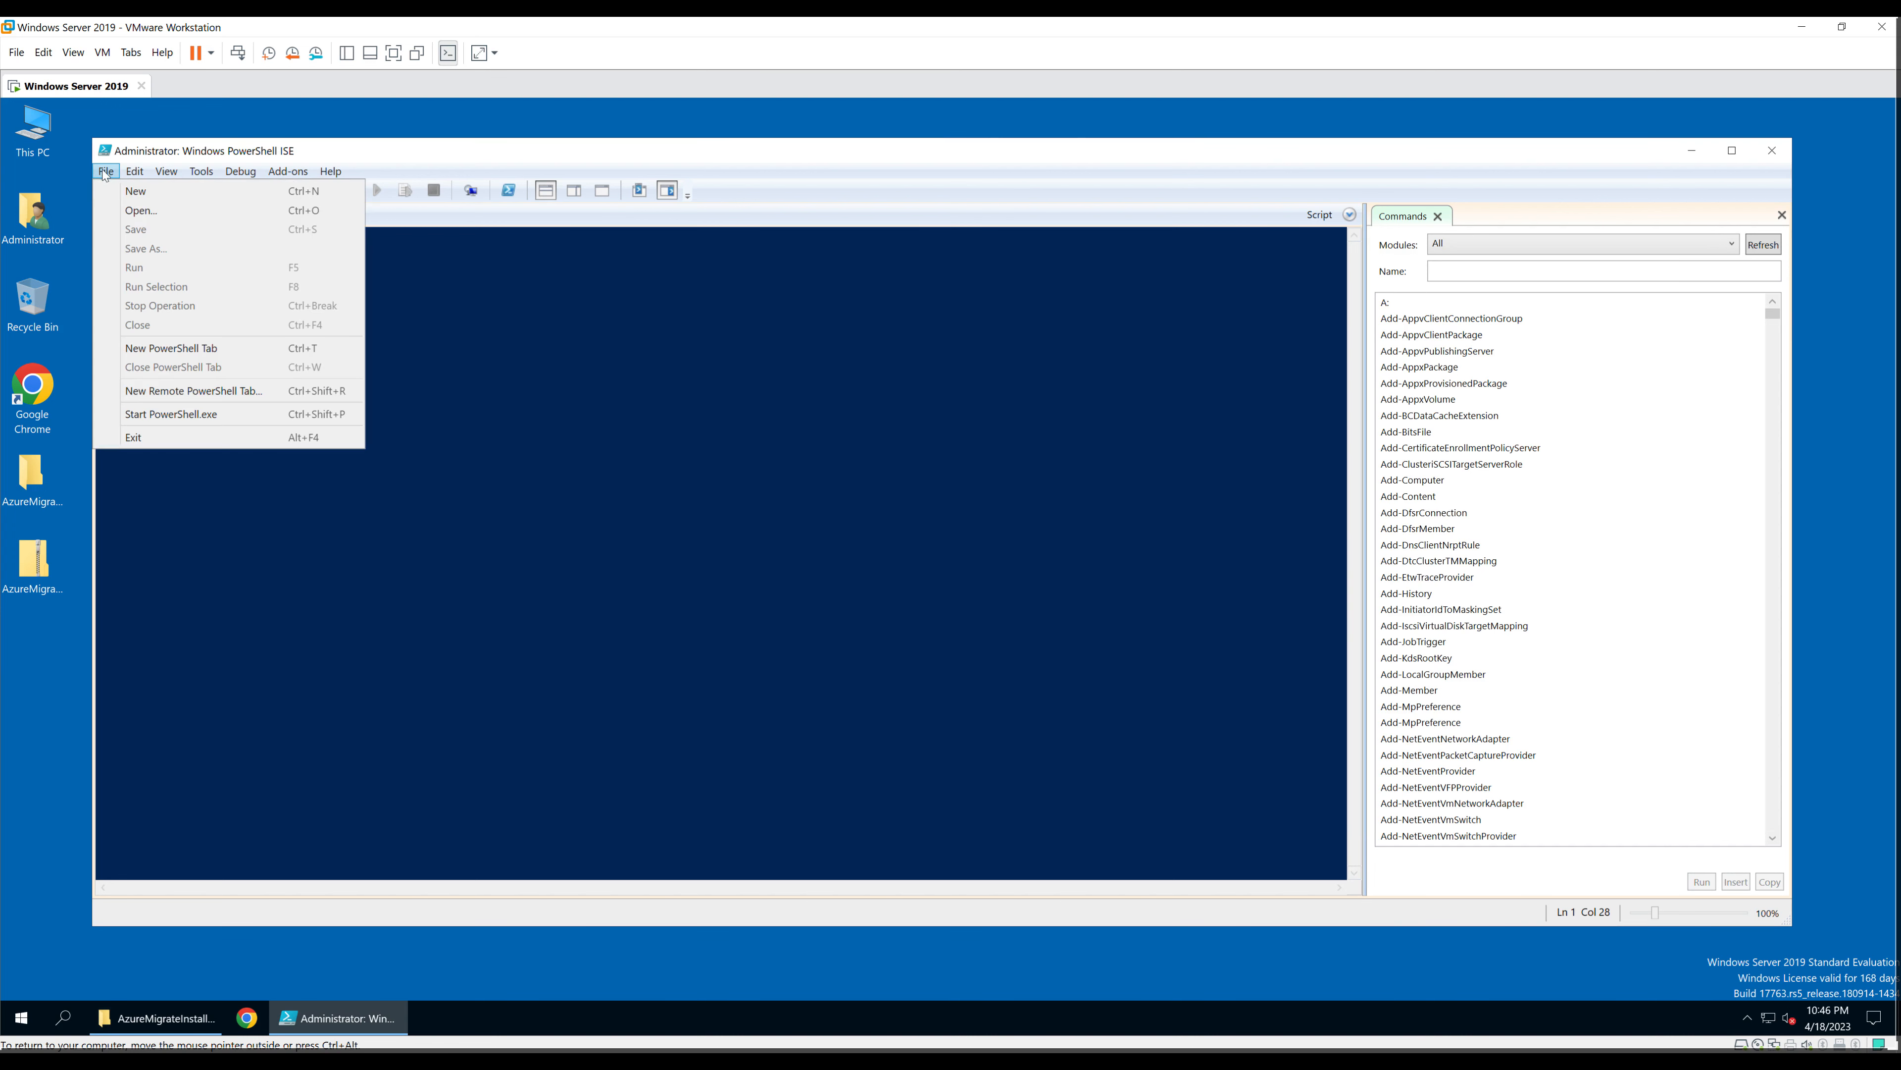
{"action": "left_click", "coordinate": [142, 210]}
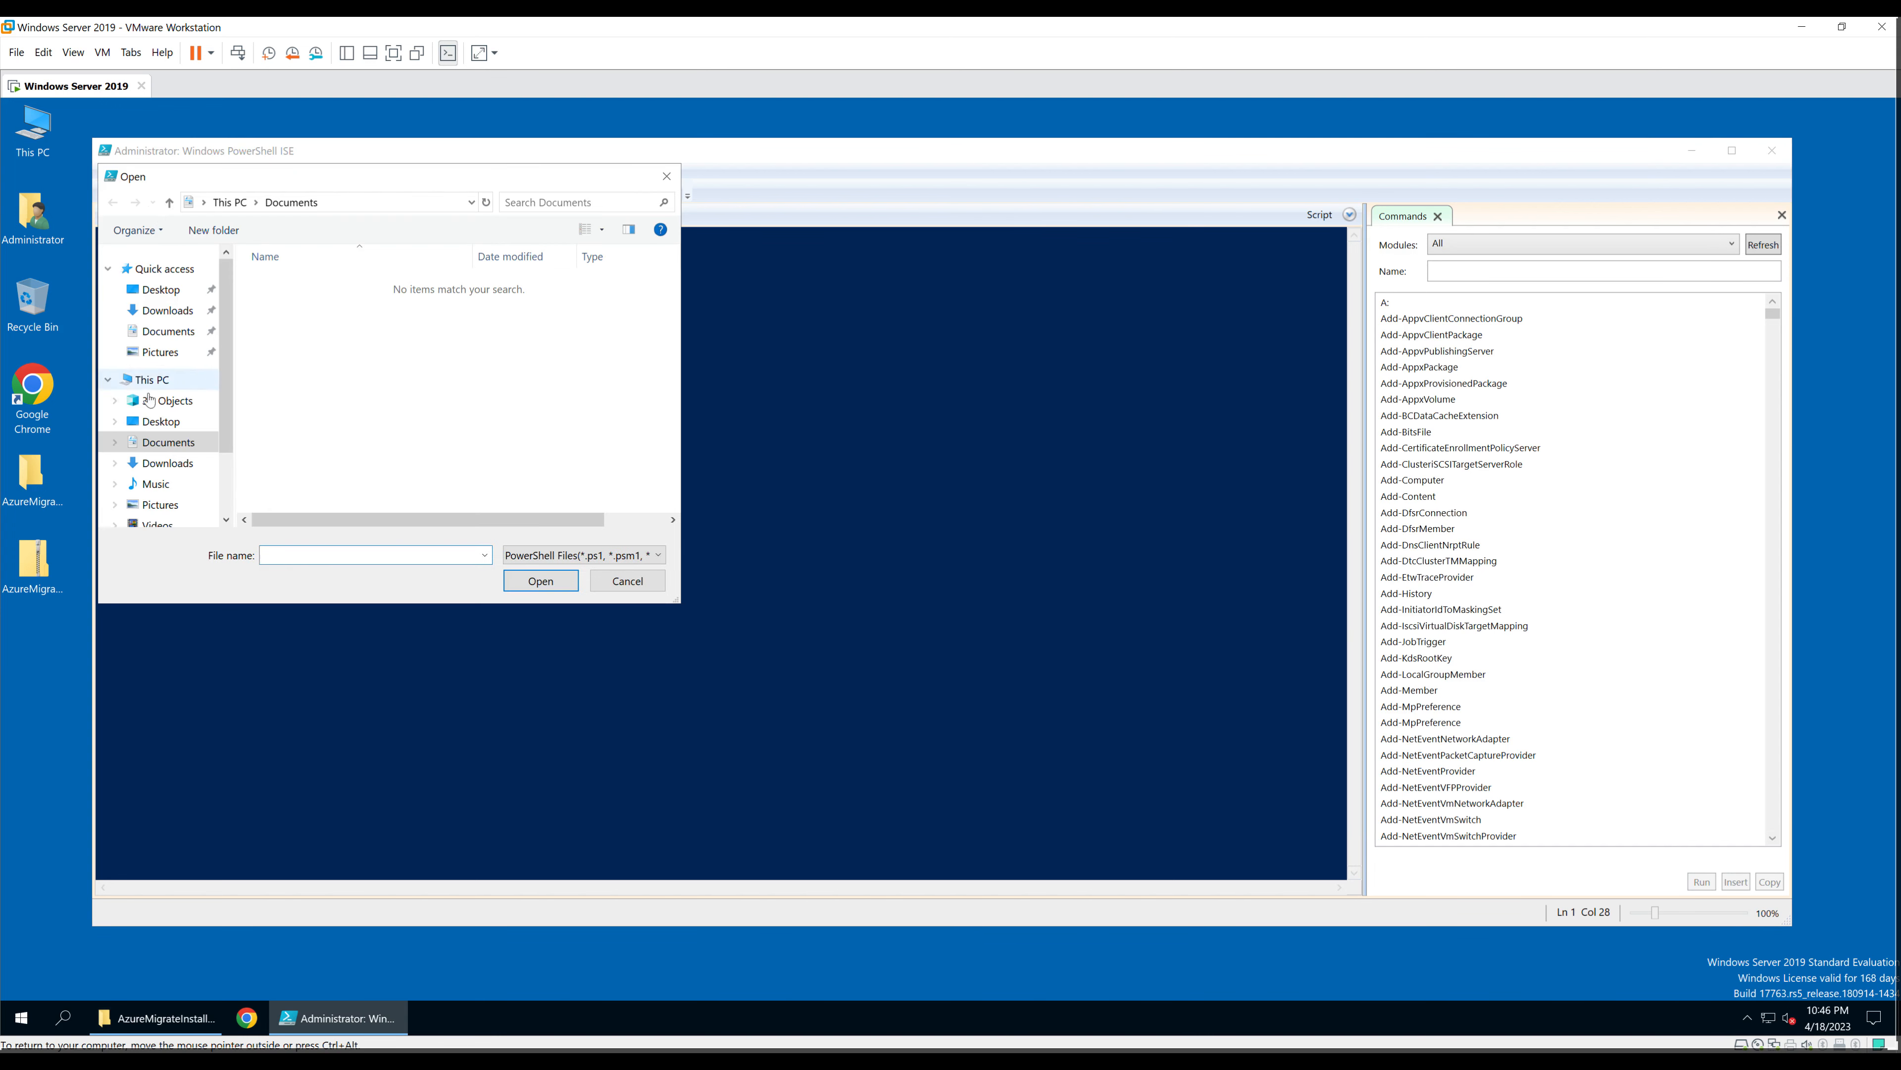
{"action": "left_click", "coordinate": [161, 290]}
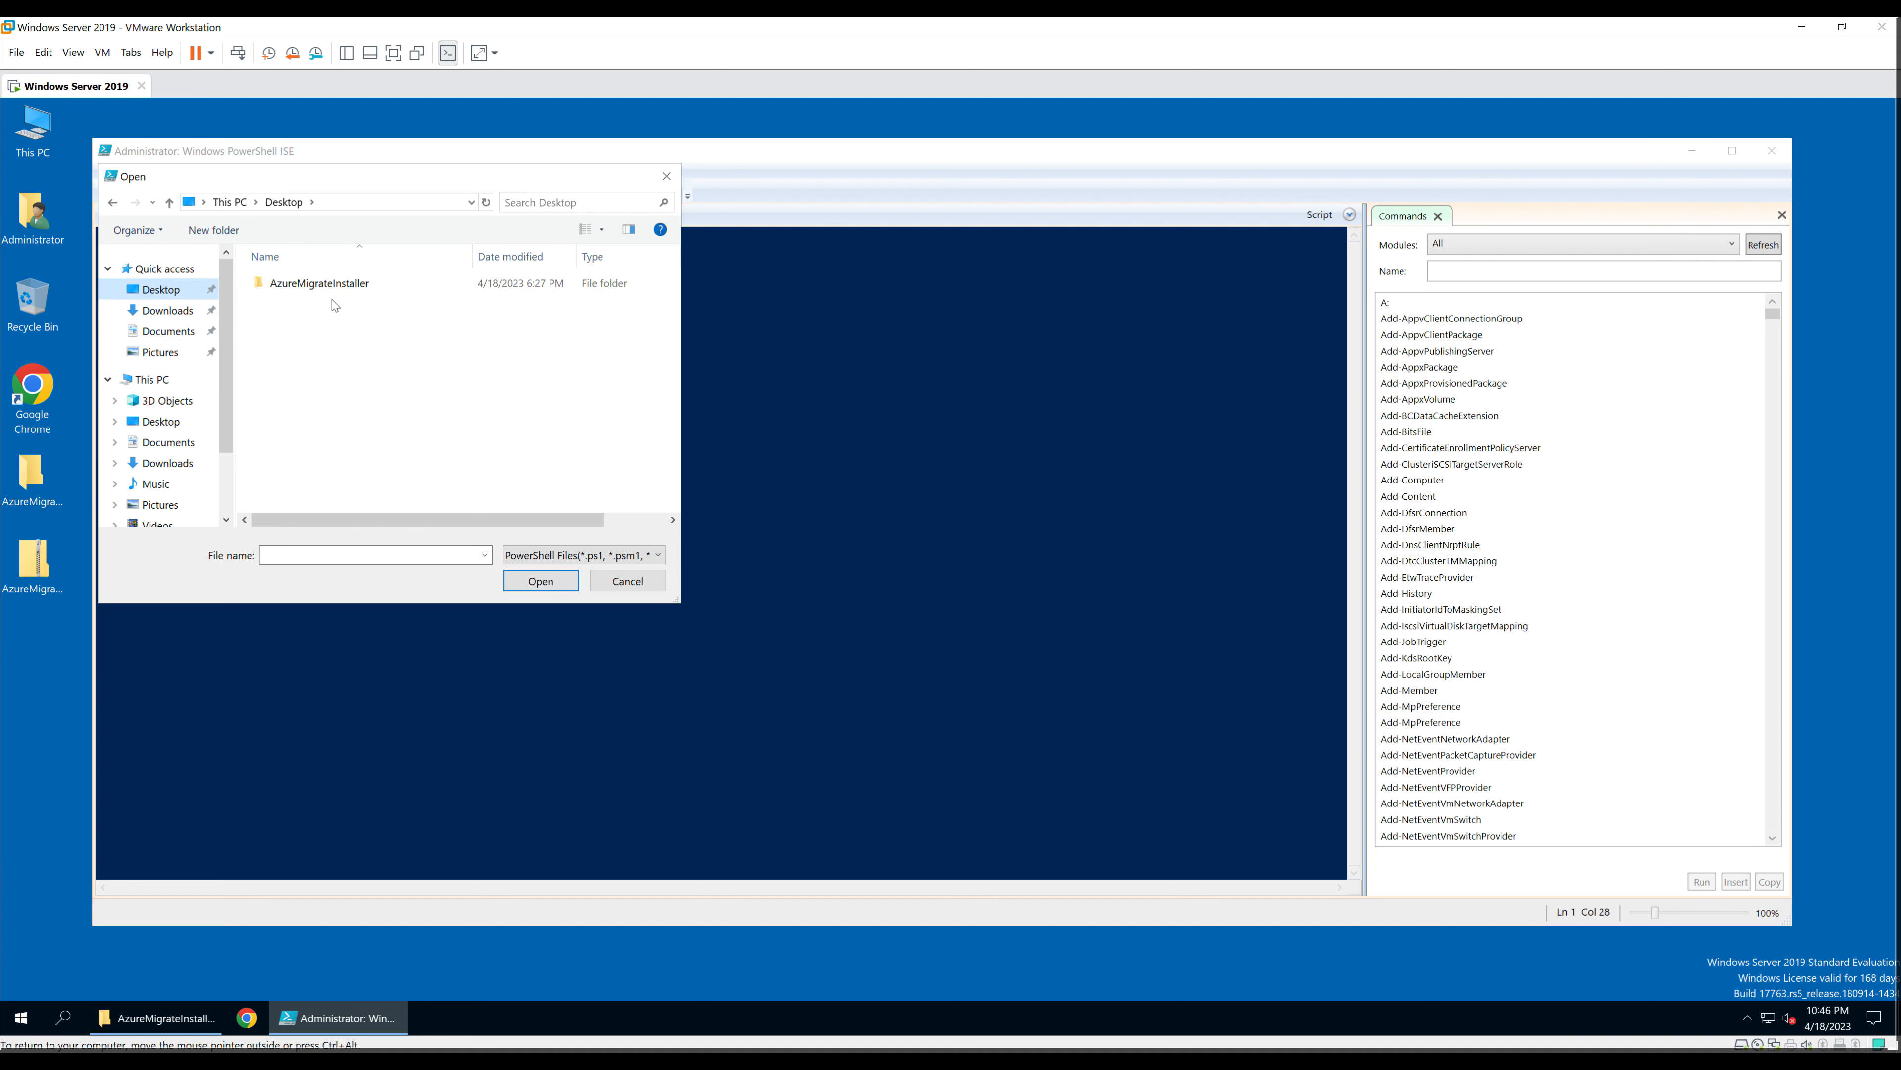
{"action": "double_click", "coordinate": [337, 285]}
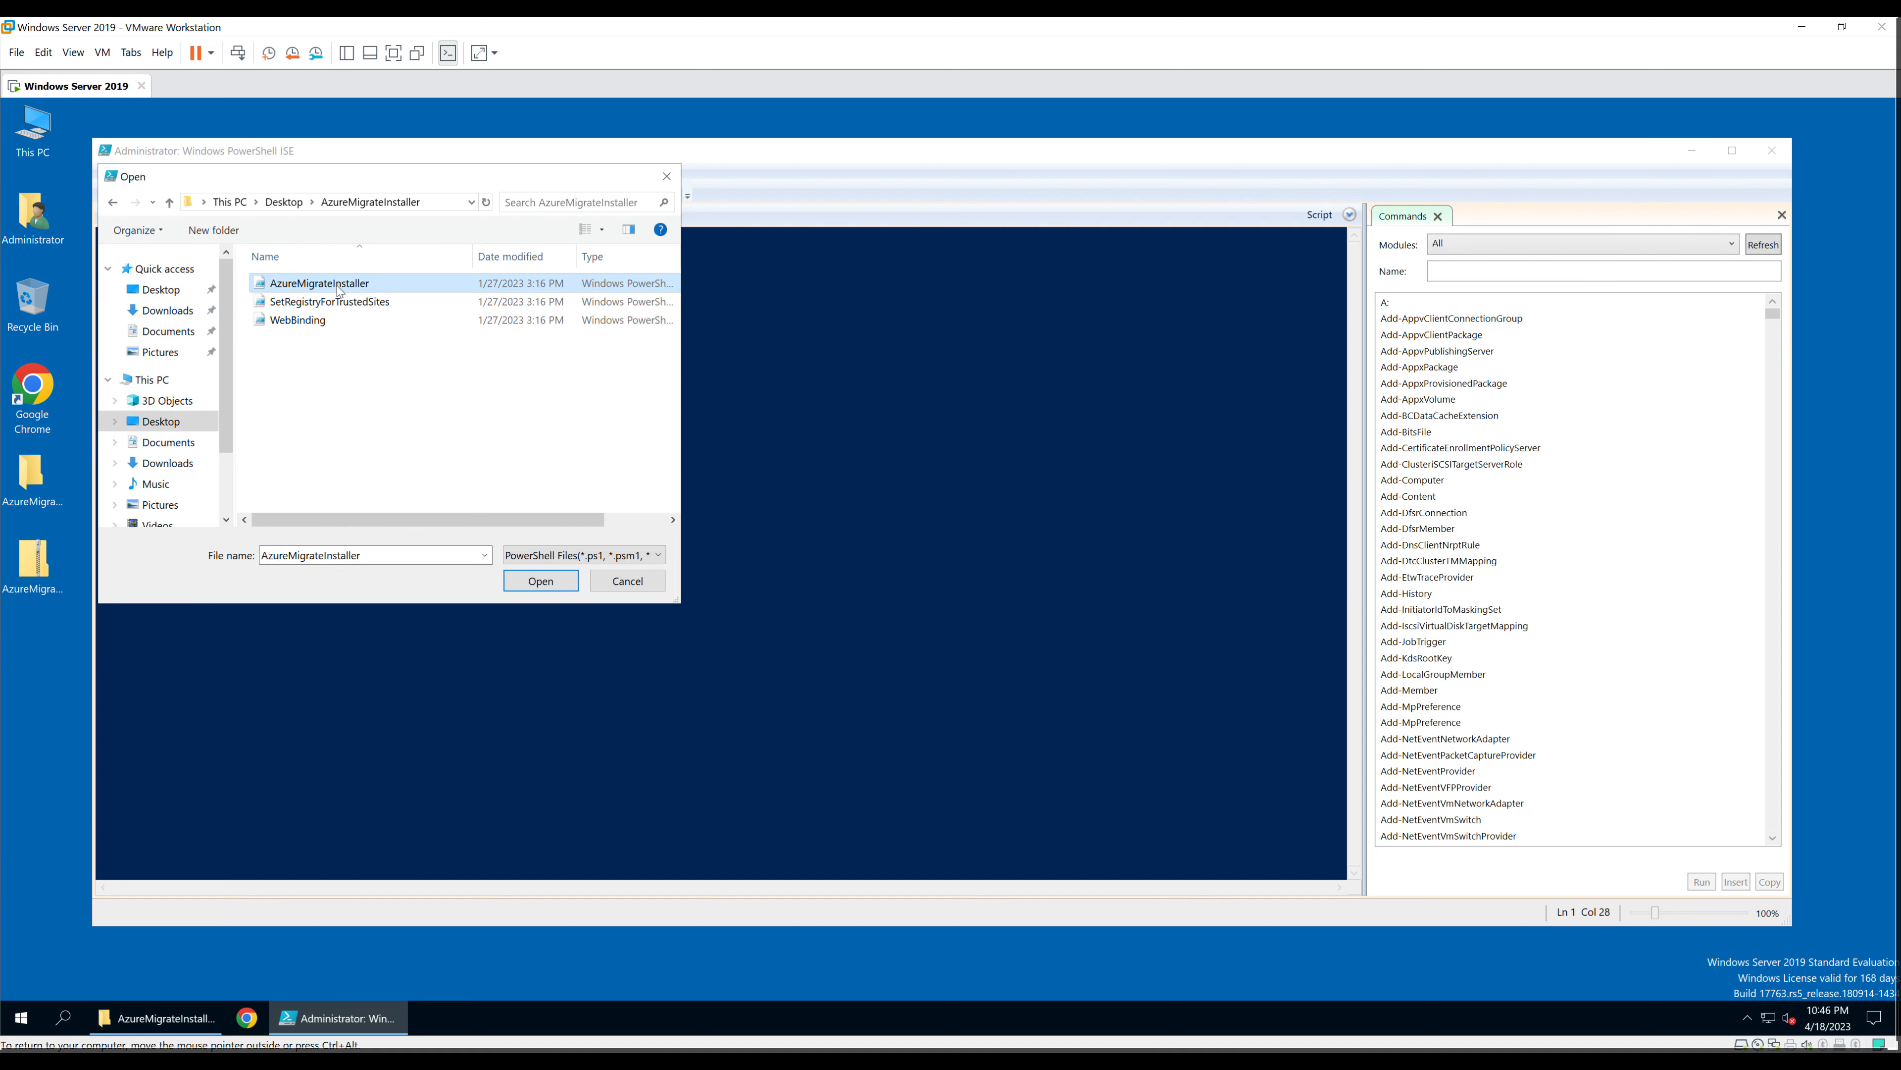
{"action": "double_click", "coordinate": [366, 285]}
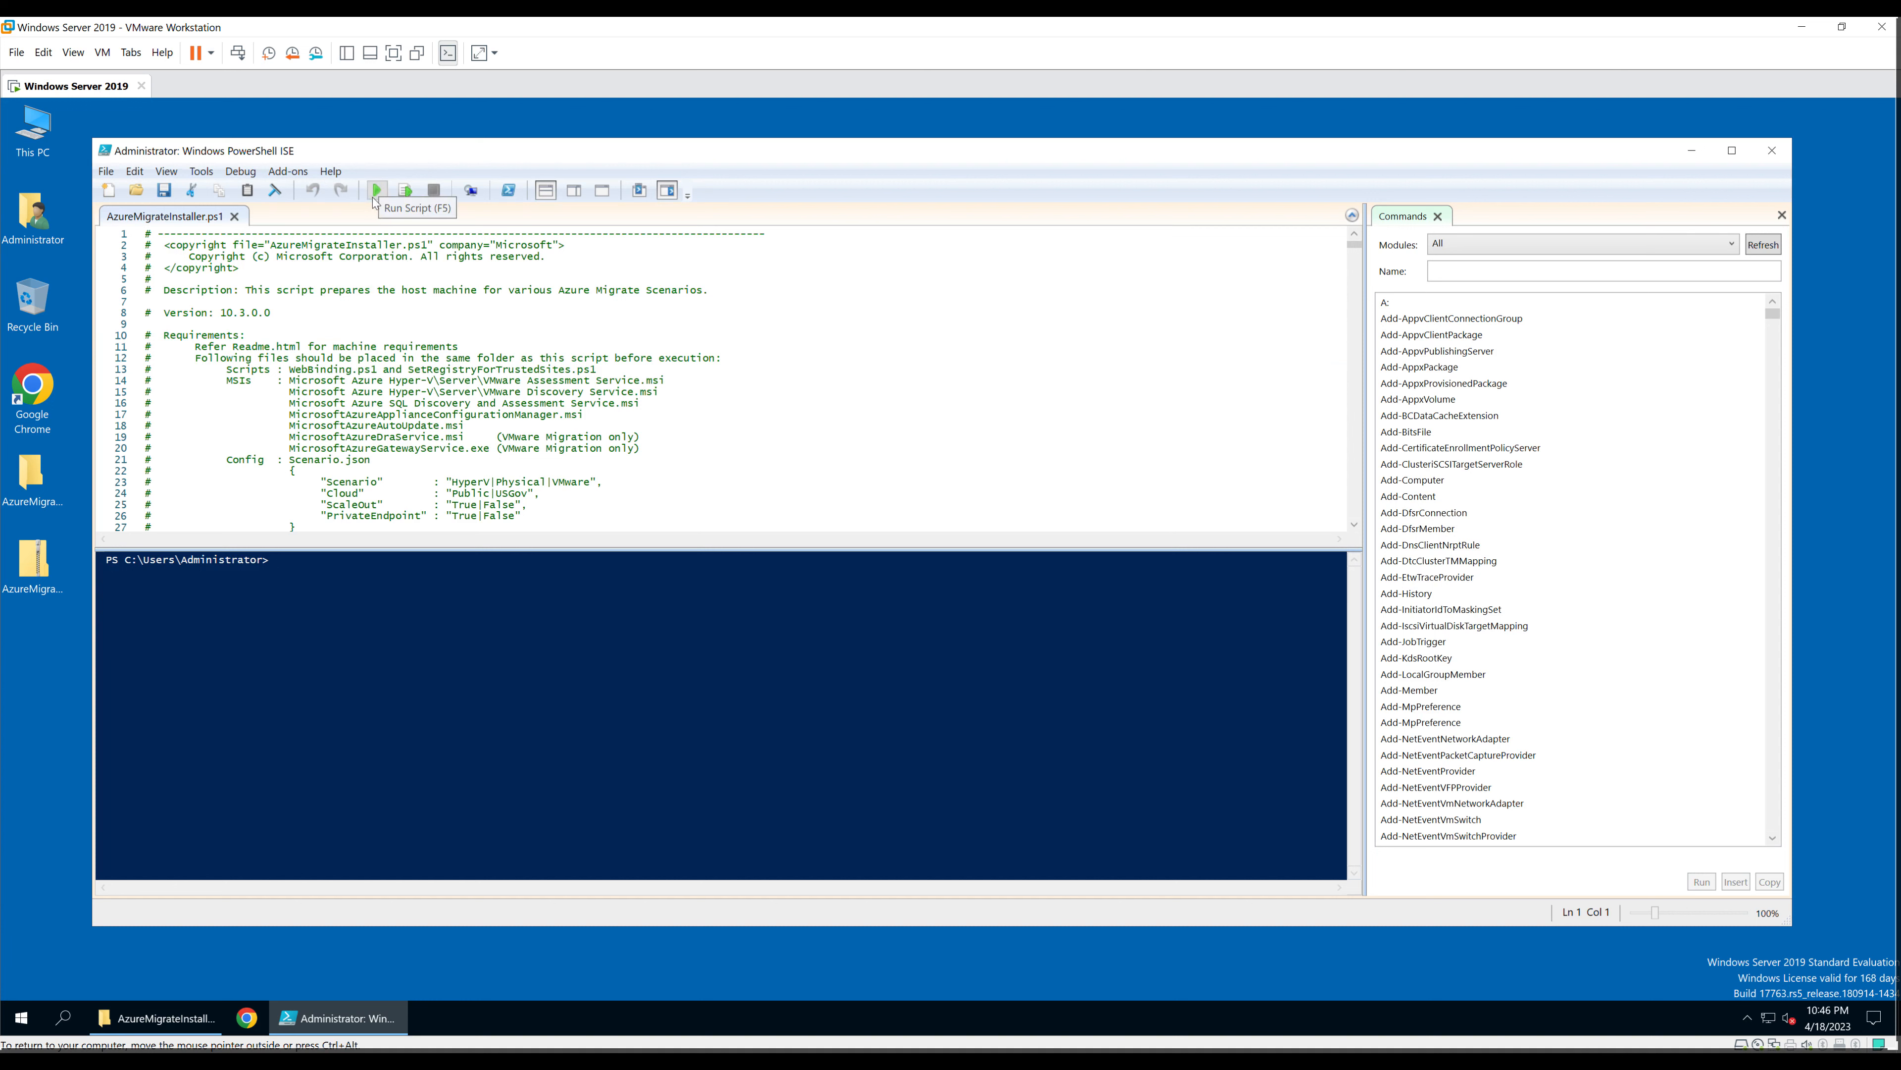
Step: Run the installer choosing Physical (3), Azure Public (1), public endpoint (1), then confirm with Y
{"action": "left_click", "coordinate": [377, 193]}
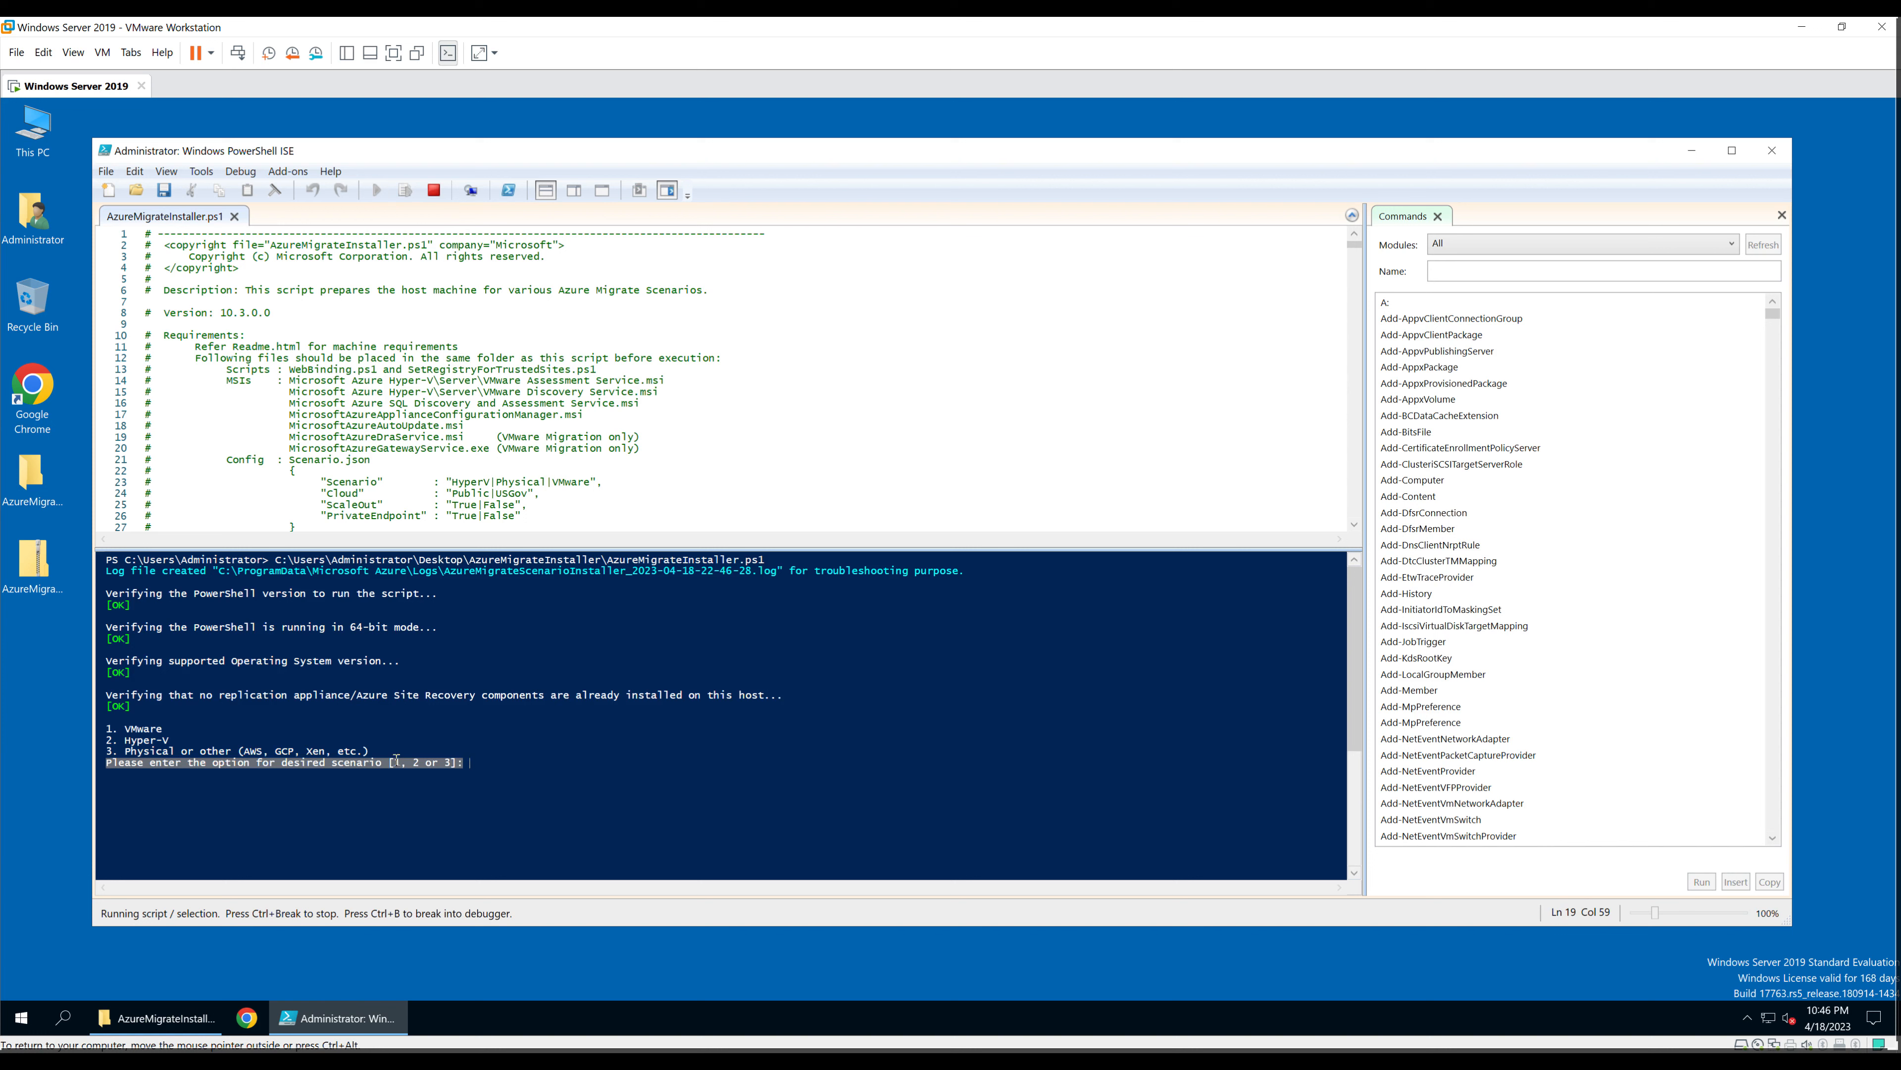
{"action": "type", "text": "3"}
{"action": "key", "text": "Return"}
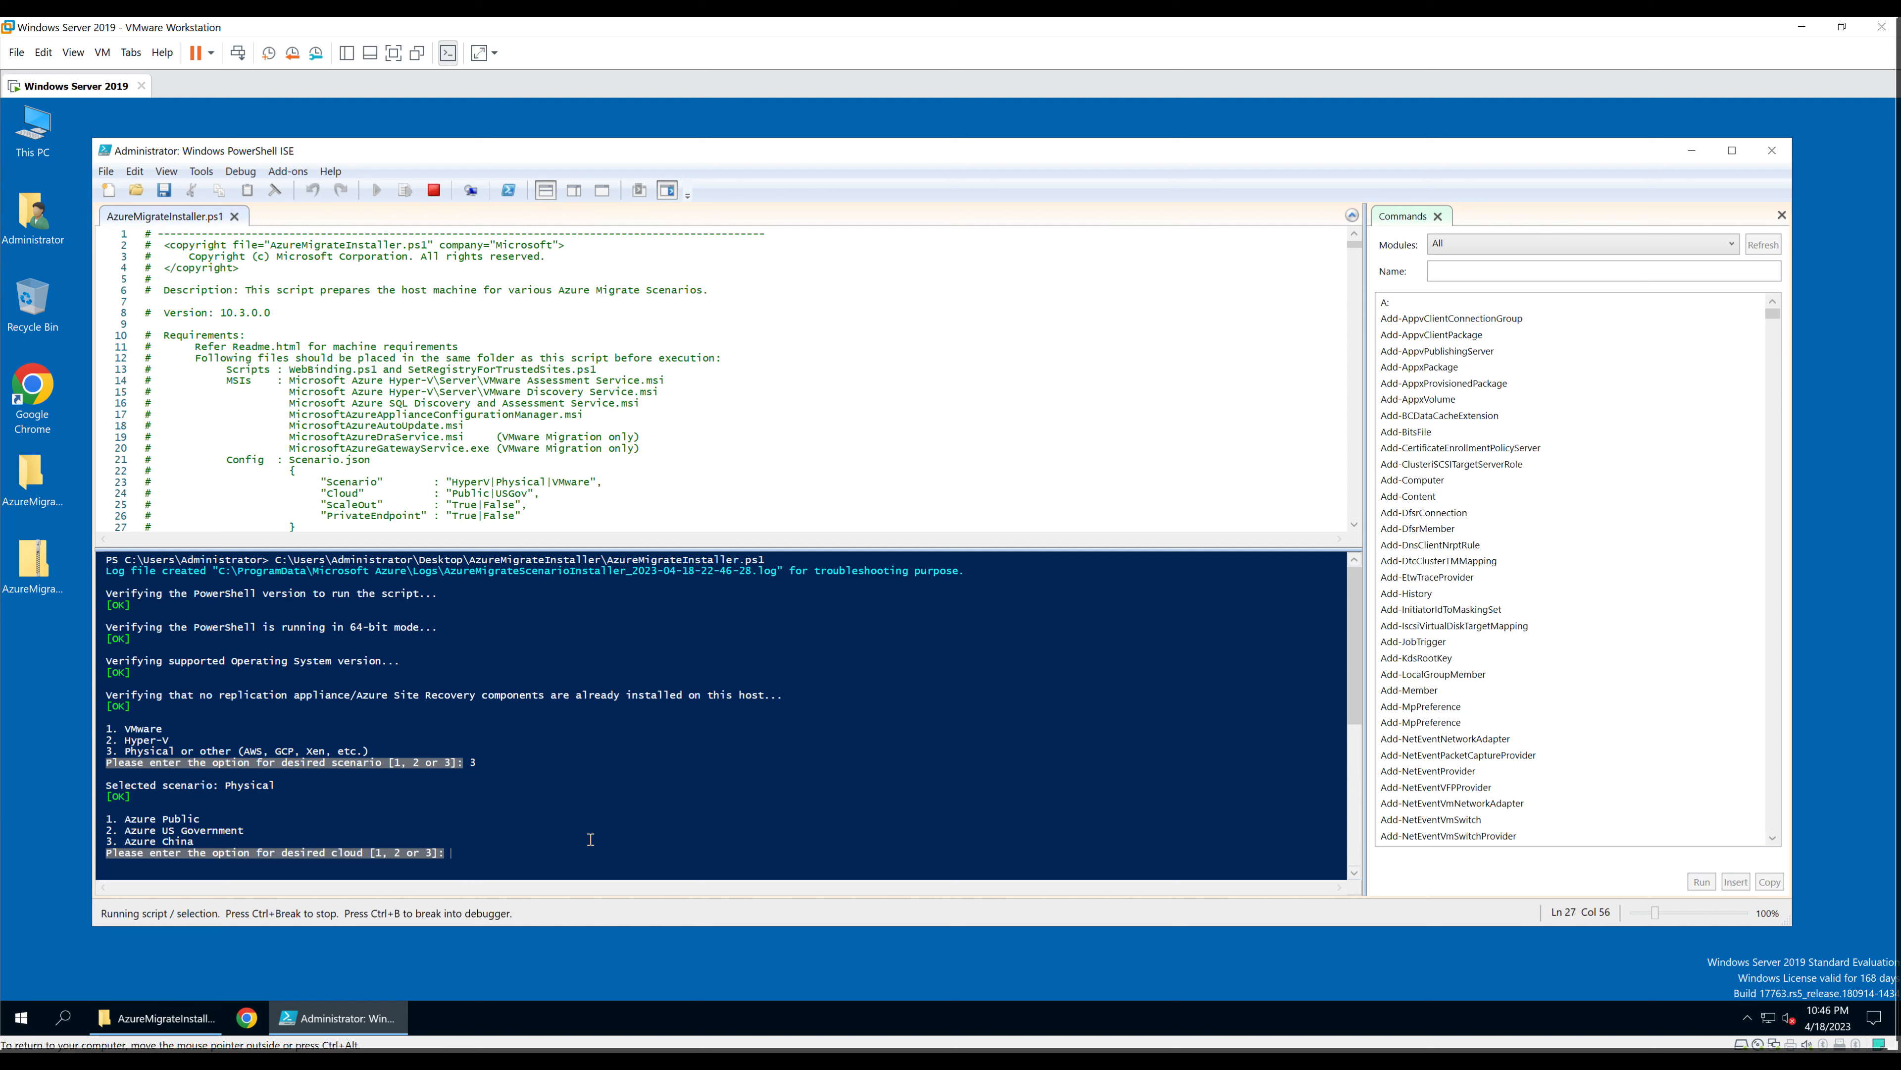
{"action": "type", "text": "1"}
{"action": "key", "text": "Return"}
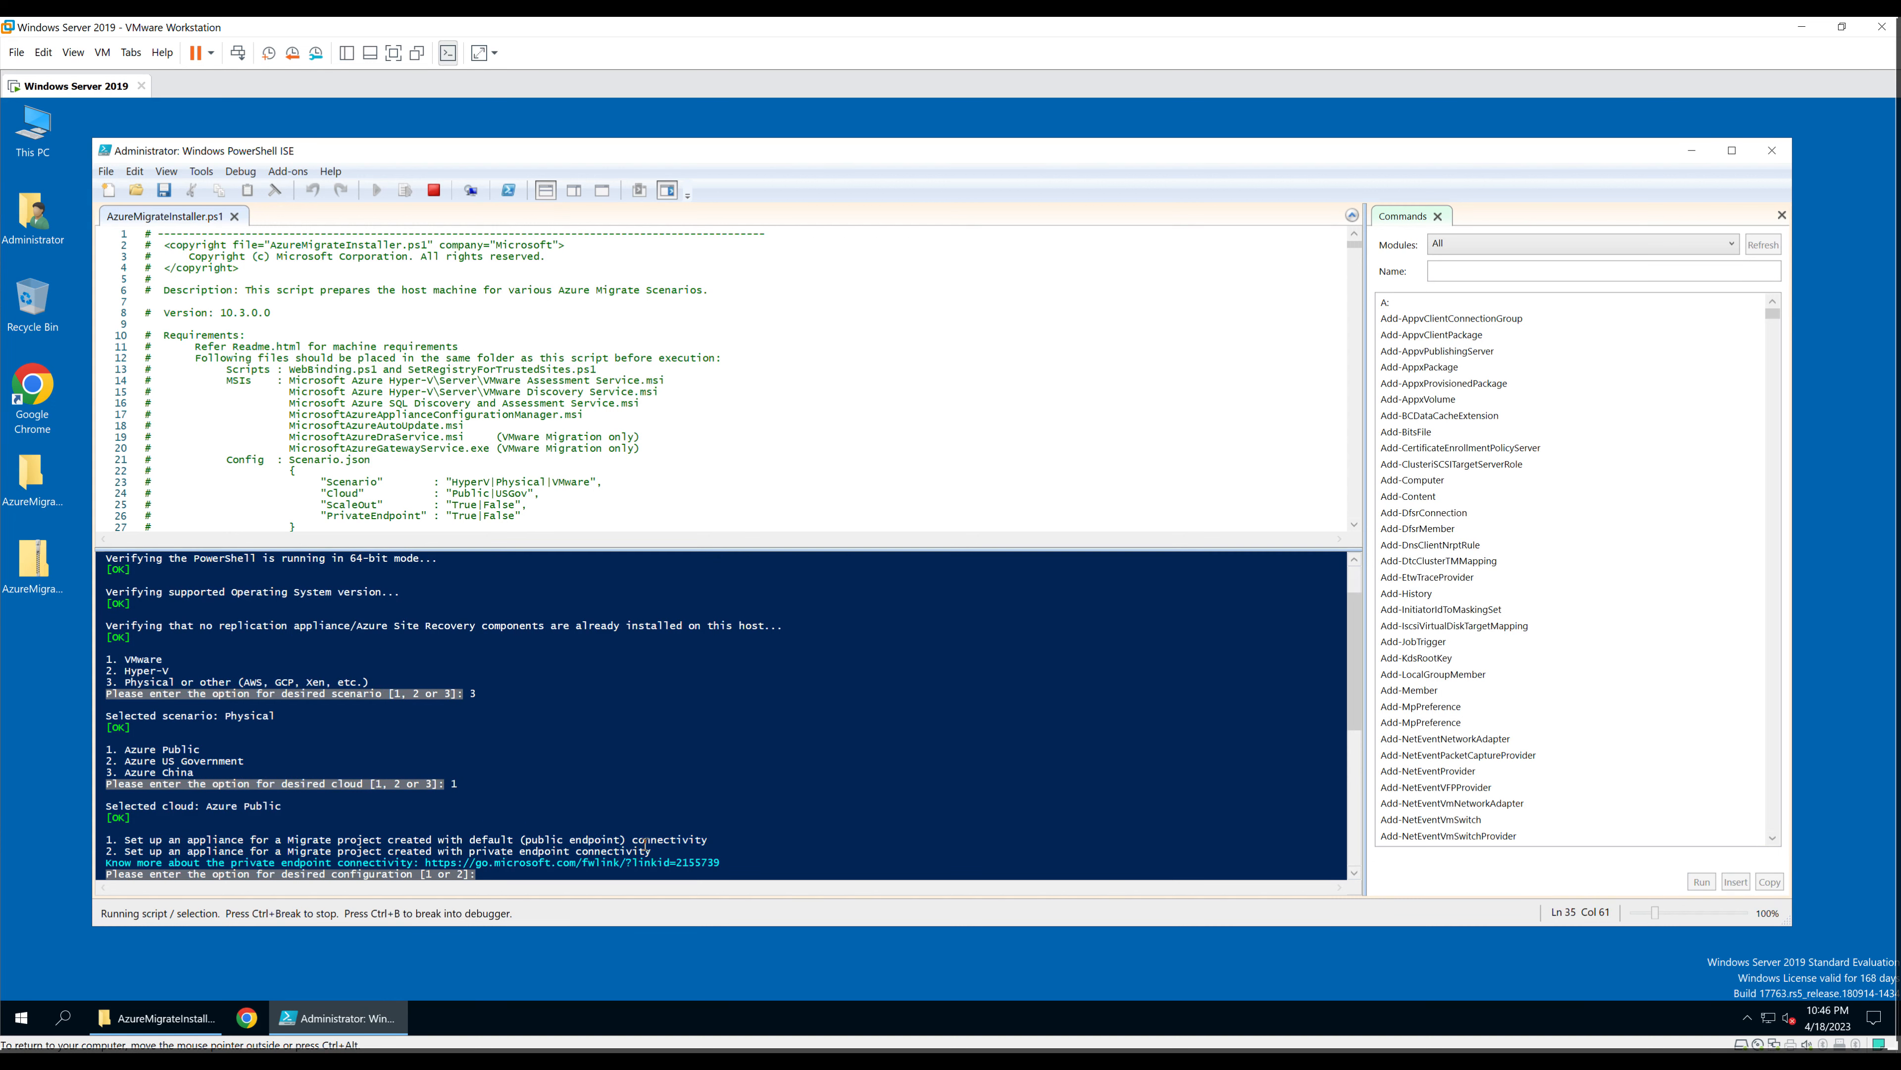
{"action": "type", "text": "1"}
{"action": "key", "text": "Return"}
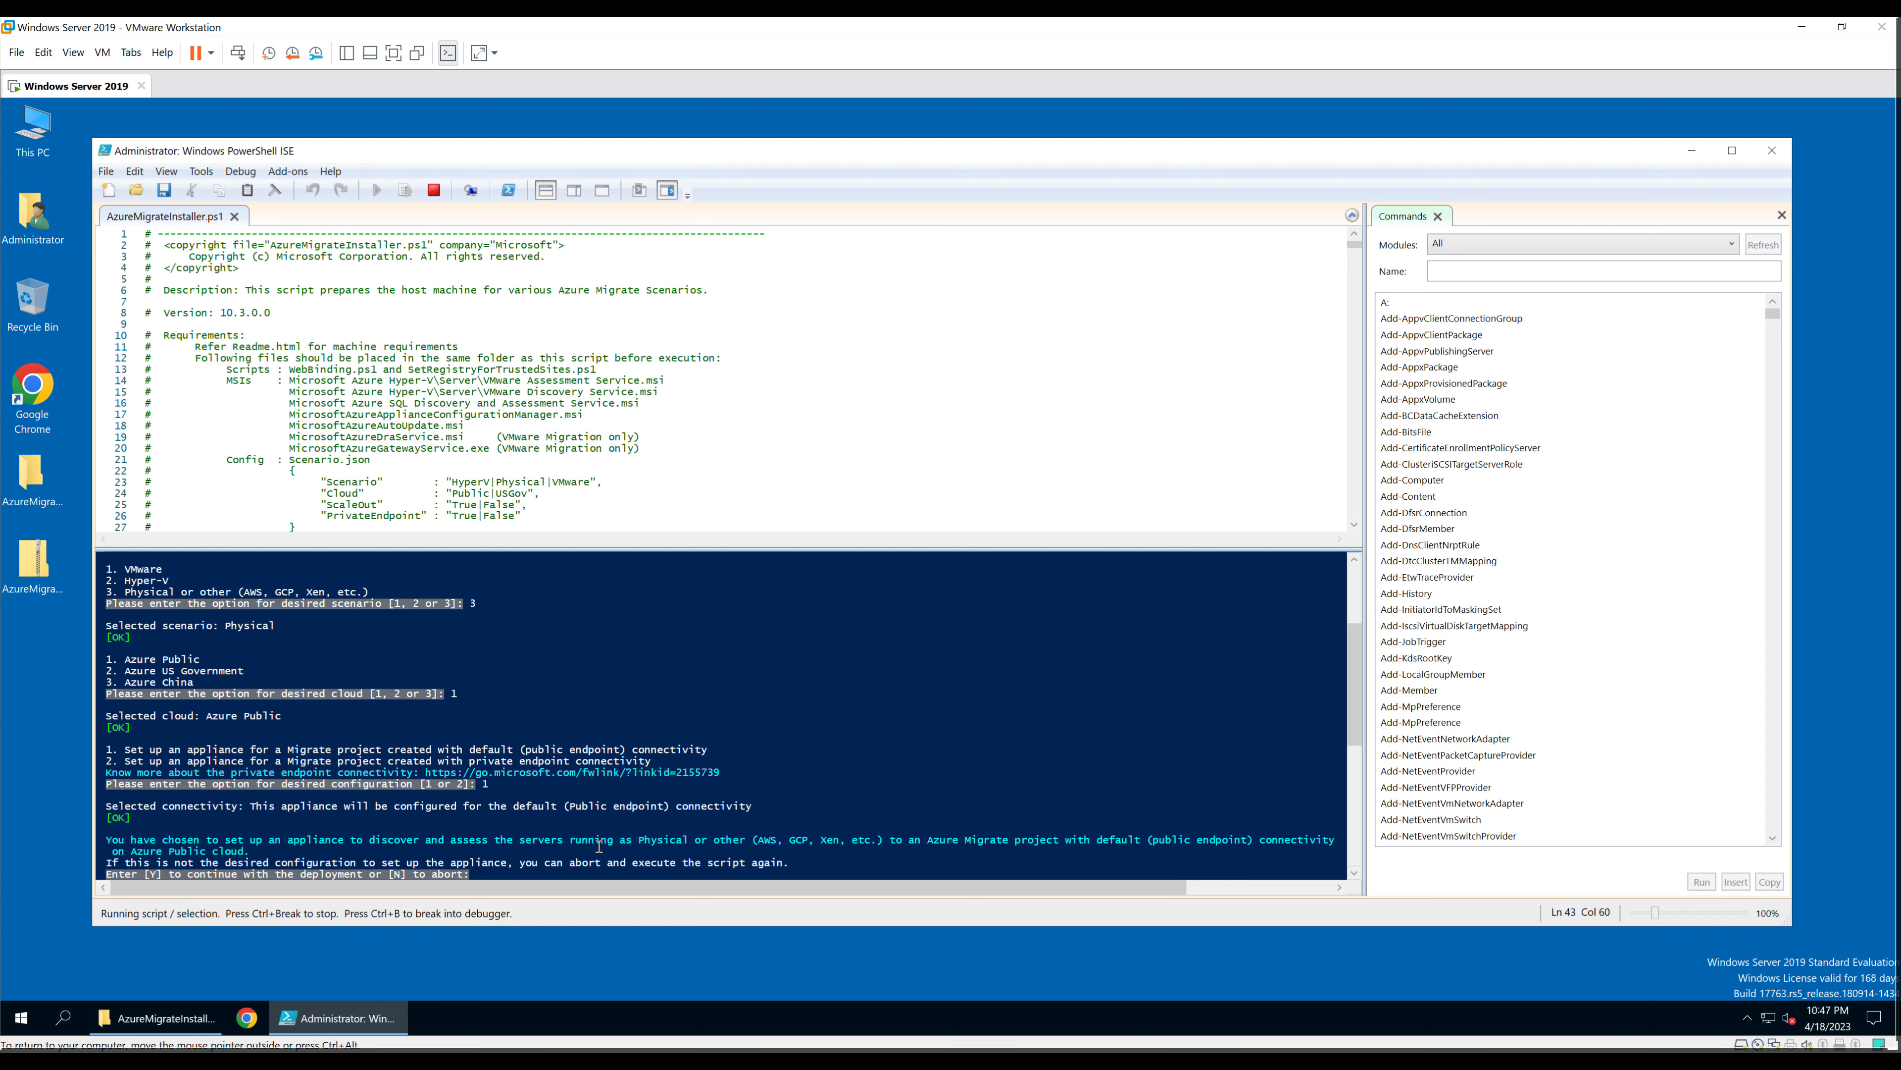
{"action": "type", "text": "Y"}
{"action": "key", "text": "Return"}
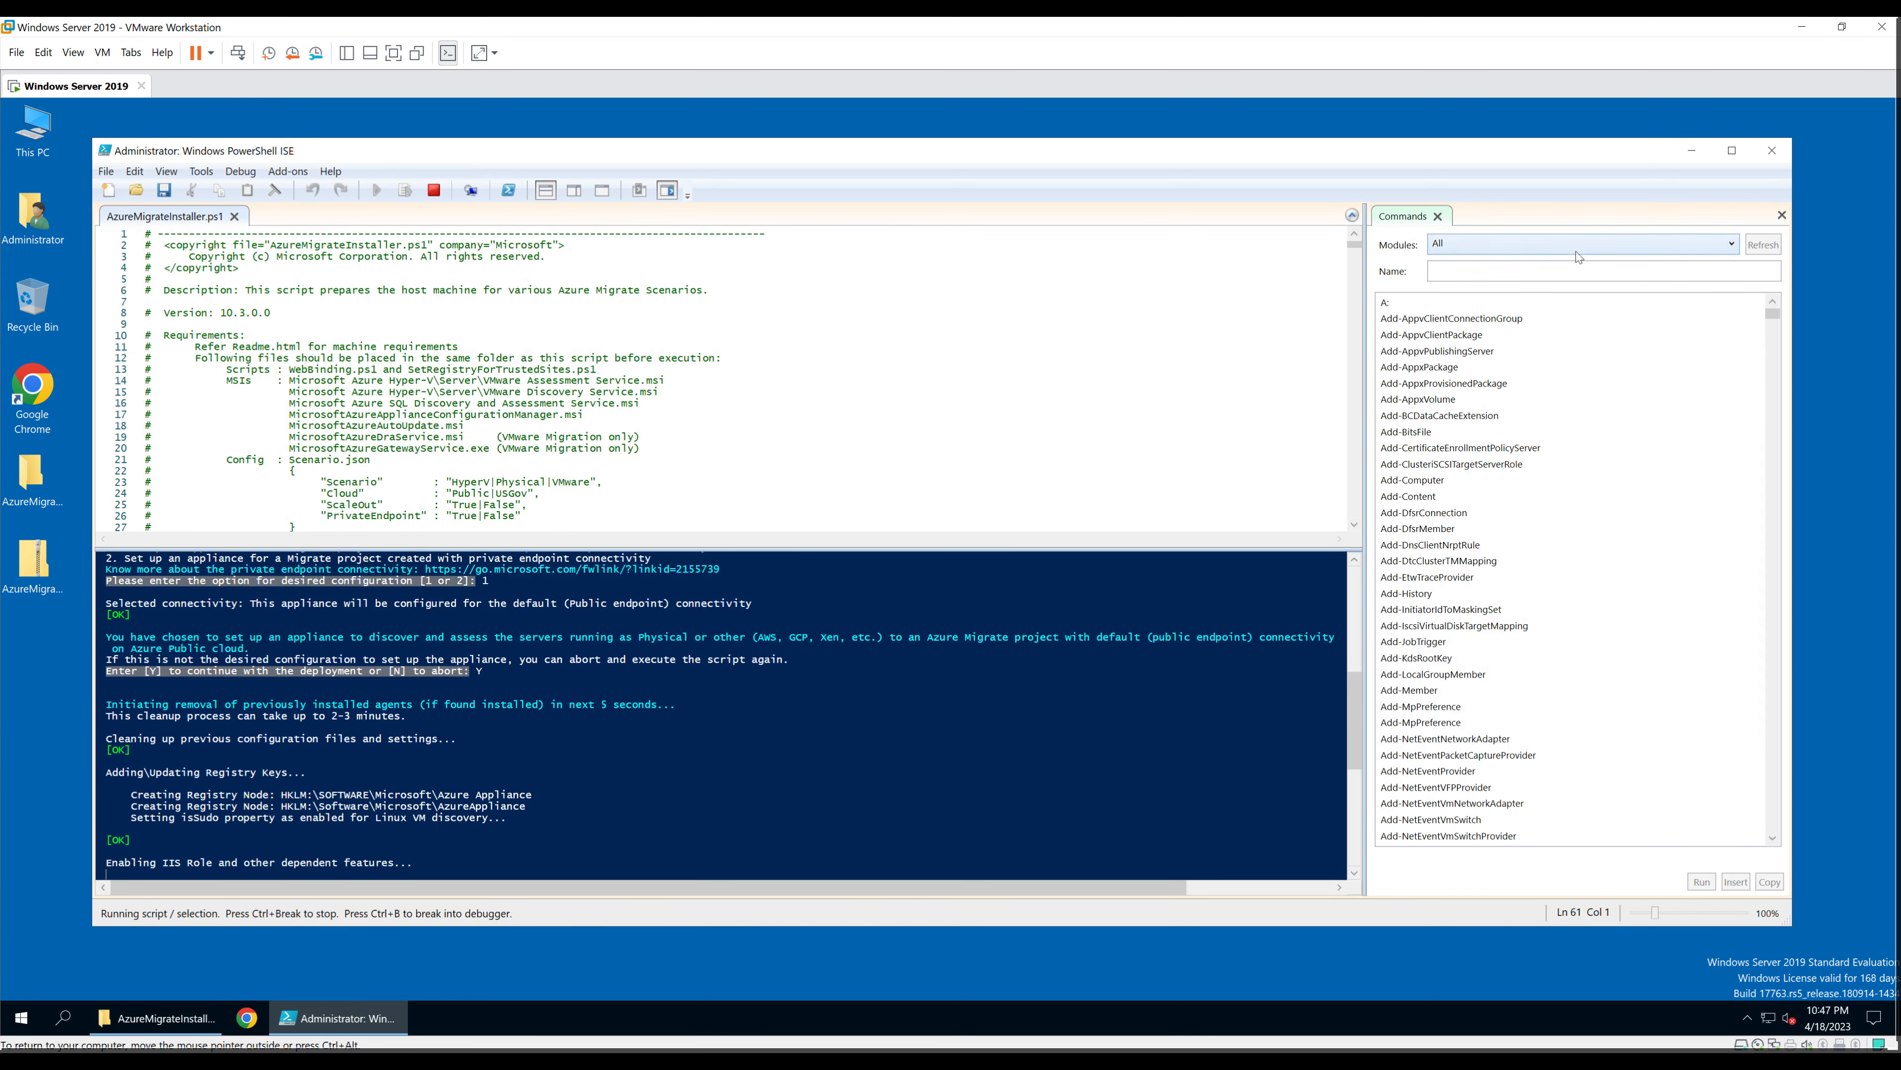
Step: Maximize the ISE window and answer N to both the Edge install and Internet Explorer removal prompts
{"action": "left_click", "coordinate": [1739, 156]}
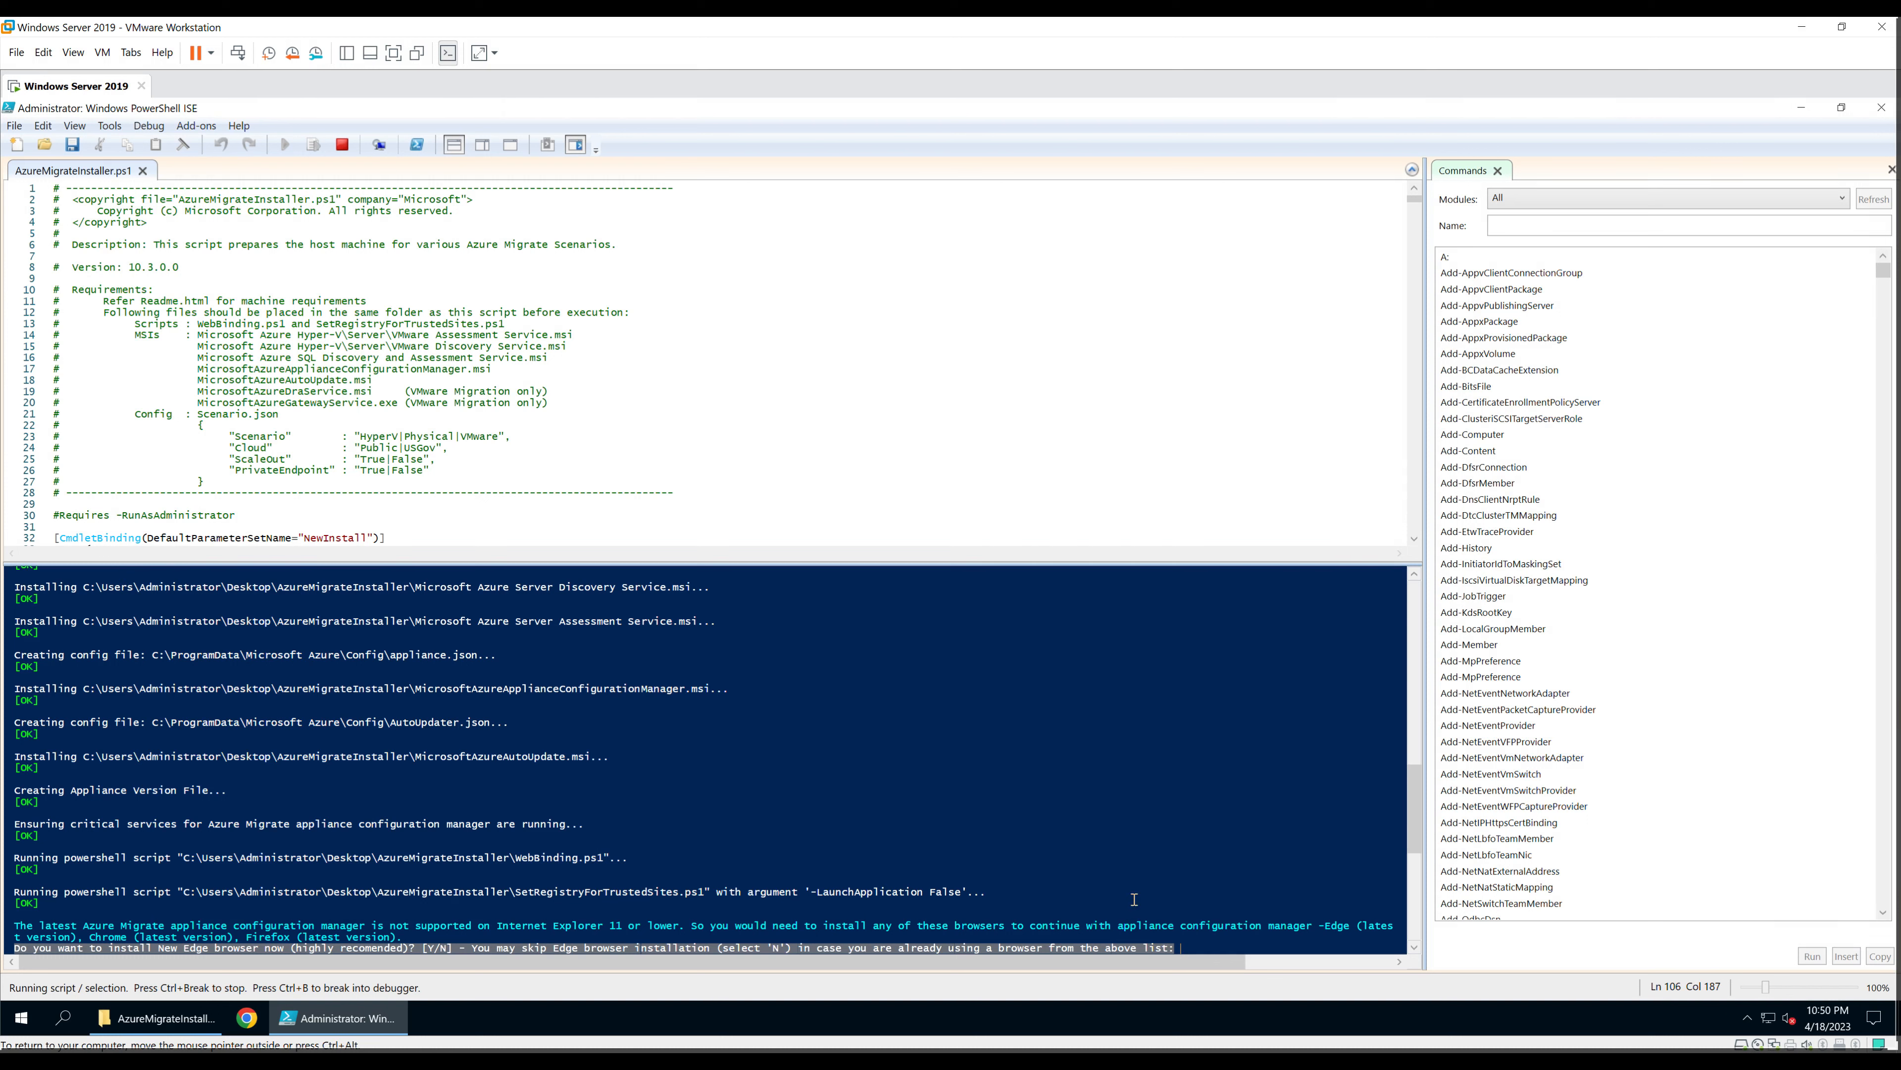
{"action": "type", "text": "N"}
{"action": "key", "text": "Return"}
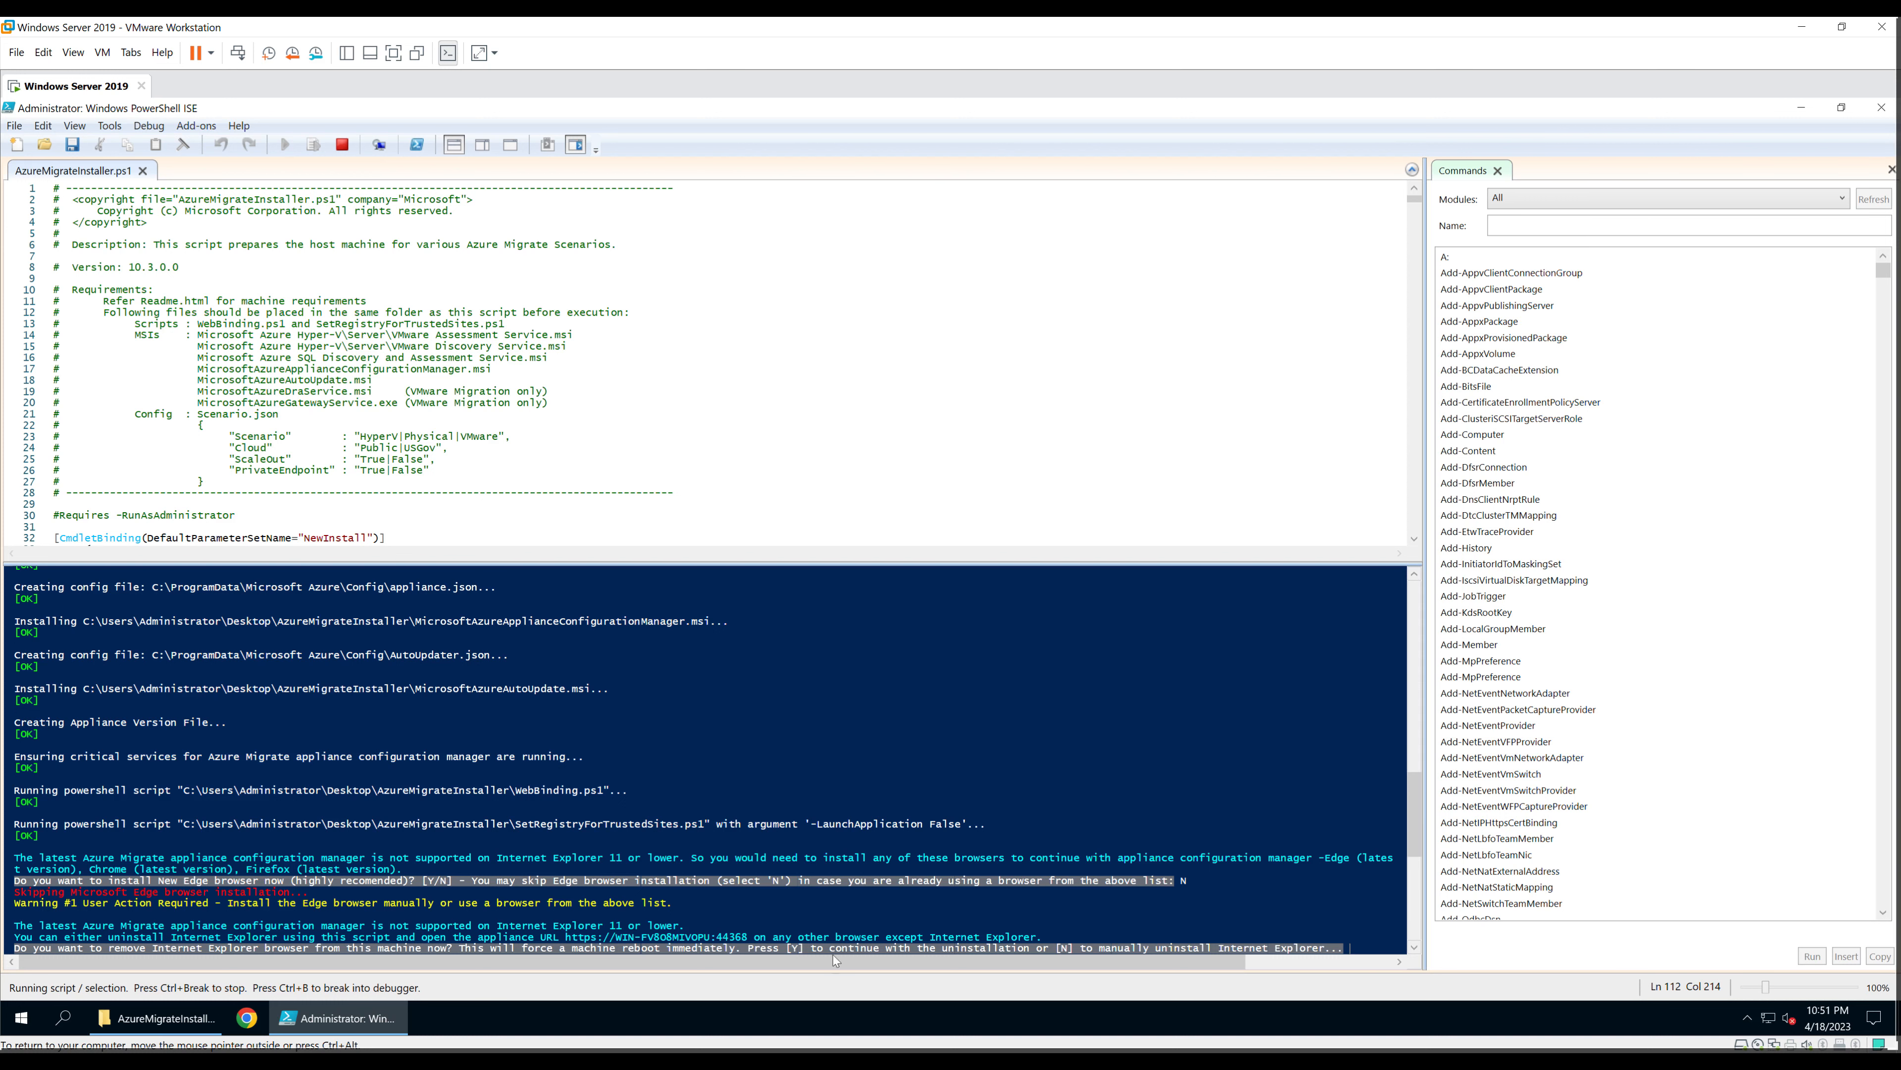
{"action": "type", "text": "N"}
{"action": "key", "text": "Return"}
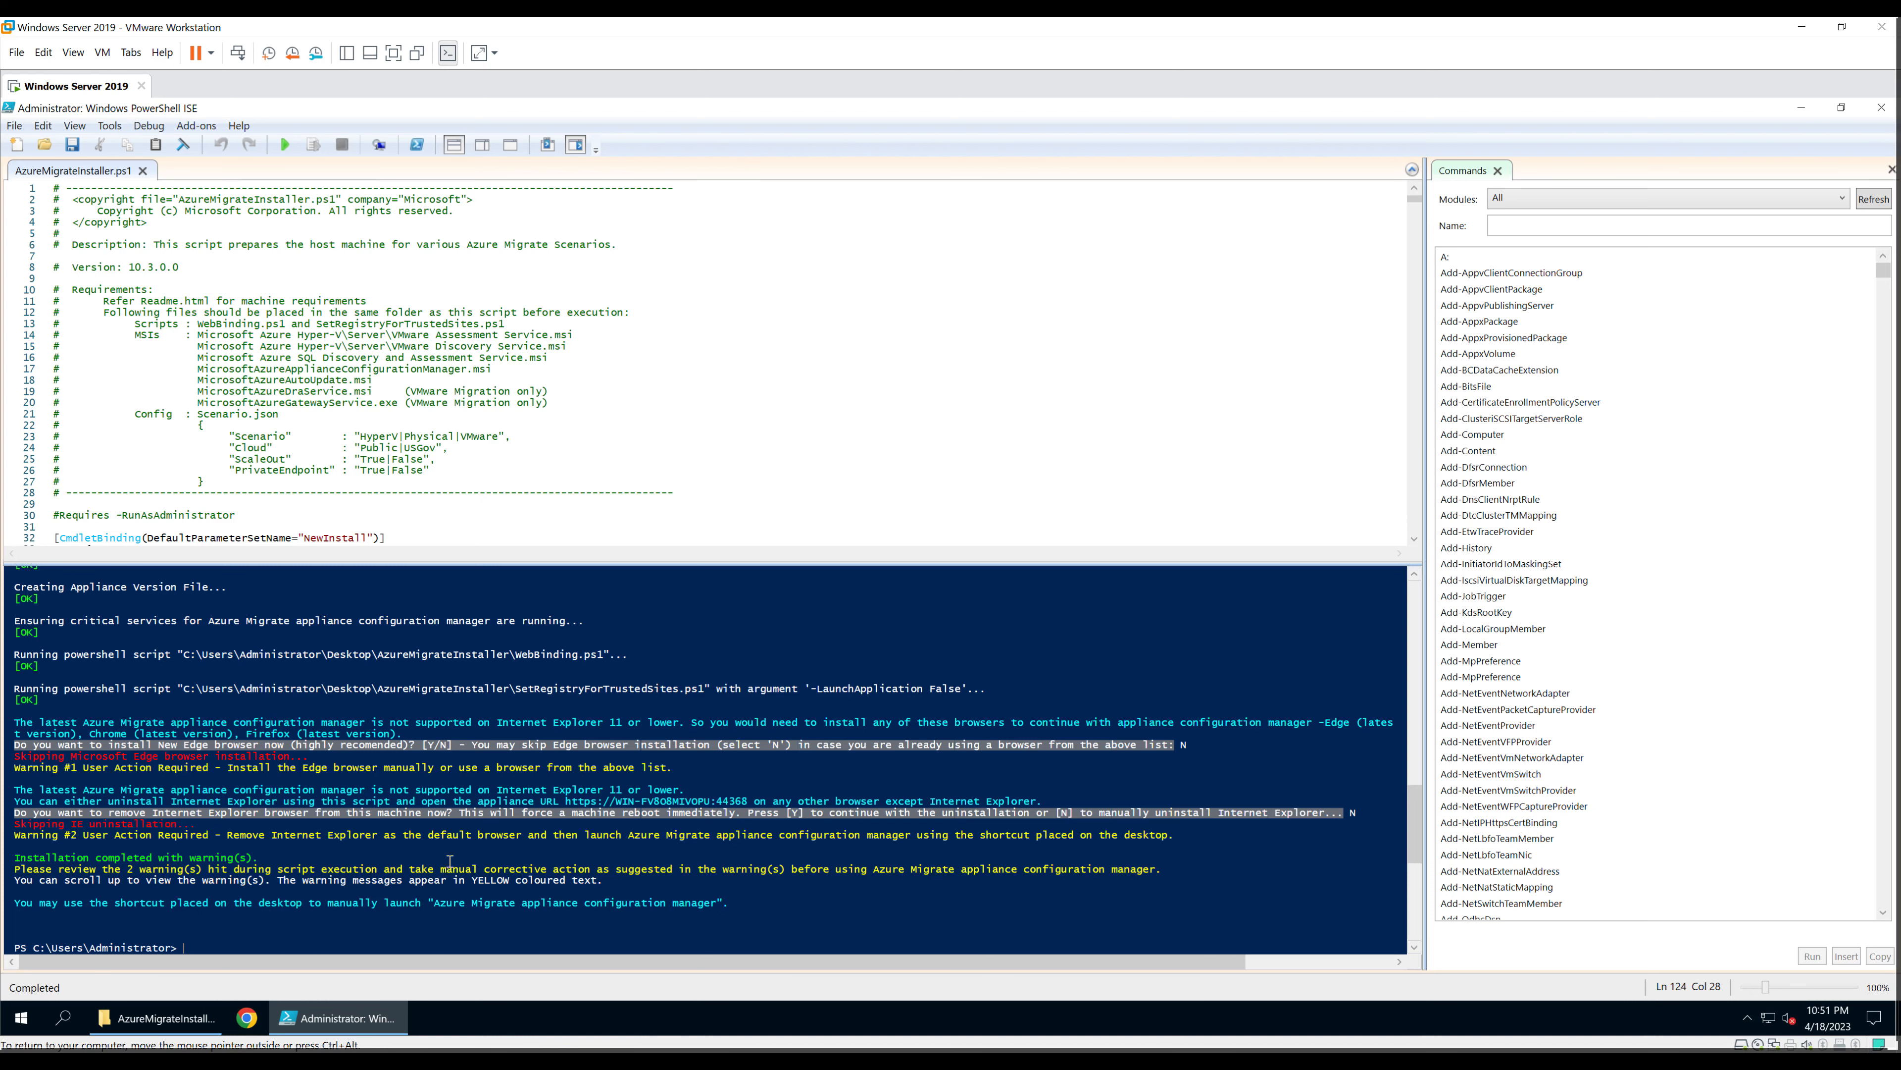
Step: Minimize PowerShell ISE and launch the Appliance Configuration Manager desktop shortcut
{"action": "left_click", "coordinate": [1801, 106]}
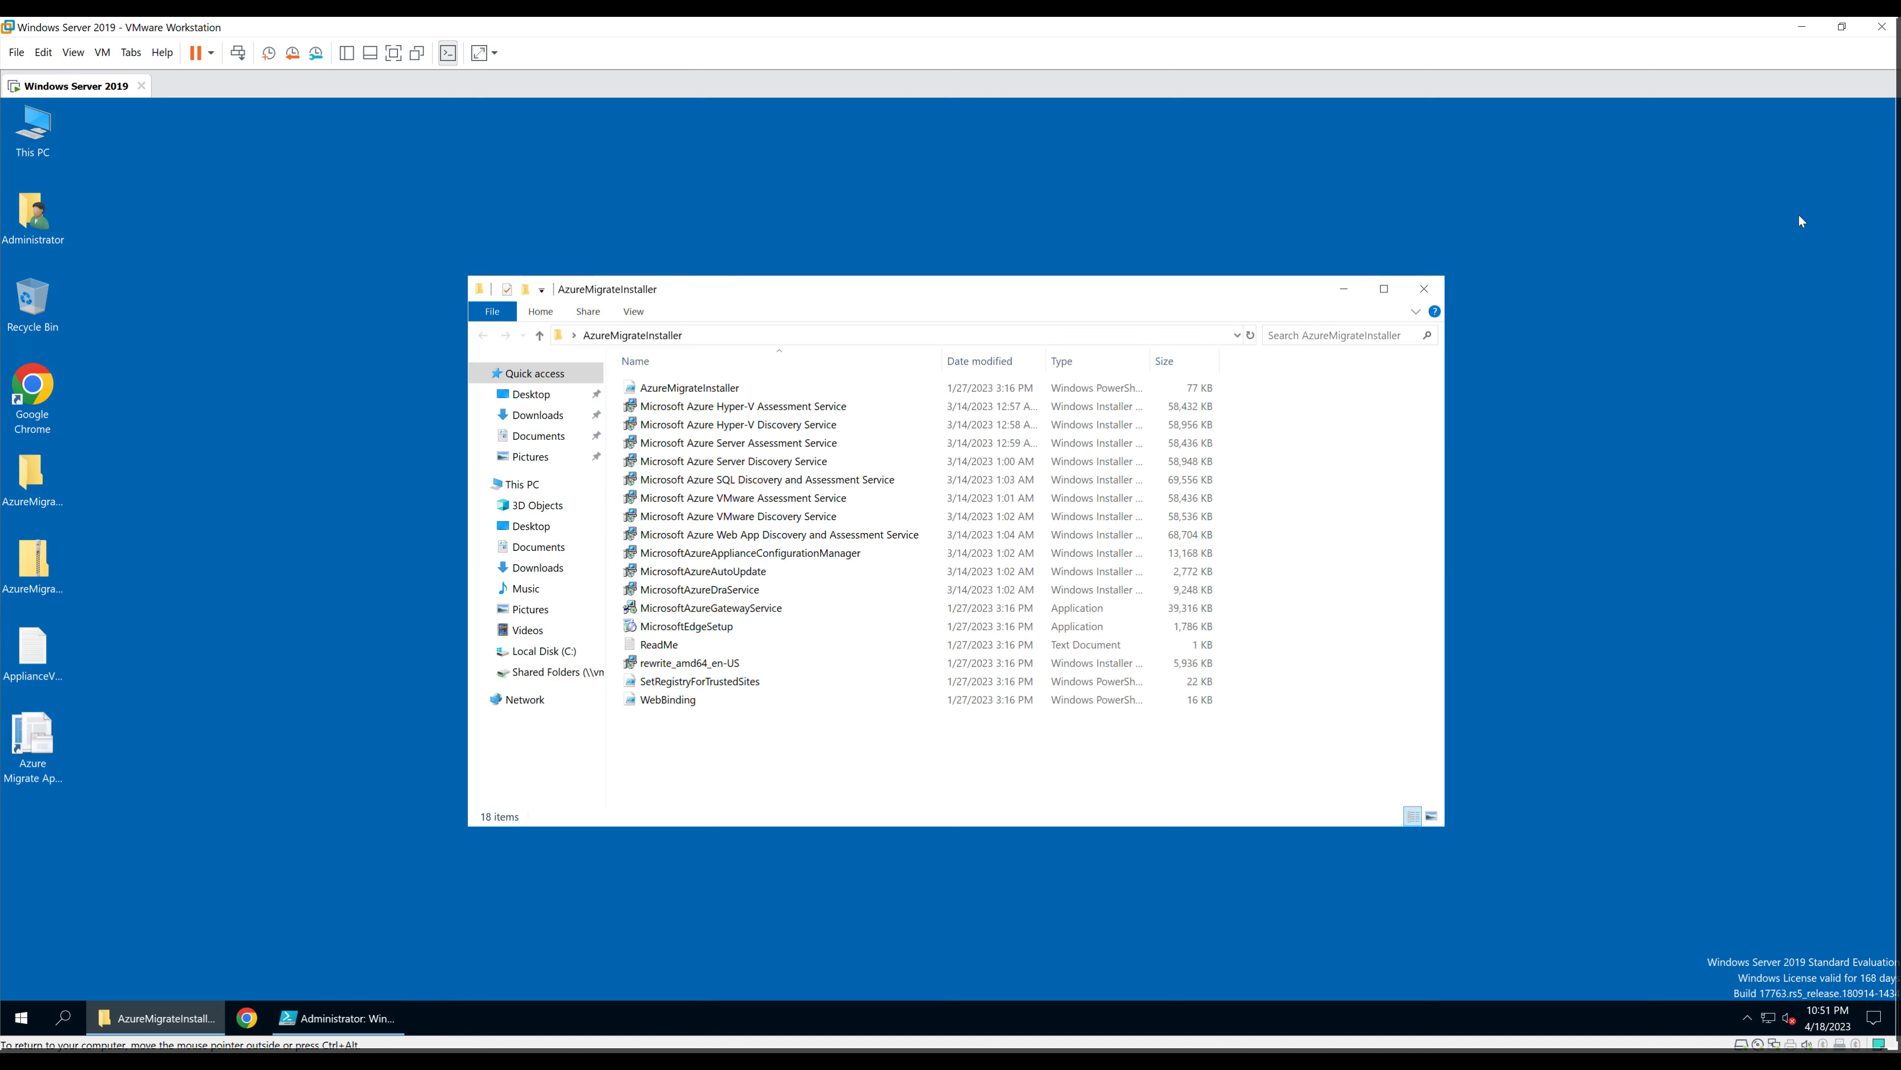
{"action": "left_click", "coordinate": [37, 745]}
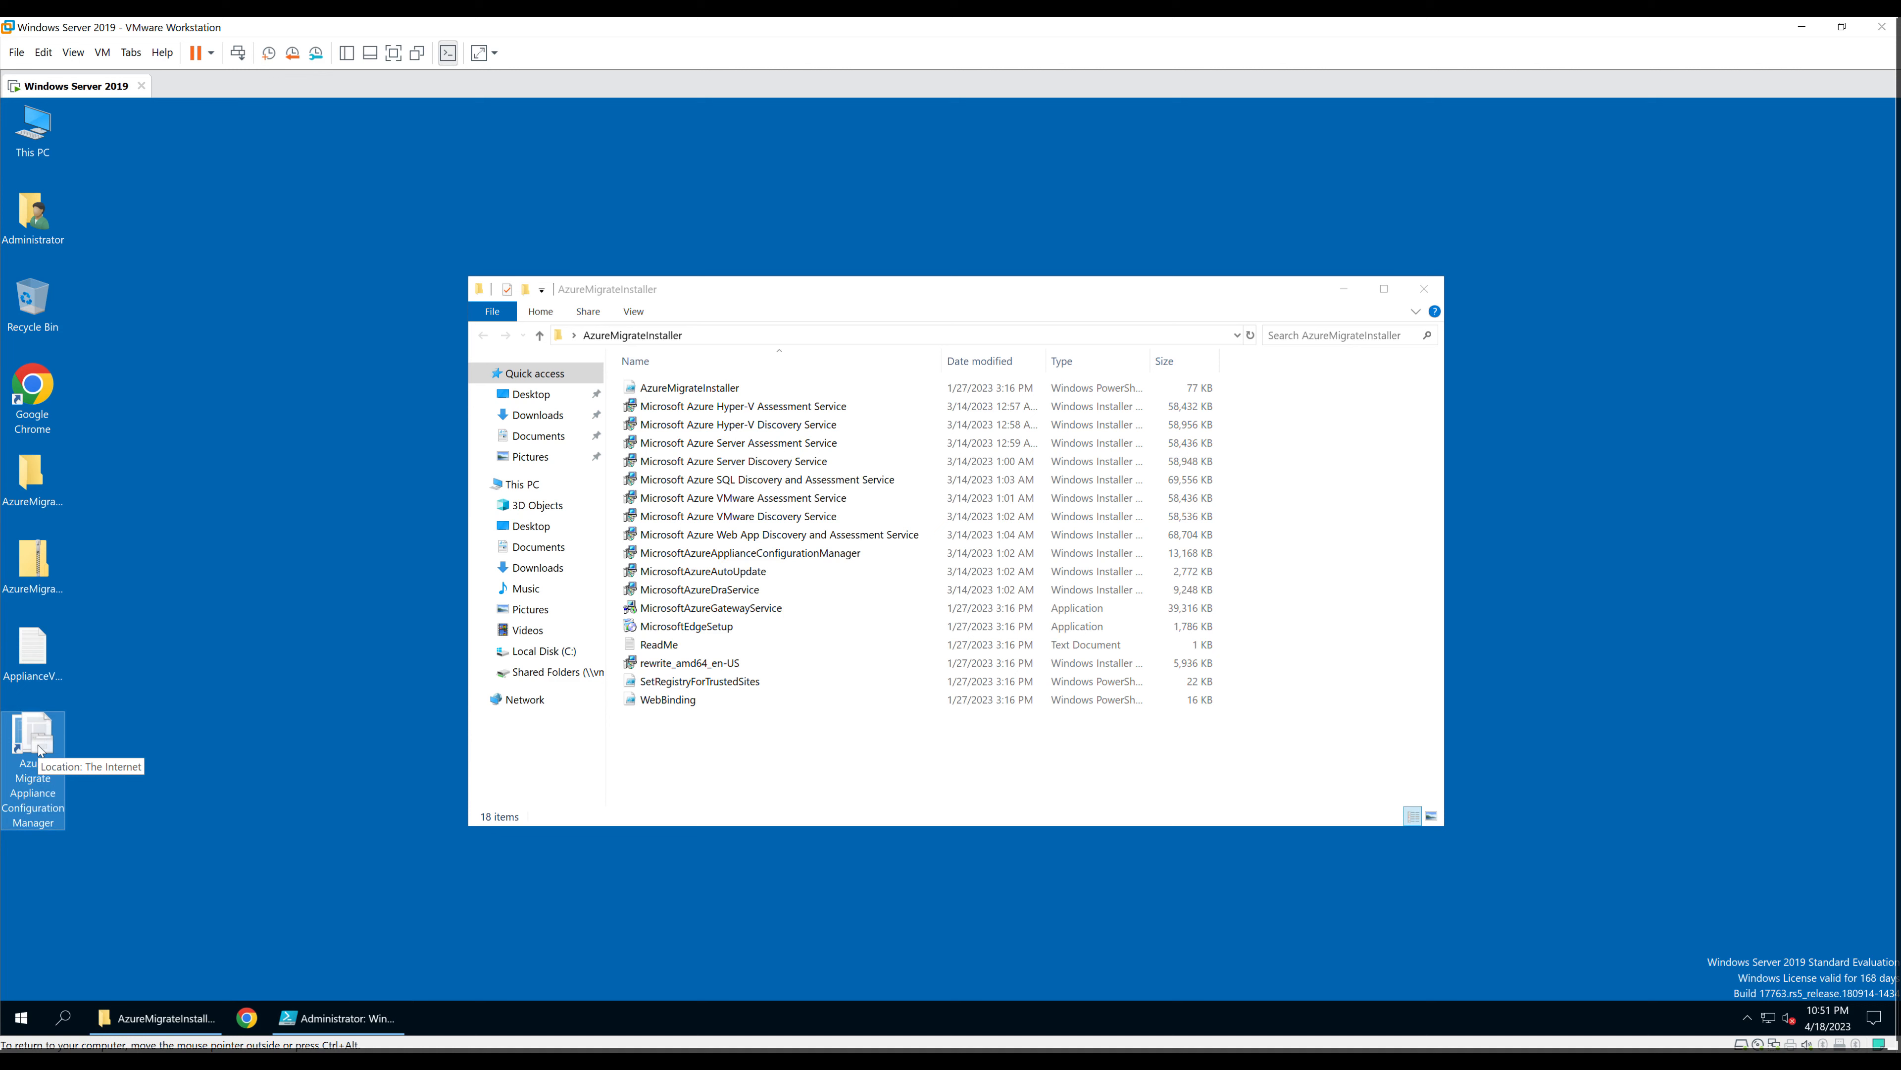
{"action": "double_click", "coordinate": [39, 760]}
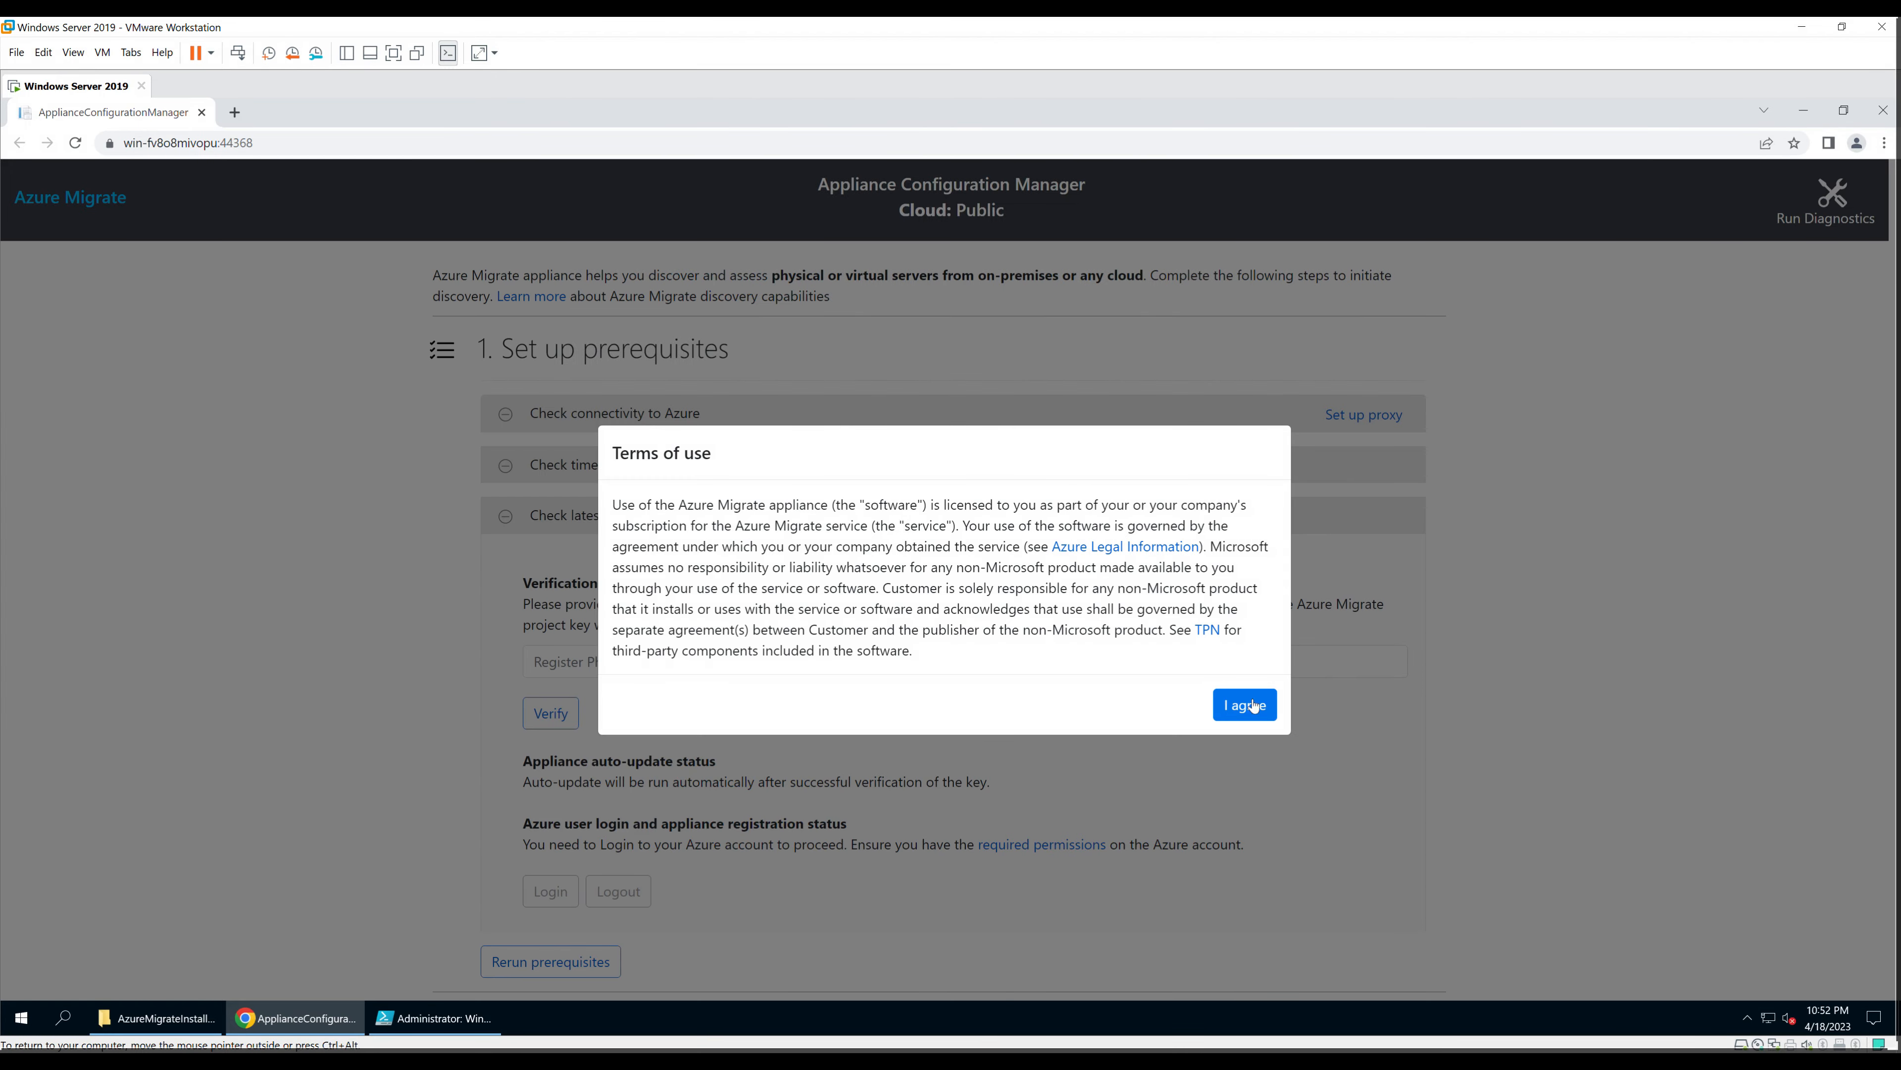
Step: Agree to the appliance's Terms of use
{"action": "left_click", "coordinate": [1256, 708]}
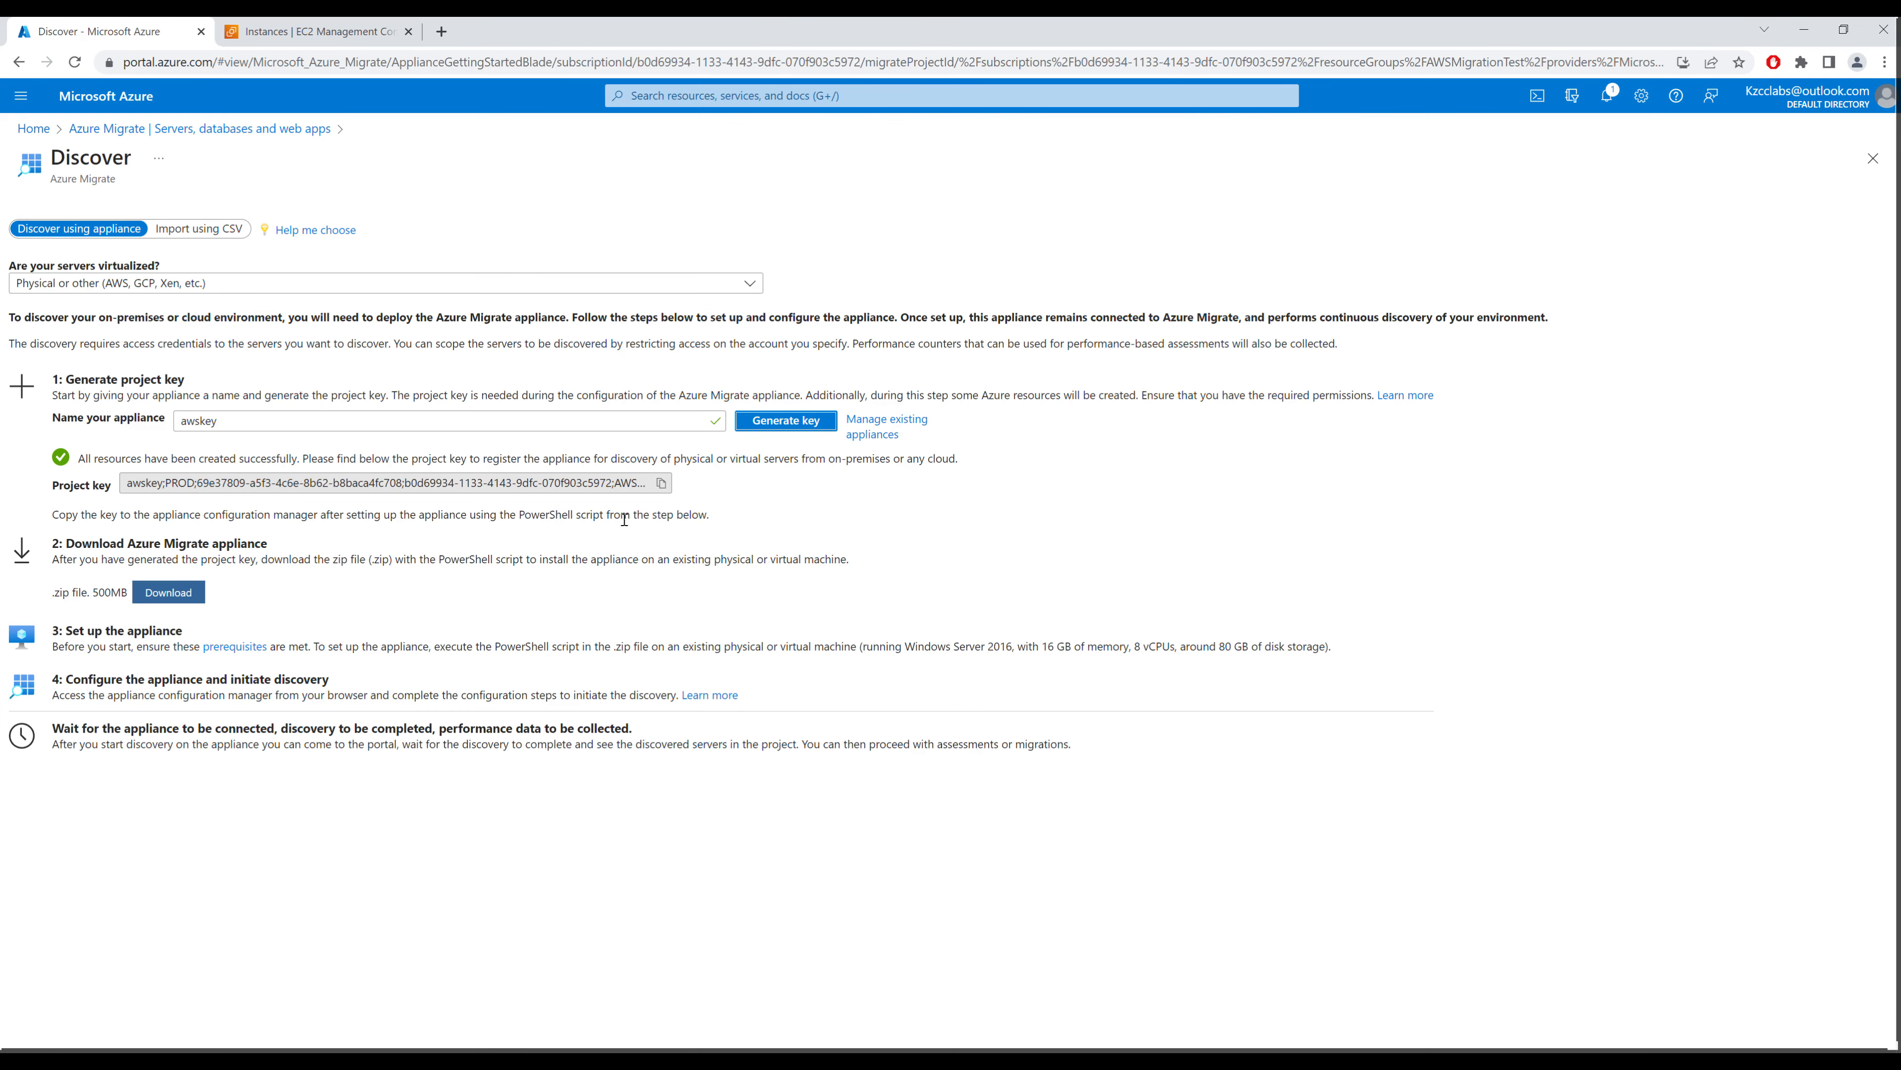
Step: Copy the awskey project key from the portal, paste it into the appliance and verify it
{"action": "left_click", "coordinate": [661, 483]}
{"action": "key", "text": "alt+Tab"}
{"action": "left_click", "coordinate": [643, 665]}
{"action": "key", "text": "ctrl+v"}
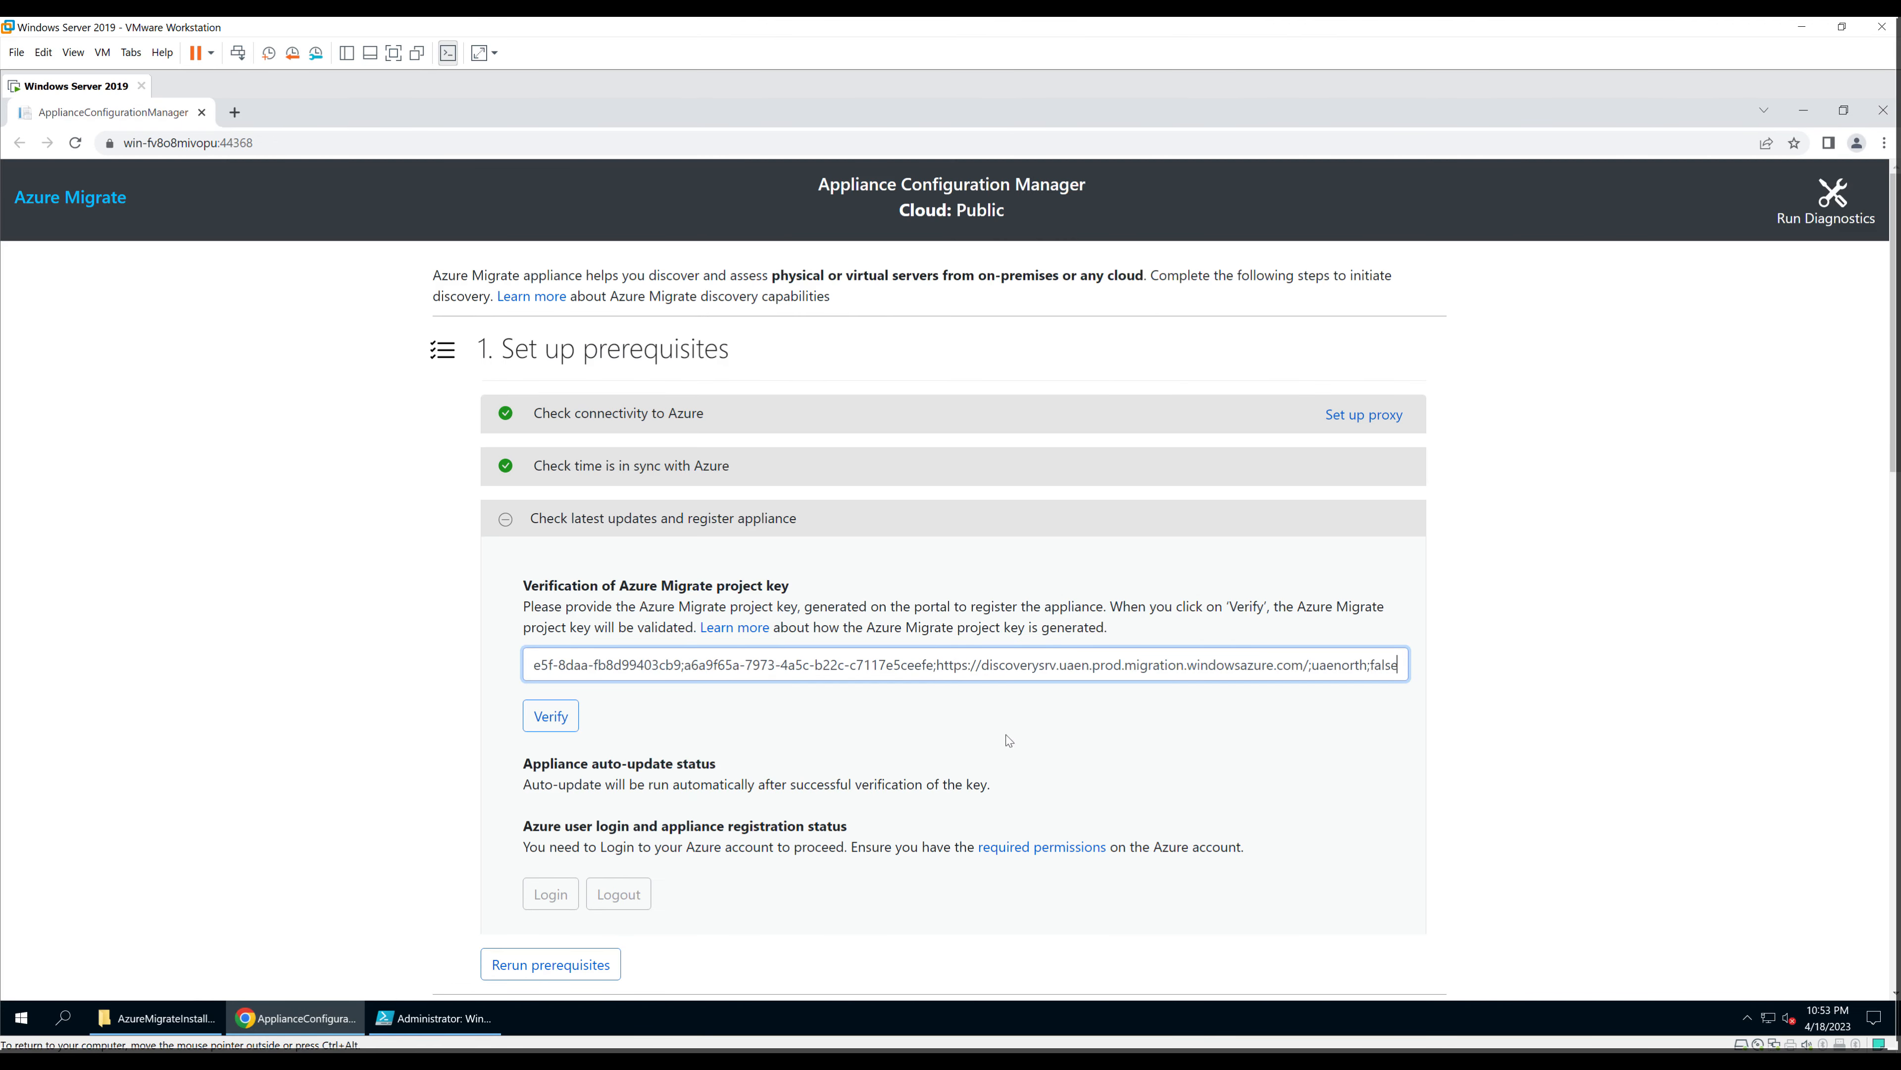
{"action": "left_click", "coordinate": [551, 716]}
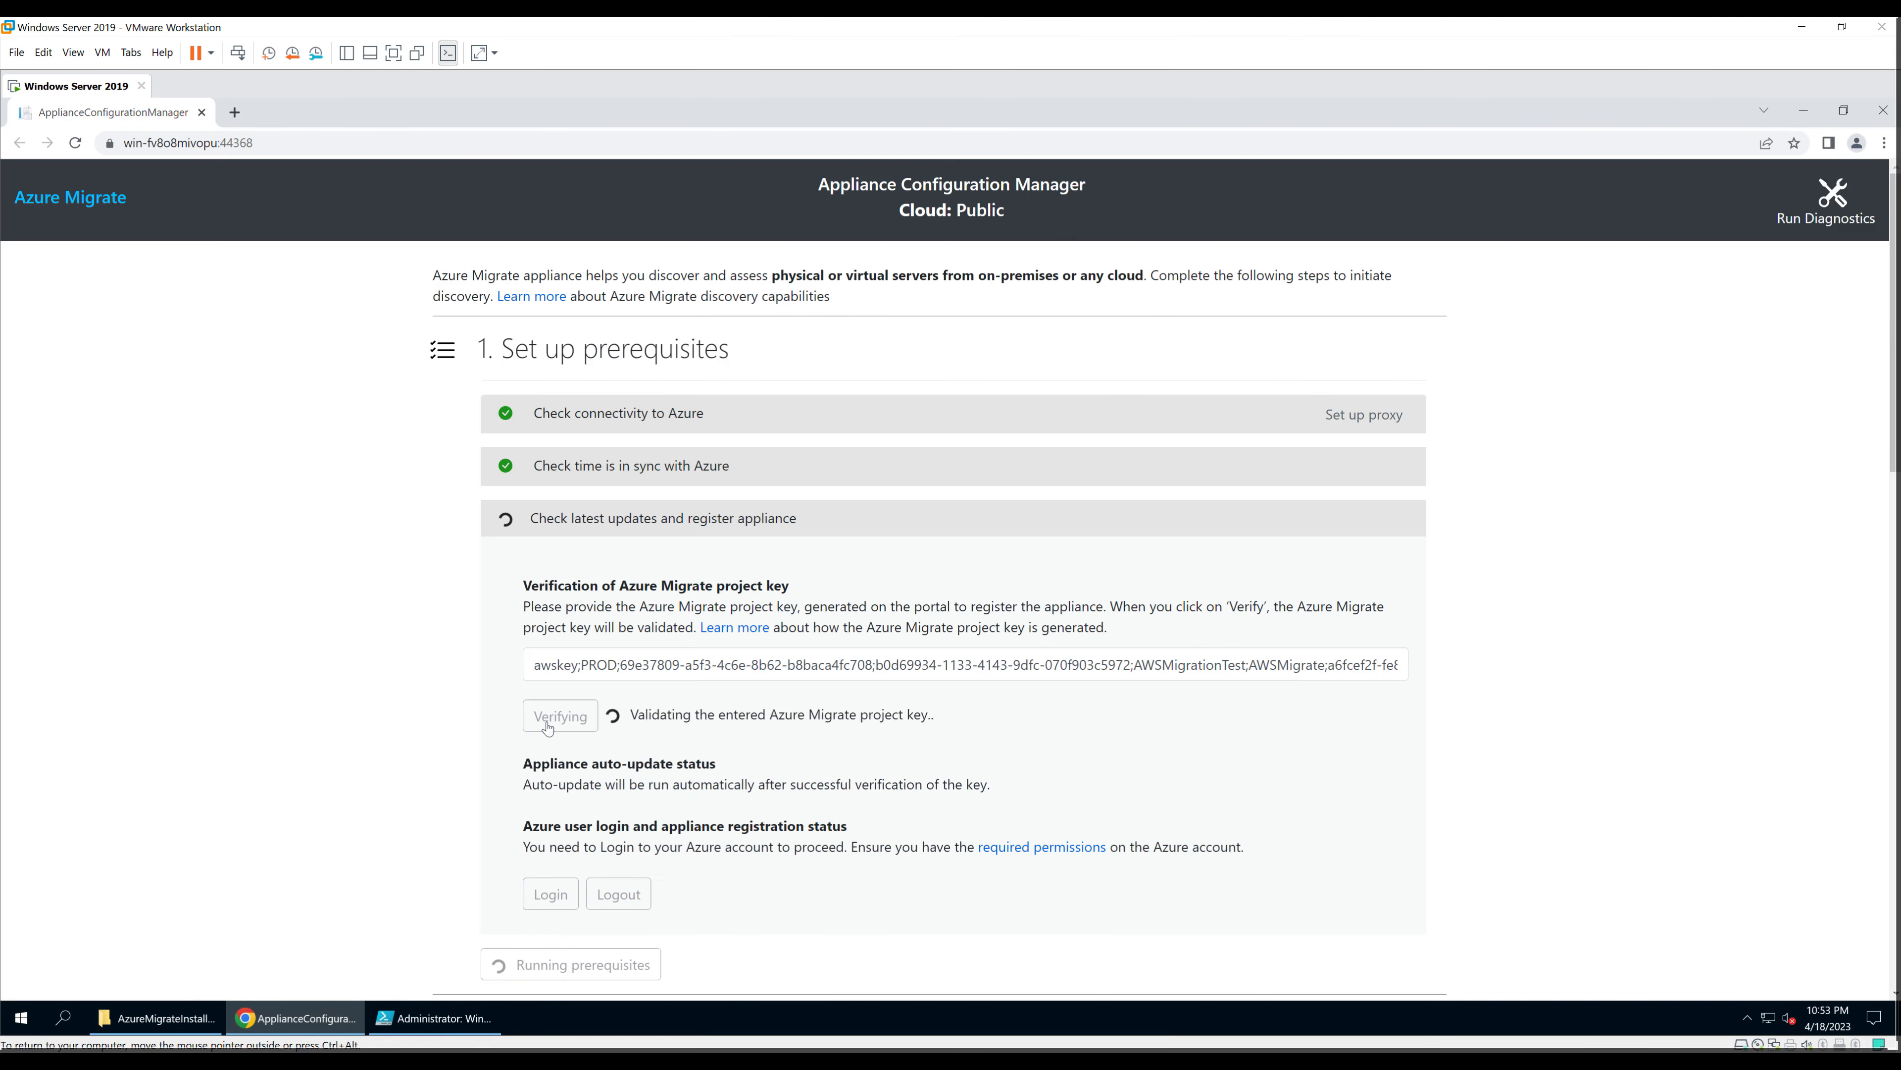
{"action": "scroll", "coordinate": [670, 708], "scroll_direction": "down", "scroll_amount": 1}
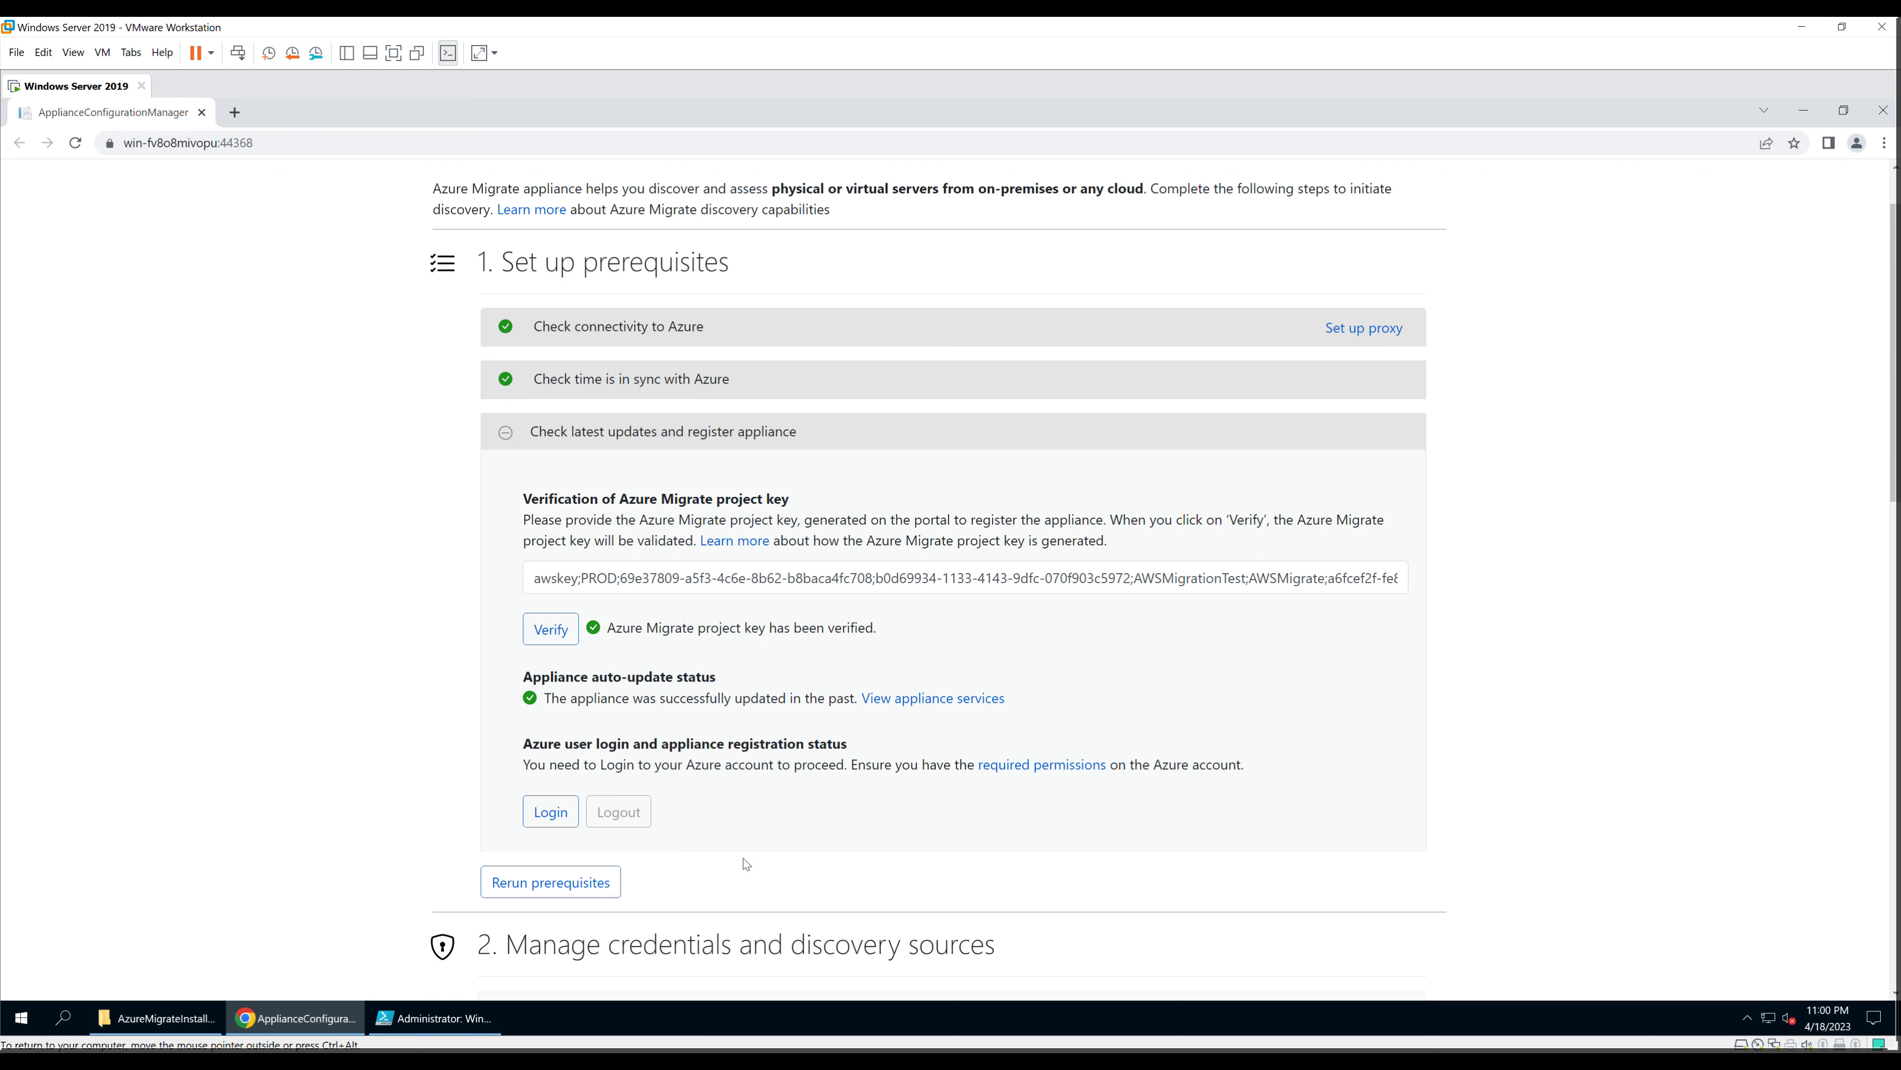
Step: Log in to Azure with the copied device code, entering the account e-mail and password
{"action": "left_click", "coordinate": [543, 824]}
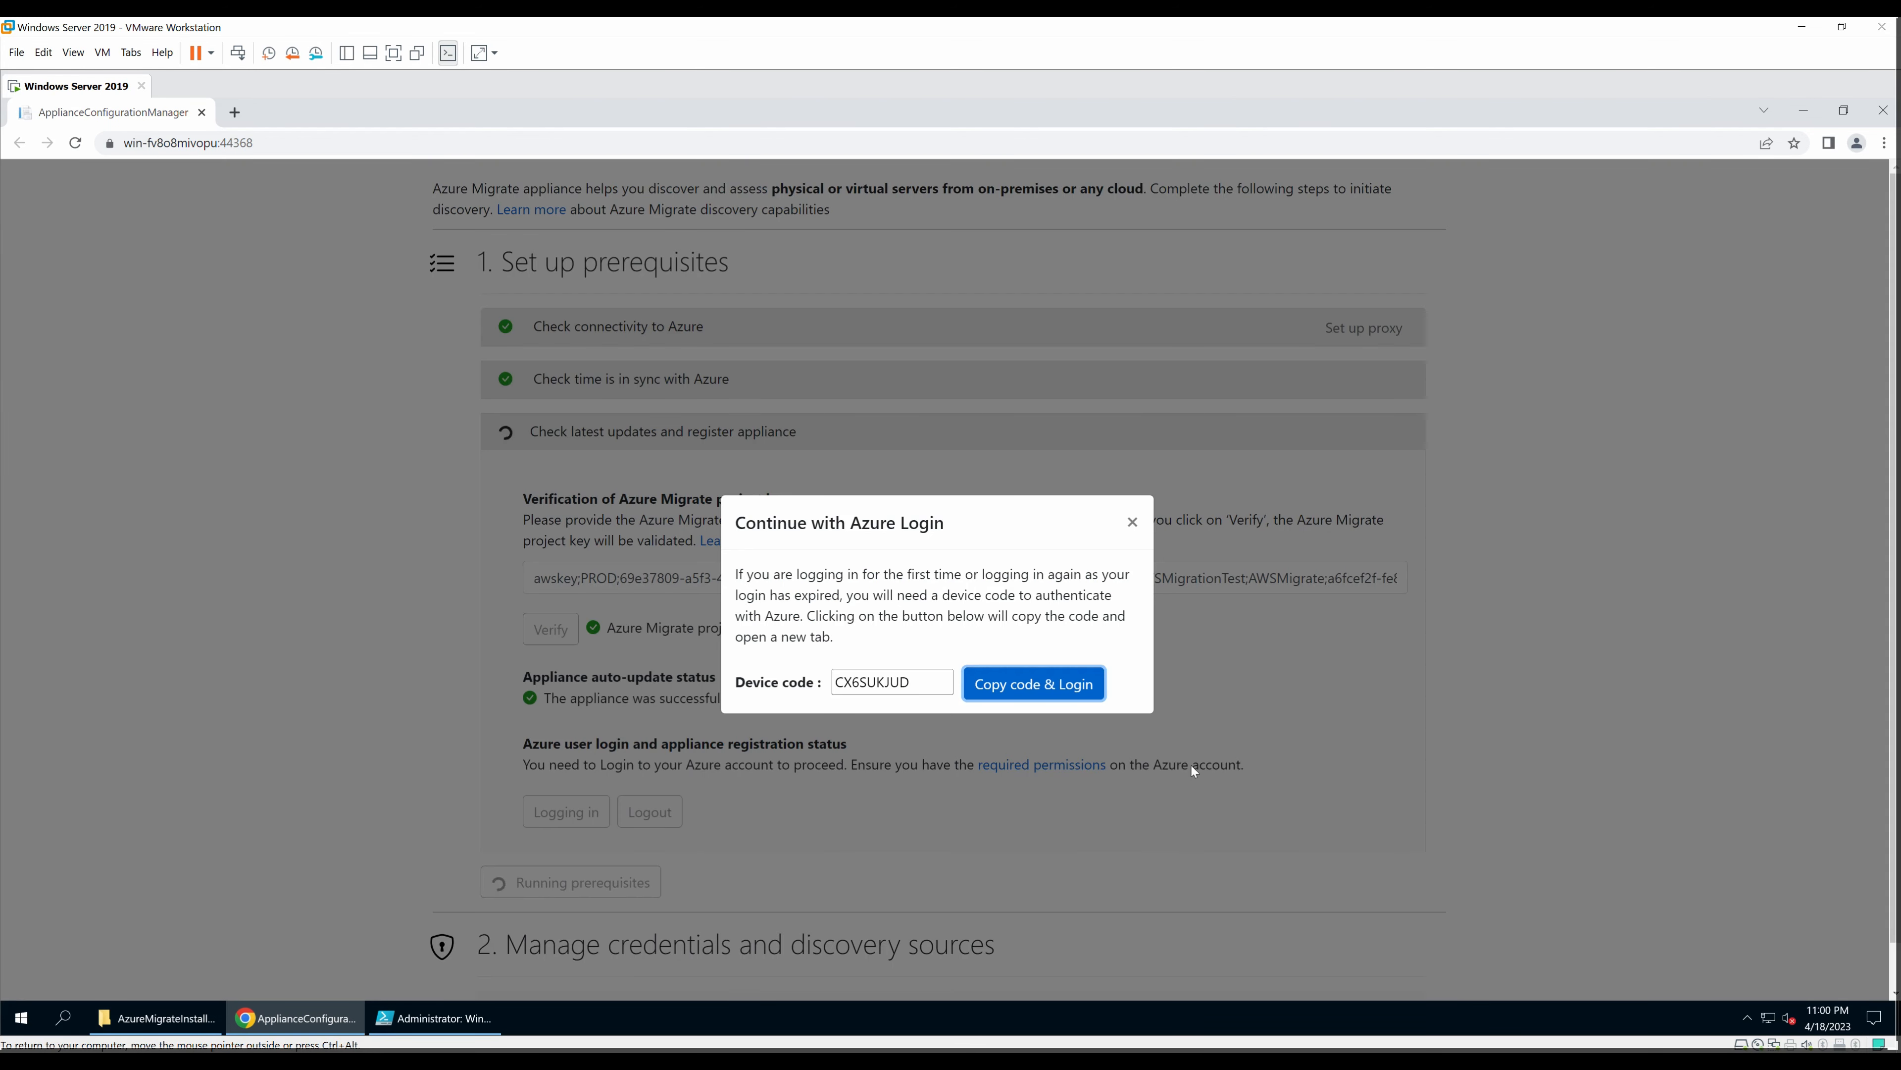
{"action": "left_click", "coordinate": [1053, 696]}
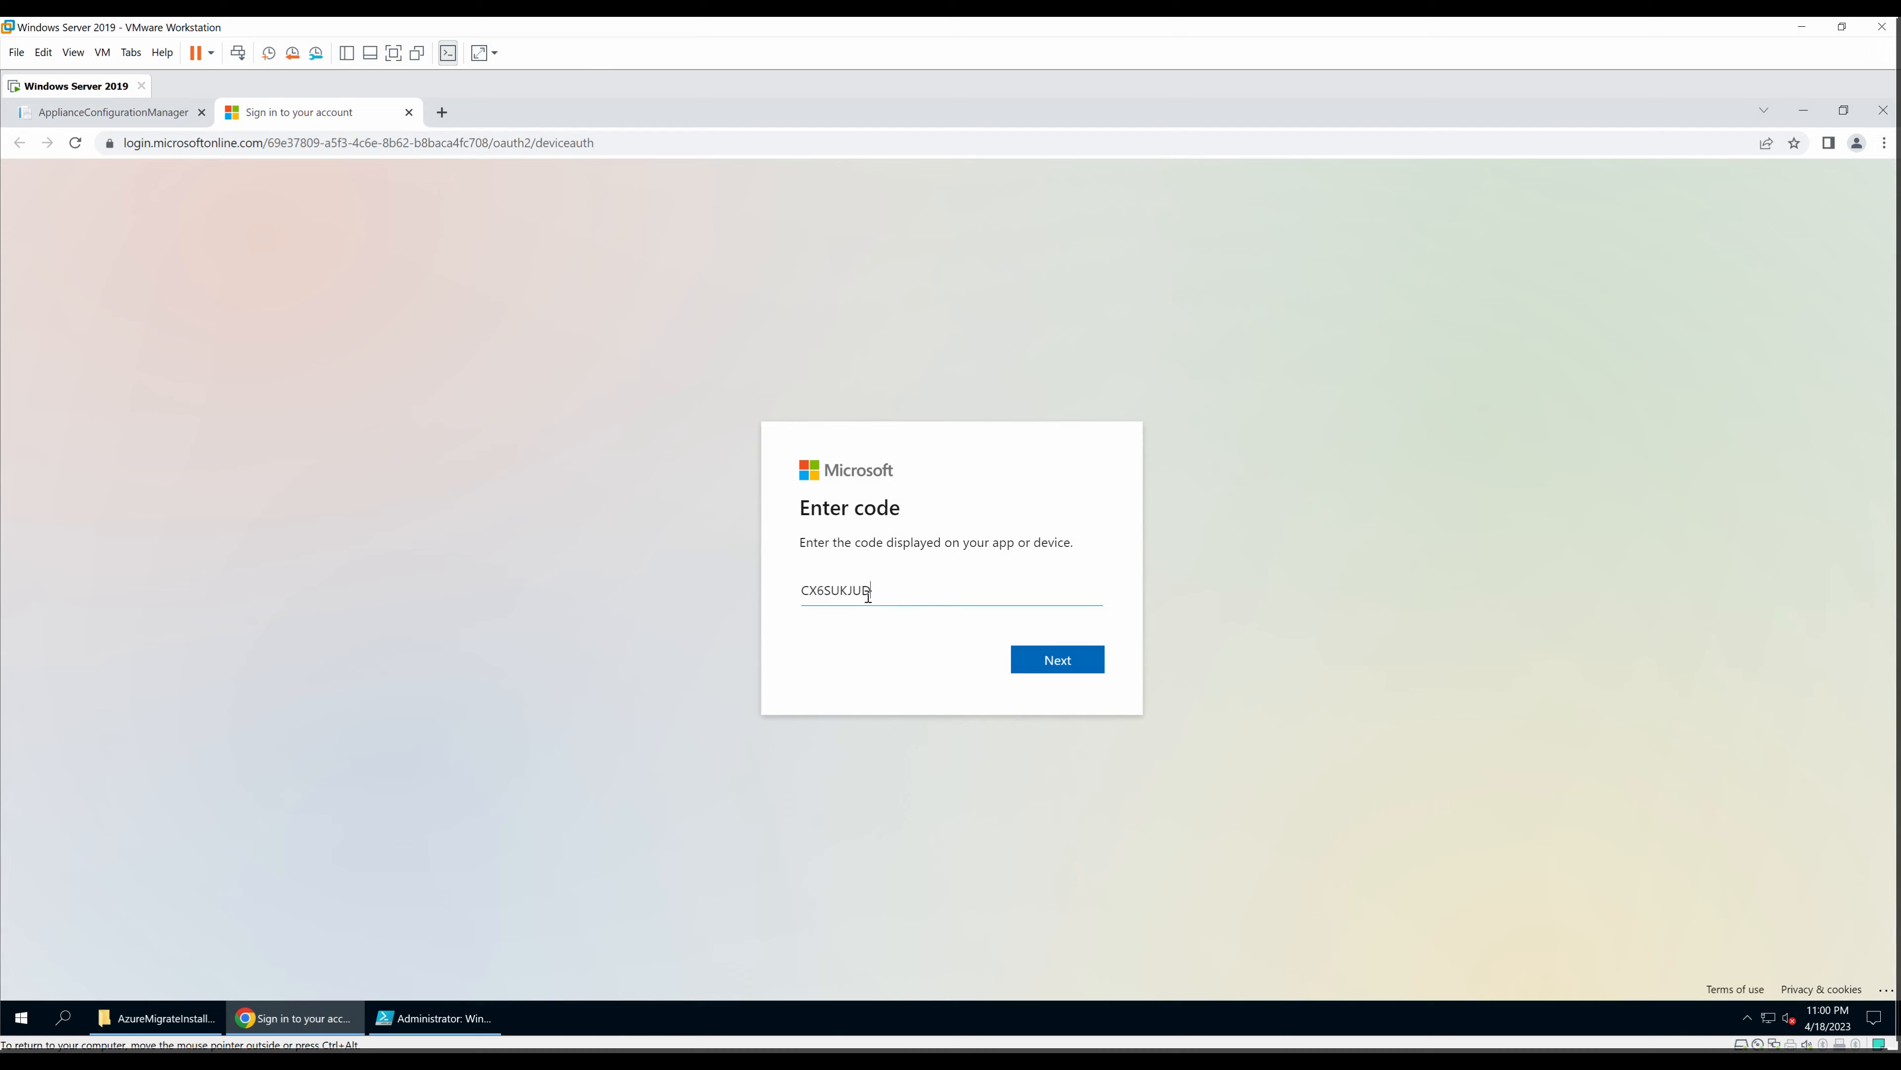
{"action": "left_click", "coordinate": [1049, 661]}
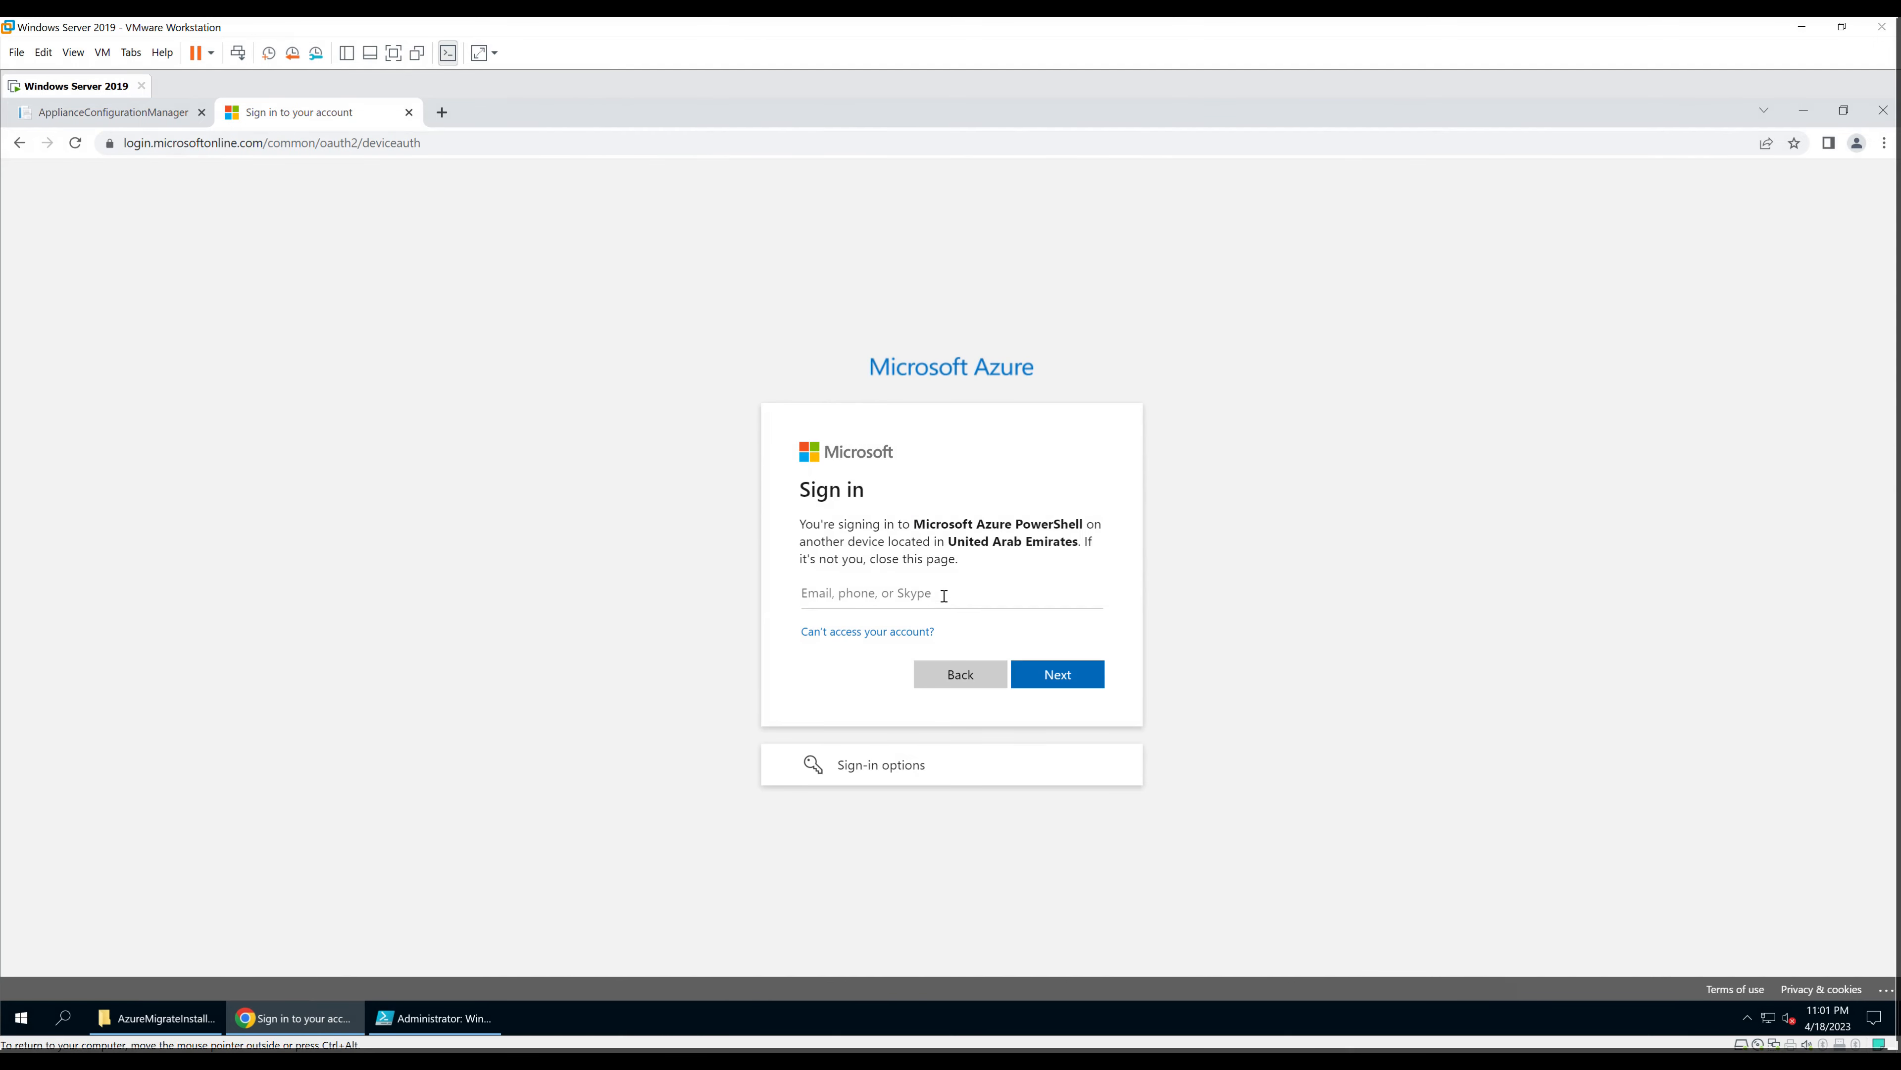
{"action": "key", "text": "Return"}
{"action": "type", "text": "••••••••••••"}
{"action": "left_click", "coordinate": [1068, 683]}
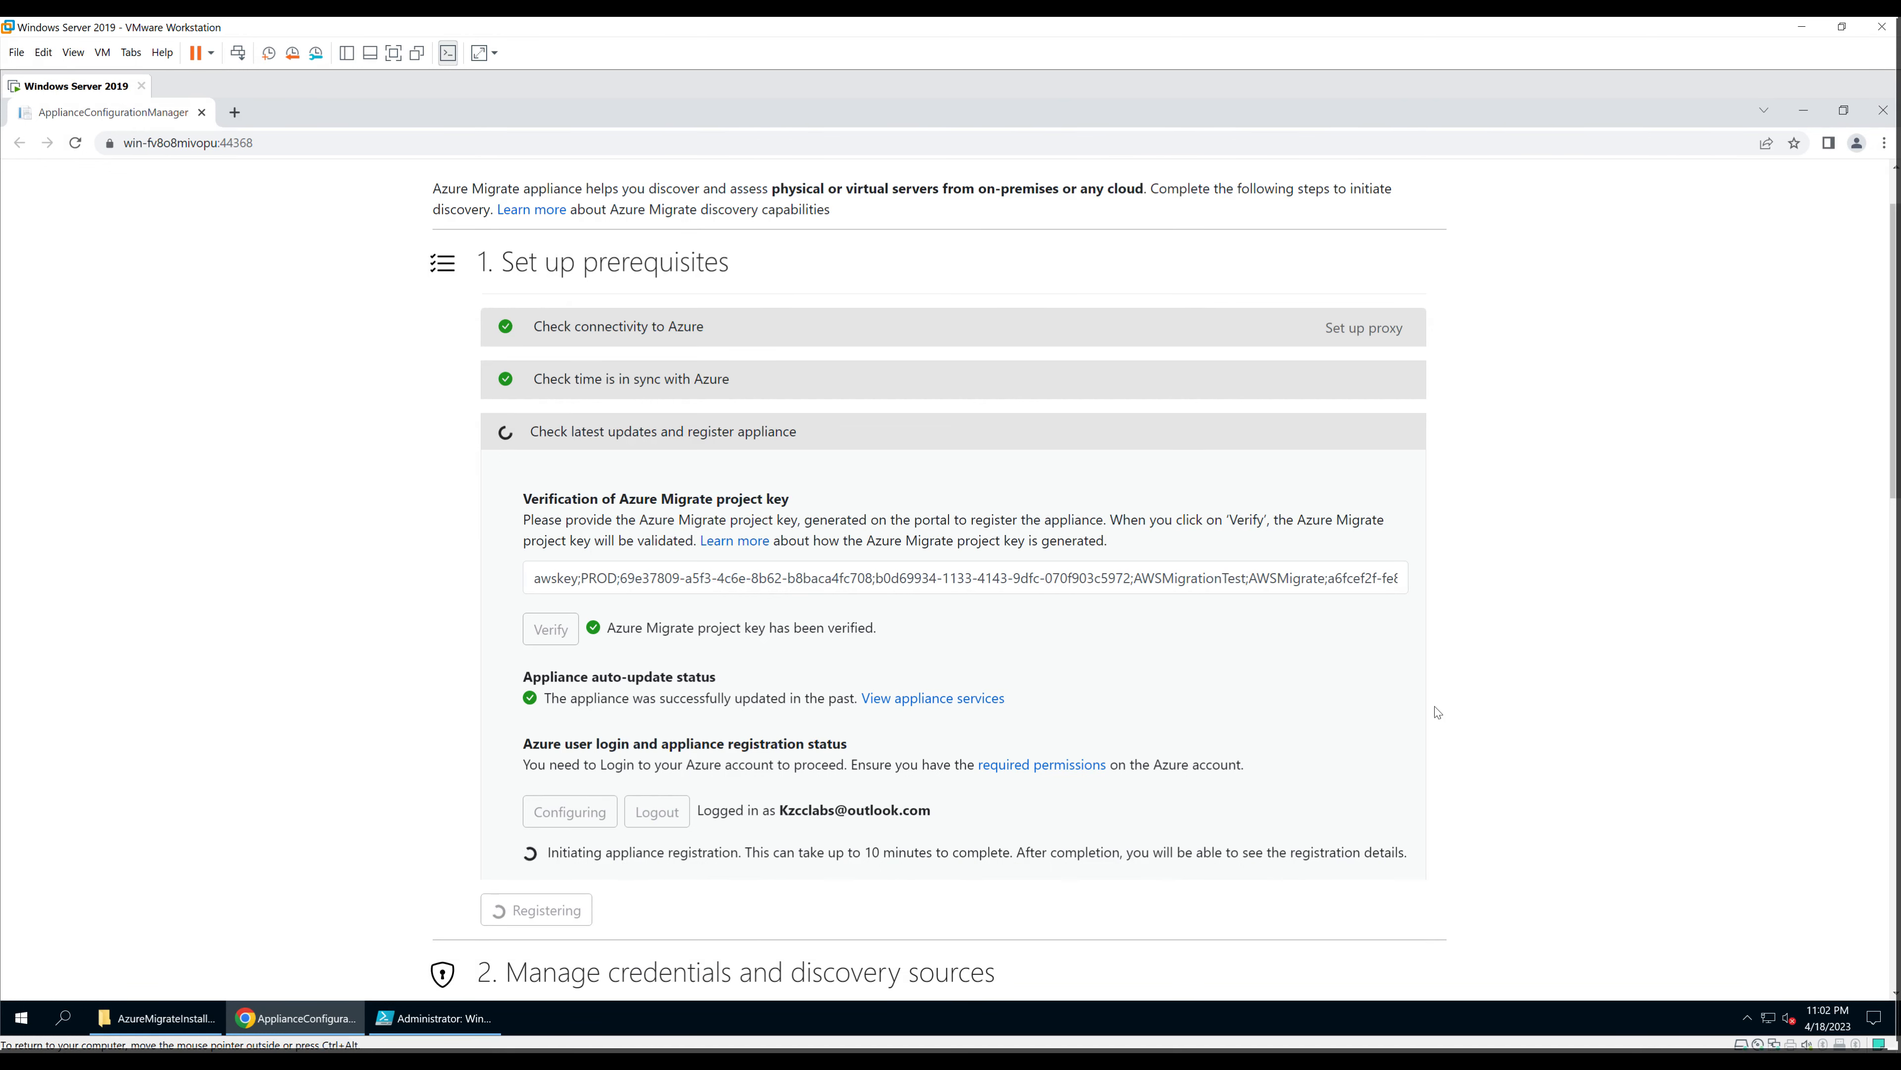
{"action": "scroll", "coordinate": [1436, 712], "scroll_direction": "down", "scroll_amount": 3}
{"action": "scroll", "coordinate": [1438, 713], "scroll_direction": "down", "scroll_amount": 2}
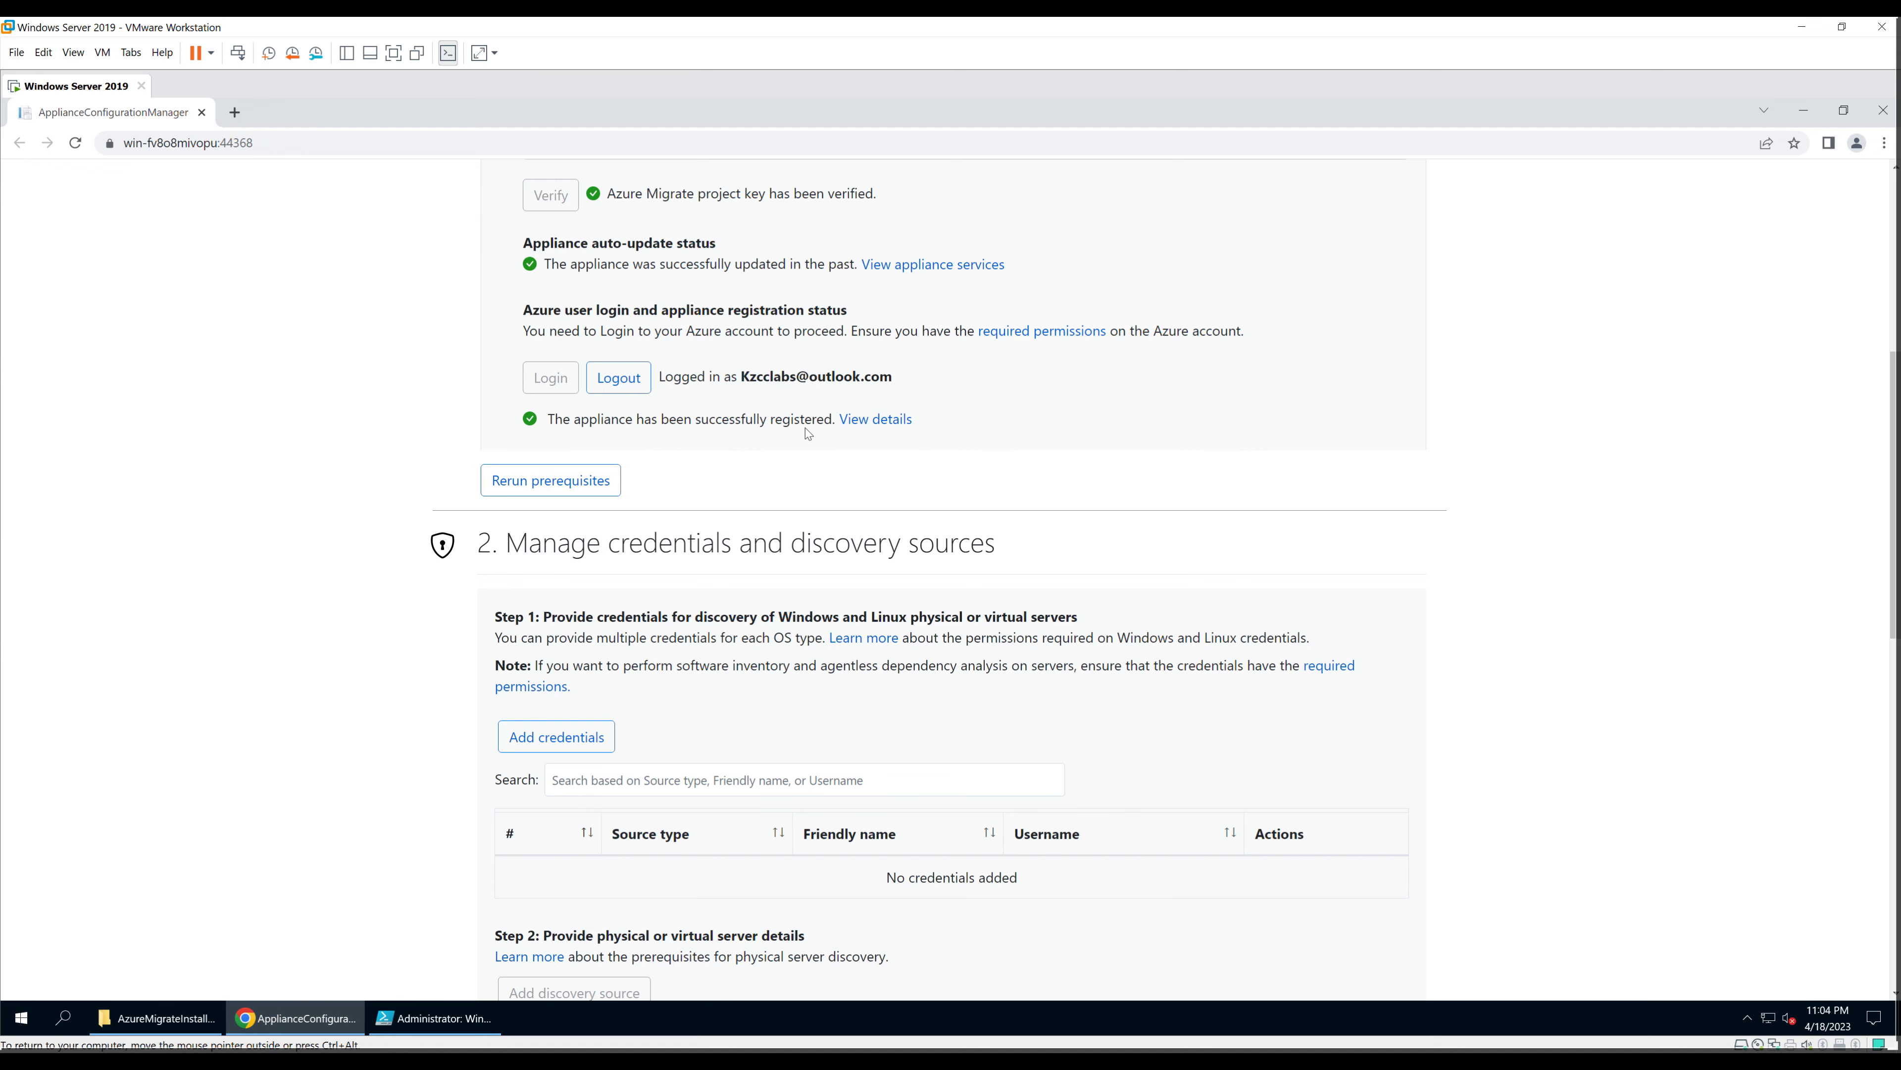
{"action": "left_click", "coordinate": [895, 424]}
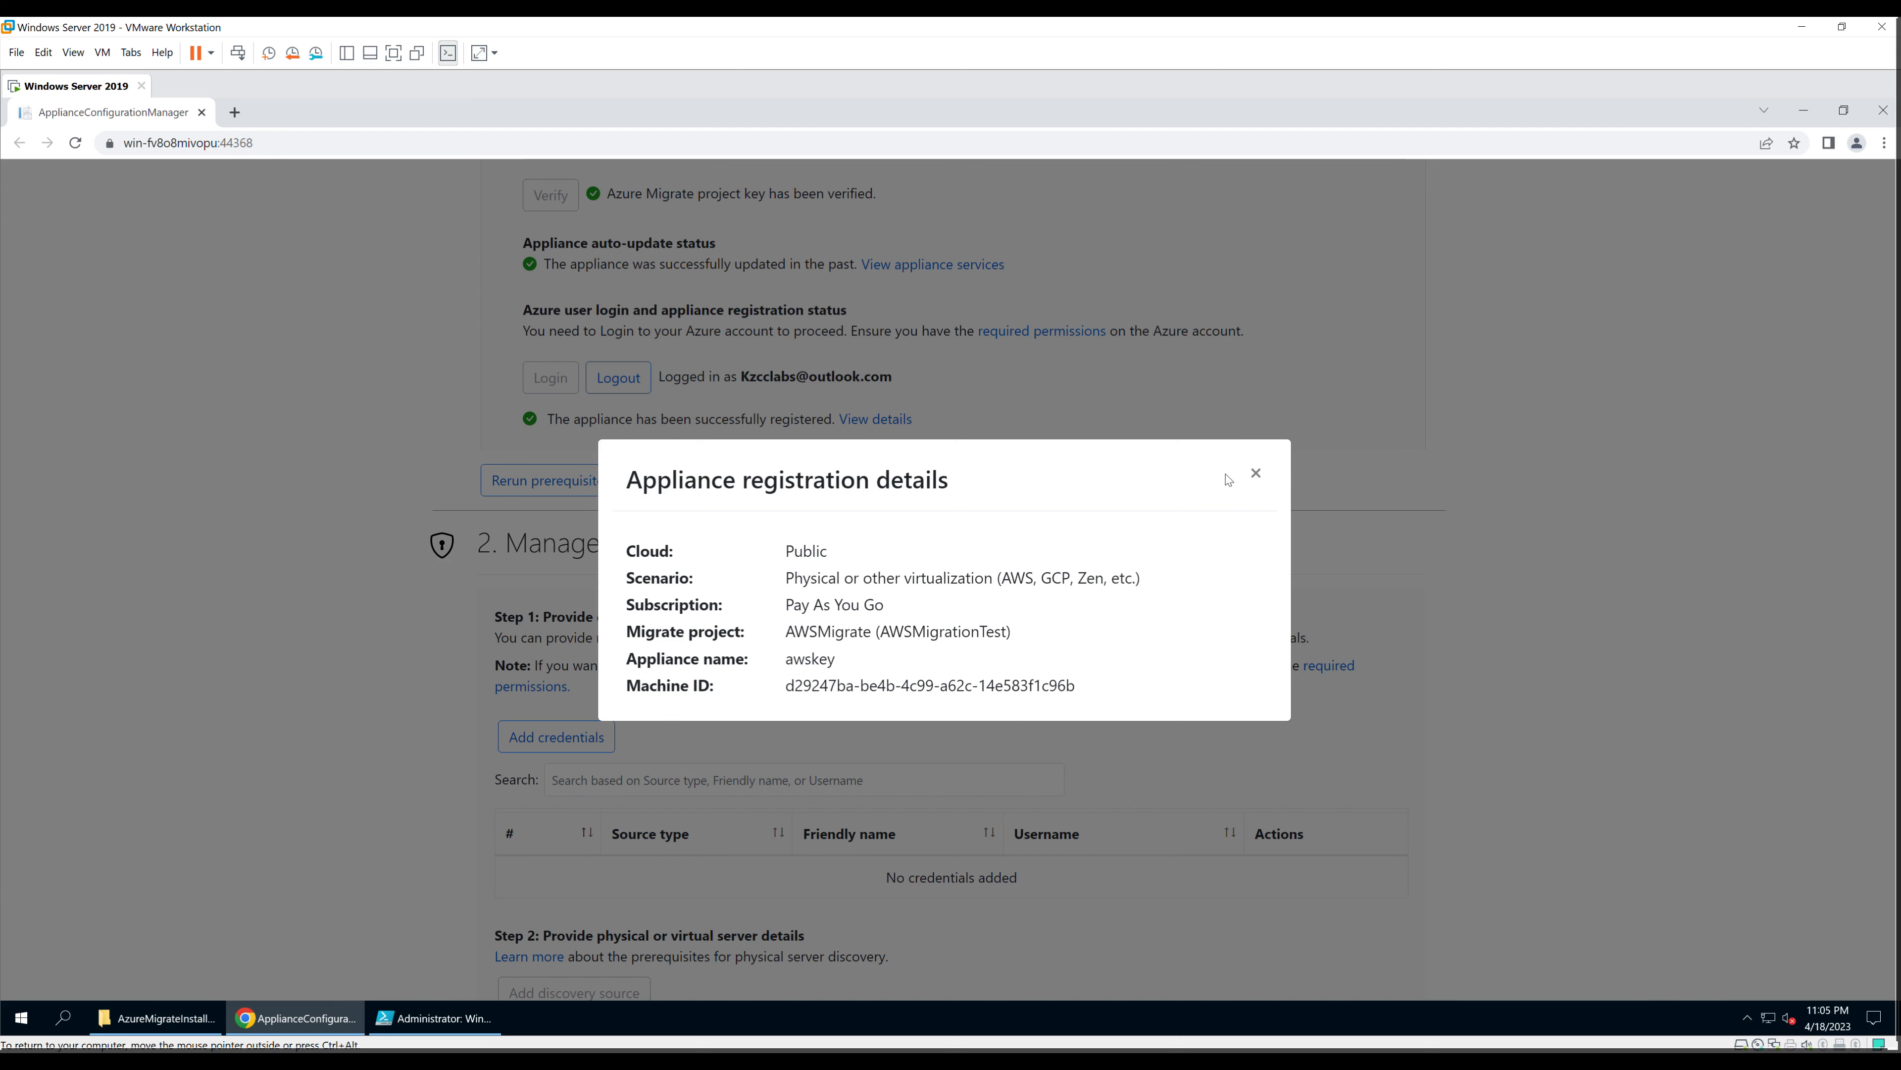
{"action": "left_click", "coordinate": [1256, 474]}
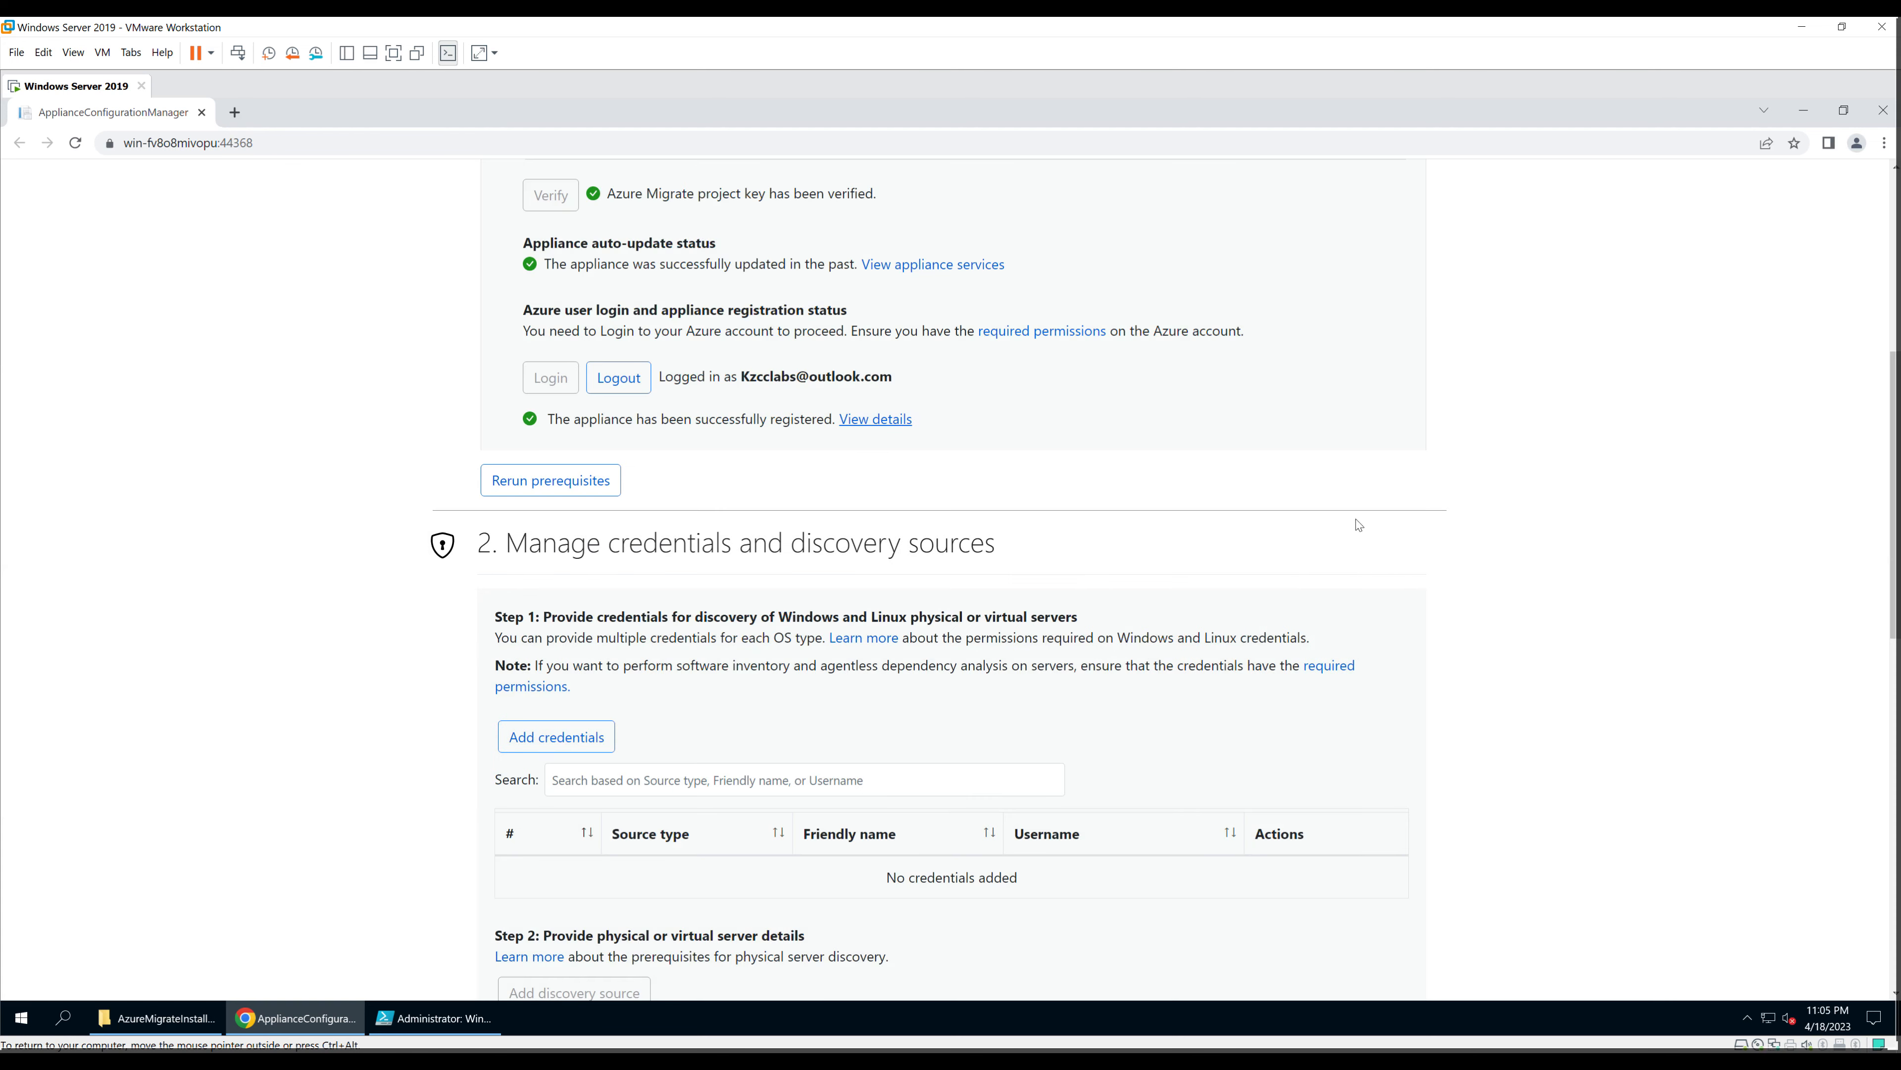
Step: Save a Windows Server credential 'AWSMigrate' with username Administrator and its password
{"action": "left_click", "coordinate": [549, 741]}
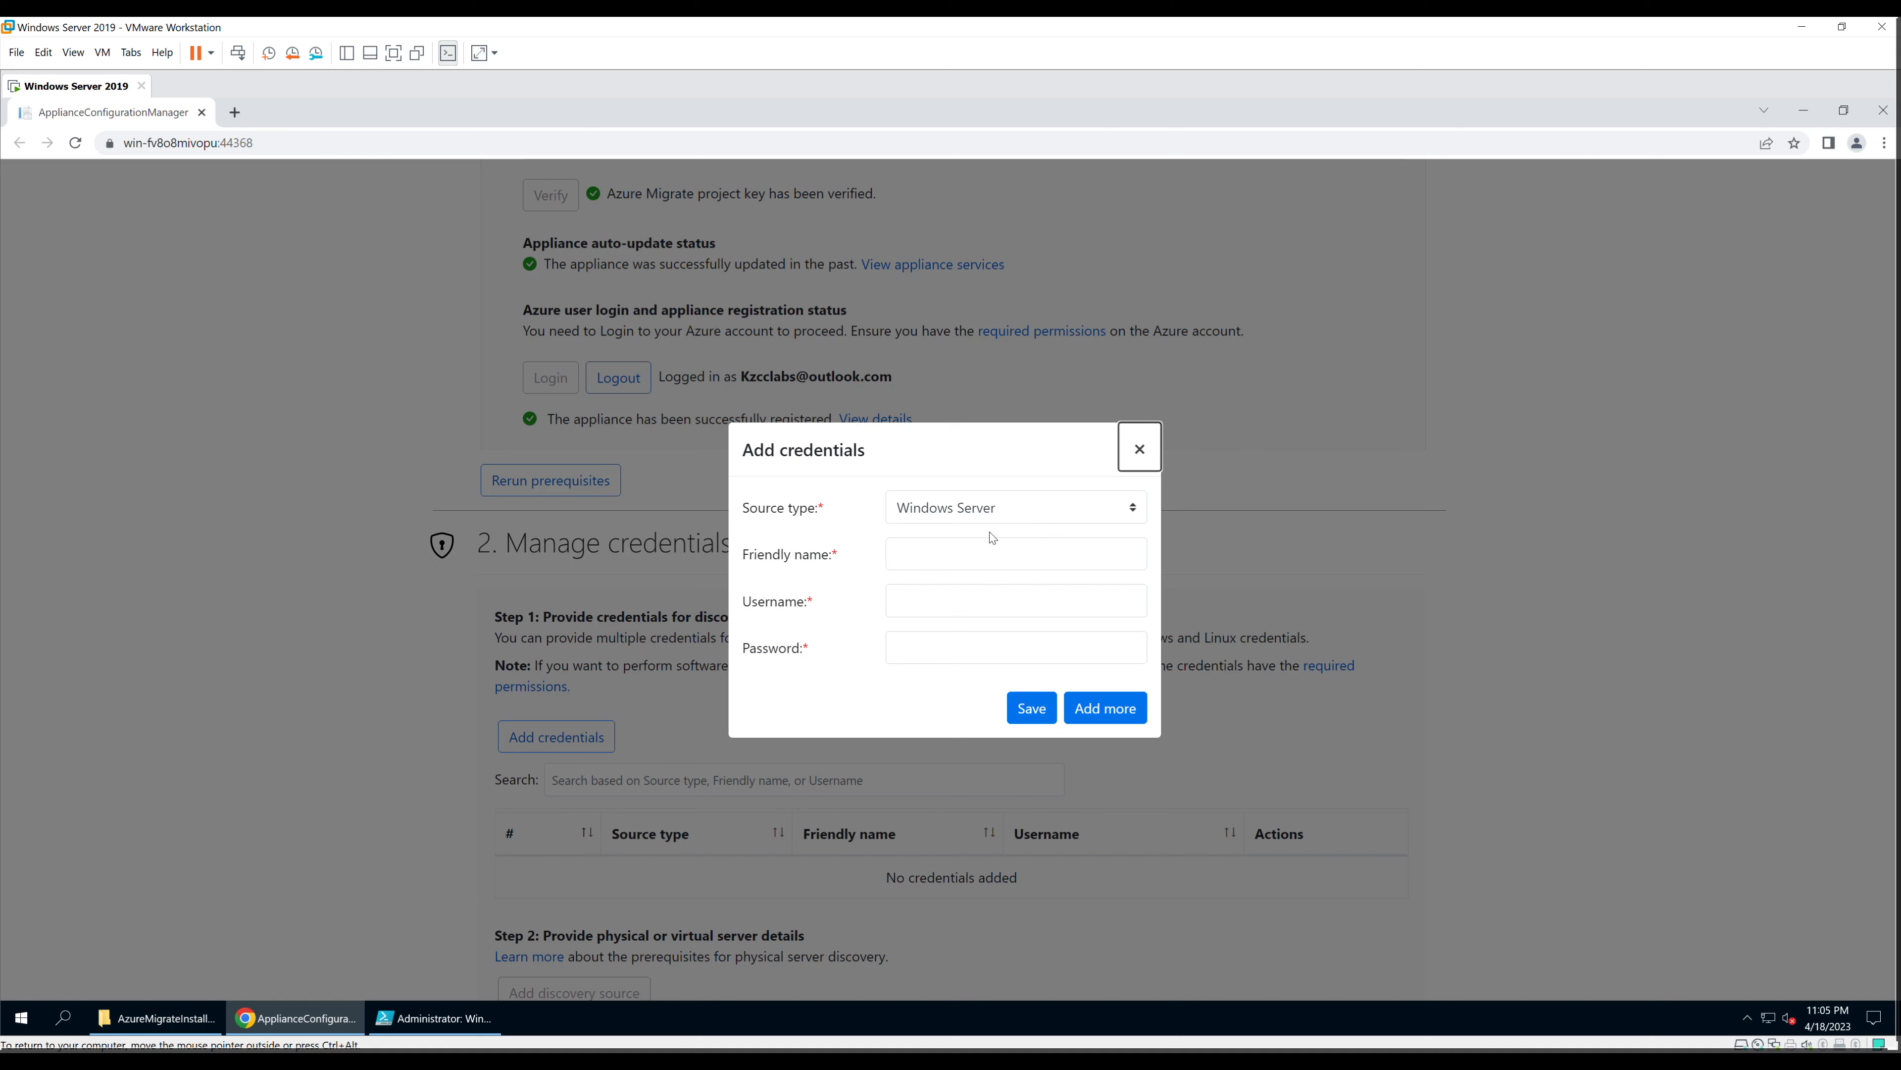
{"action": "left_click", "coordinate": [966, 549]}
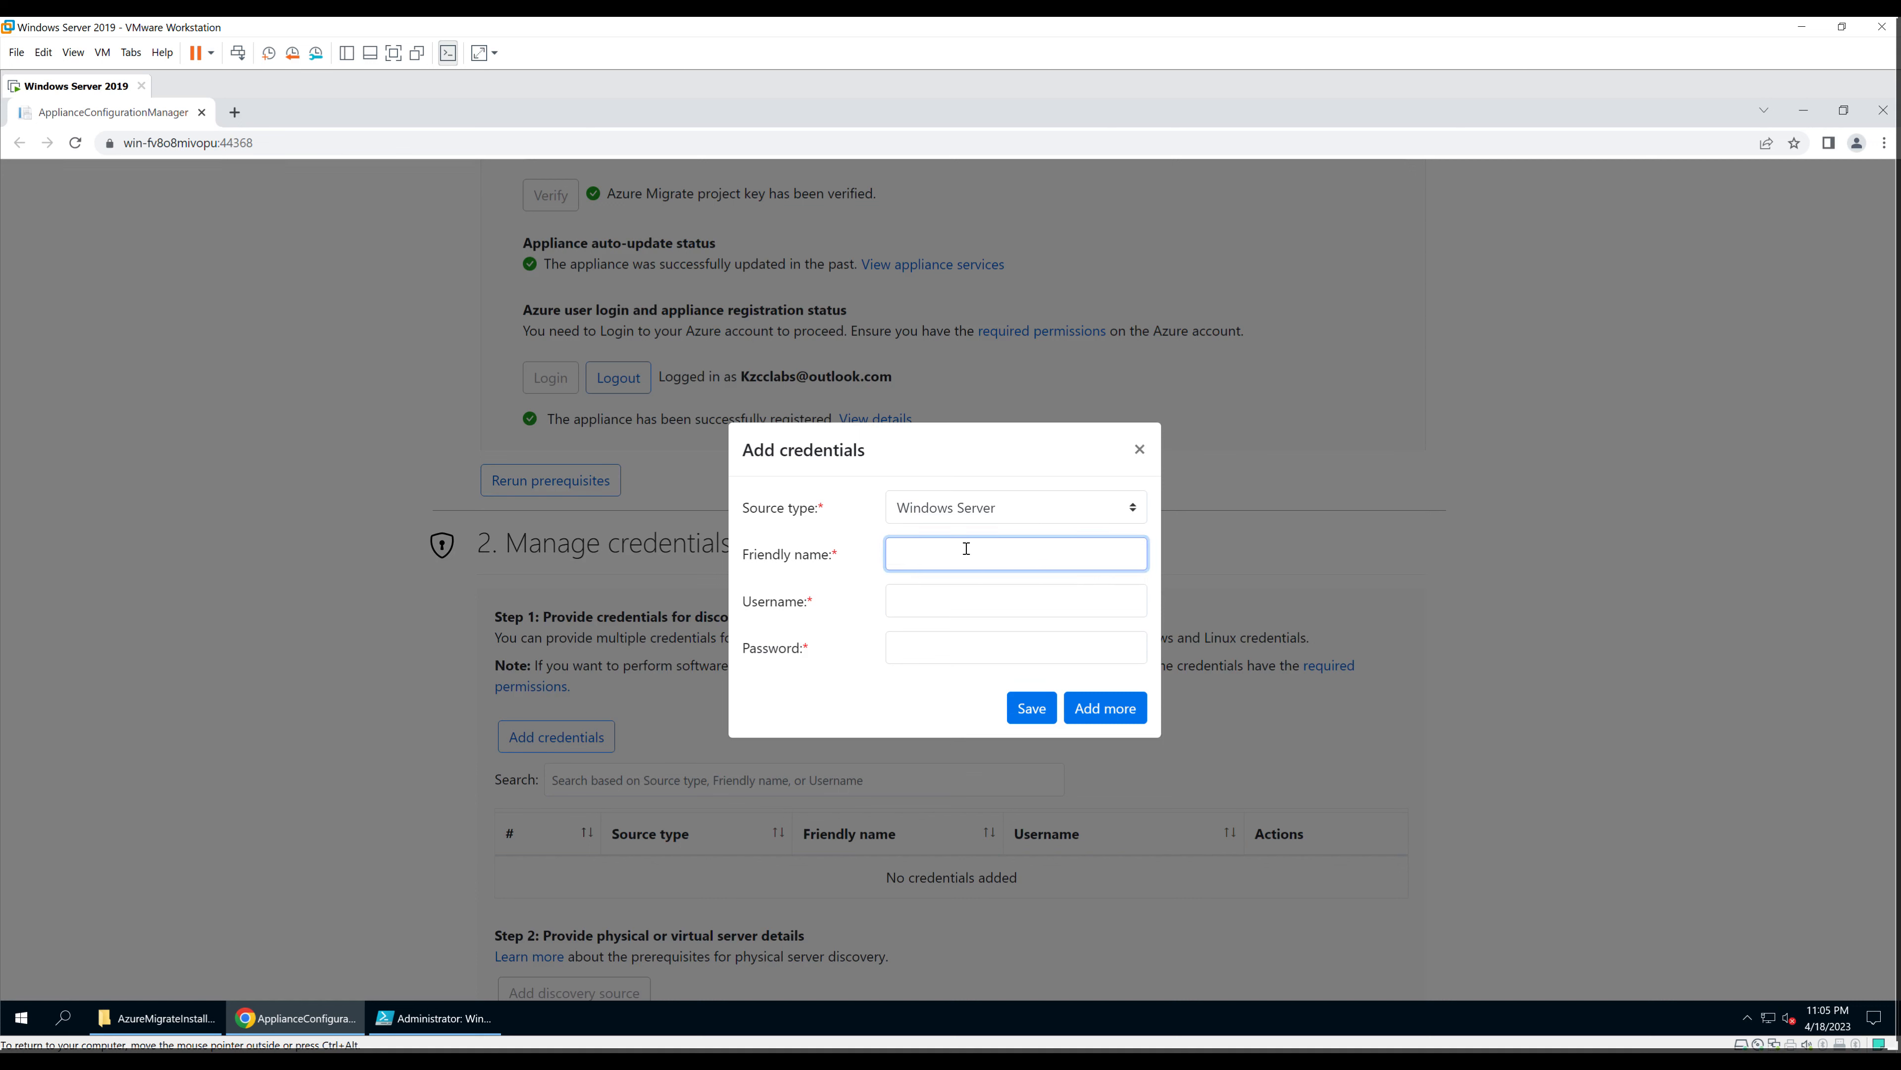
{"action": "type", "text": "AWSMigrate"}
{"action": "left_click", "coordinate": [959, 597]}
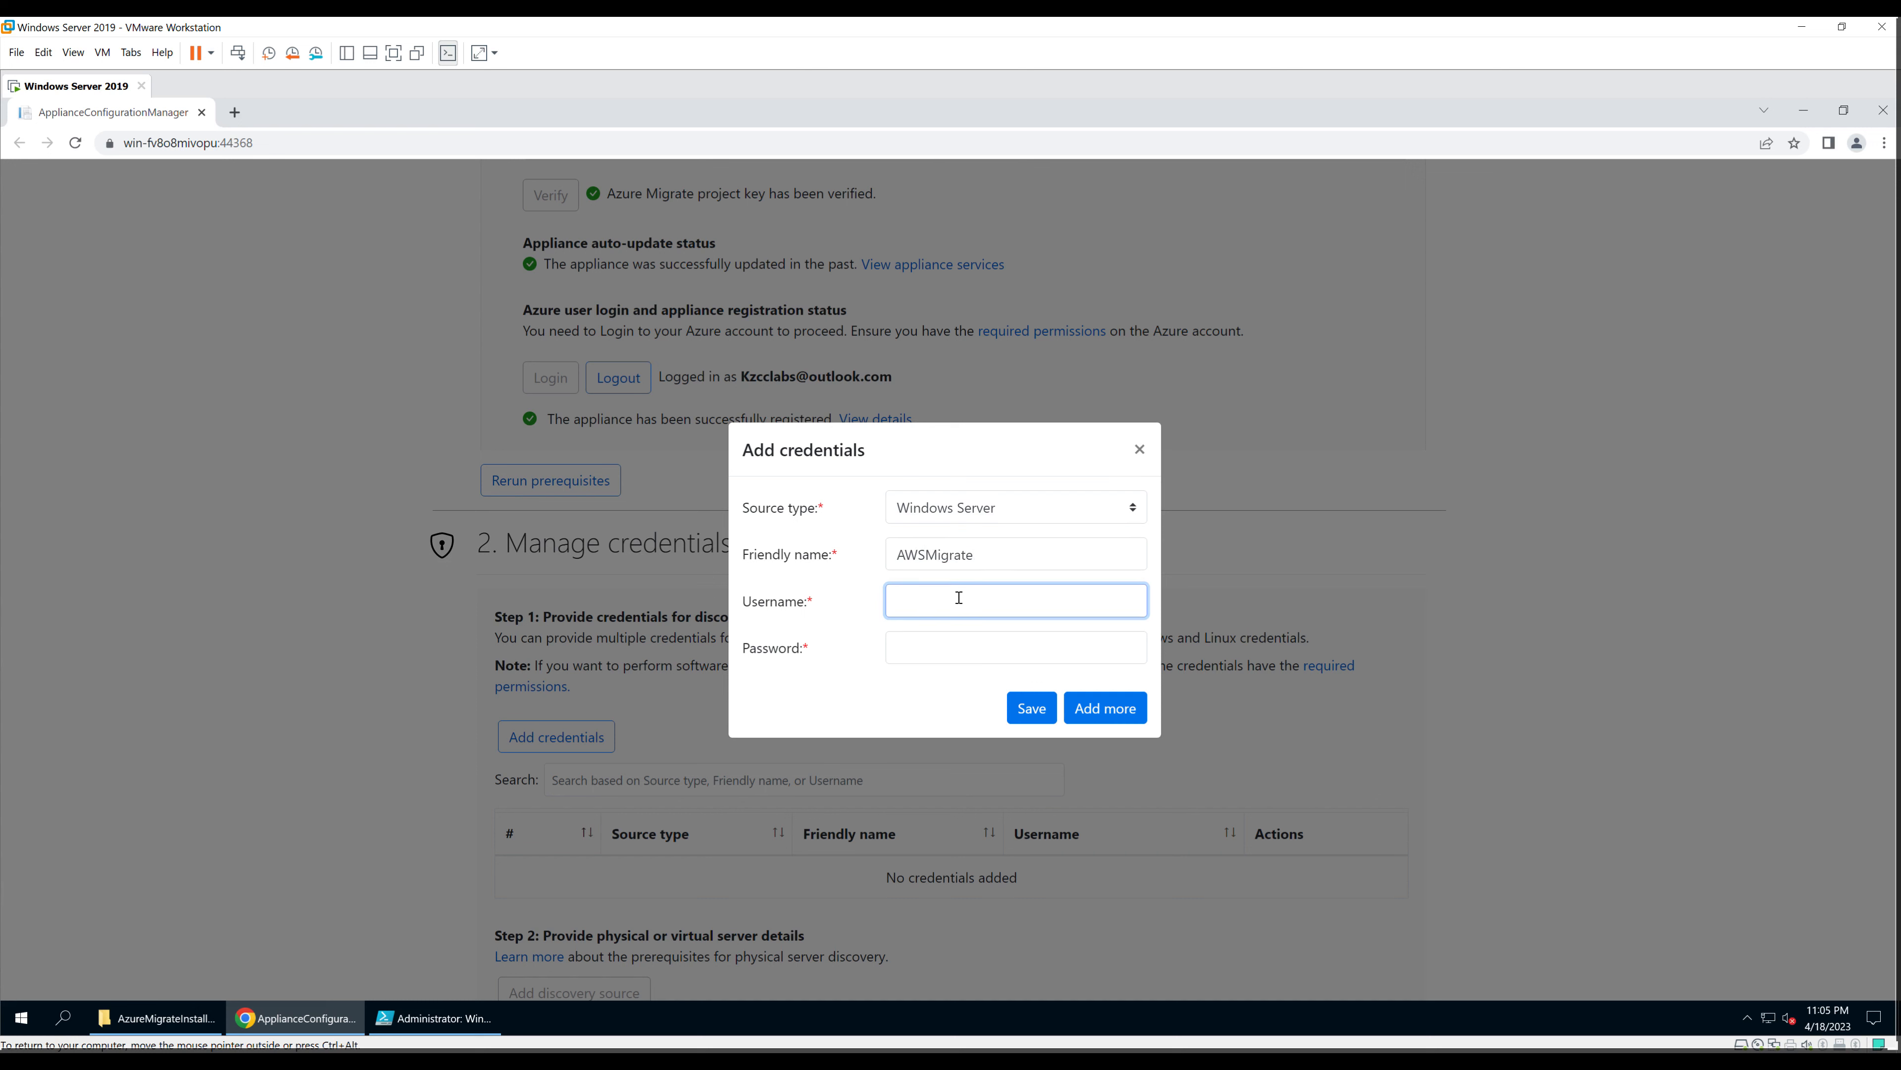
{"action": "type", "text": "Administrator"}
{"action": "key", "text": "Tab"}
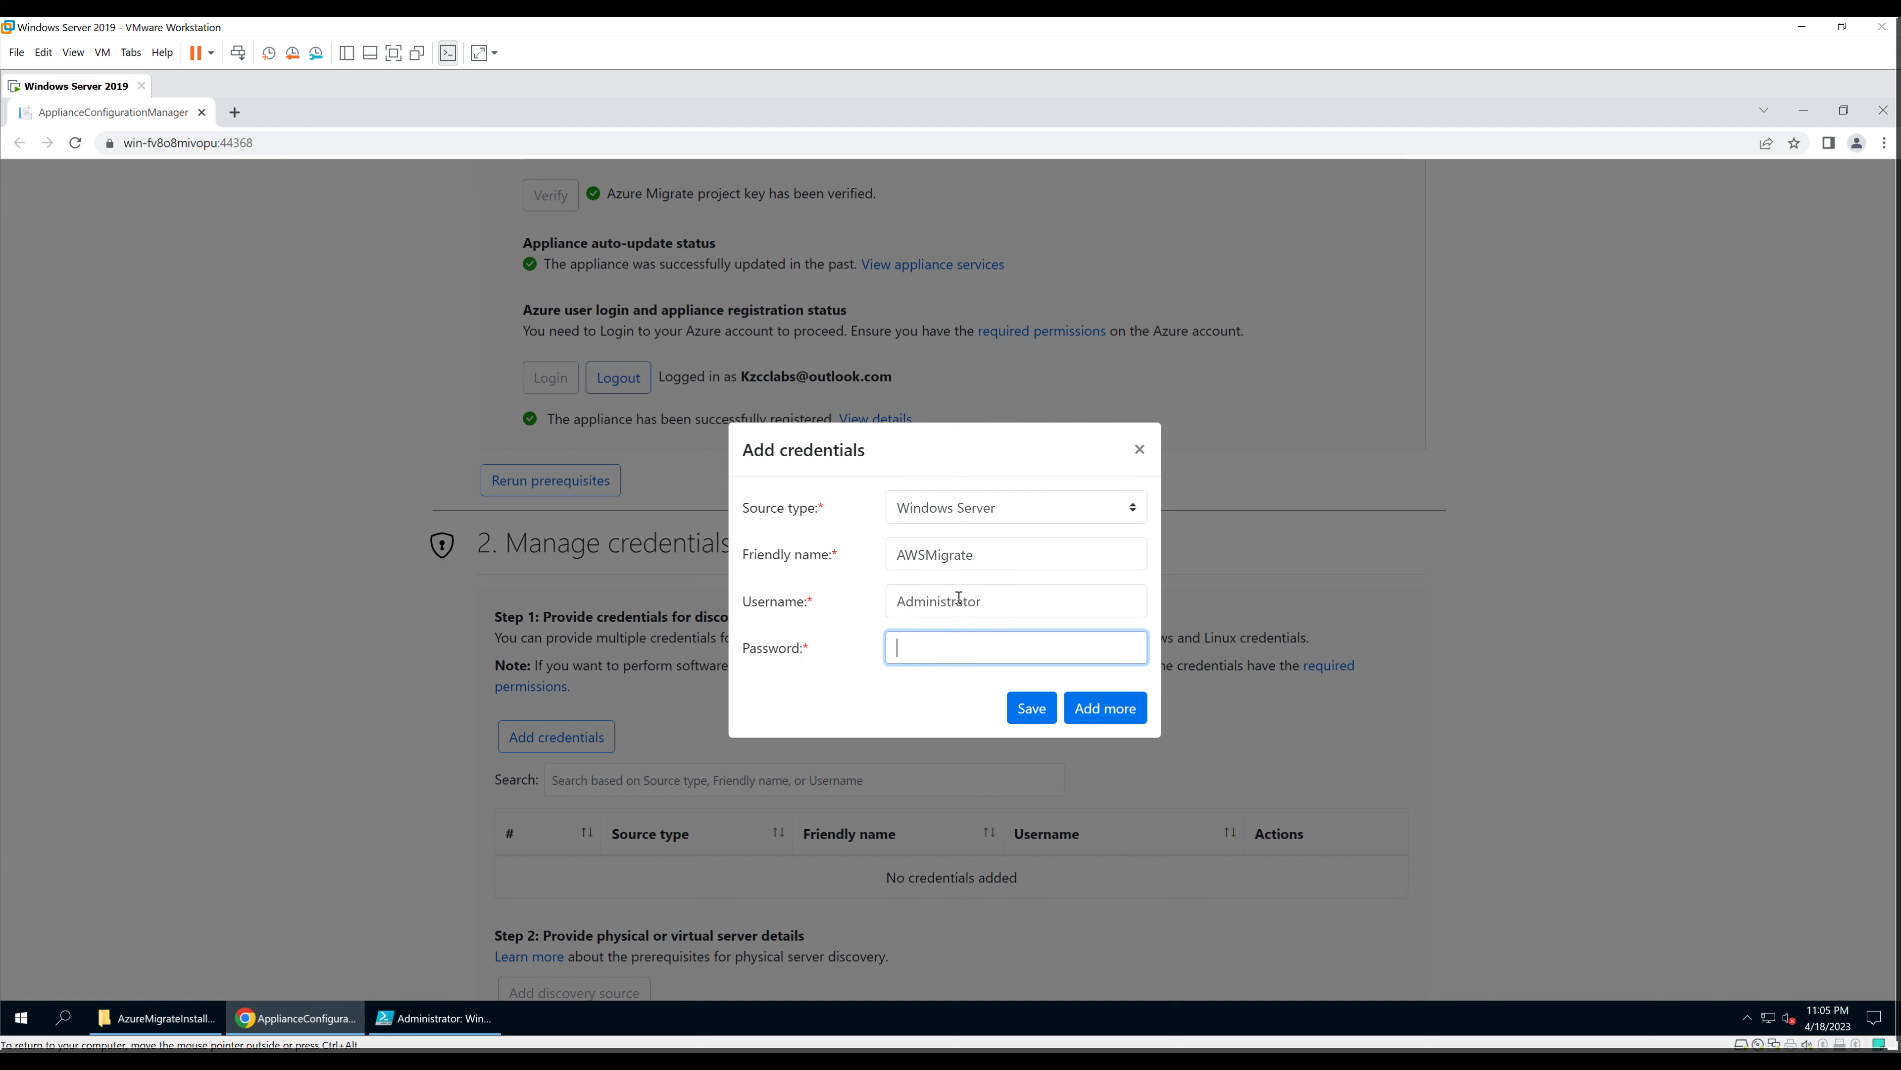
{"action": "type", "text": "••"}
{"action": "key", "text": "BackSpace"}
{"action": "key", "text": "BackSpace"}
{"action": "type", "text": "••••••••"}
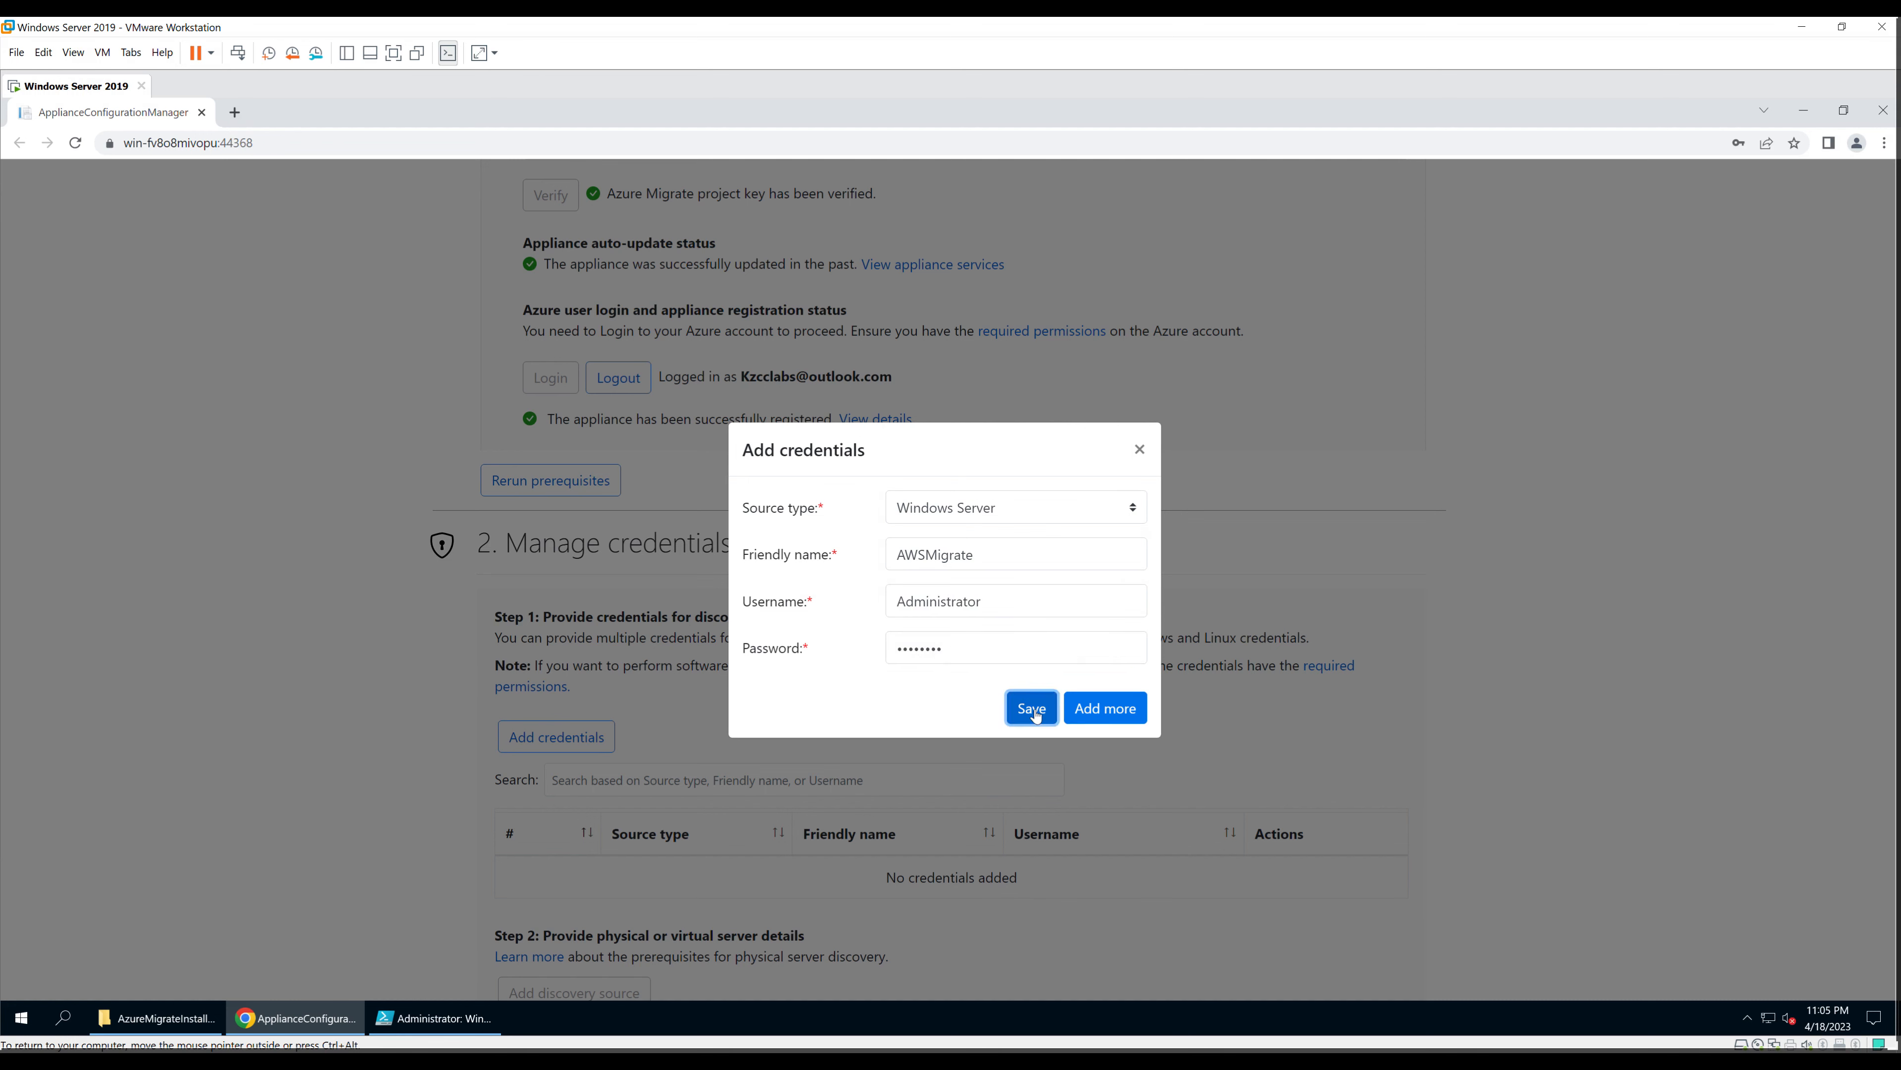
{"action": "left_click", "coordinate": [1032, 708]}
{"action": "scroll", "coordinate": [1063, 786], "scroll_direction": "down", "scroll_amount": 2}
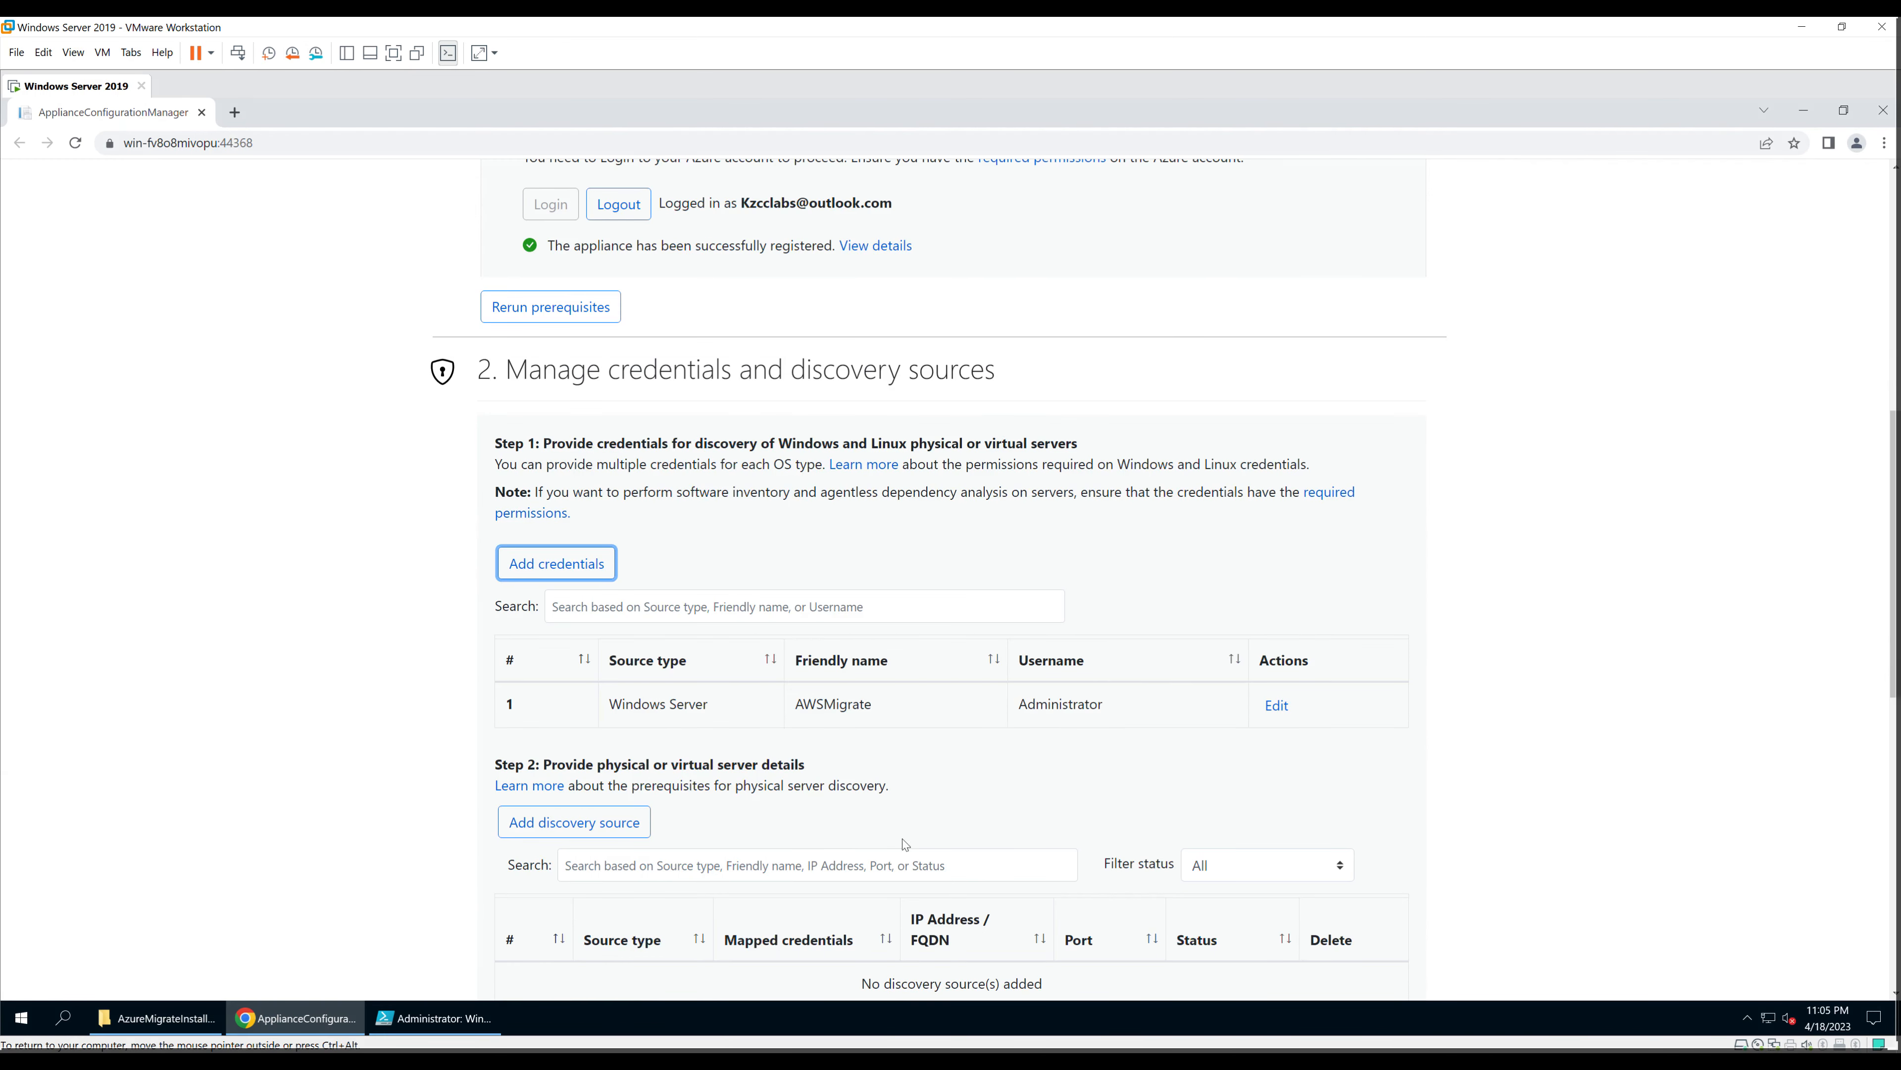
{"action": "scroll", "coordinate": [903, 845], "scroll_direction": "down", "scroll_amount": 1}
Step: Begin a single-server discovery source entry with Windows Server as the source type
{"action": "left_click", "coordinate": [594, 740]}
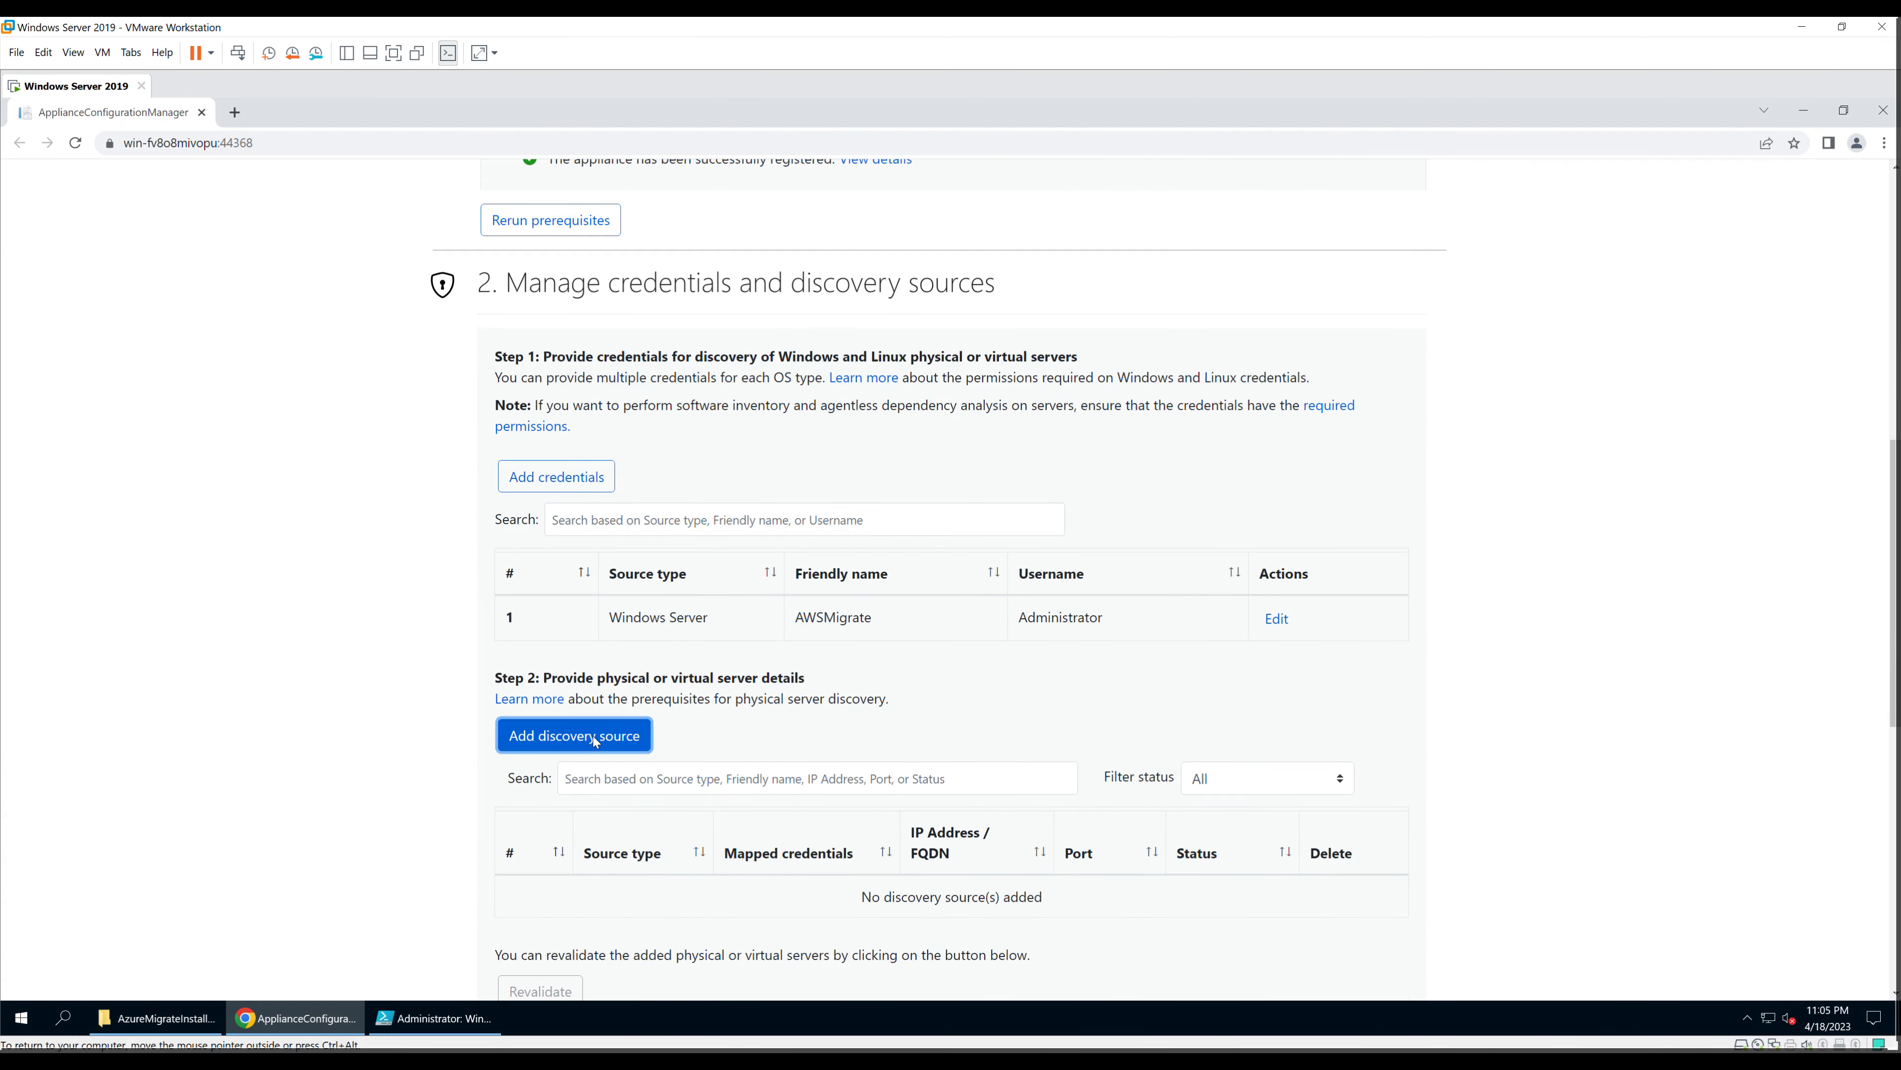
{"action": "scroll", "coordinate": [760, 797], "scroll_direction": "down", "scroll_amount": 2}
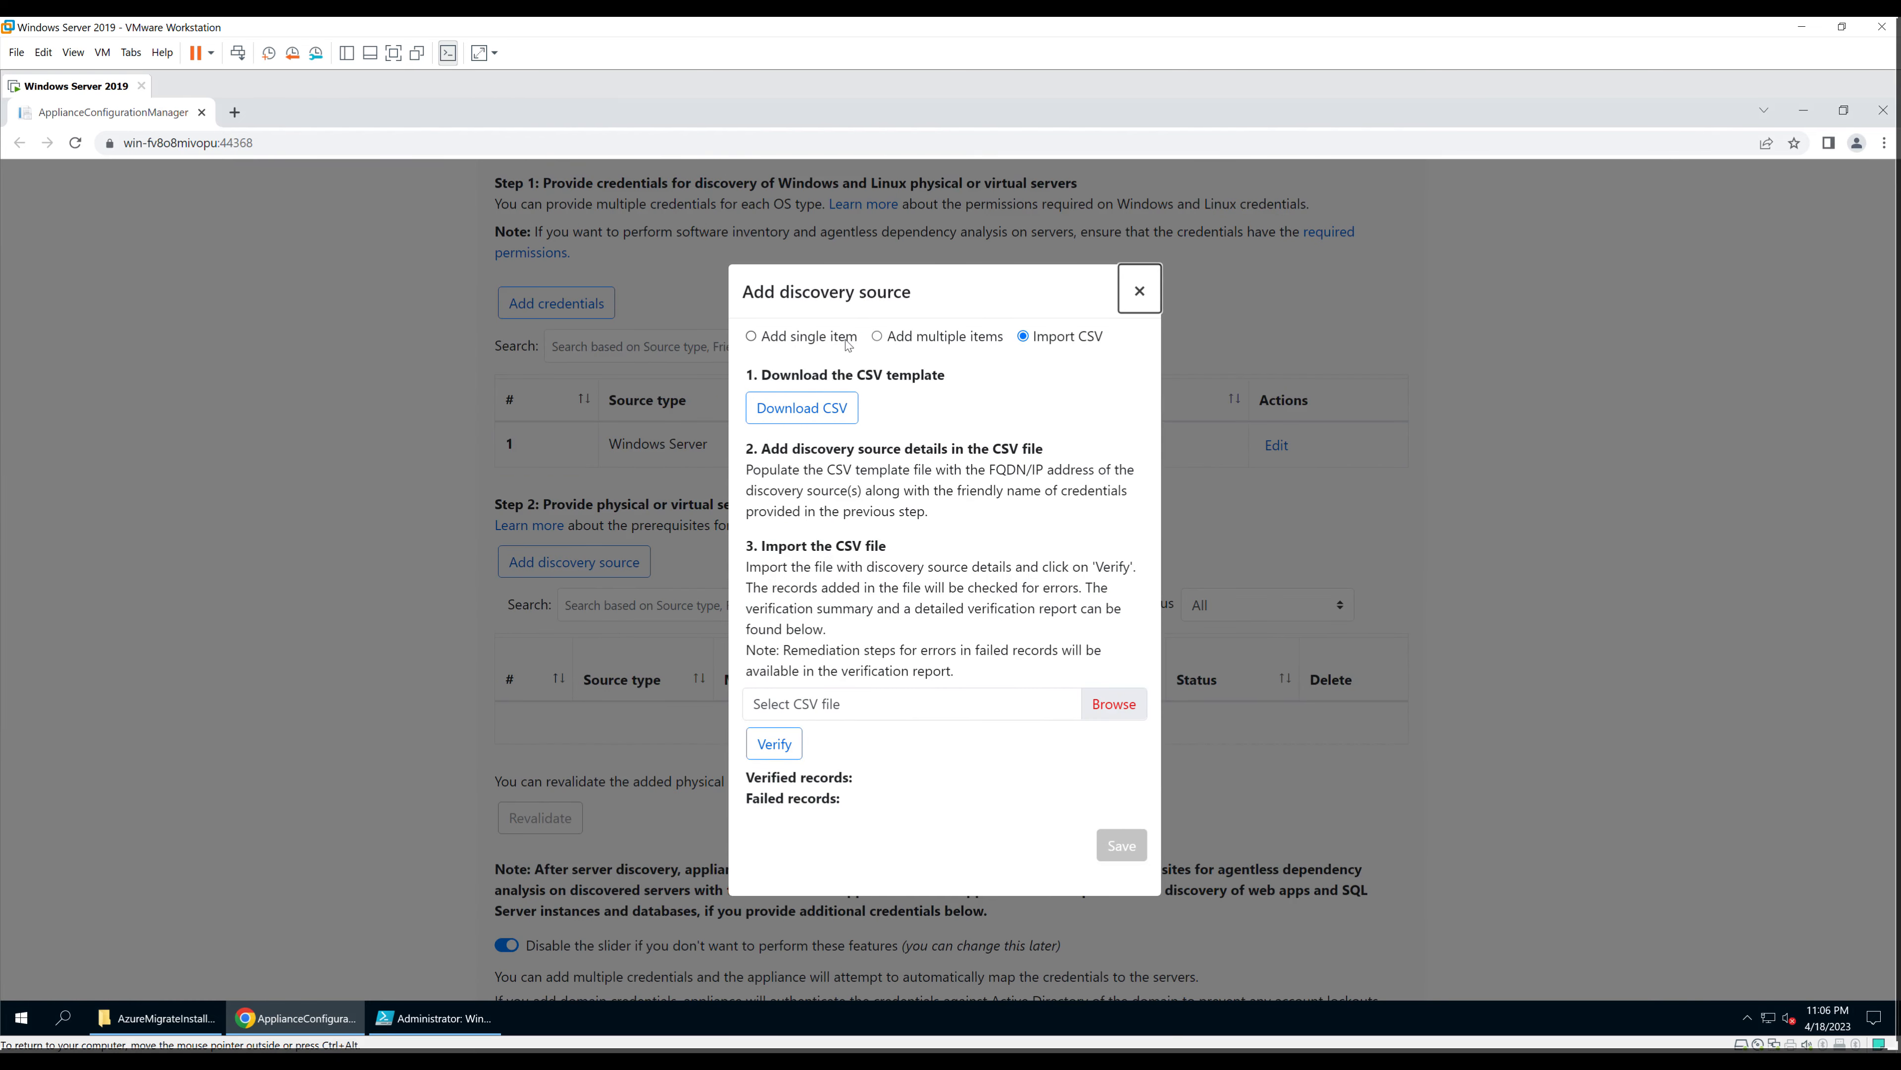
{"action": "left_click", "coordinate": [752, 336]}
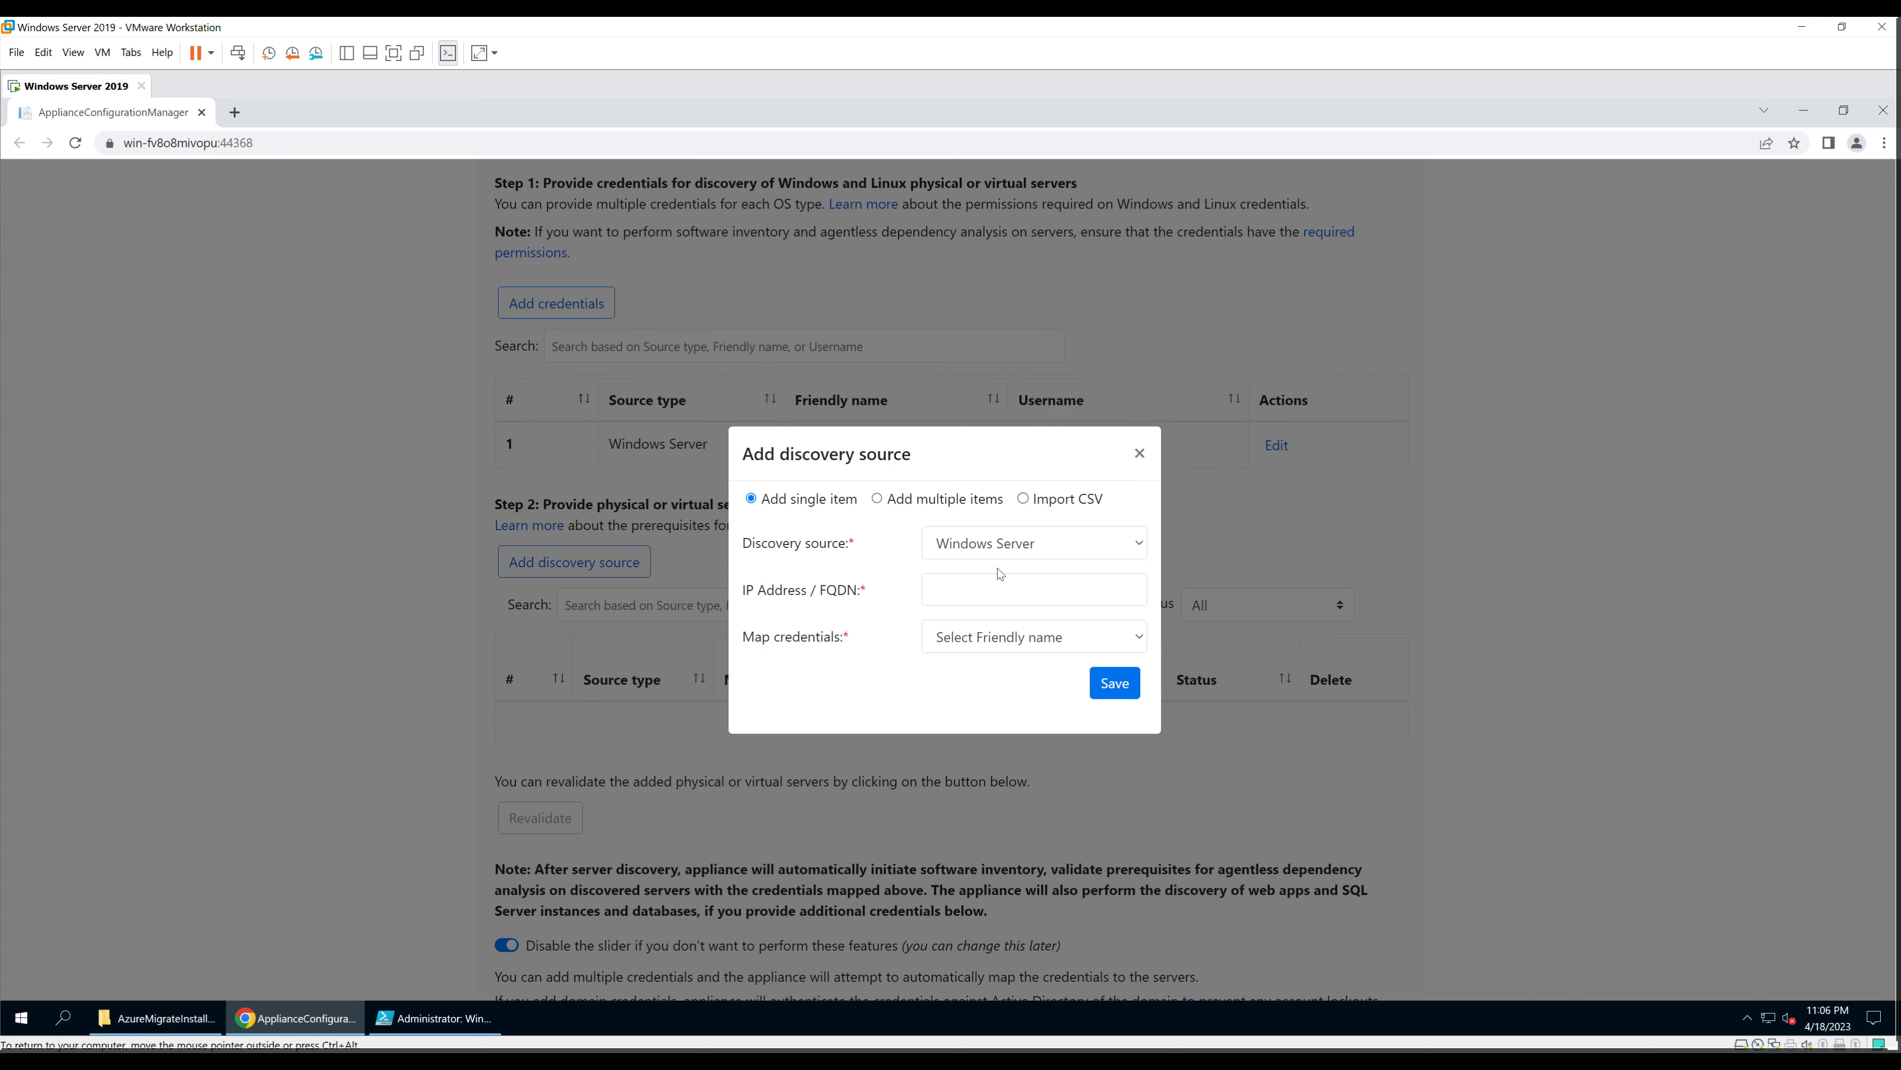
{"action": "left_click", "coordinate": [1058, 553]}
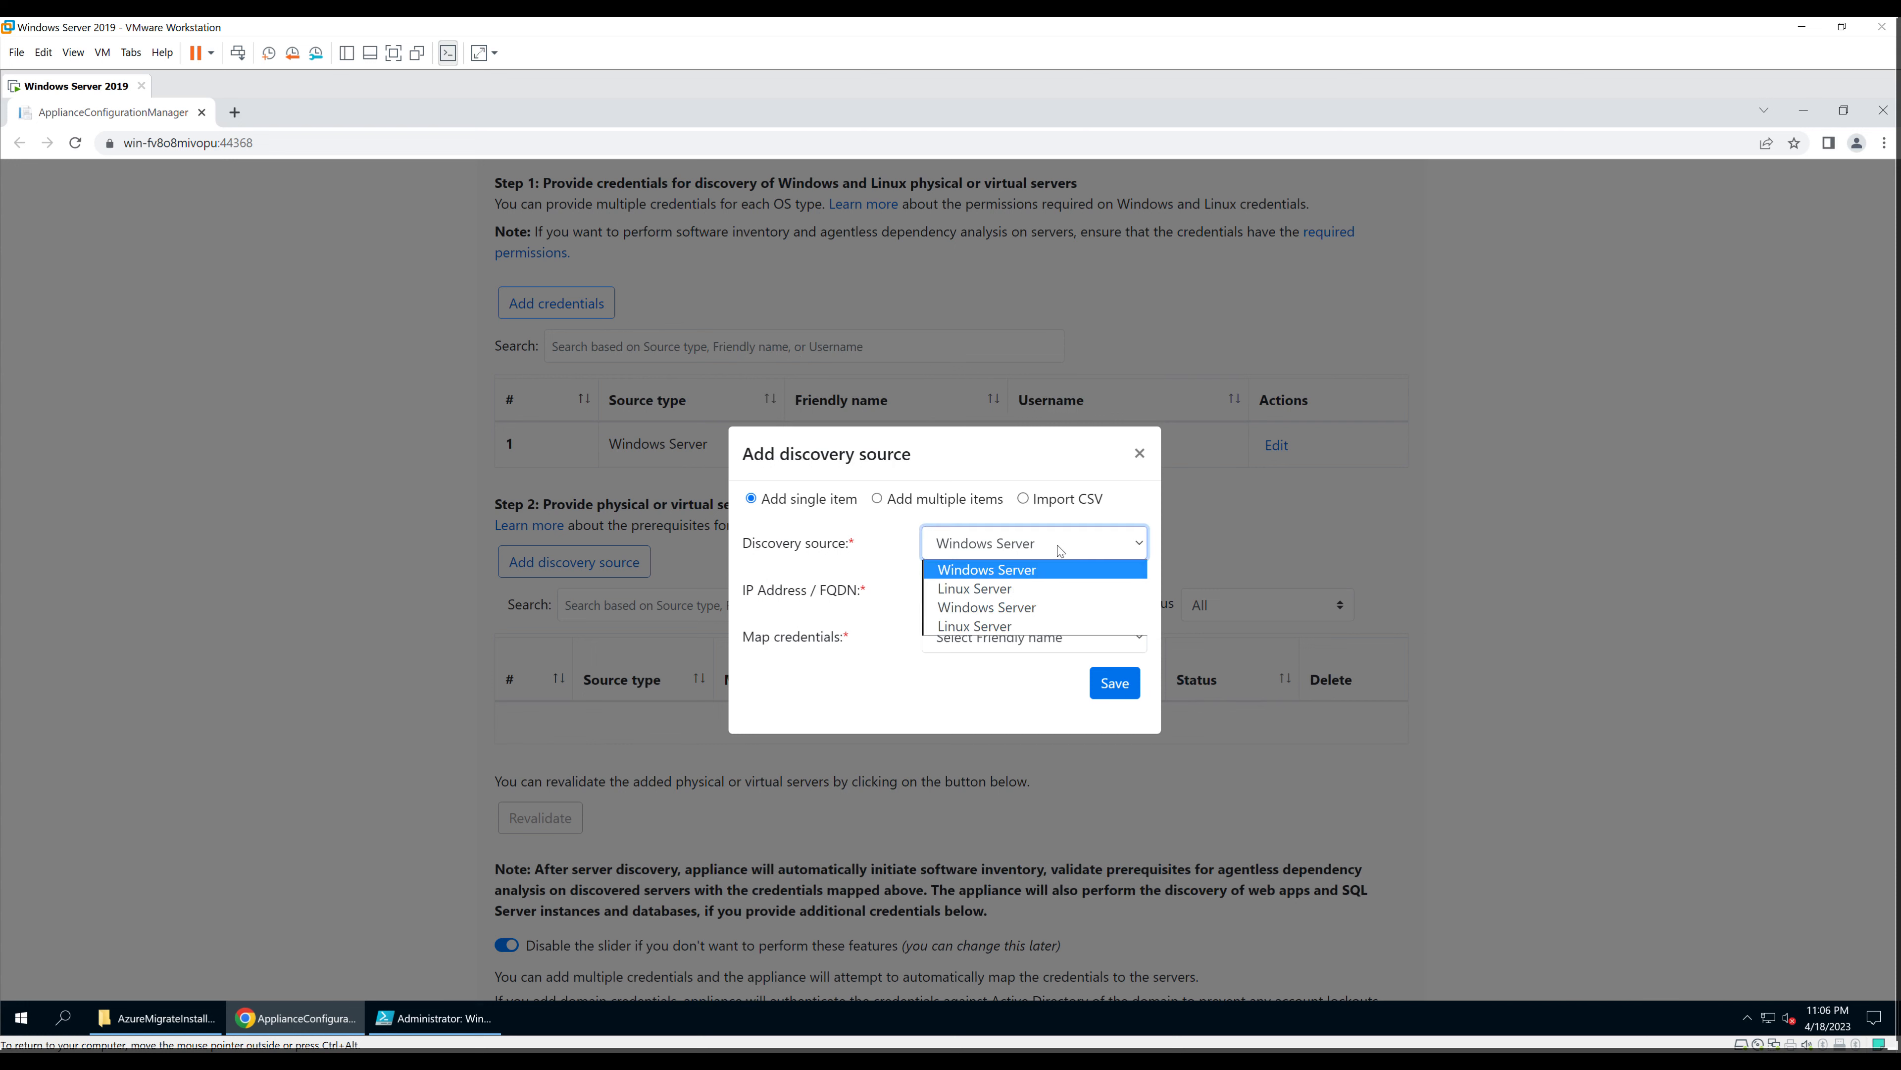
{"action": "left_click", "coordinate": [1020, 573]}
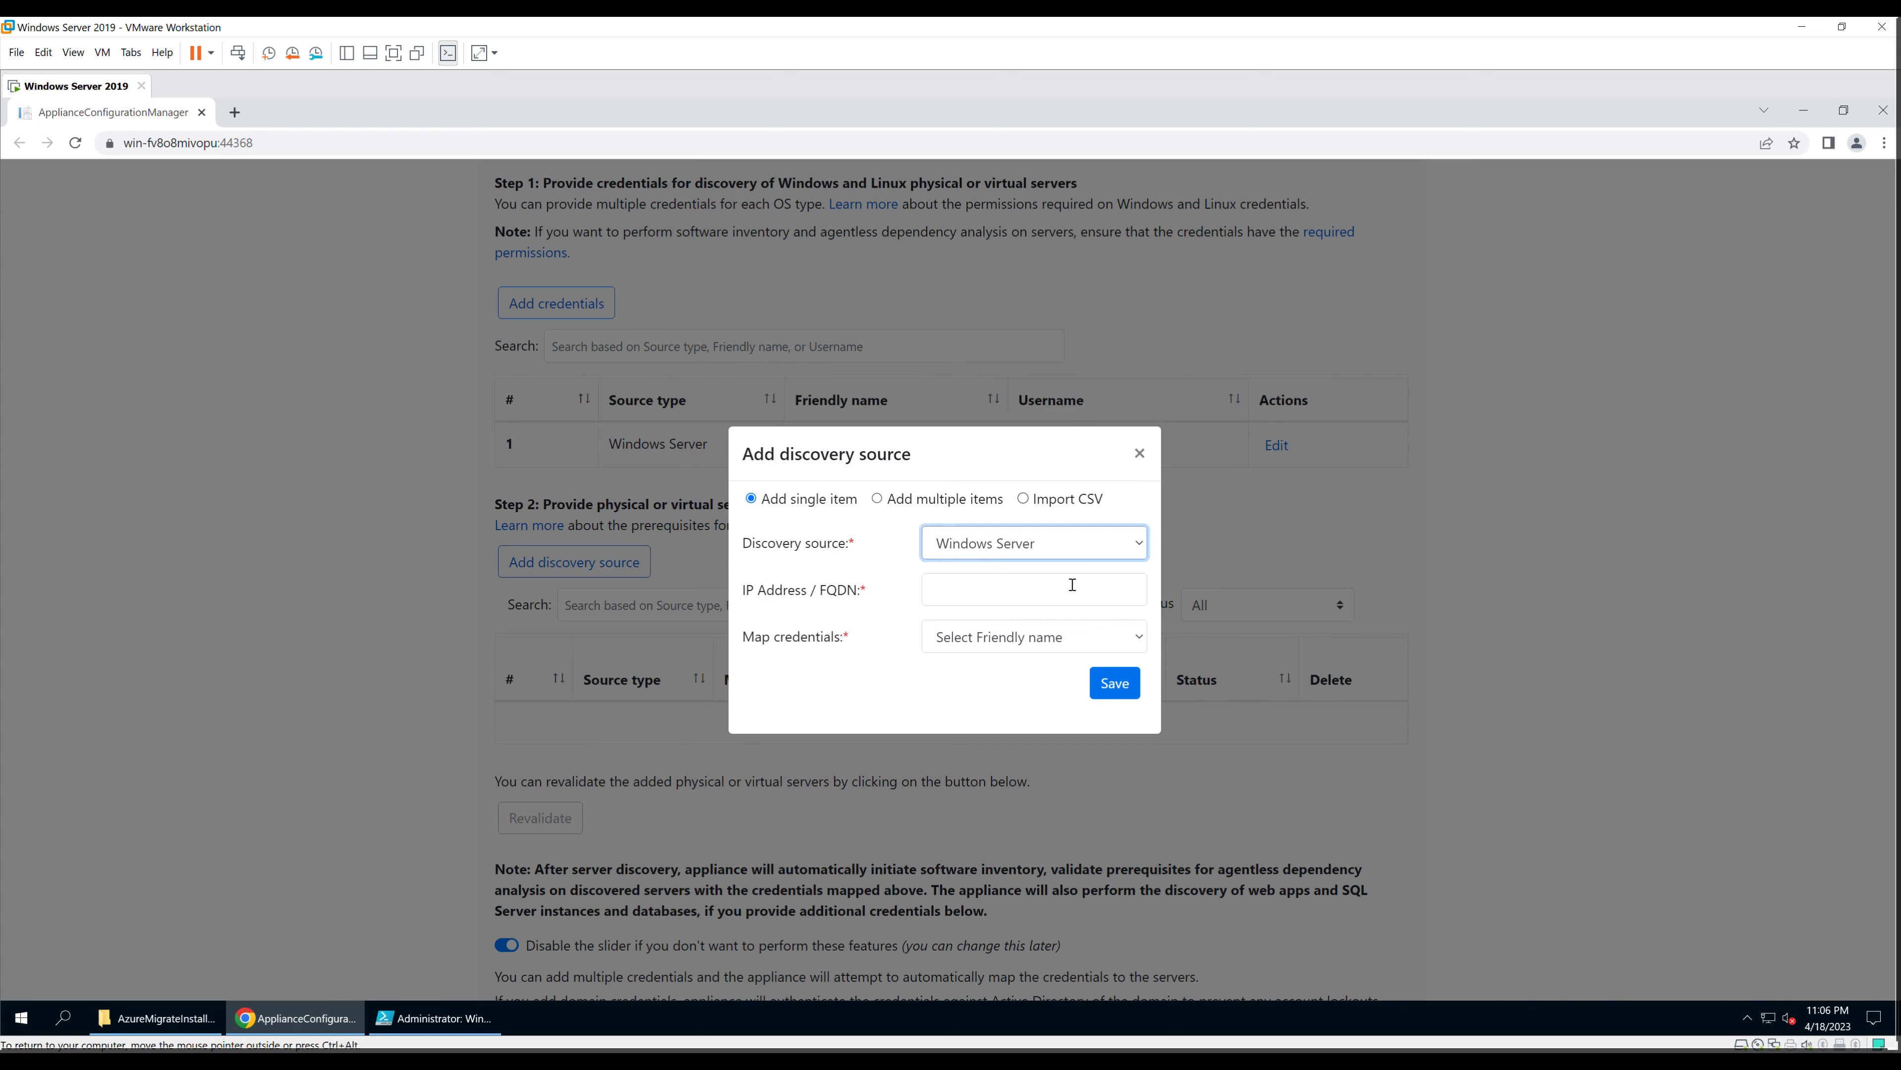
{"action": "left_click", "coordinate": [1020, 592]}
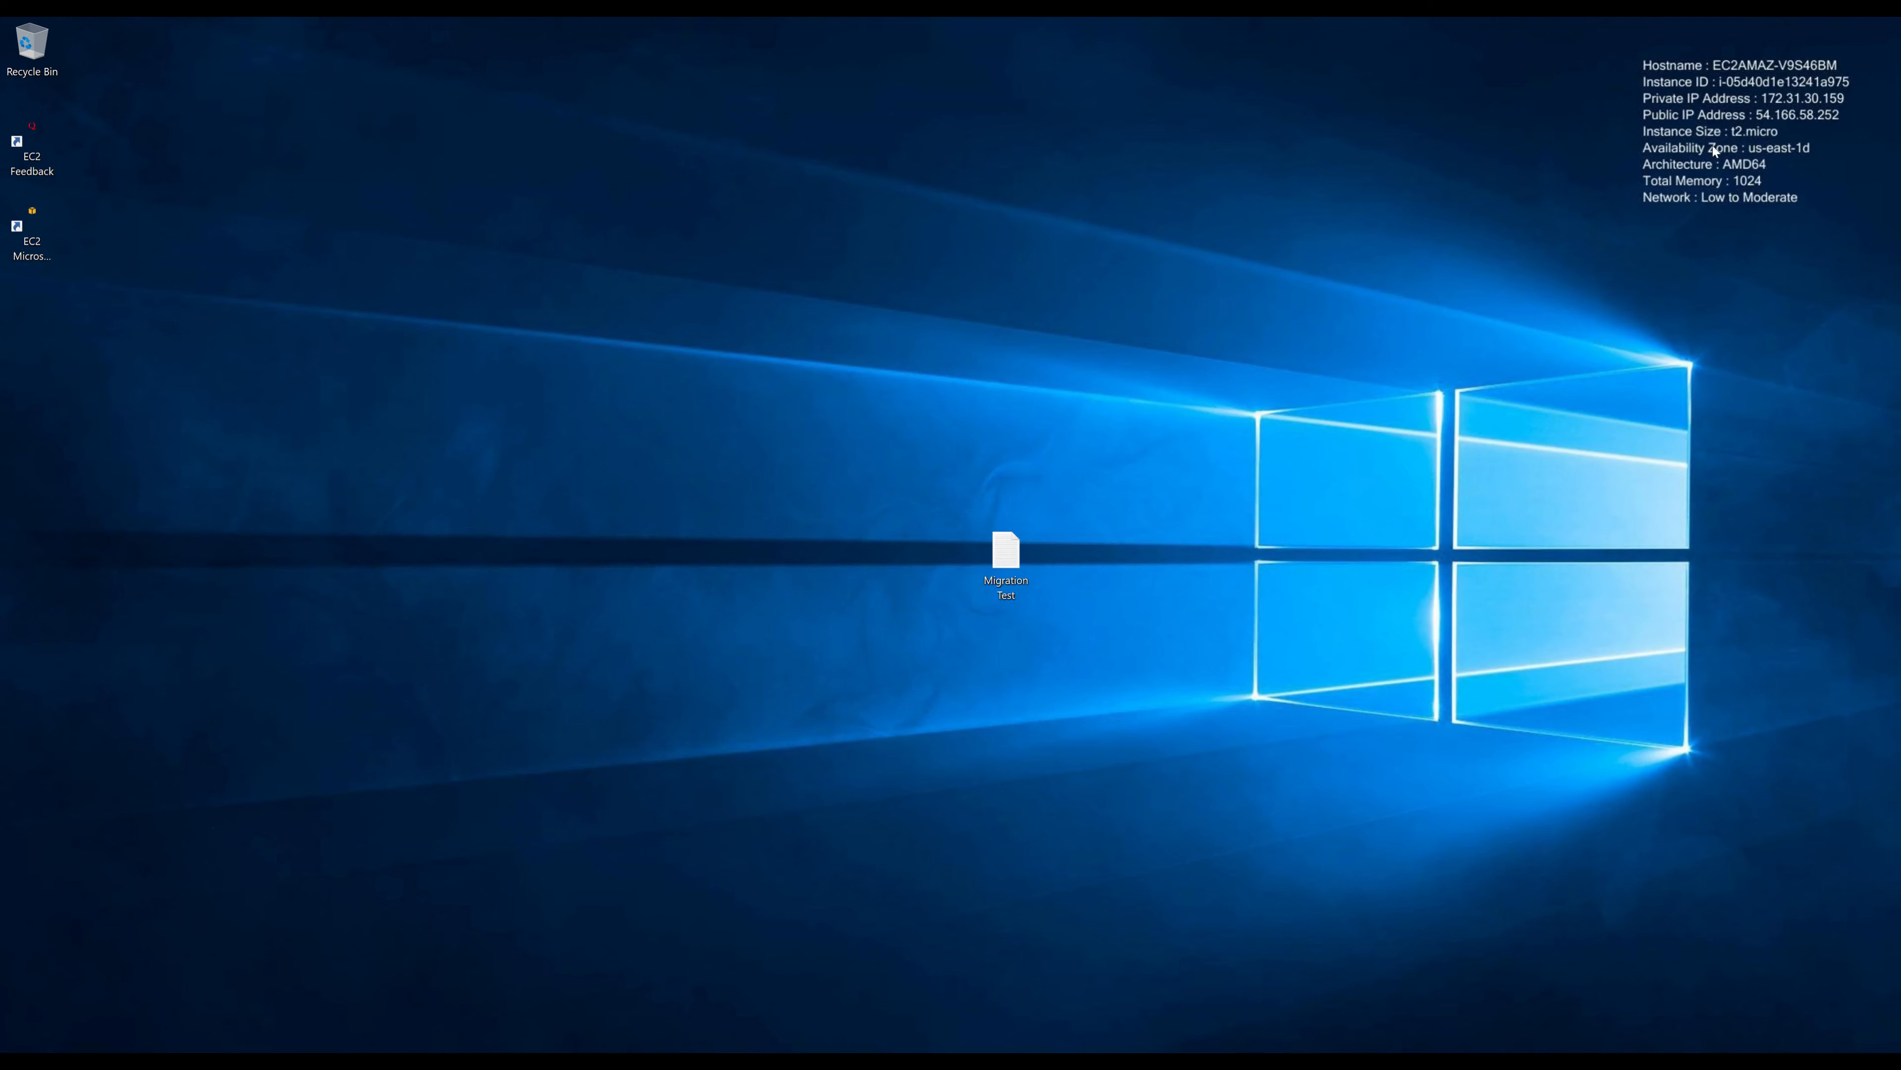
Step: Enter IP 54.166.58.252, map the AWSMigrate credentials, and save the discovery source
{"action": "mouse_move", "coordinate": [1362, 17]}
{"action": "left_click", "coordinate": [1157, 27]}
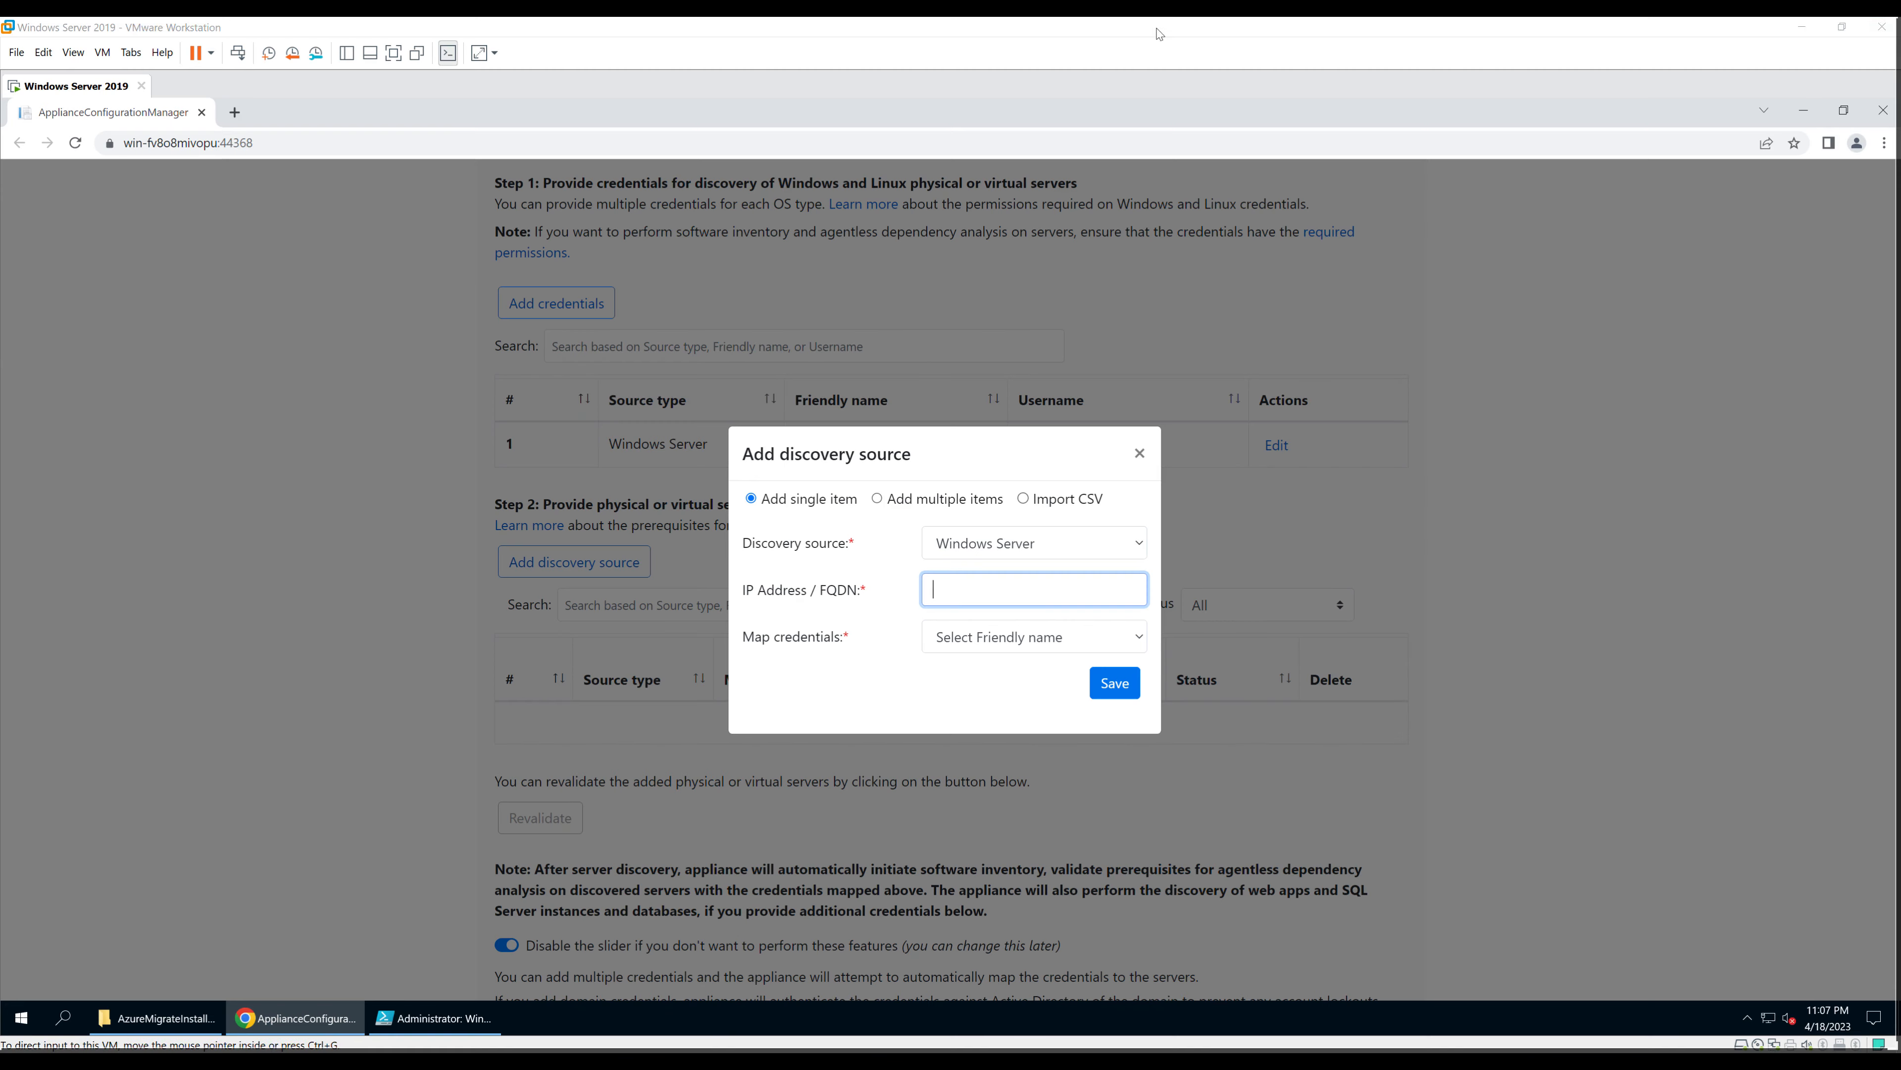
{"action": "type", "text": "54"}
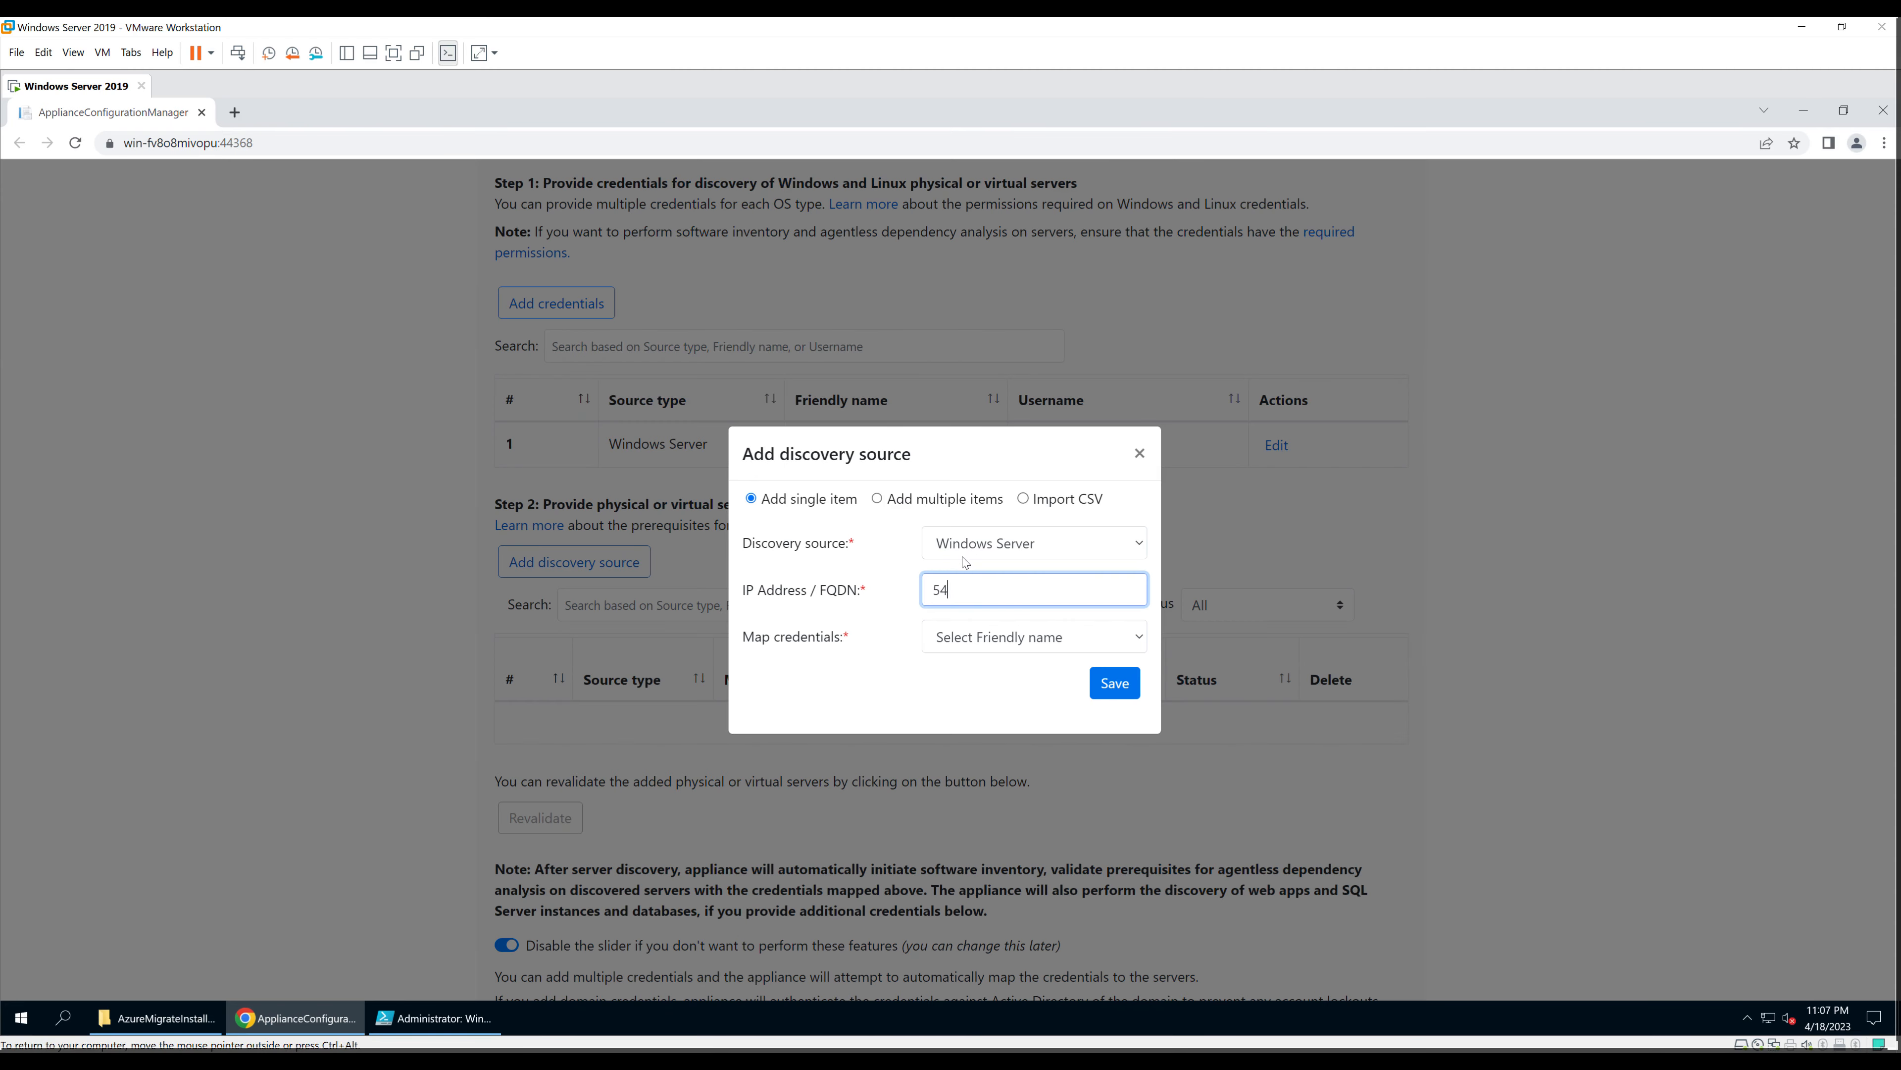
{"action": "type", "text": ".166.58."}
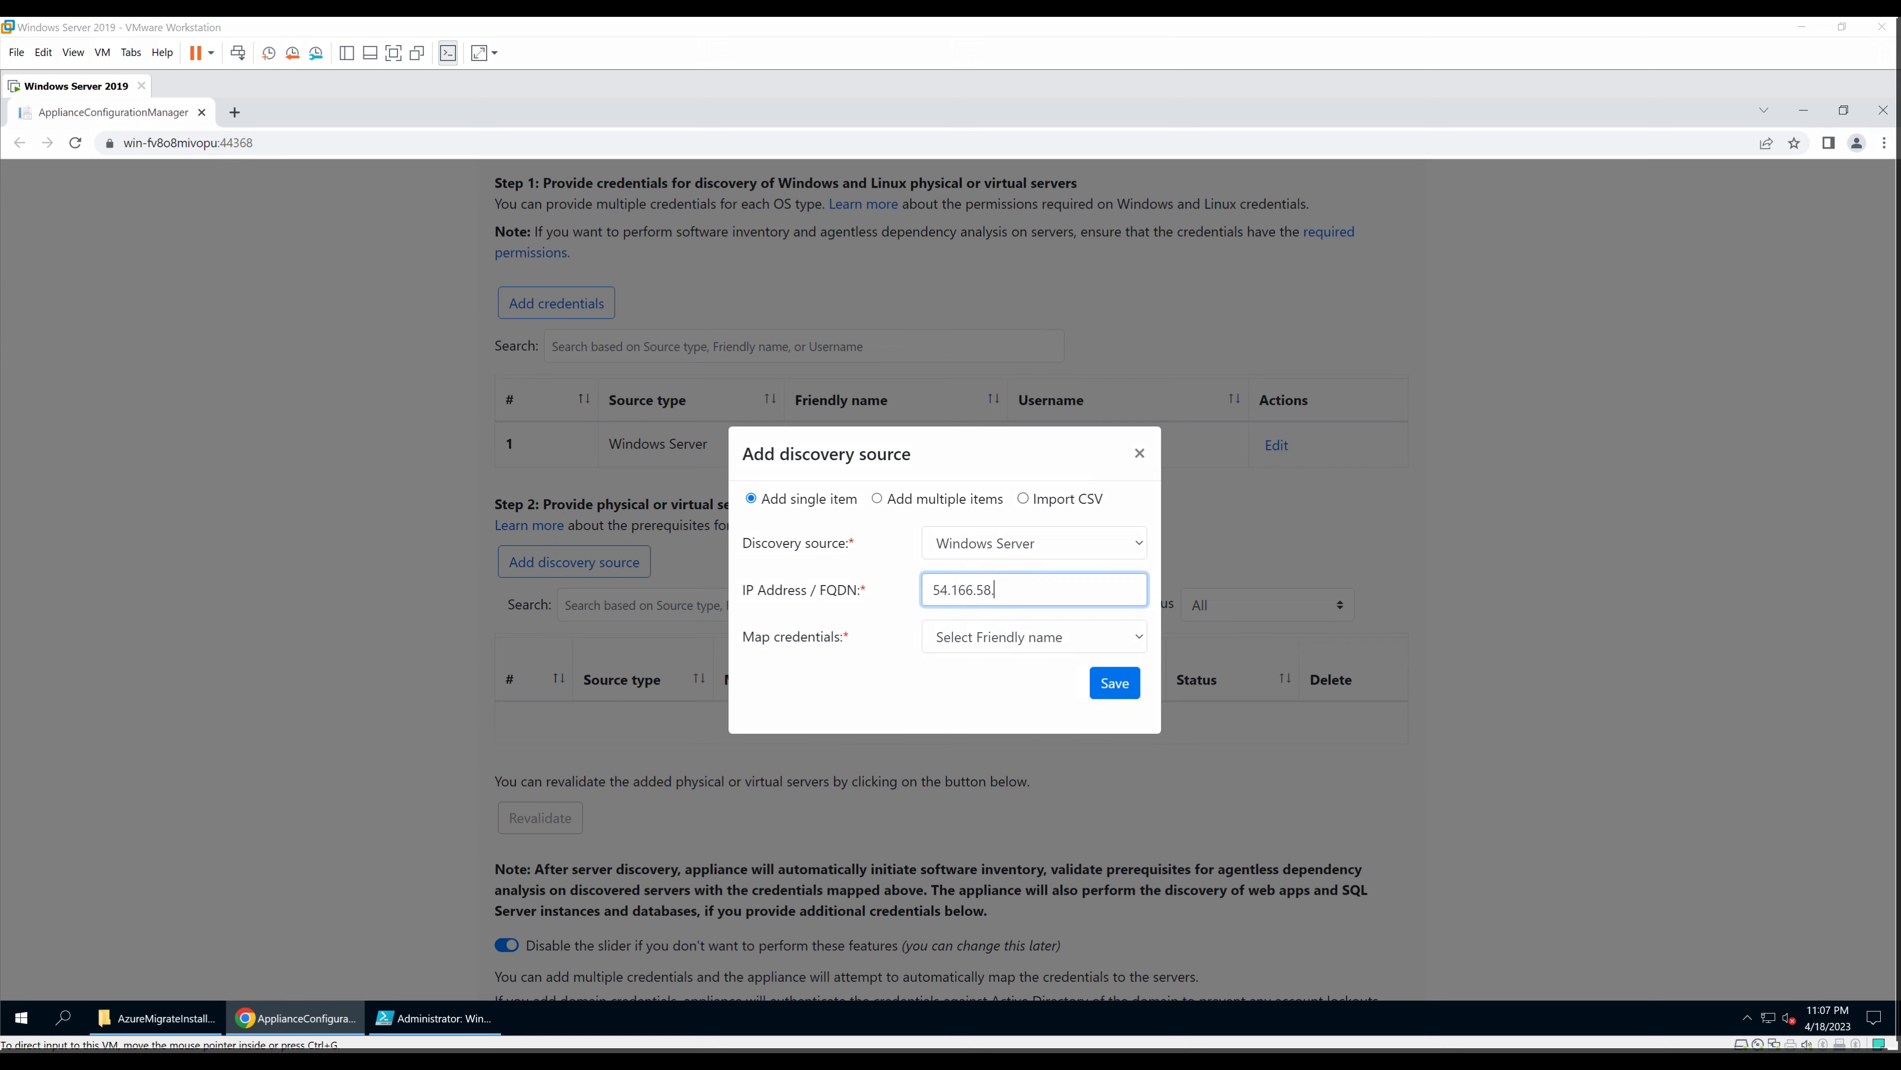
{"action": "key", "text": "alt+Tab"}
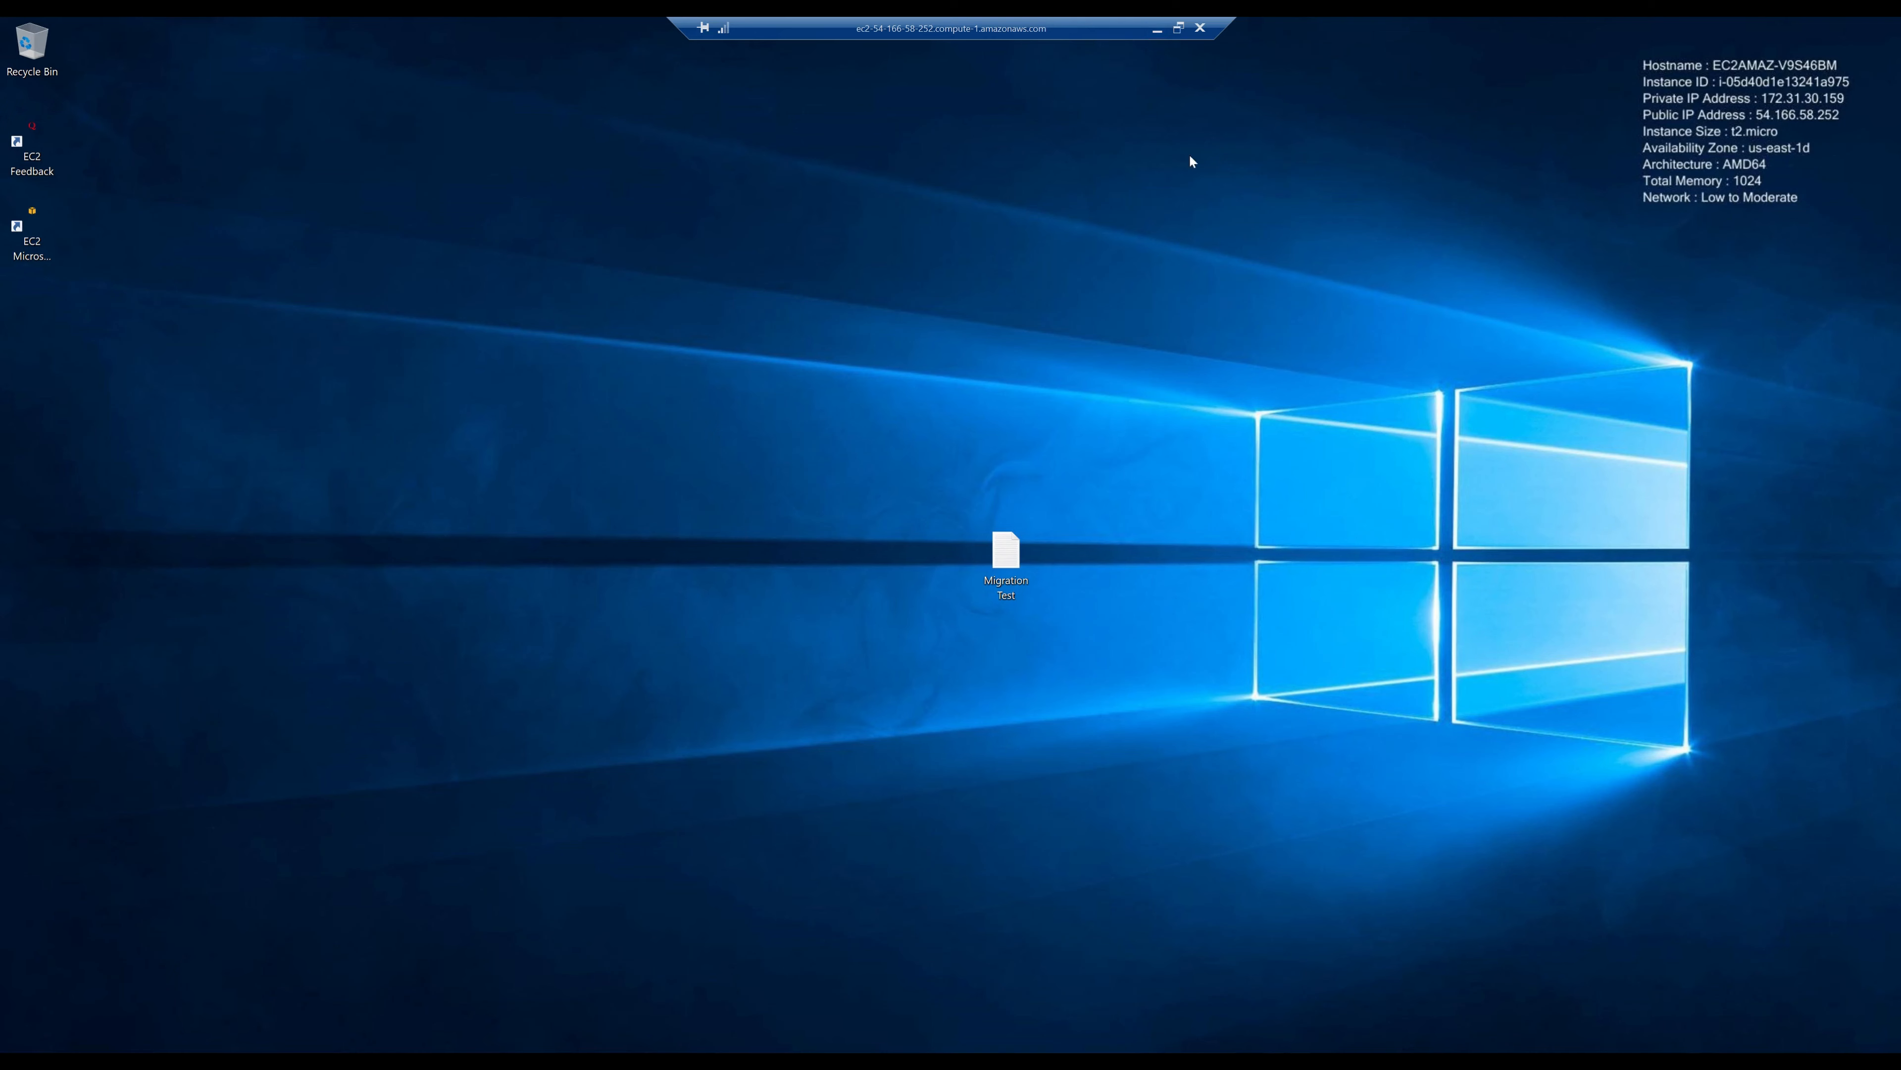
{"action": "left_click", "coordinate": [1157, 31]}
{"action": "type", "text": "252"}
{"action": "left_click", "coordinate": [1065, 635]}
{"action": "left_click", "coordinate": [999, 681]}
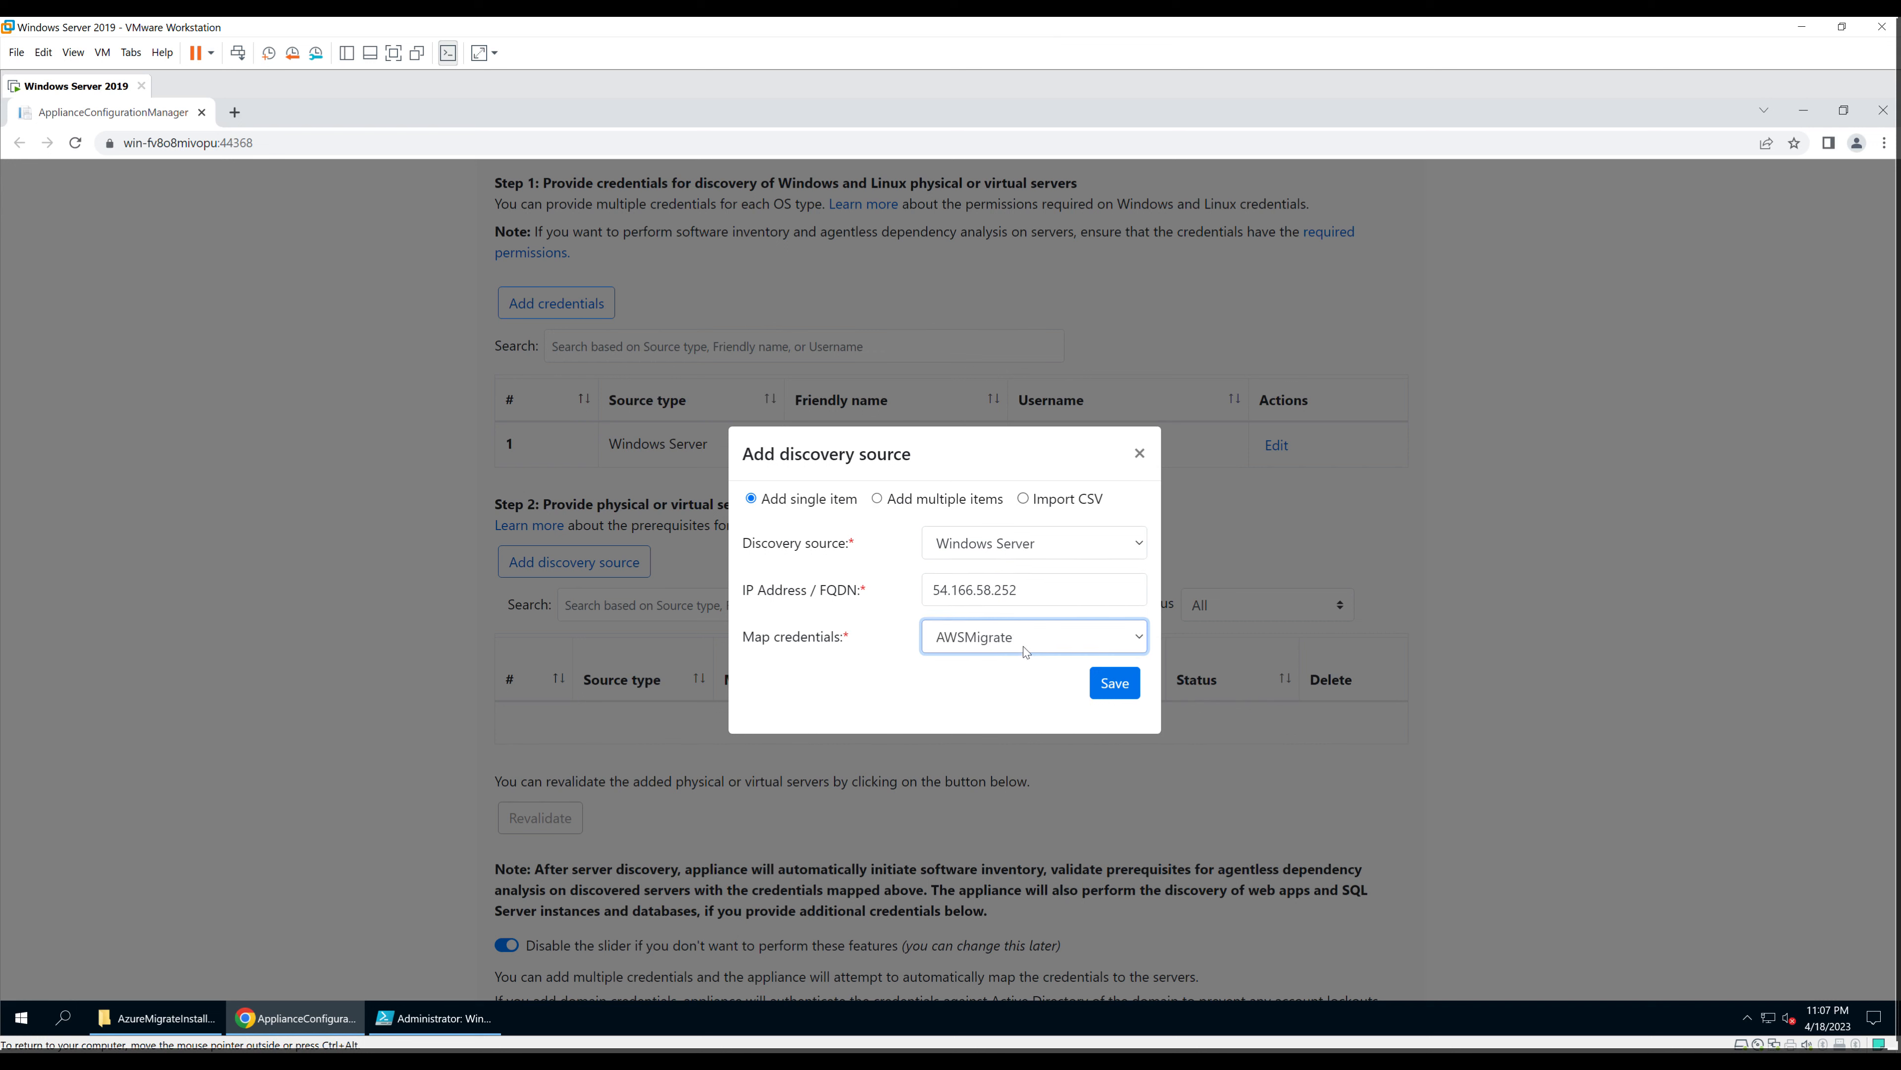
{"action": "left_click", "coordinate": [1112, 693]}
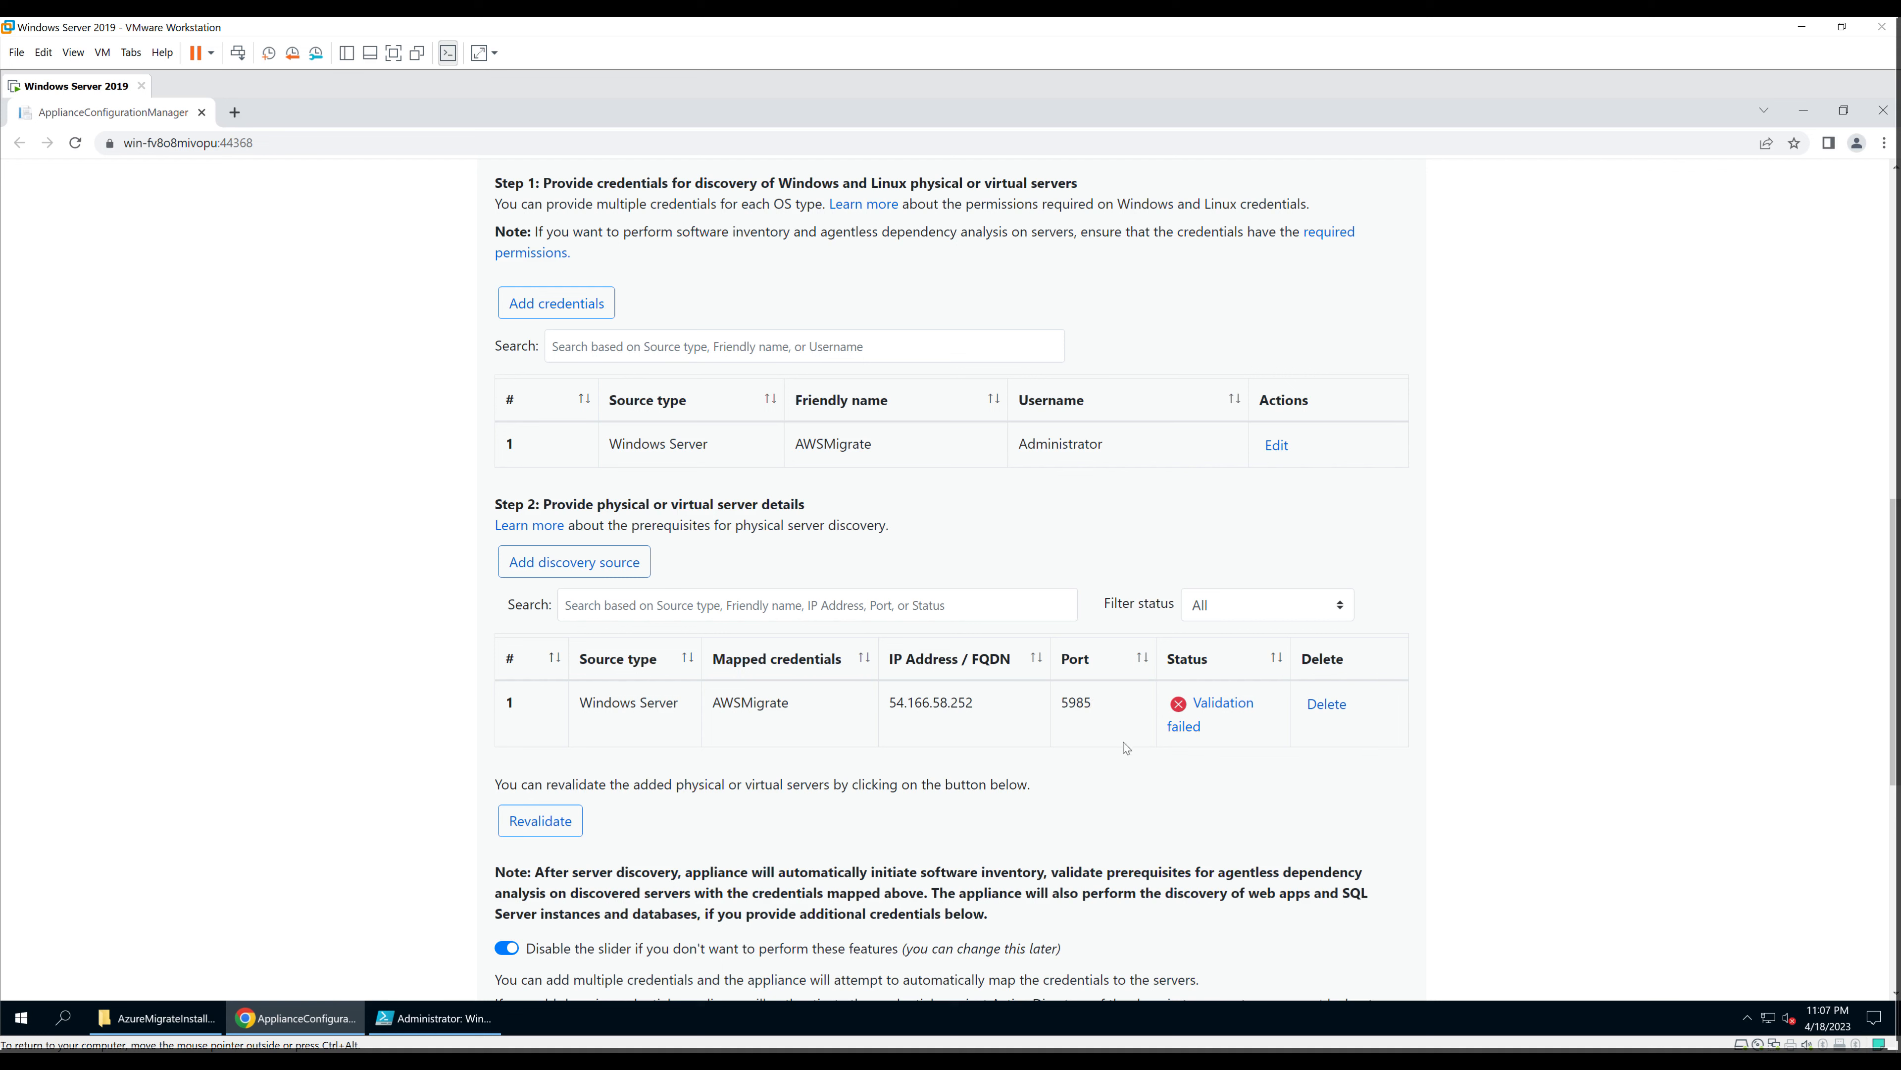
Step: Read the validation failure details blaming WinRM connectivity, then dismiss them
{"action": "left_click", "coordinate": [1229, 706]}
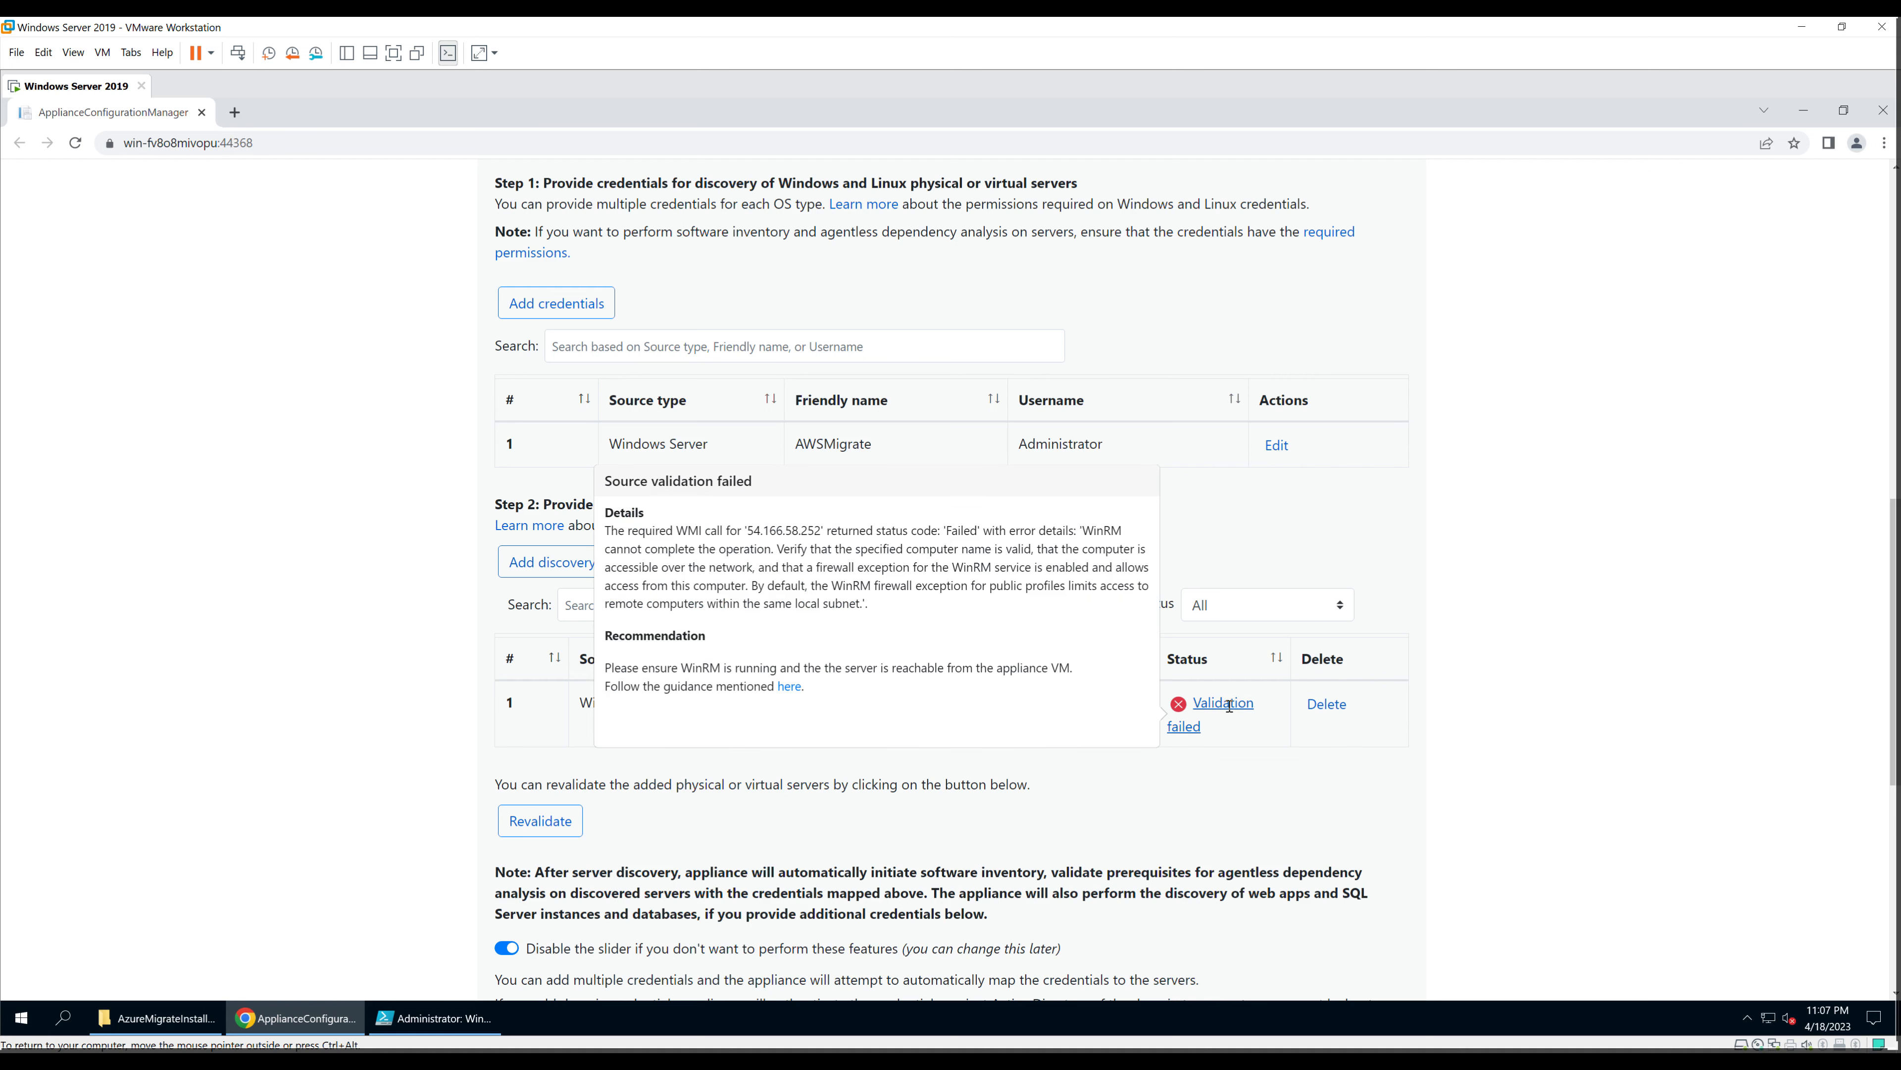
{"action": "left_click", "coordinate": [1191, 820]}
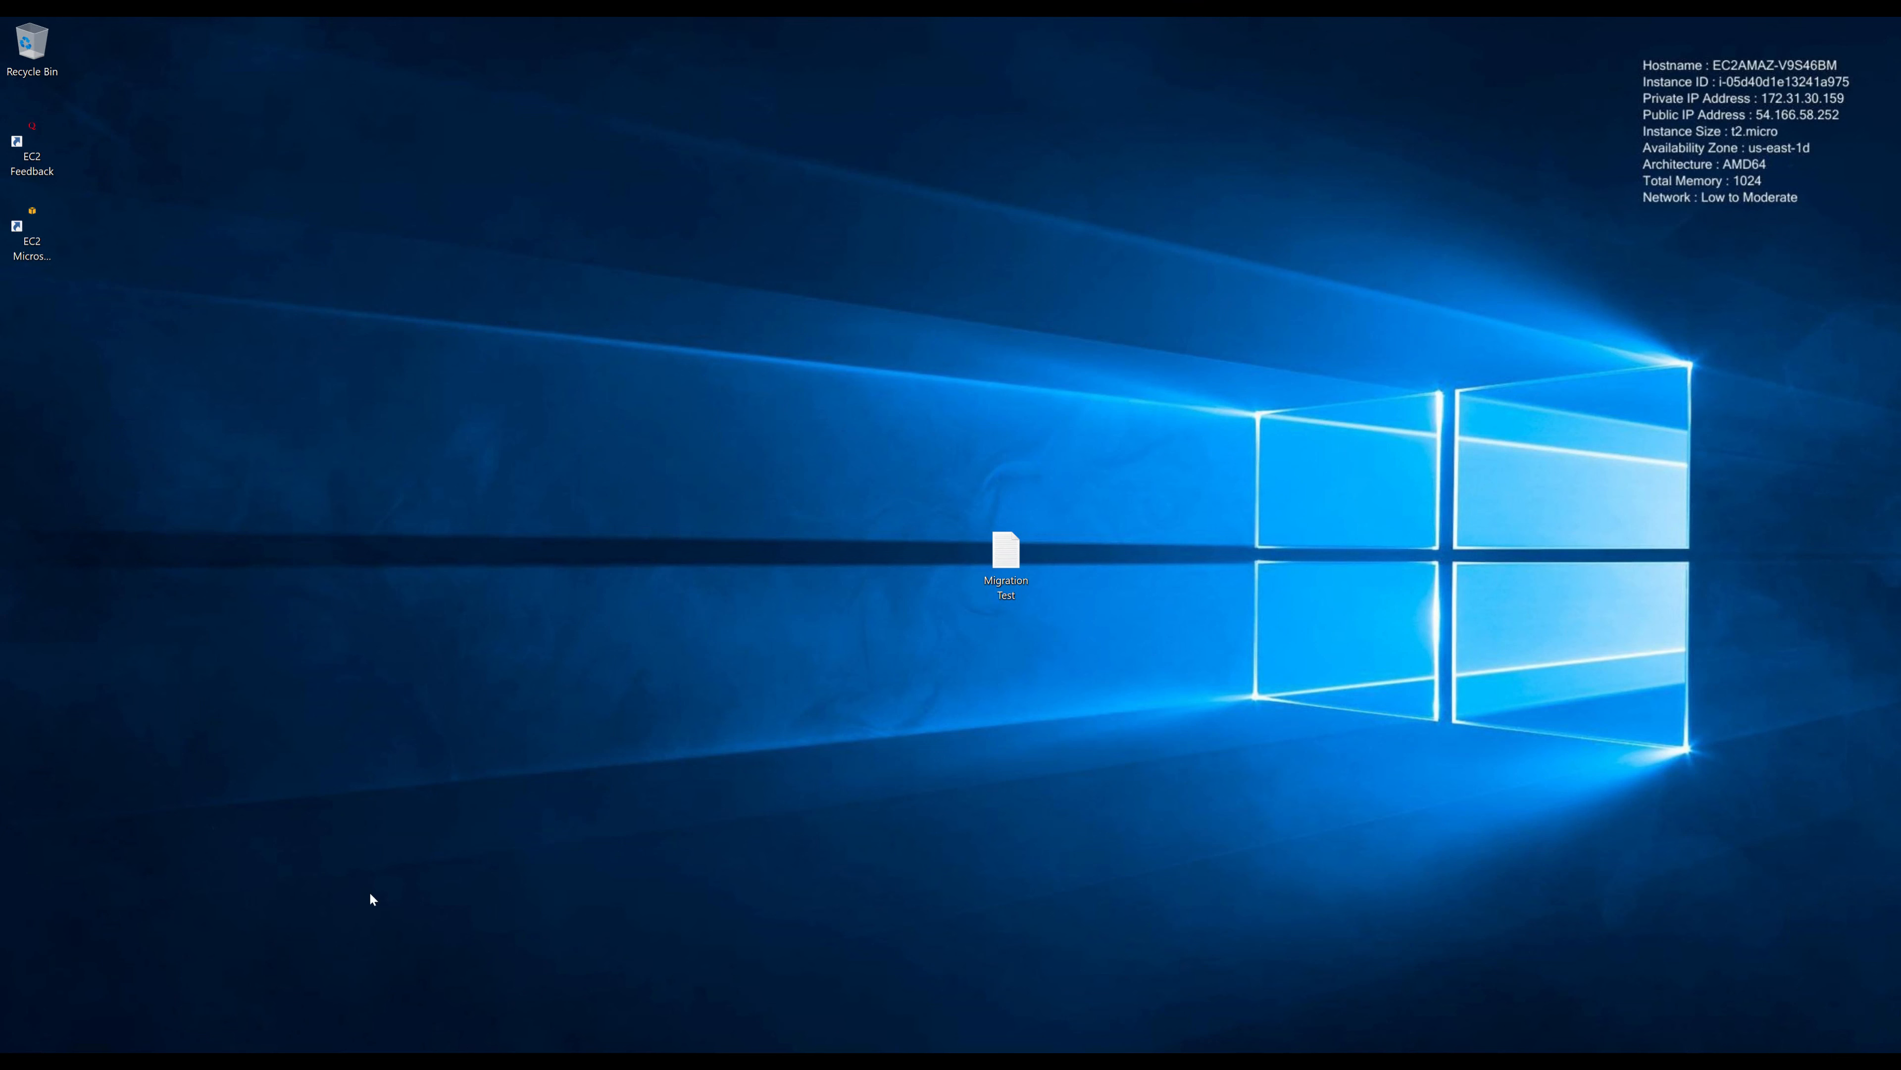
Step: Bring up Control Panel via a 'control' search and list its items as small icons
{"action": "key", "text": "super"}
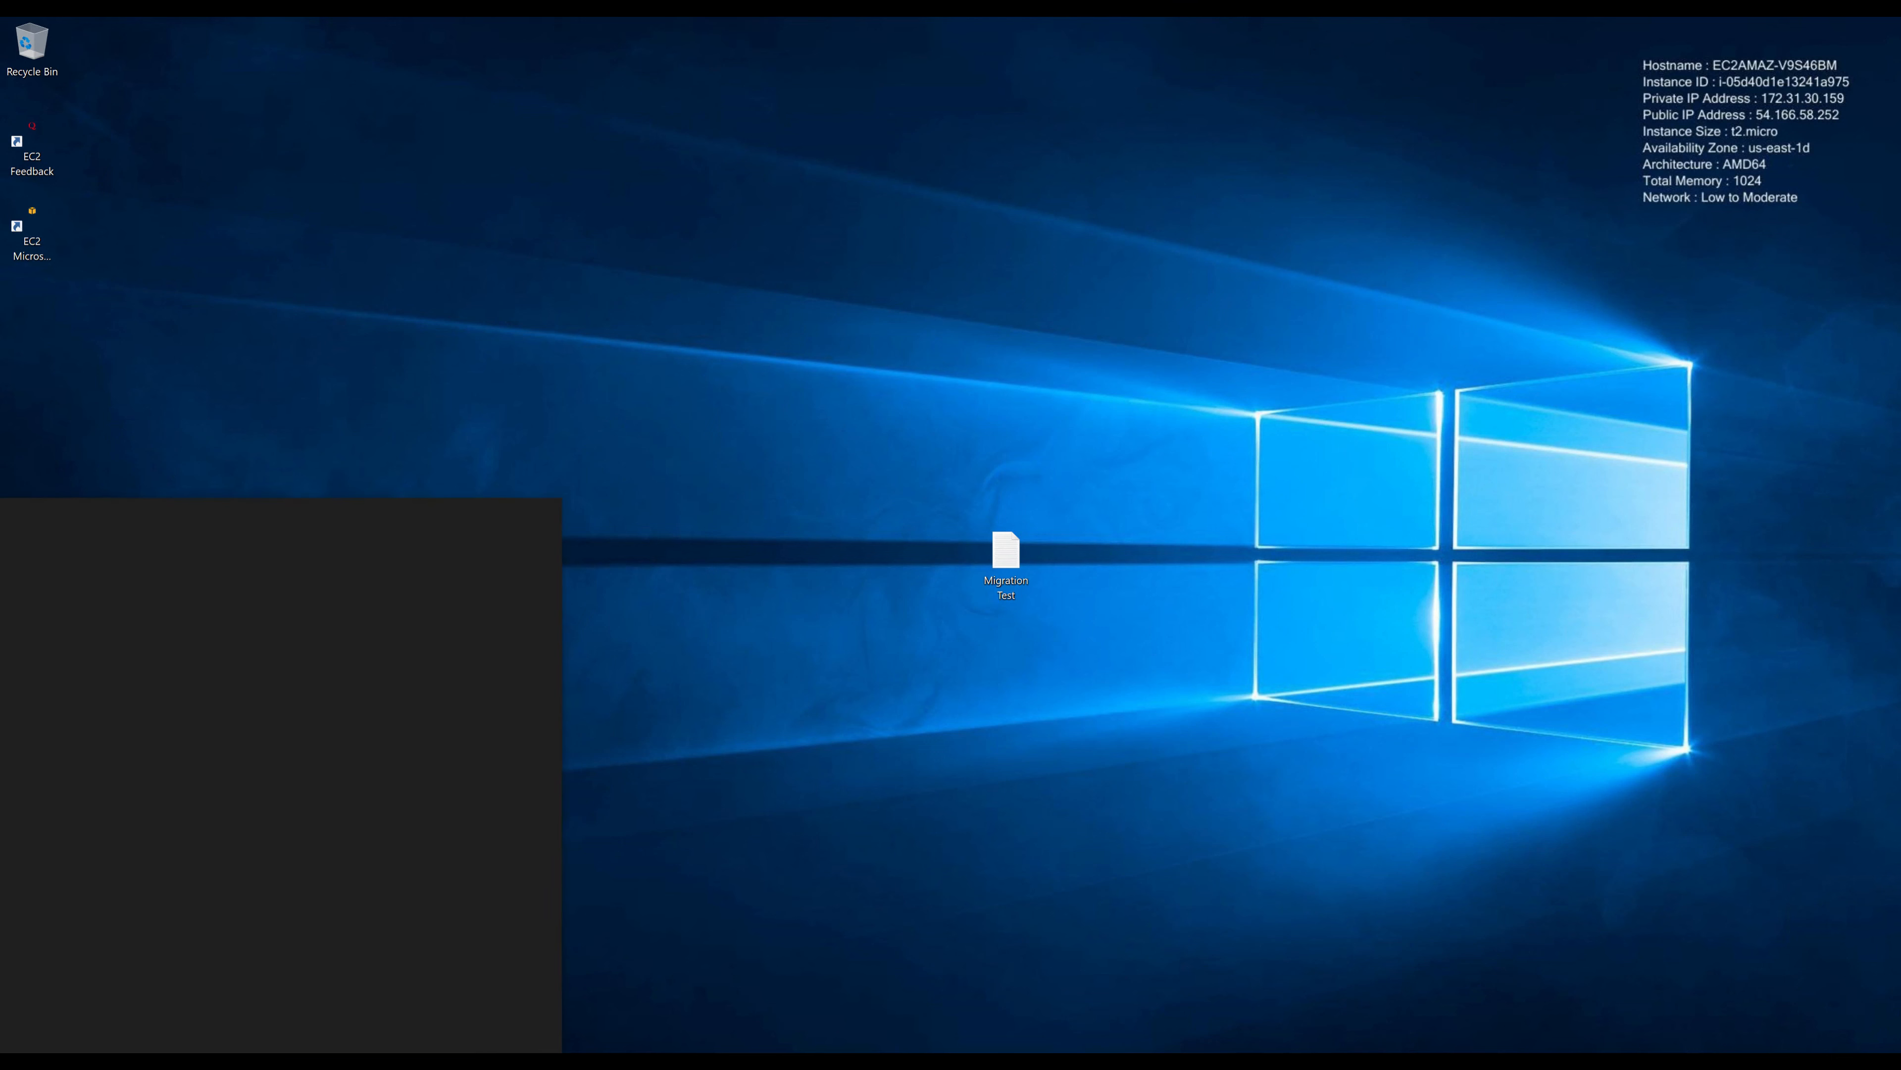
{"action": "key", "text": "super+s"}
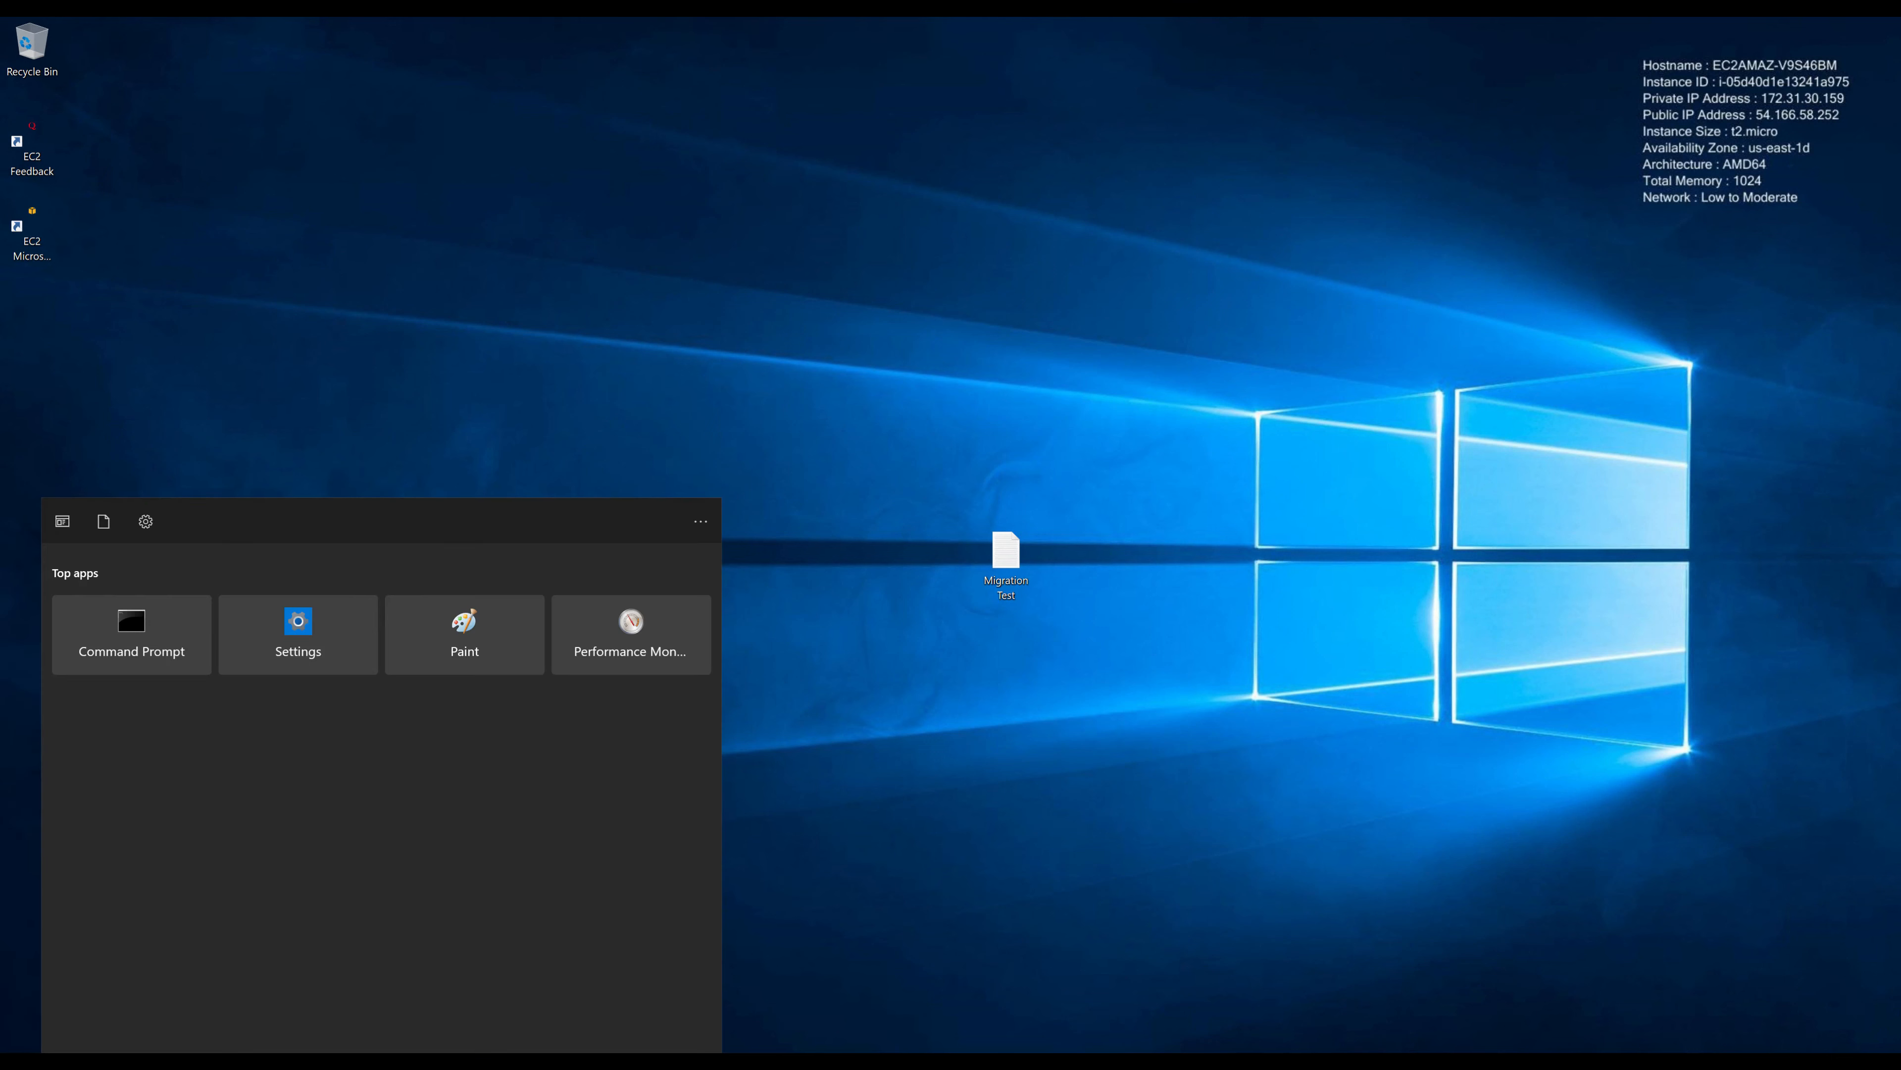
{"action": "type", "text": "control"}
{"action": "key", "text": "Return"}
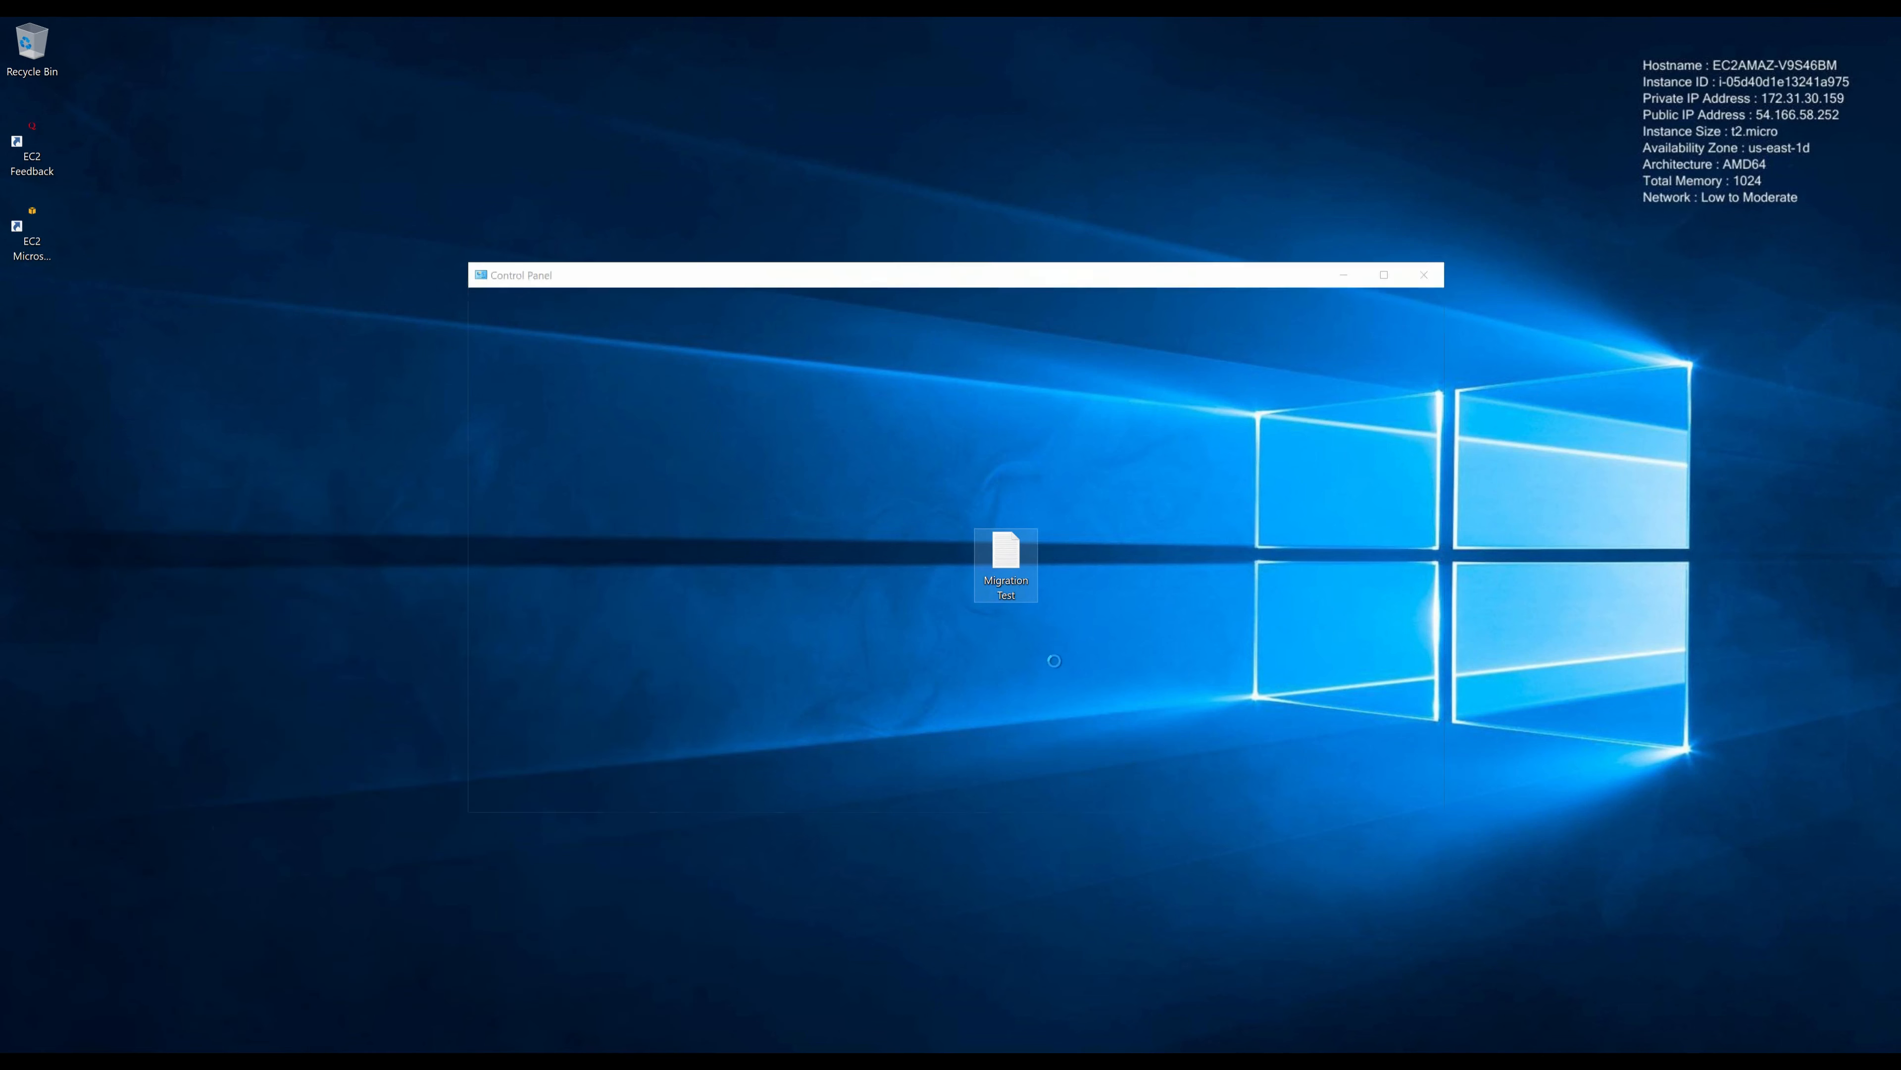
{"action": "left_click", "coordinate": [1223, 352]}
{"action": "left_click", "coordinate": [1250, 413]}
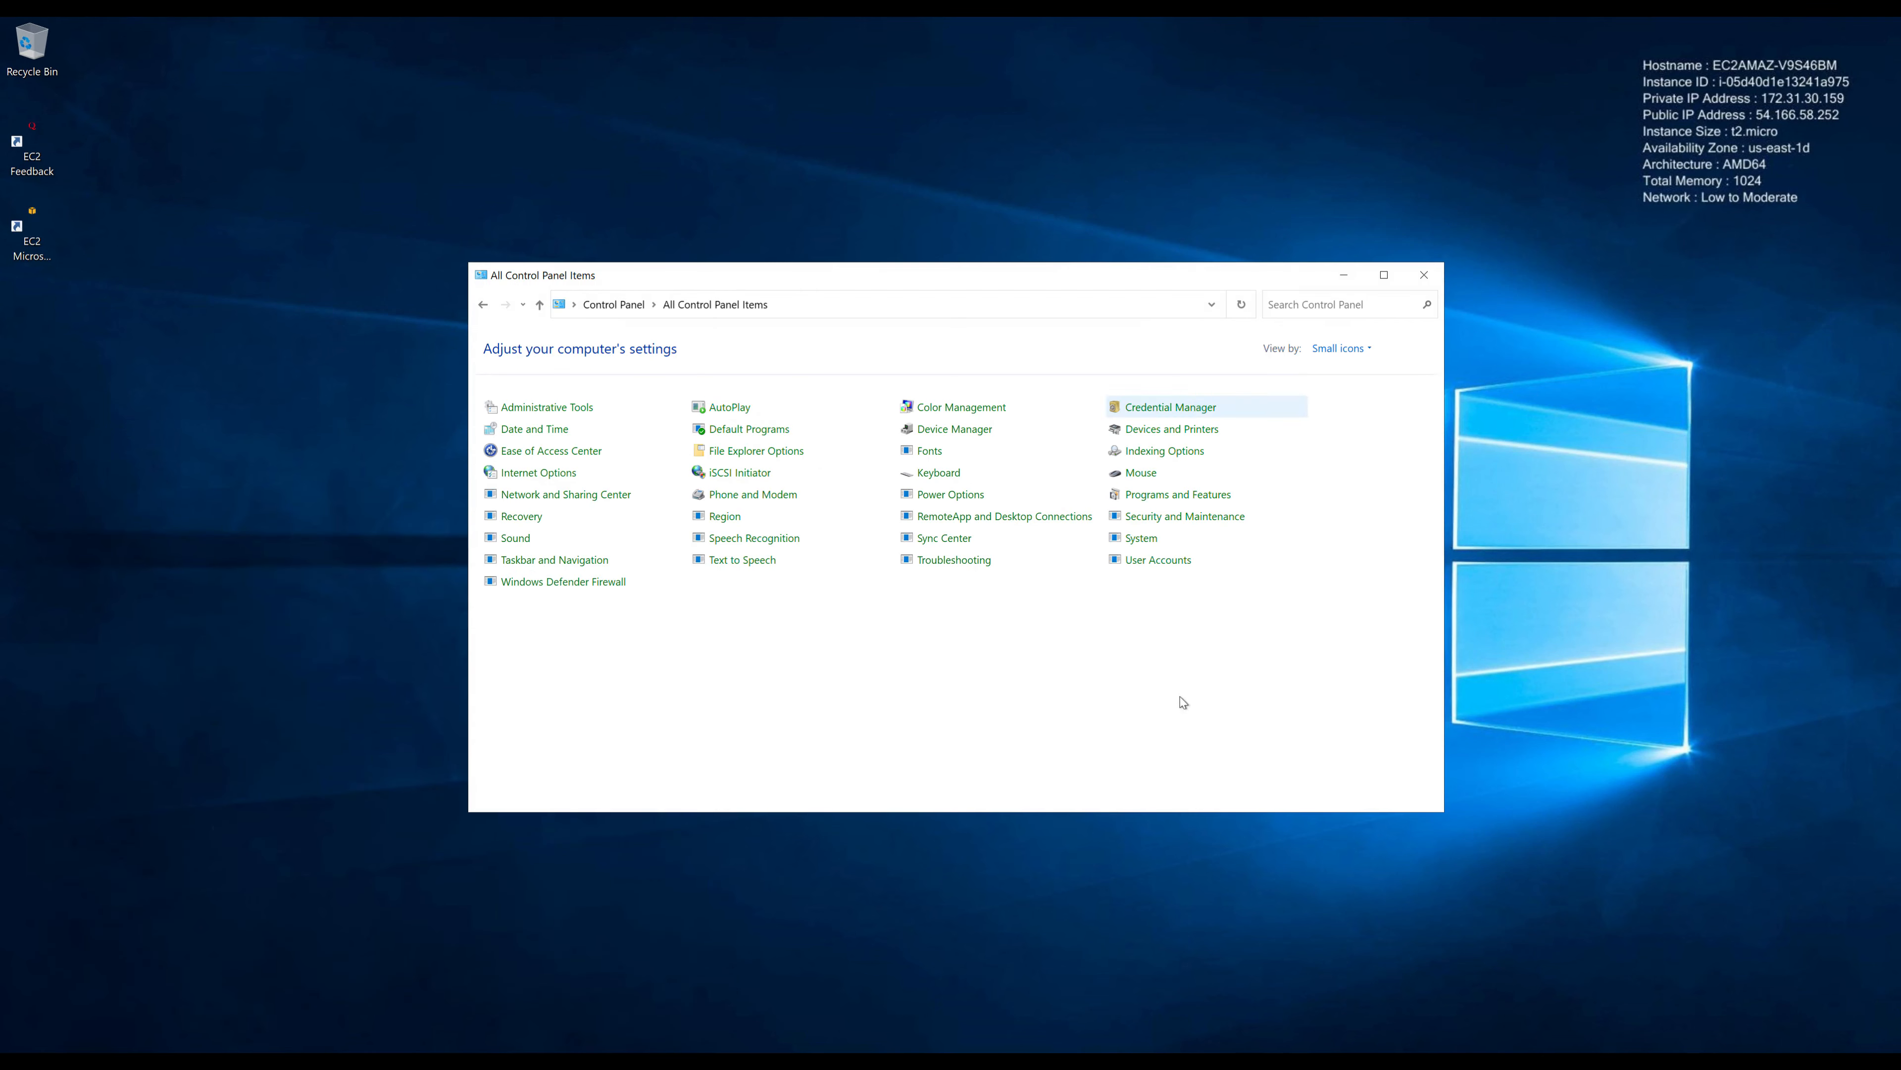
Step: Turn off Windows Defender Firewall for private and public networks, then leave the remote desktop
{"action": "left_click", "coordinate": [559, 583]}
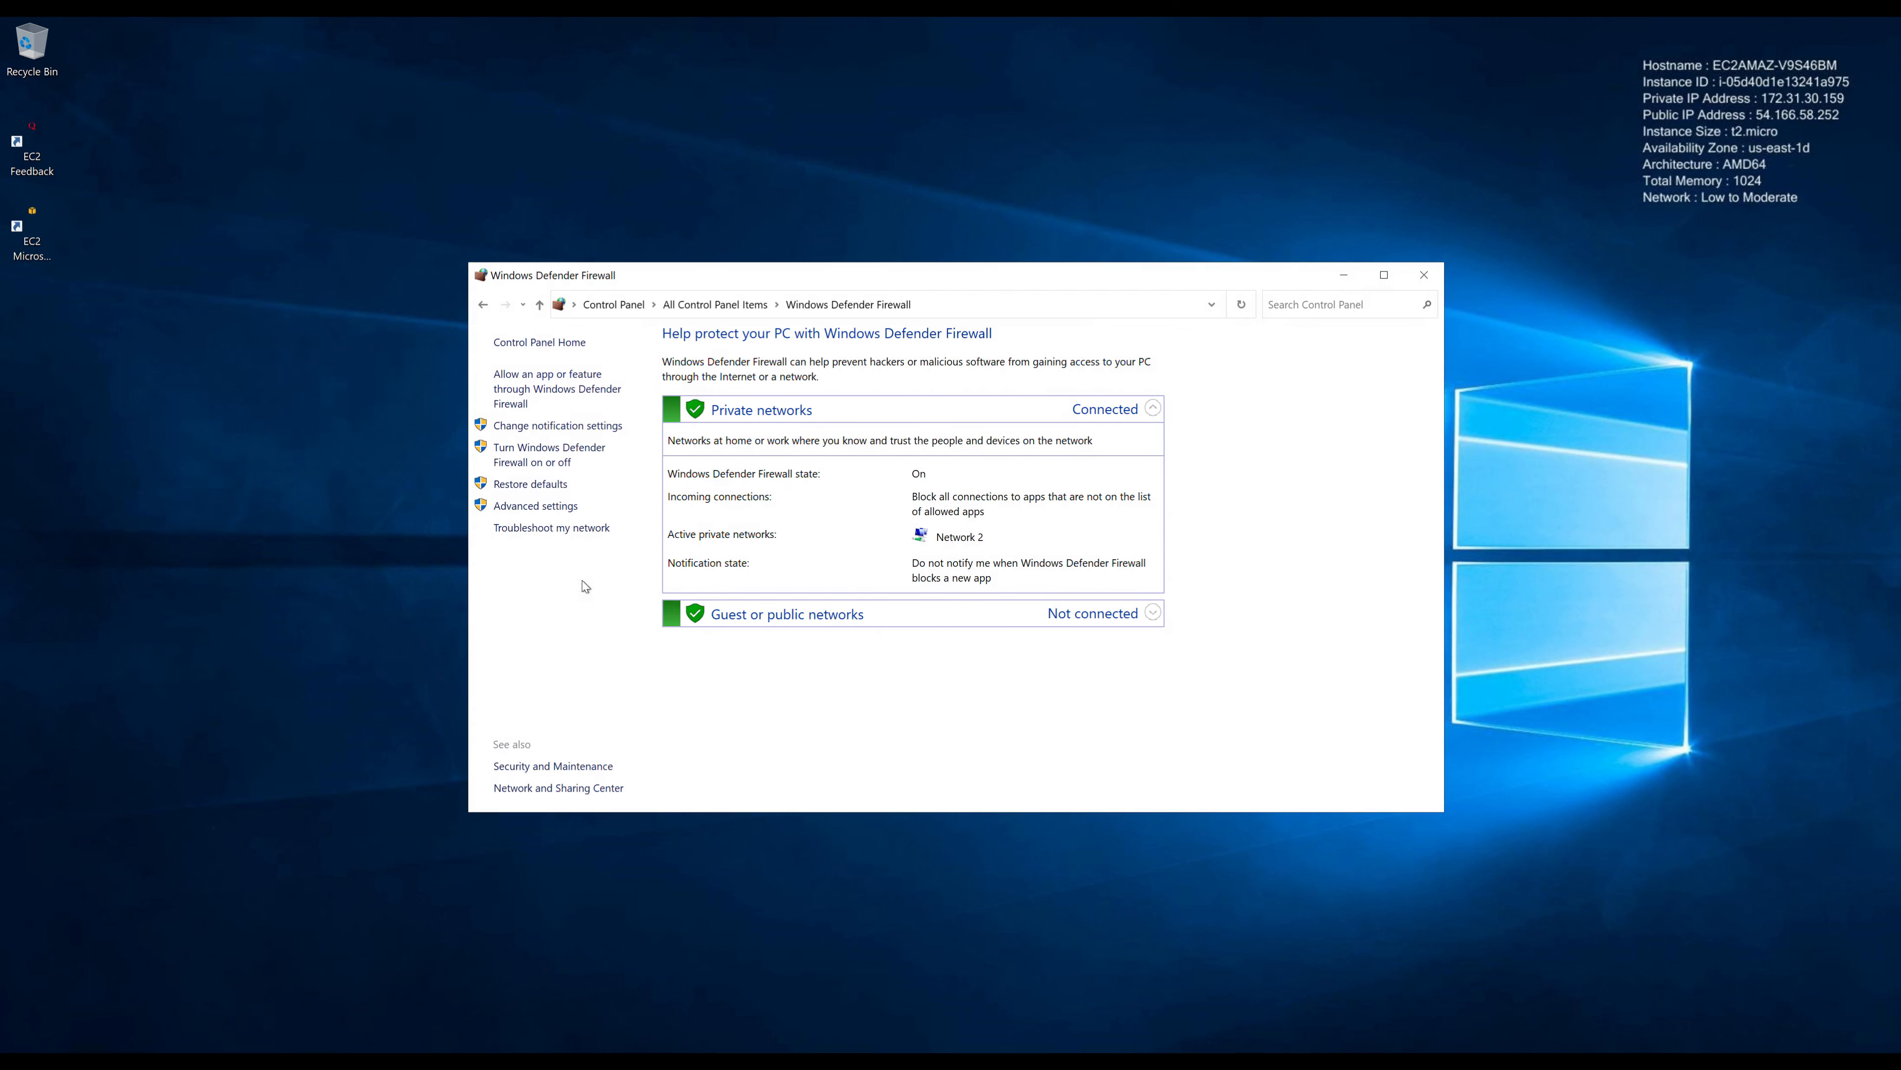
{"action": "left_click", "coordinate": [575, 456]}
{"action": "left_click", "coordinate": [810, 477]}
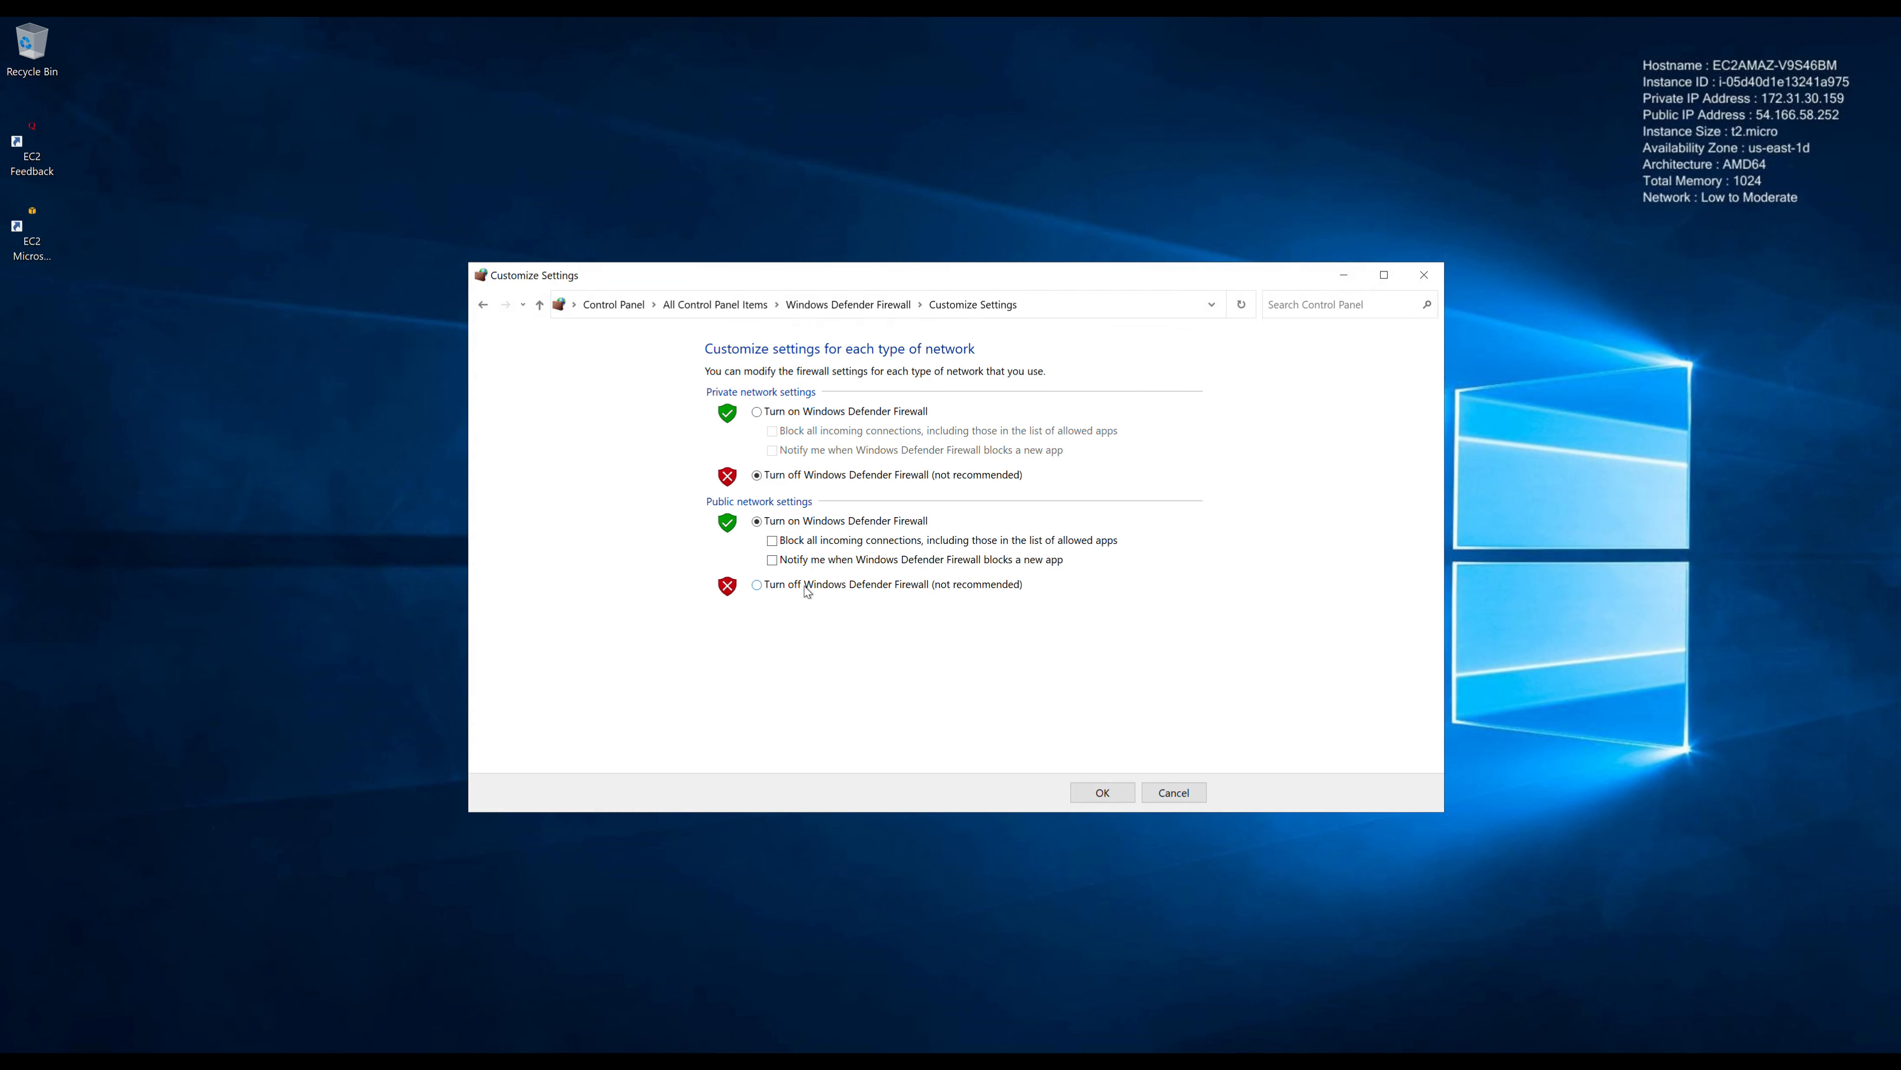
{"action": "left_click", "coordinate": [807, 590]}
{"action": "left_click", "coordinate": [1102, 794]}
{"action": "left_click", "coordinate": [1424, 275]}
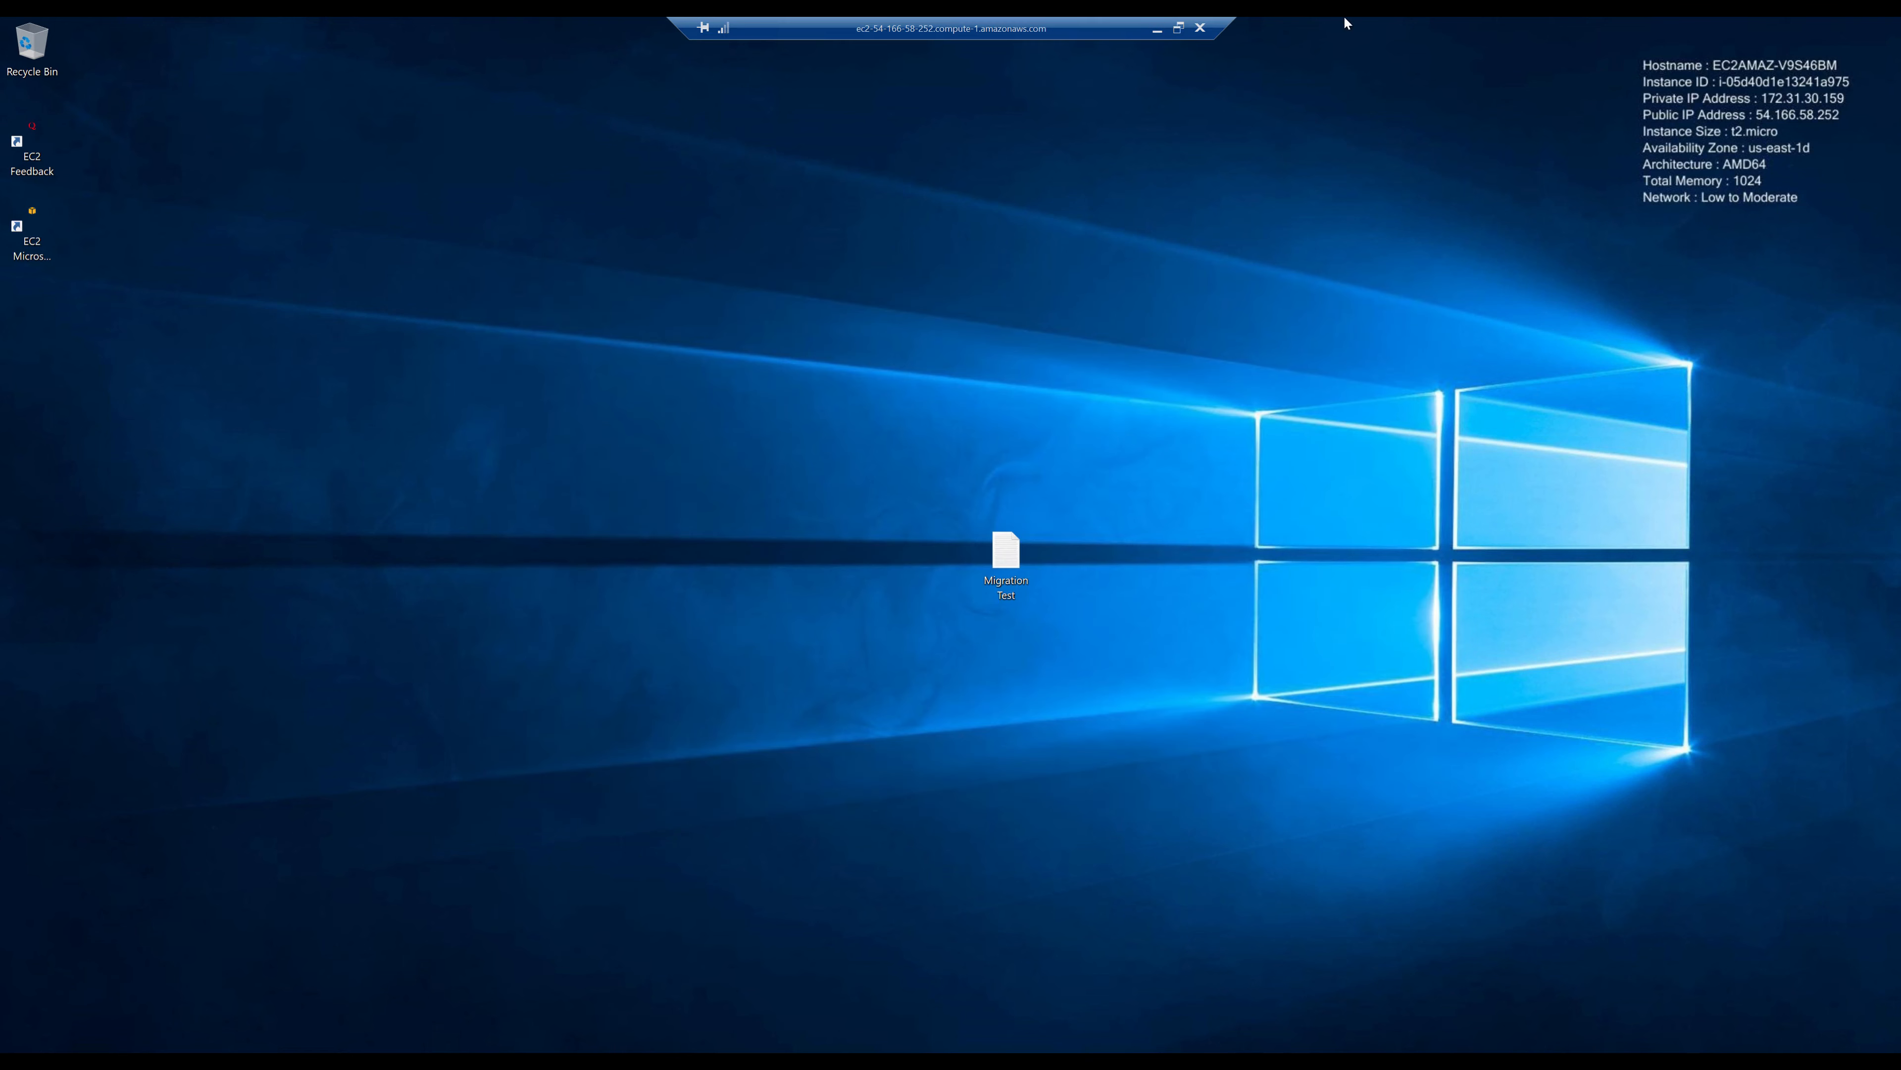
{"action": "left_click", "coordinate": [1192, 25]}
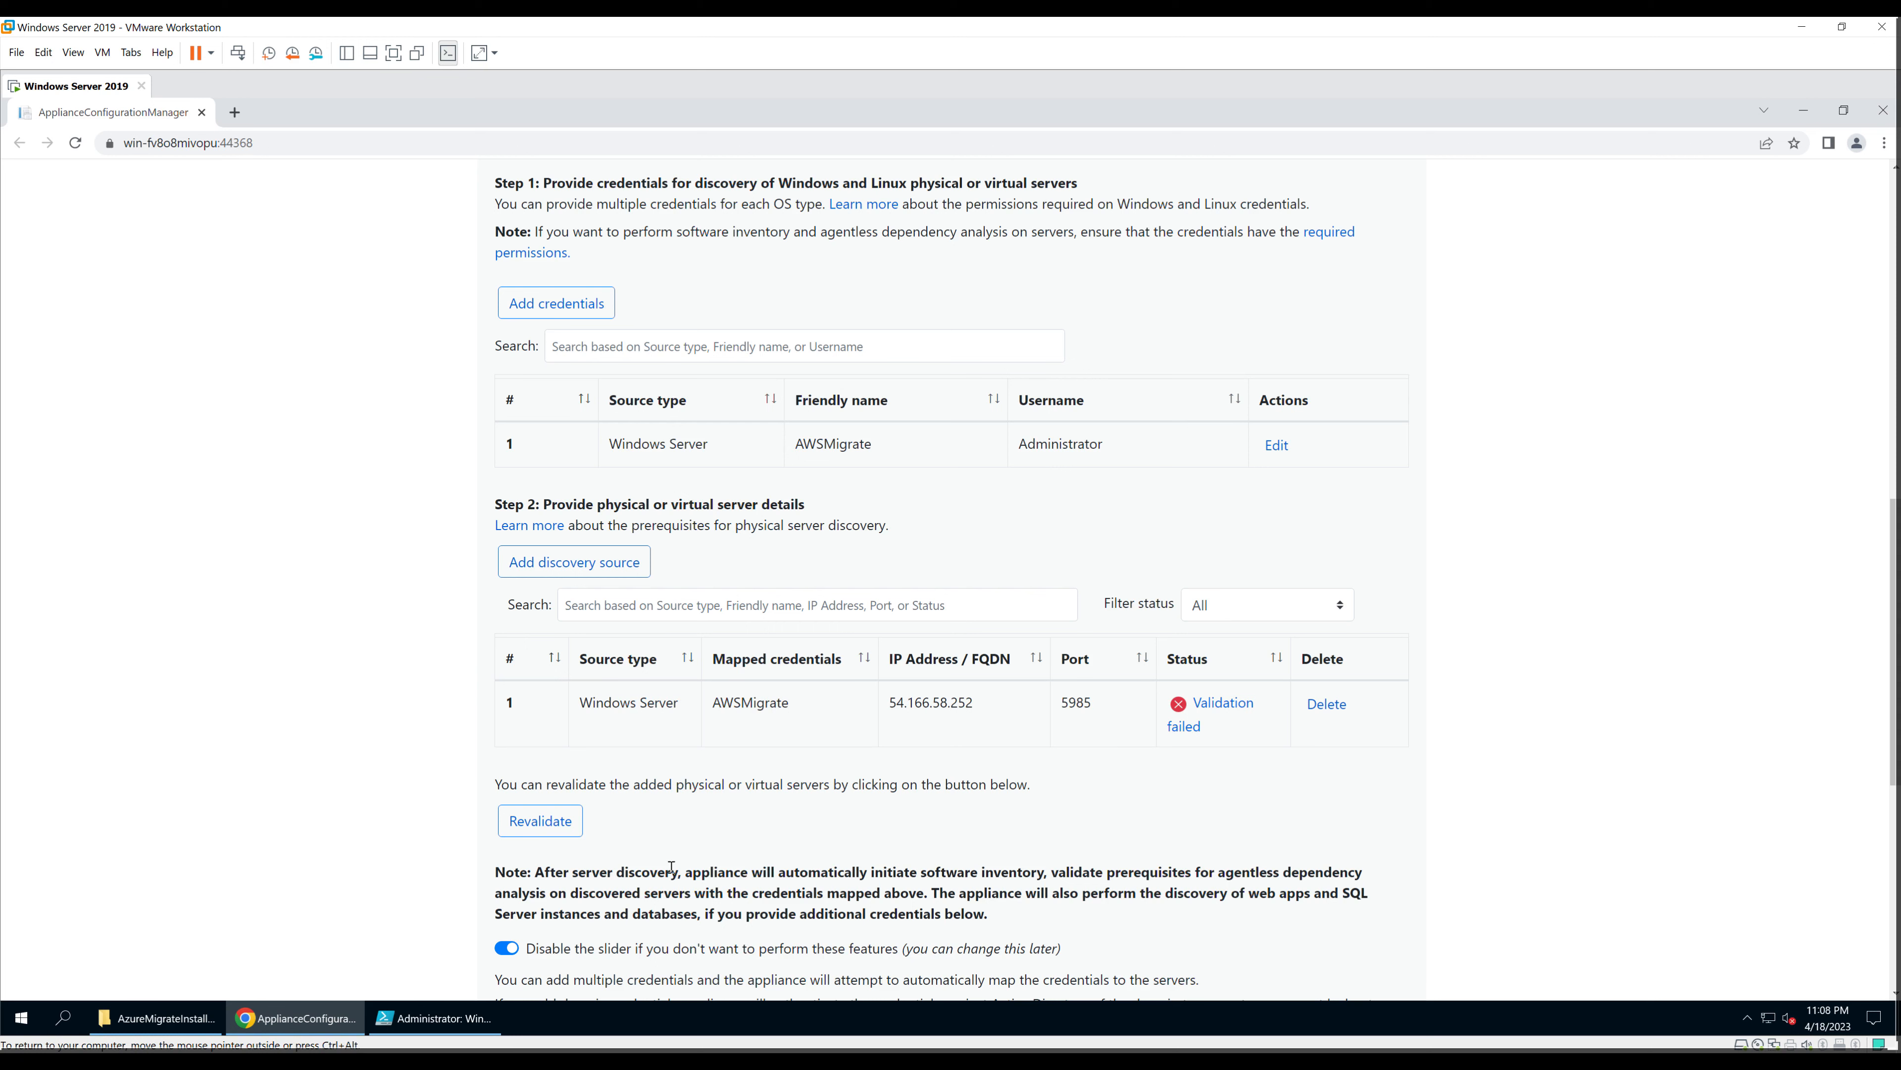
{"action": "mouse_move", "coordinate": [296, 1017]}
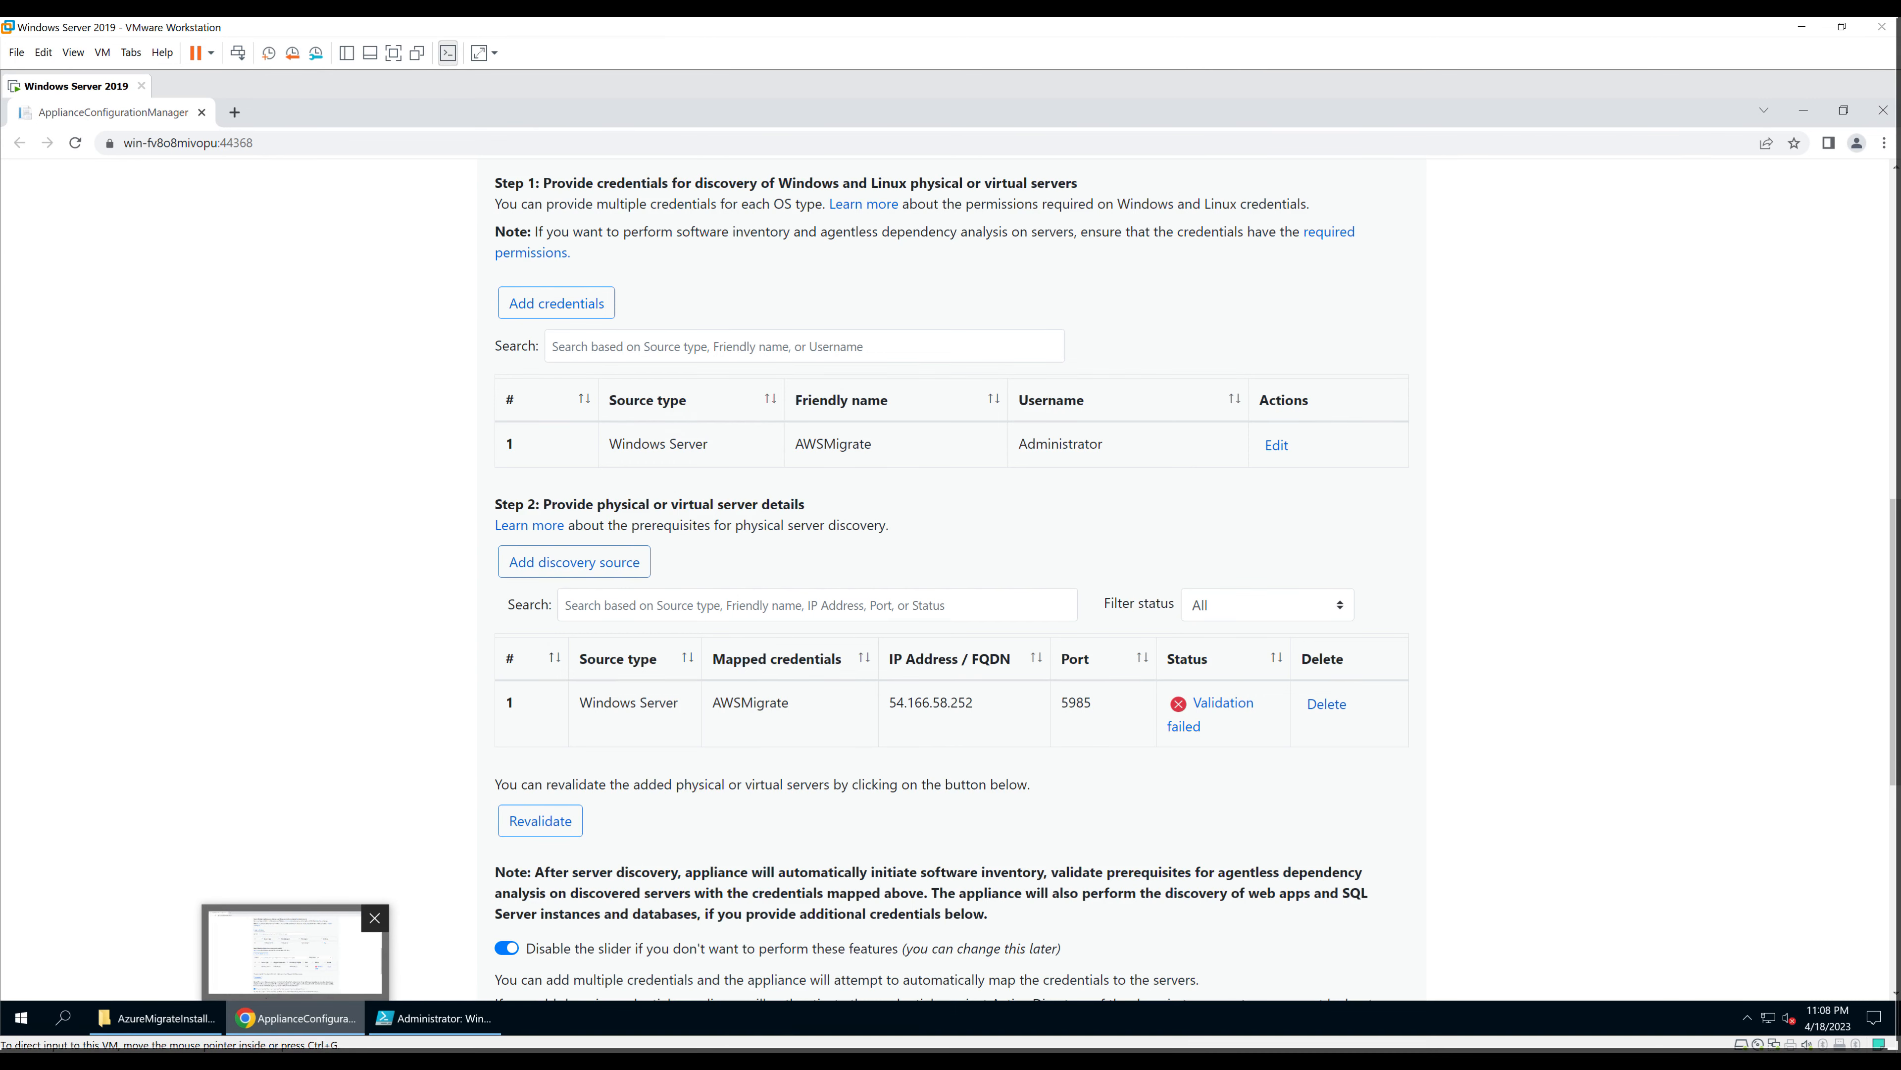
{"action": "key", "text": "alt+Tab"}
Step: From the AWS2Azure instance's Security tab, reach launch-wizard-1's inbound rules editor showing the RDP 3389 rule
{"action": "left_click", "coordinate": [316, 33]}
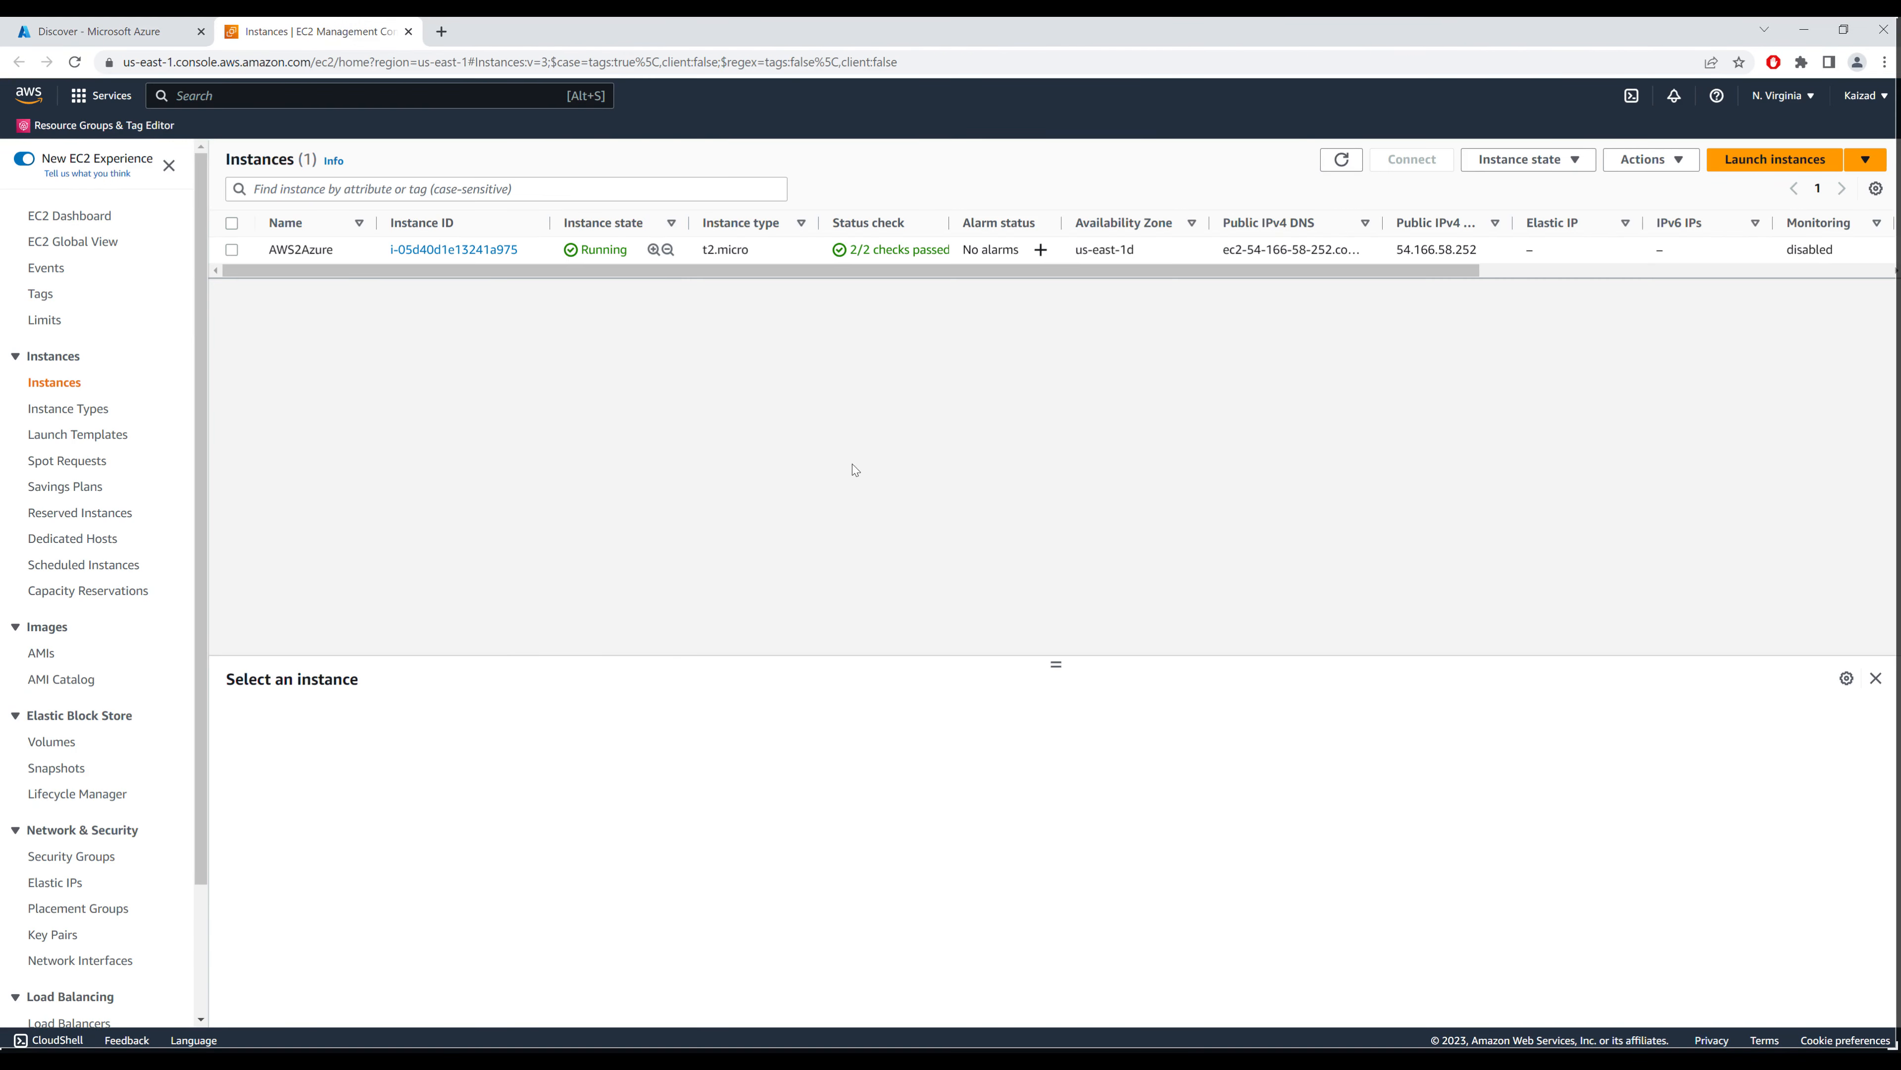
{"action": "scroll", "coordinate": [108, 651], "scroll_direction": "down", "scroll_amount": 1}
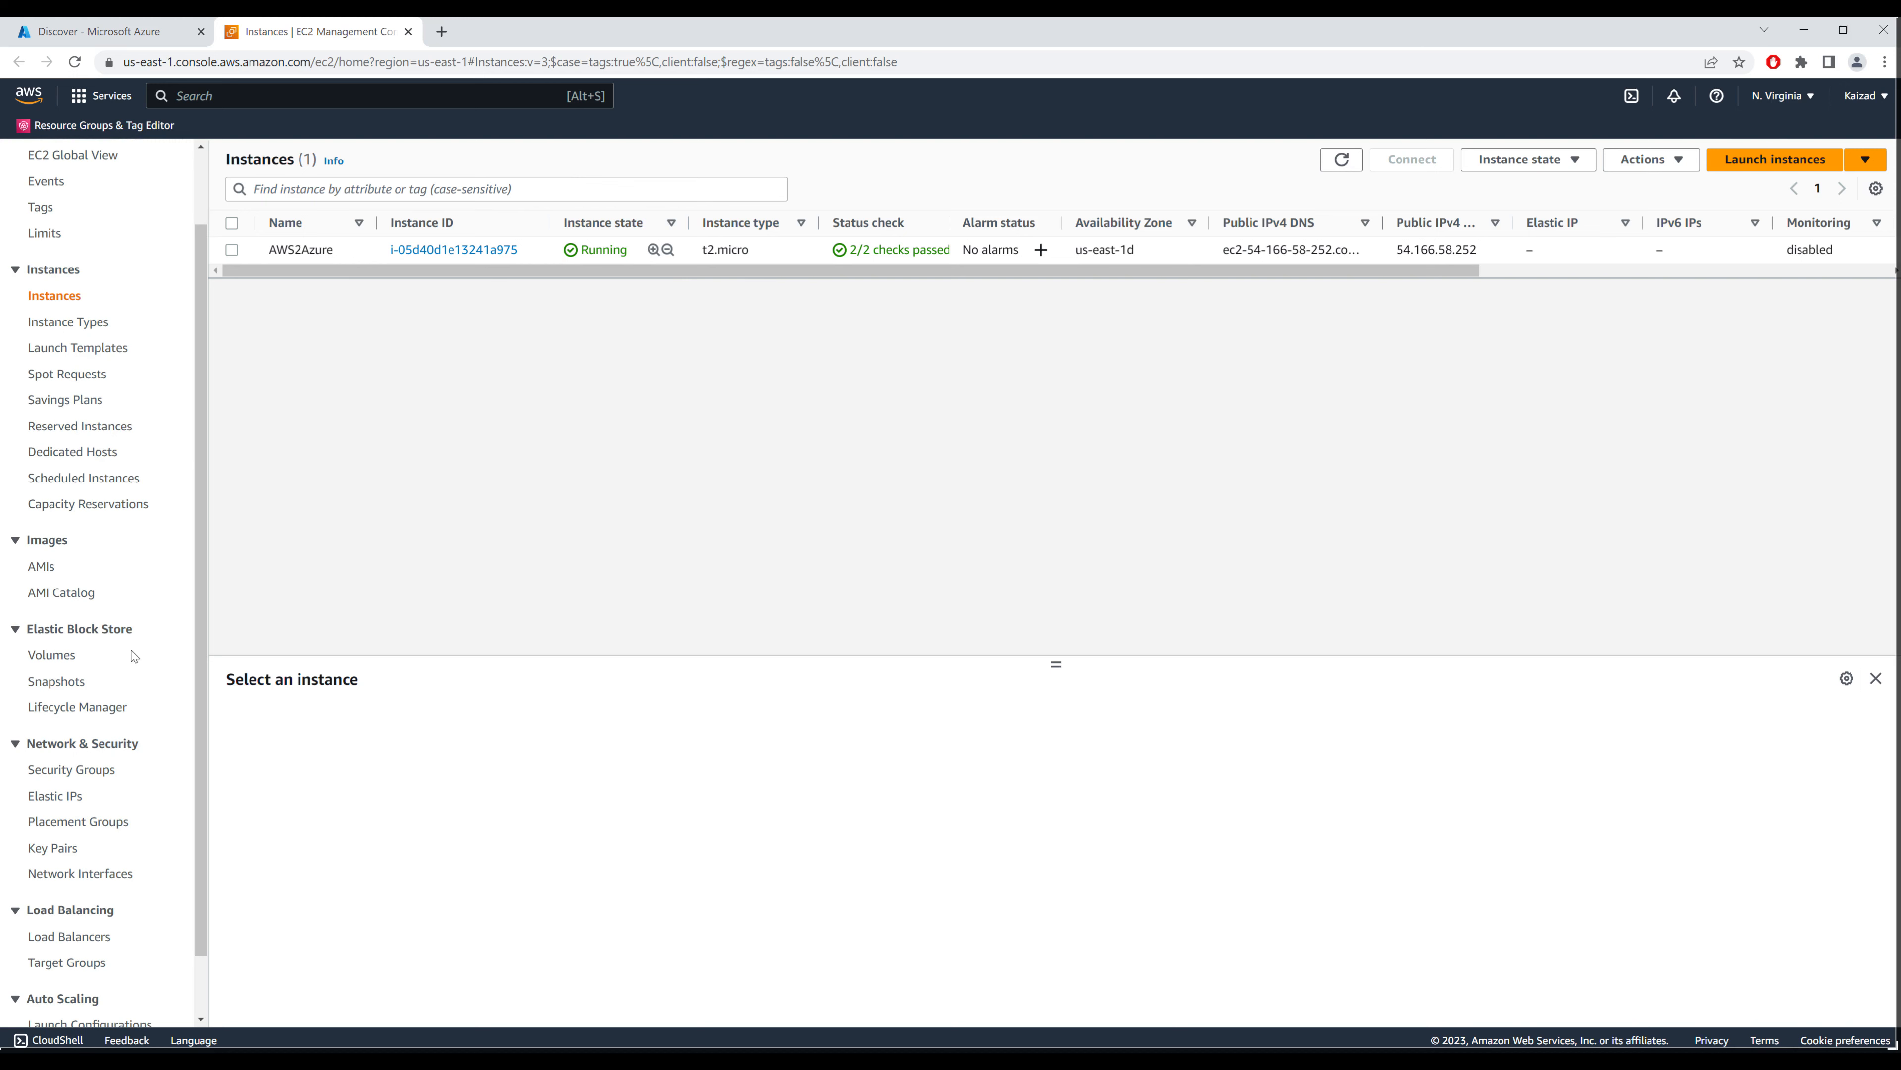
{"action": "left_click", "coordinate": [89, 767]}
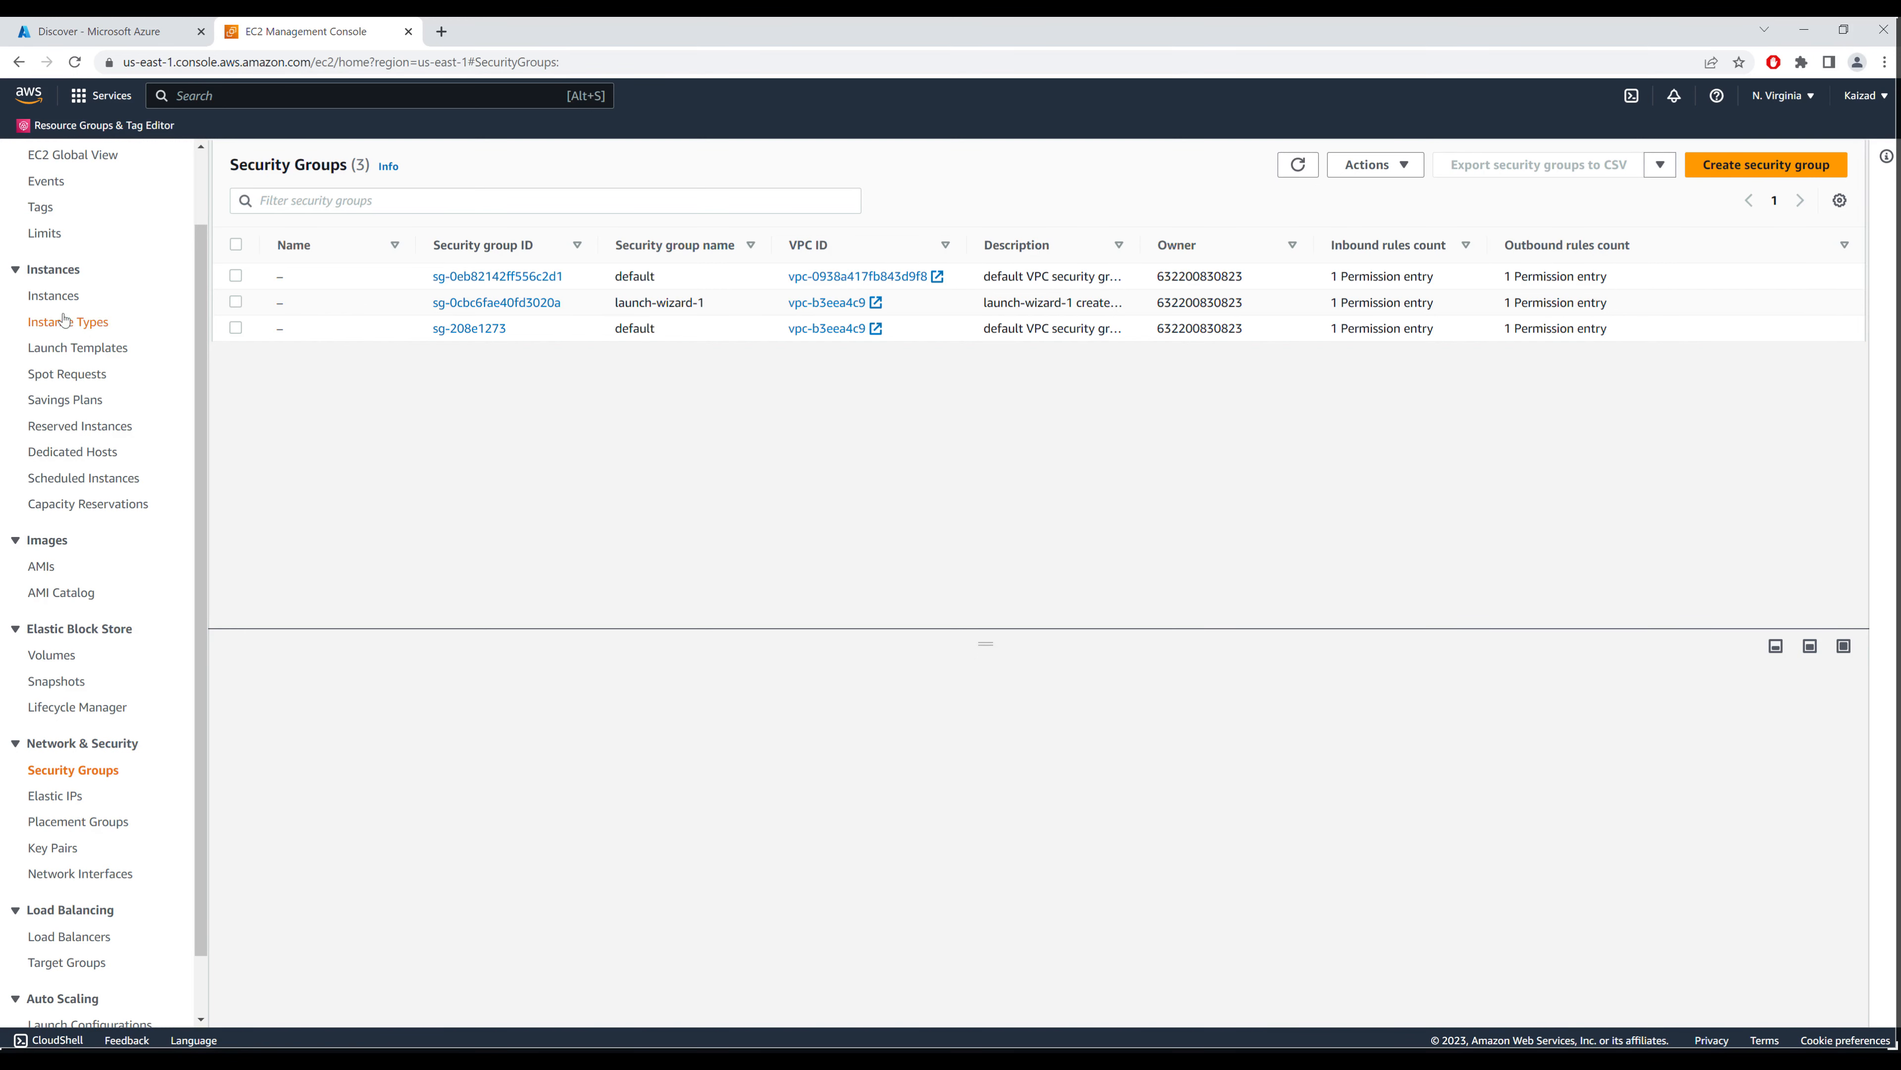
{"action": "left_click", "coordinate": [54, 295]}
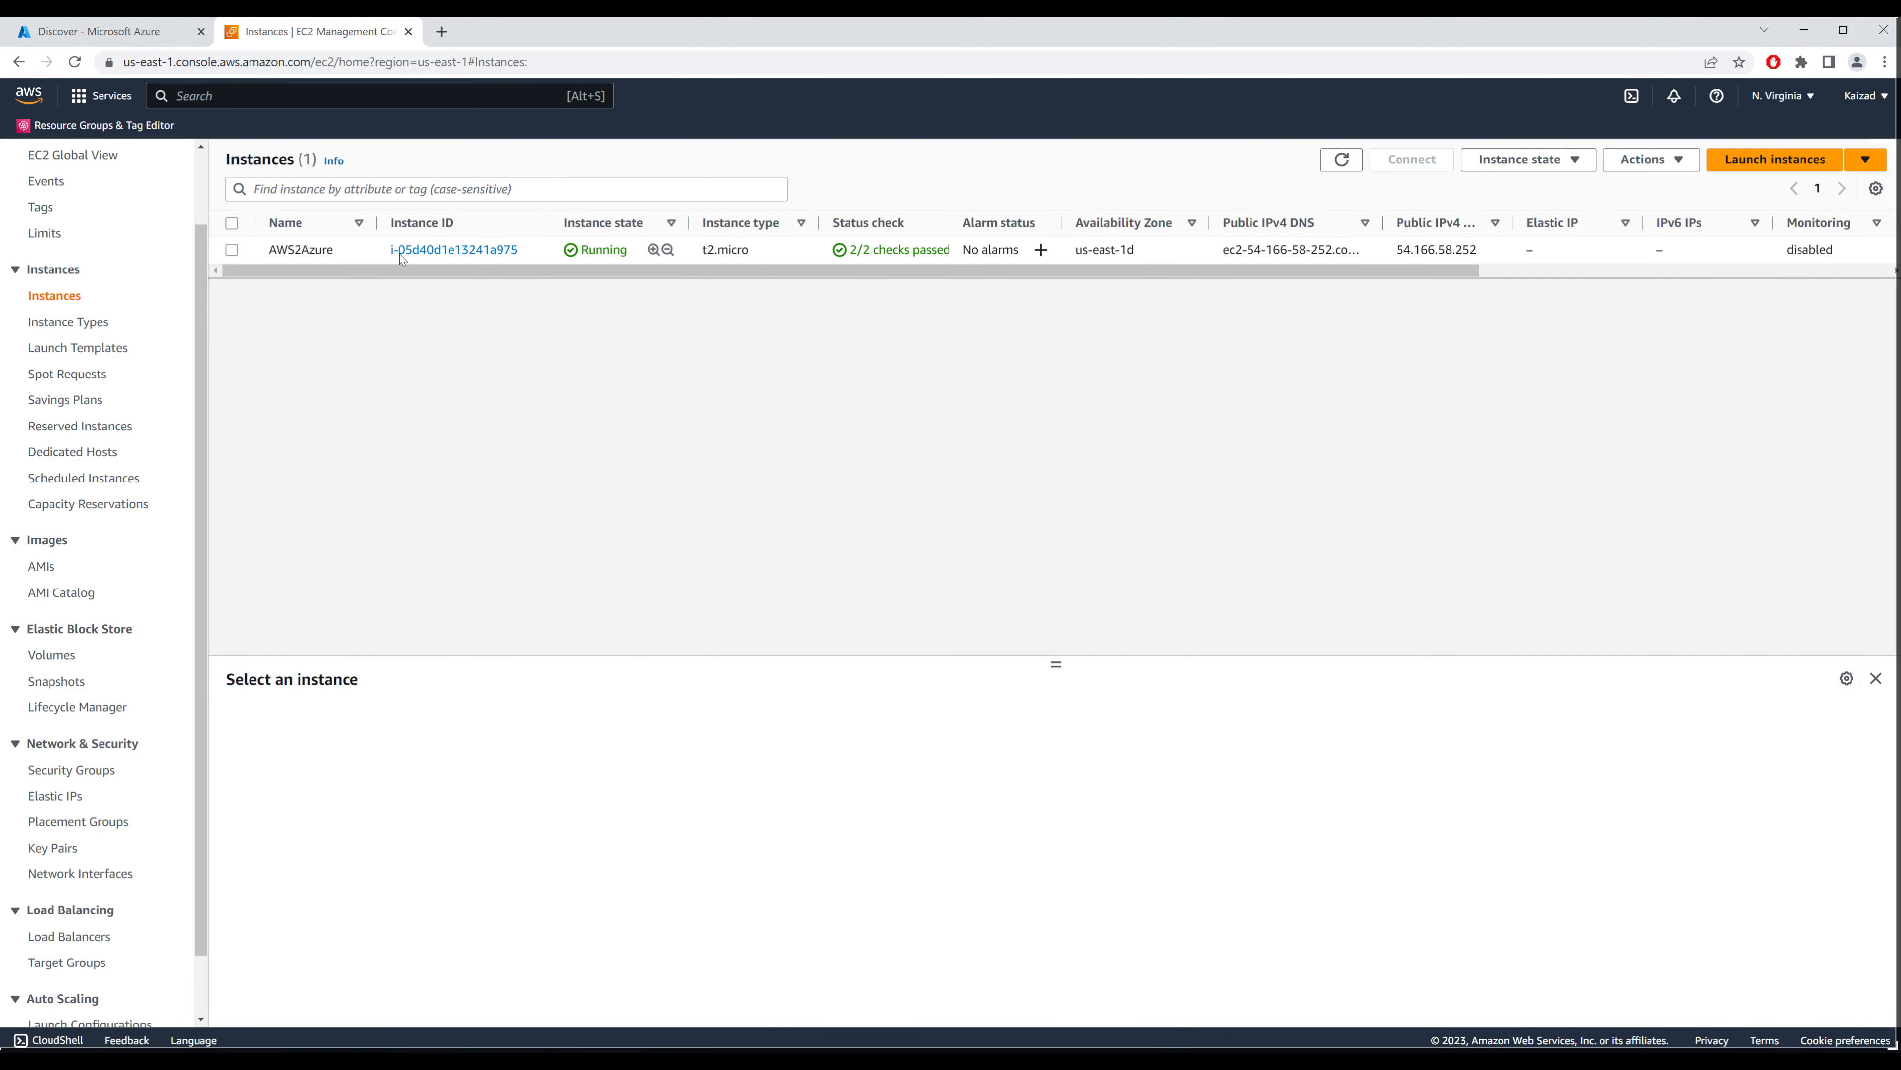
{"action": "left_click", "coordinate": [402, 251]}
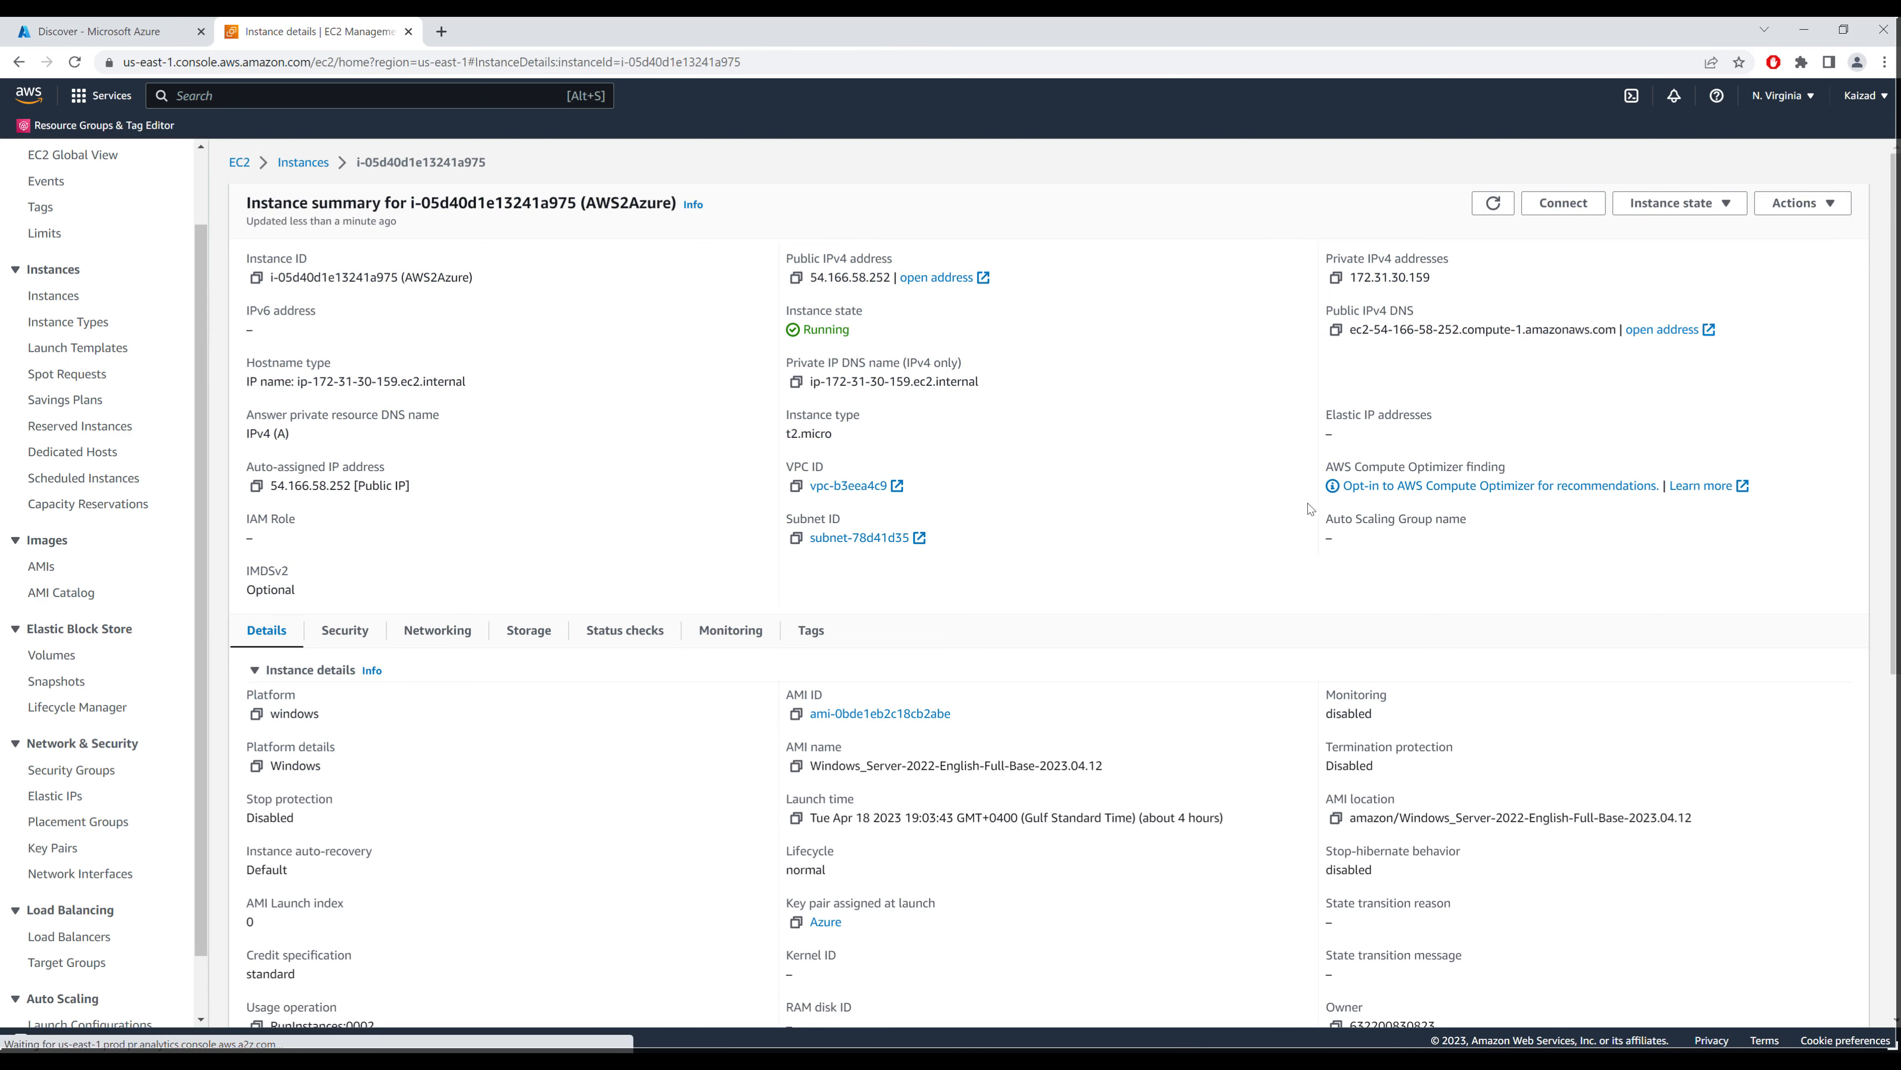
{"action": "left_click", "coordinate": [344, 629]}
{"action": "scroll", "coordinate": [599, 729], "scroll_direction": "down", "scroll_amount": 1}
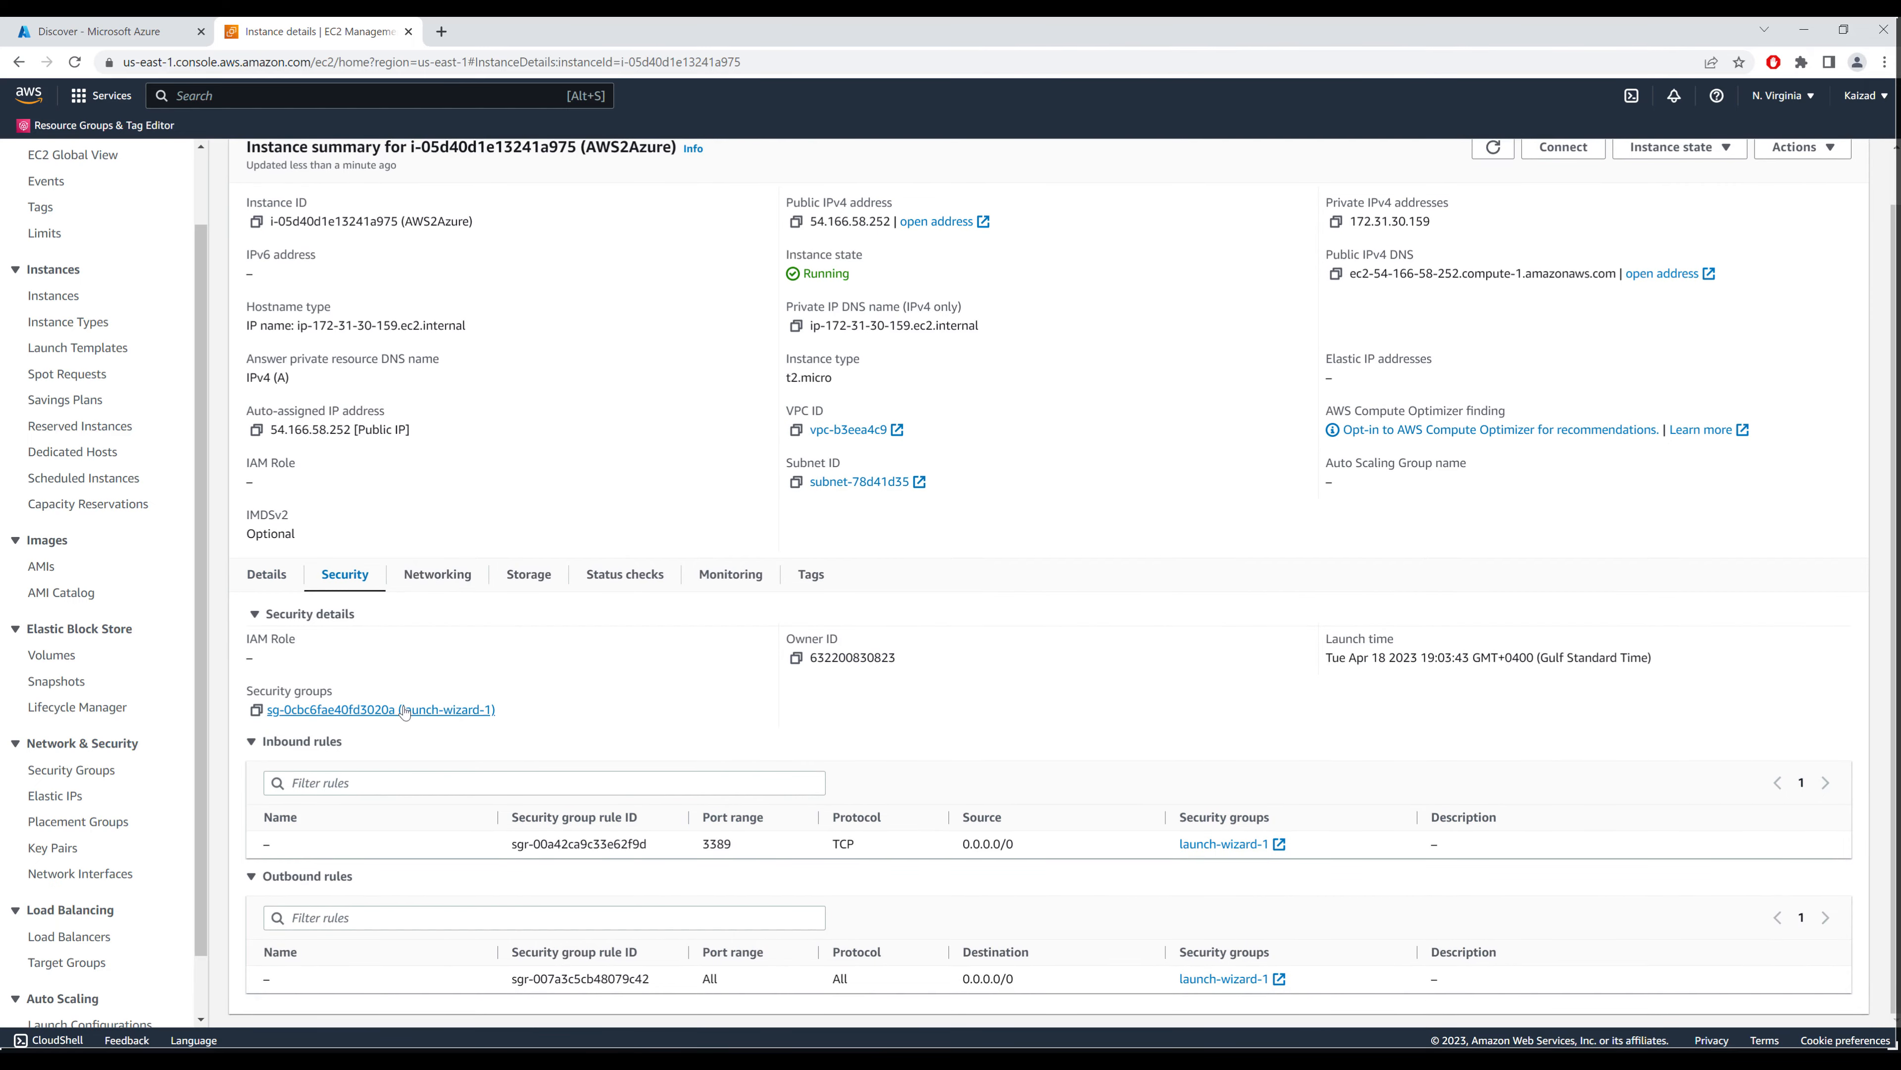
{"action": "left_click", "coordinate": [404, 716]}
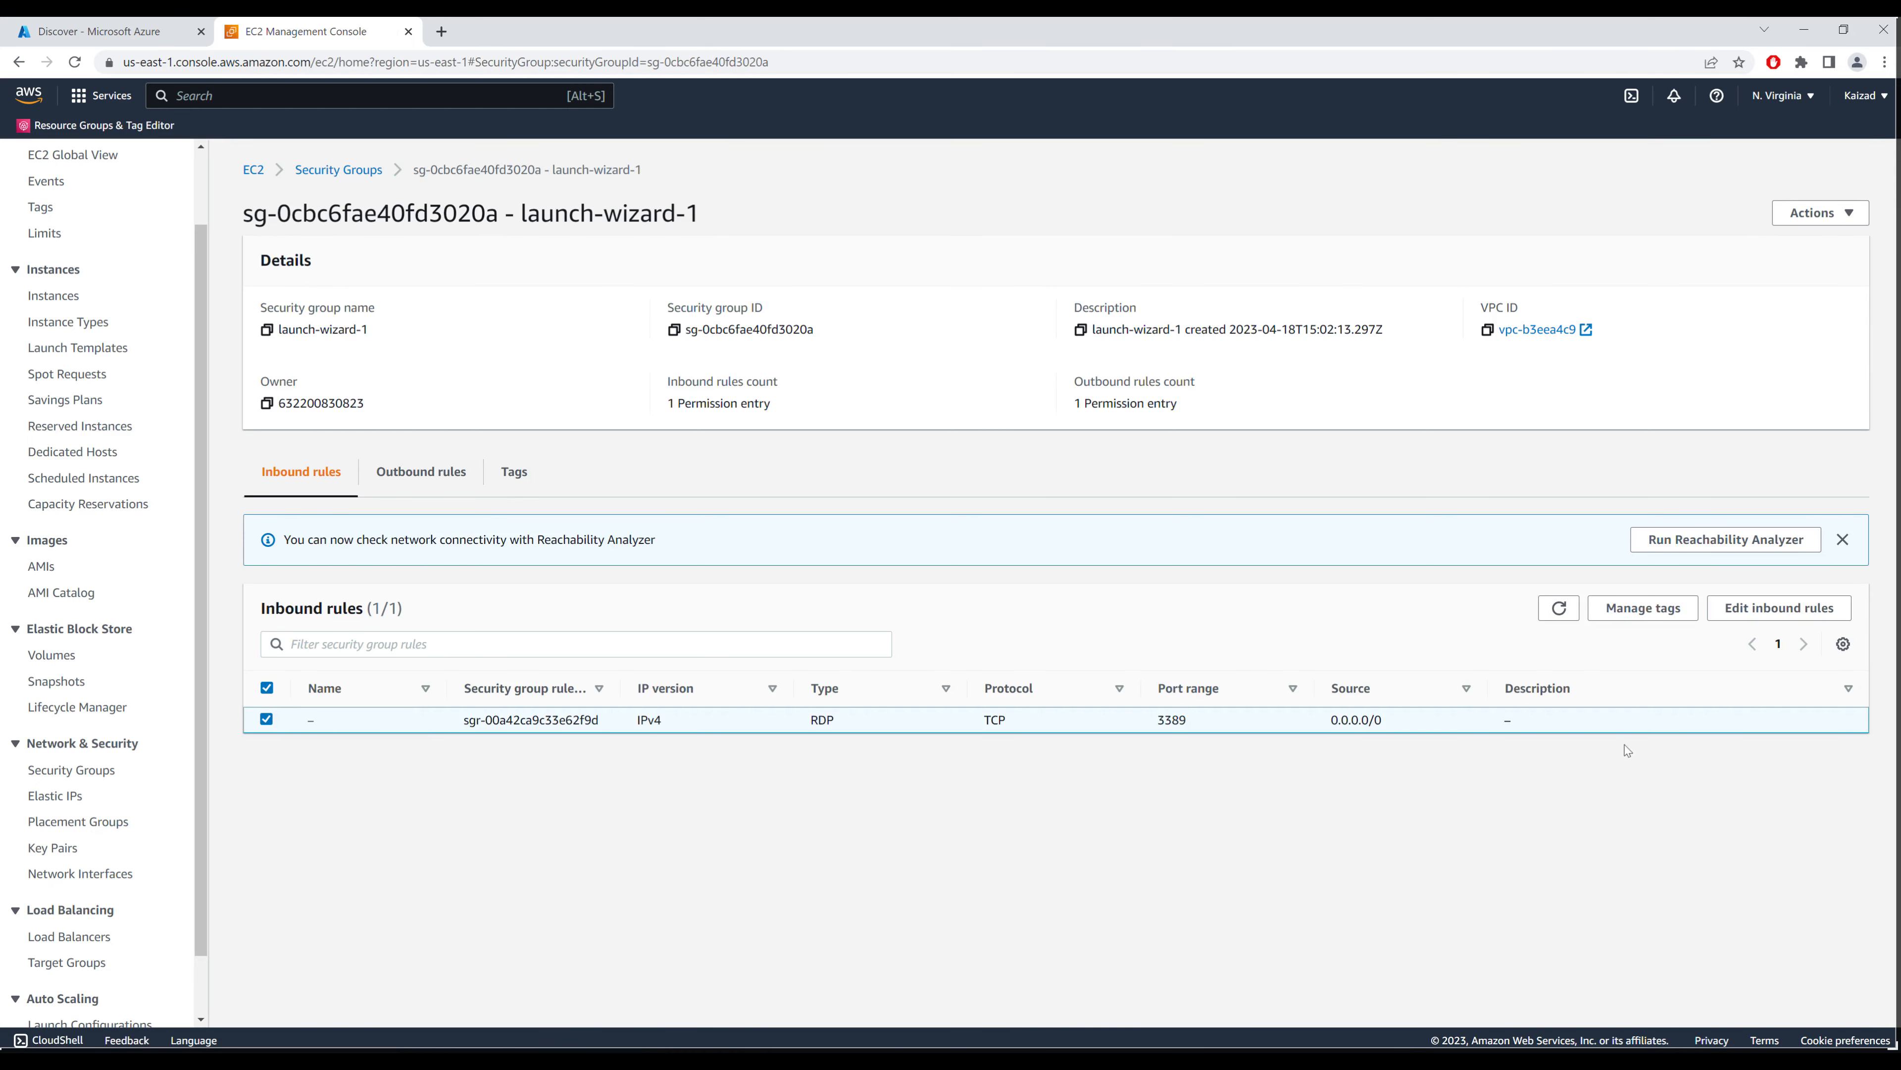
{"action": "left_click", "coordinate": [1798, 615]}
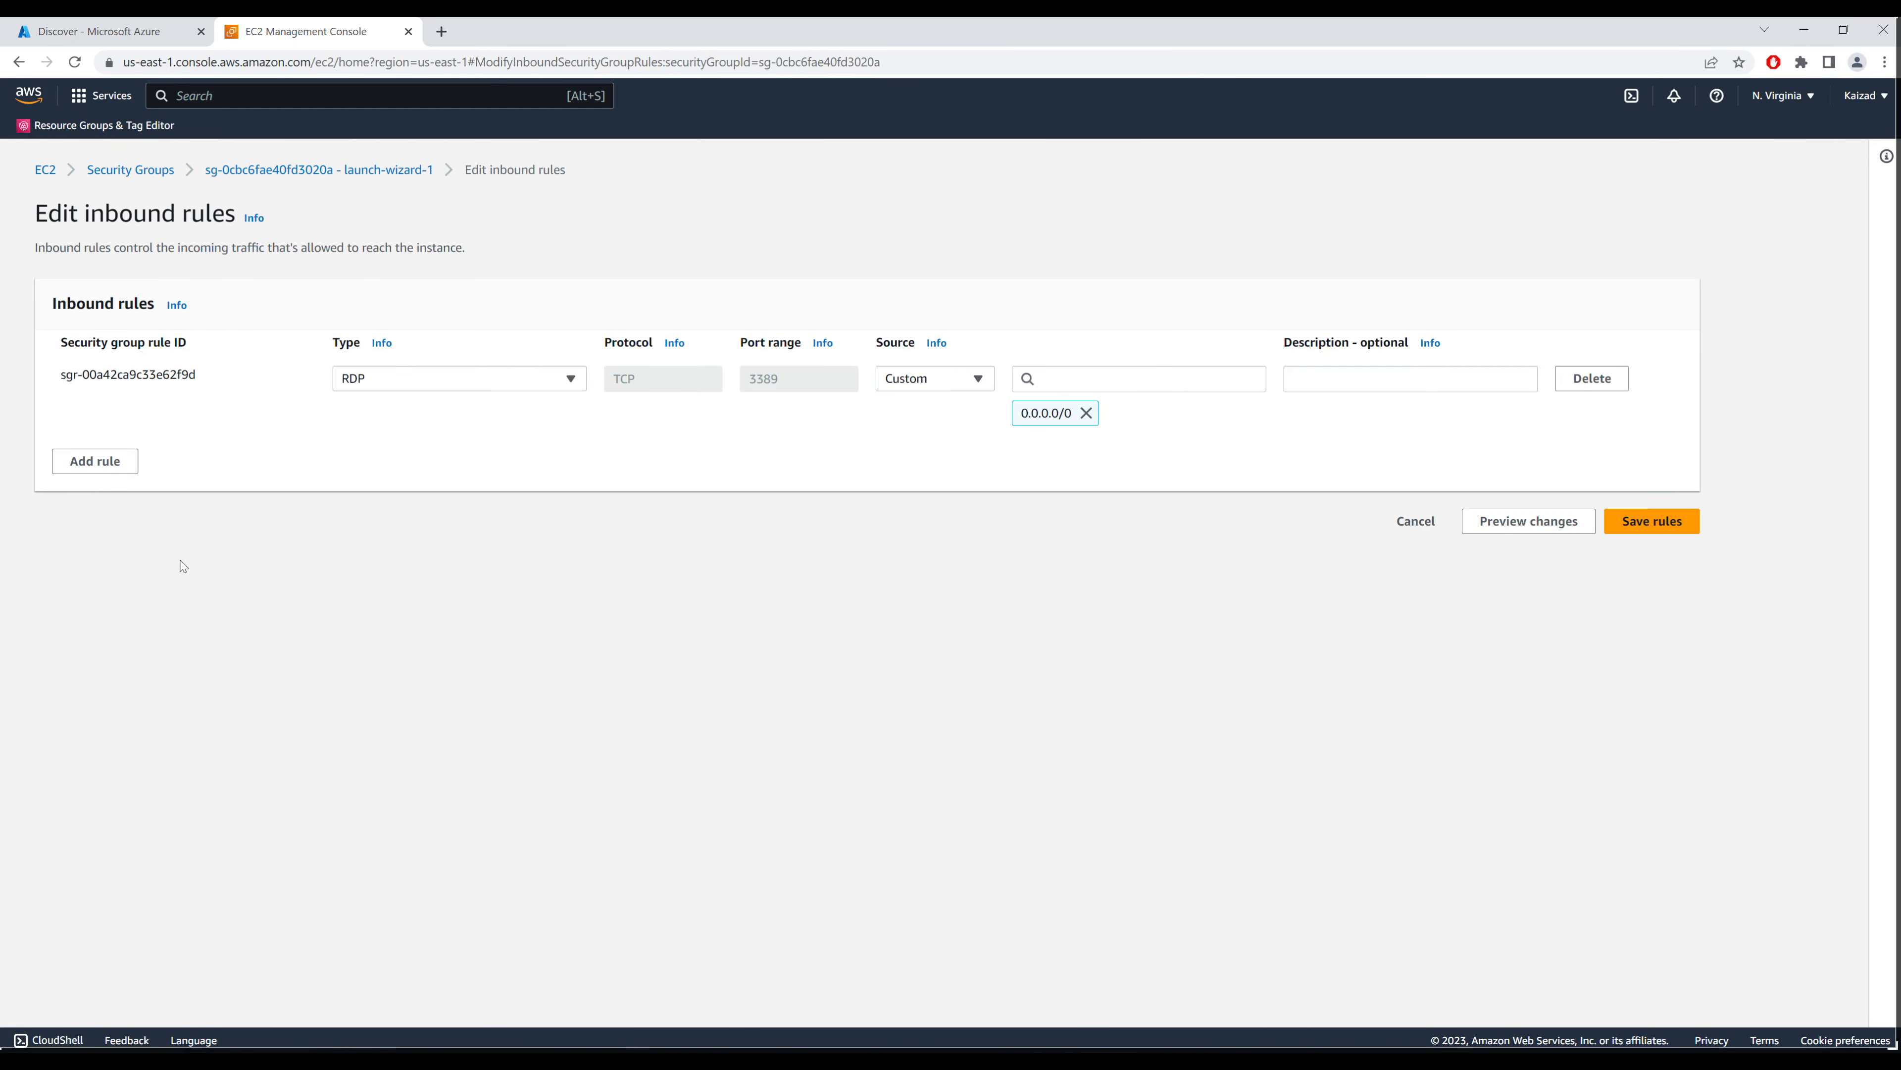
Step: Add an inbound rule for TCP port 5985 from Anywhere-IPv4 (0.0.0.0/0) and save the rules
{"action": "left_click", "coordinate": [118, 465]}
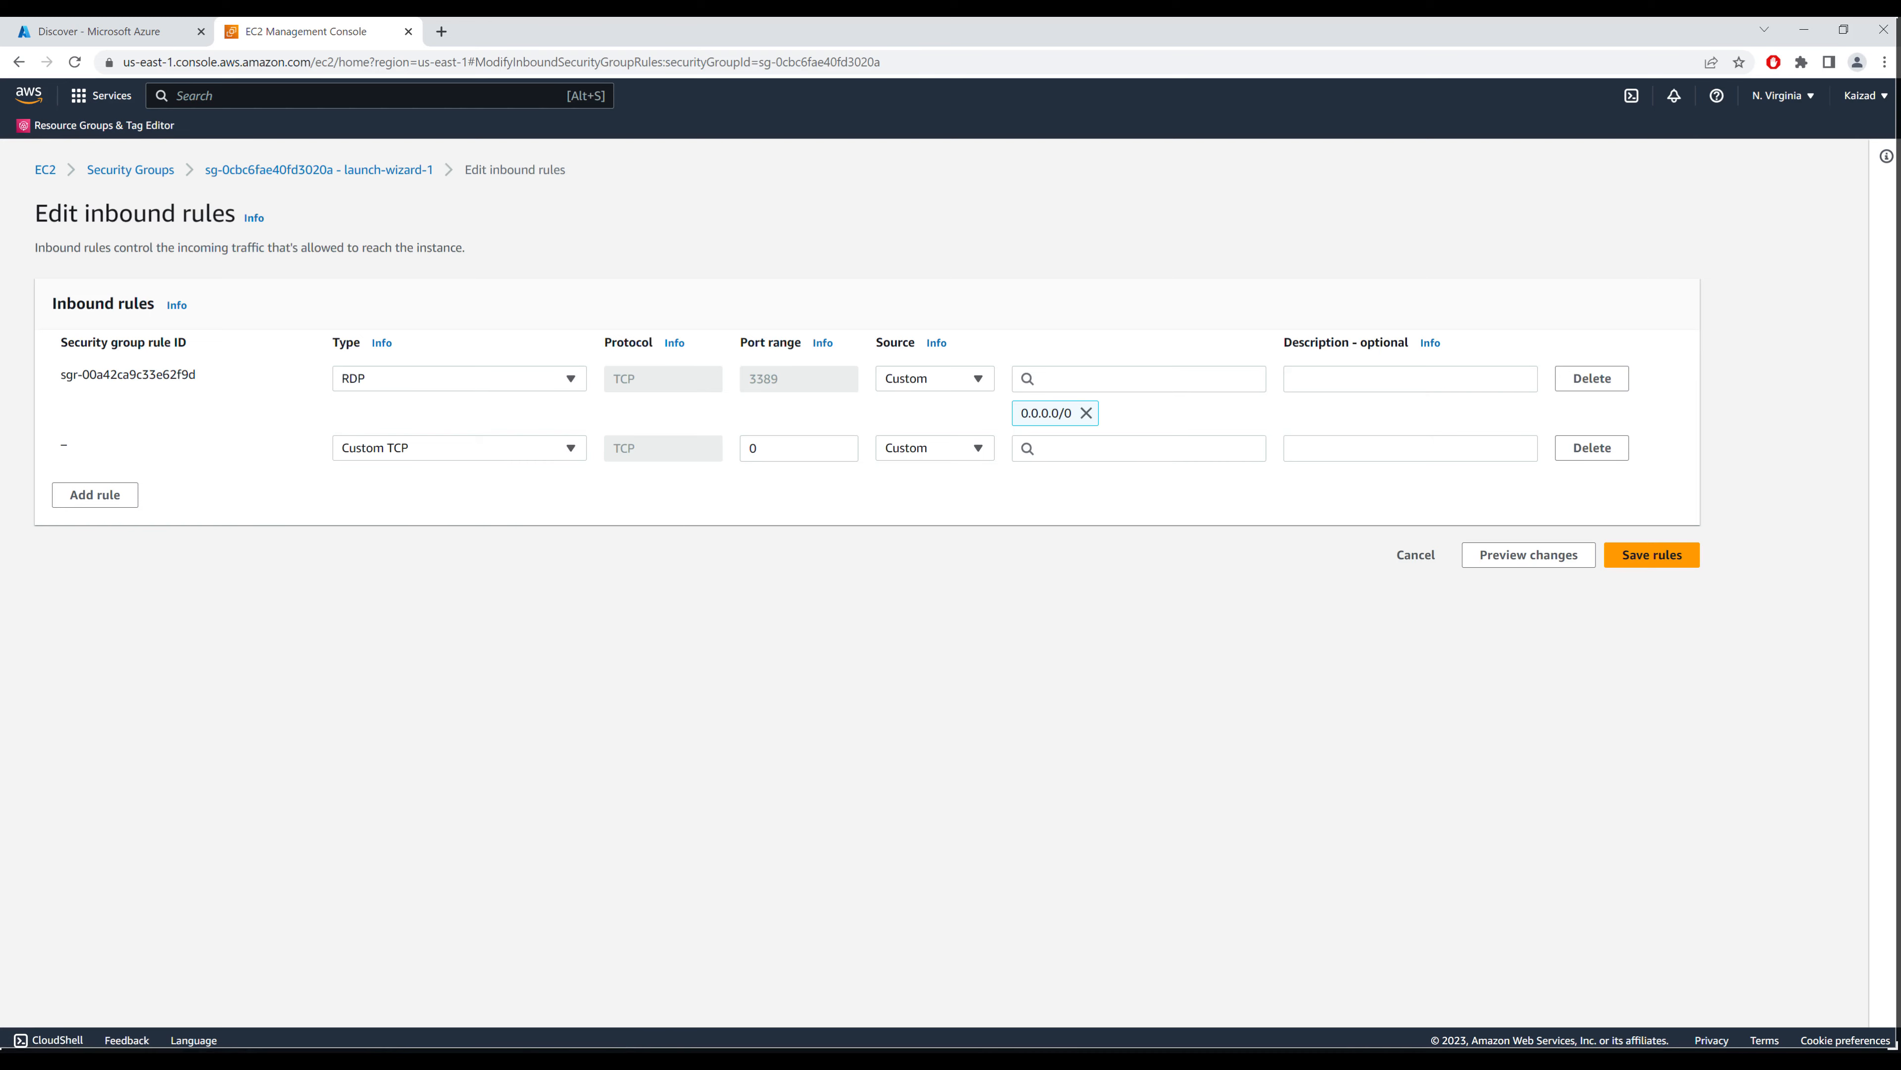
{"action": "left_click", "coordinate": [382, 1056]}
{"action": "left_click", "coordinate": [296, 949]}
{"action": "double_click", "coordinate": [755, 453]}
{"action": "type", "text": "598"}
{"action": "type", "text": "5"}
{"action": "left_click", "coordinate": [981, 449]}
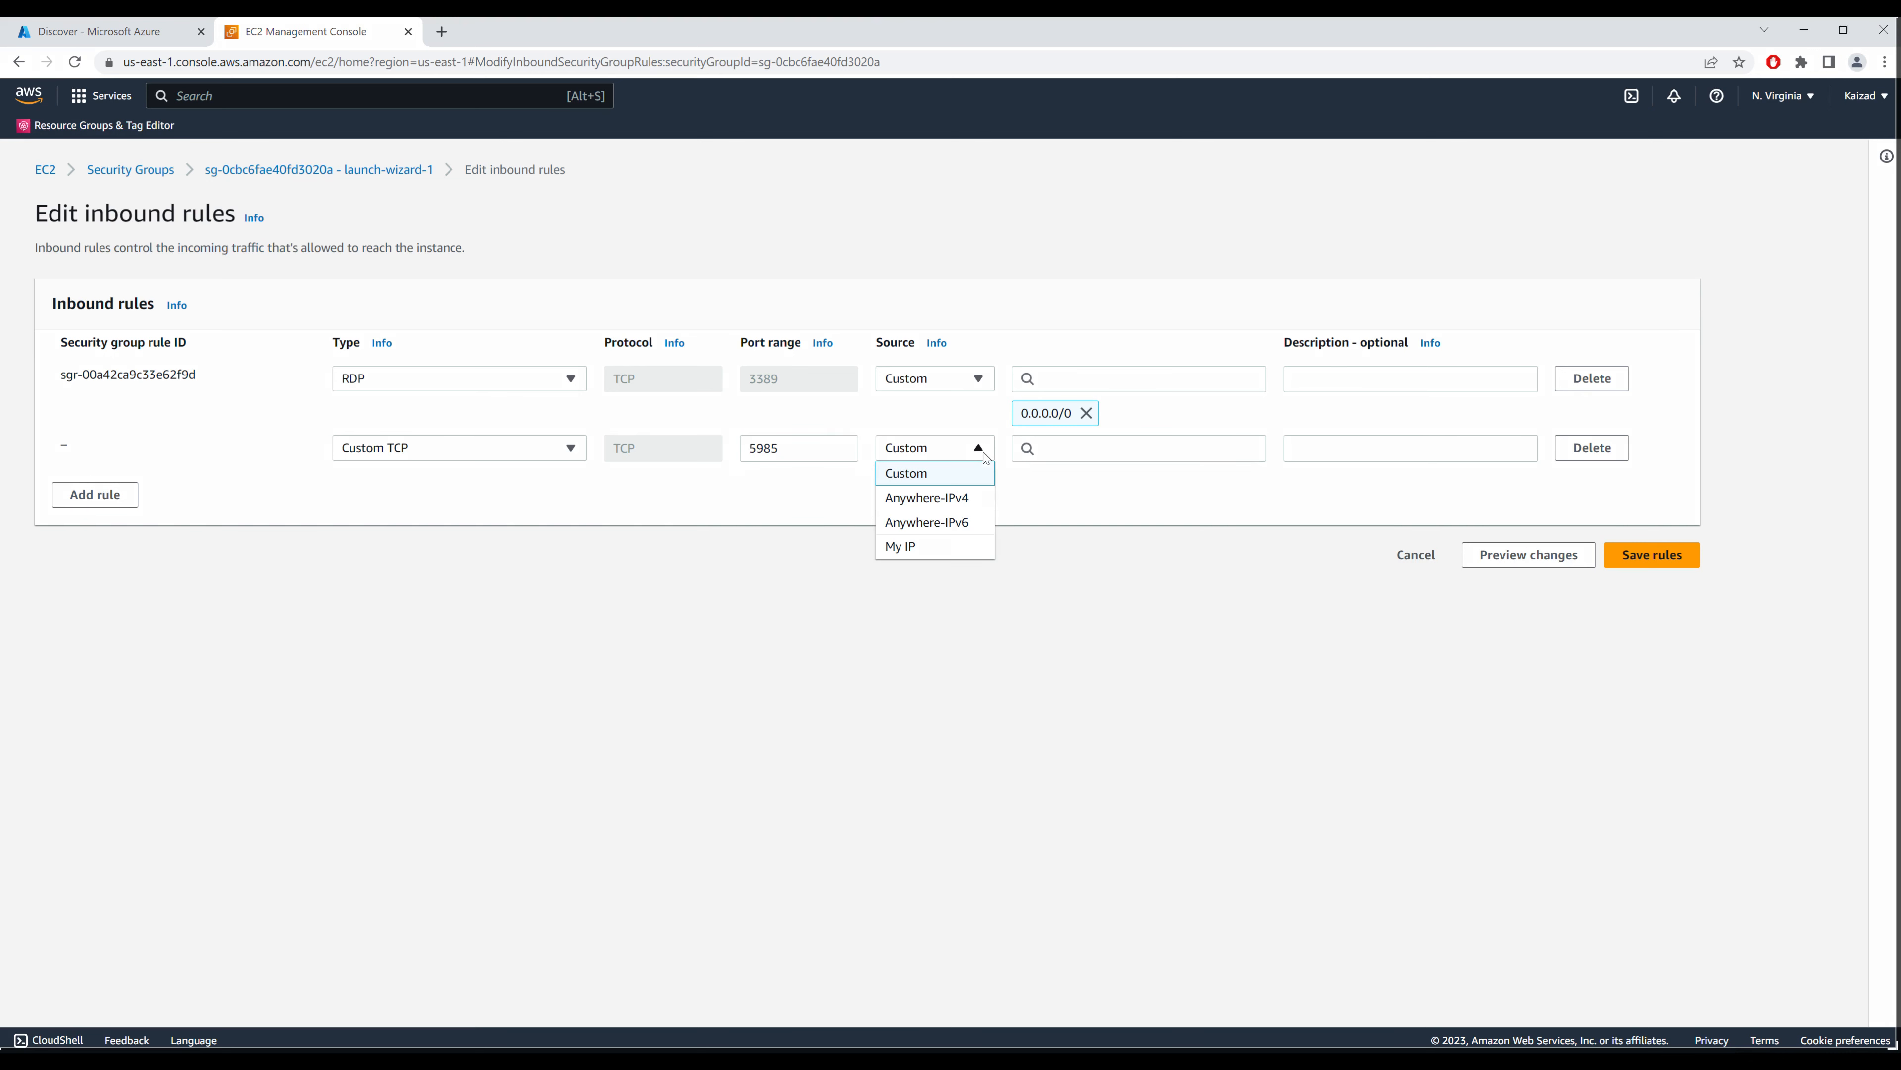
{"action": "left_click", "coordinate": [966, 498]}
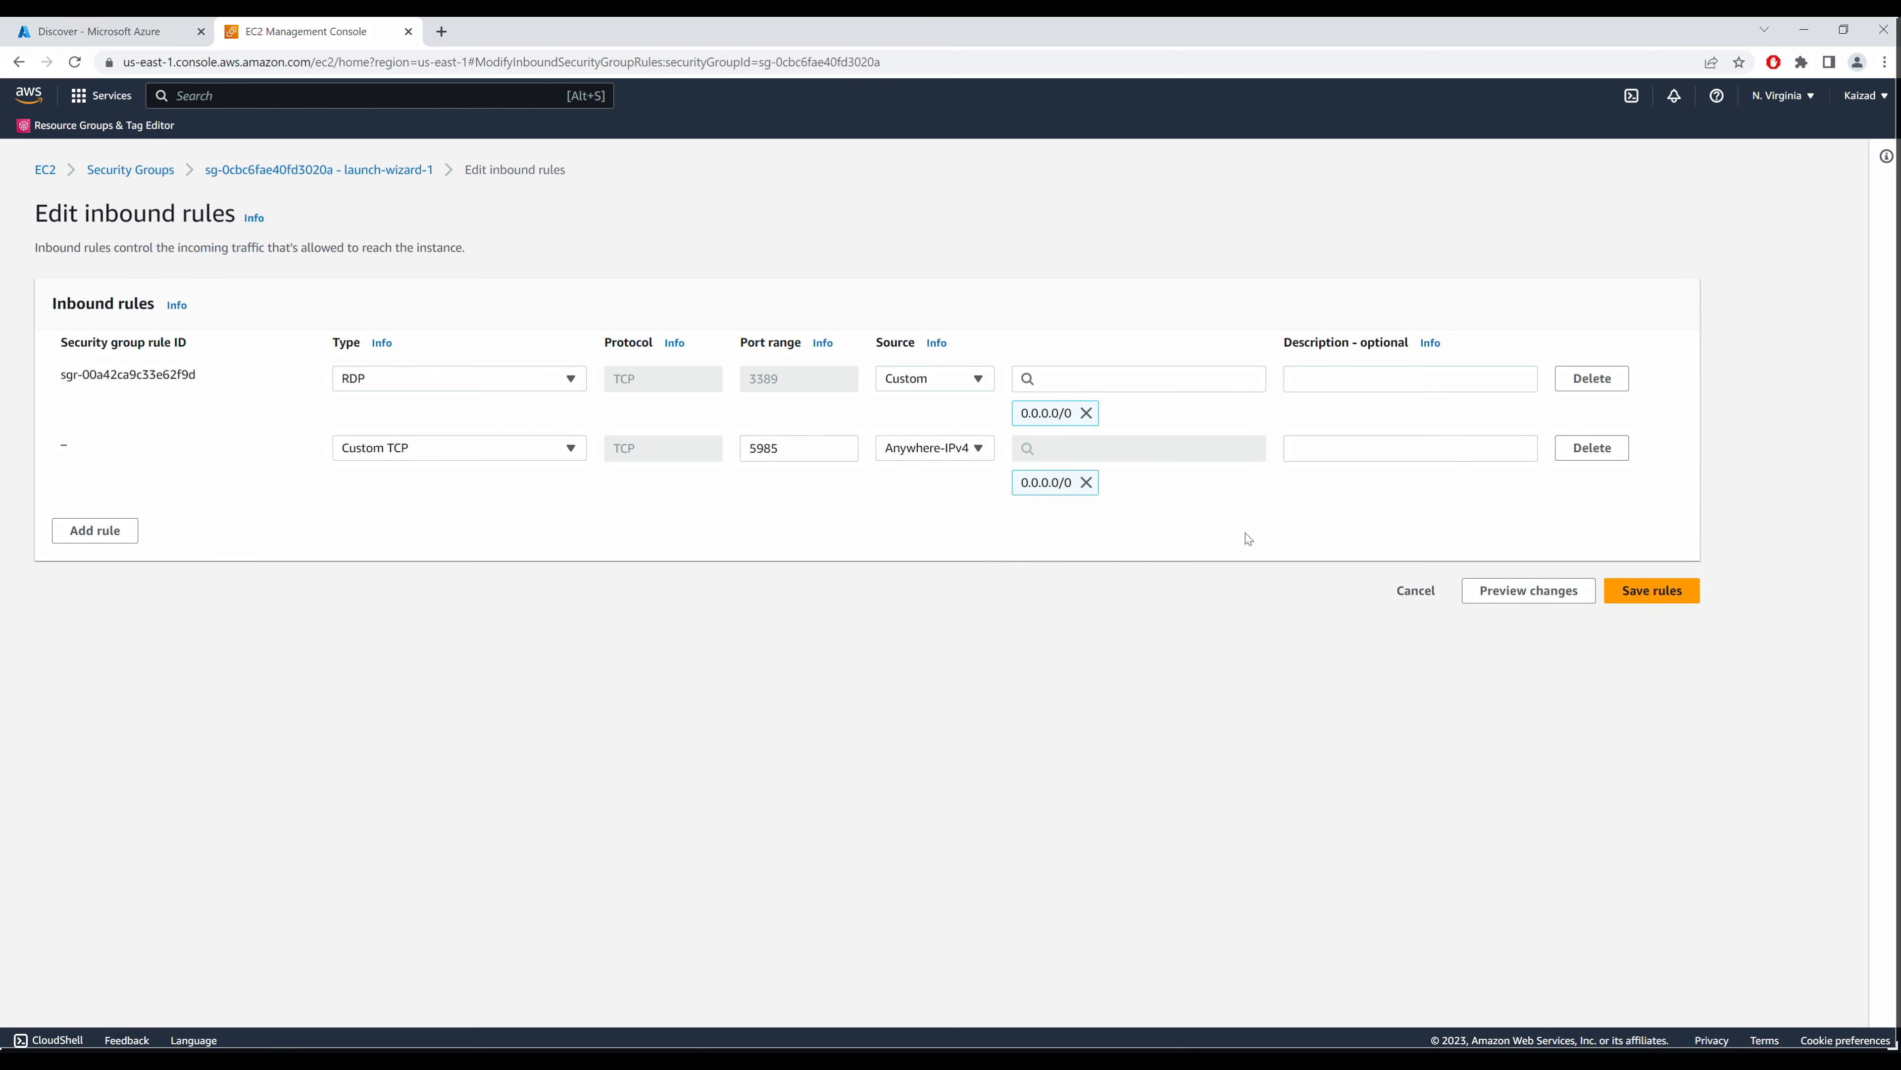
{"action": "left_click", "coordinate": [1669, 594]}
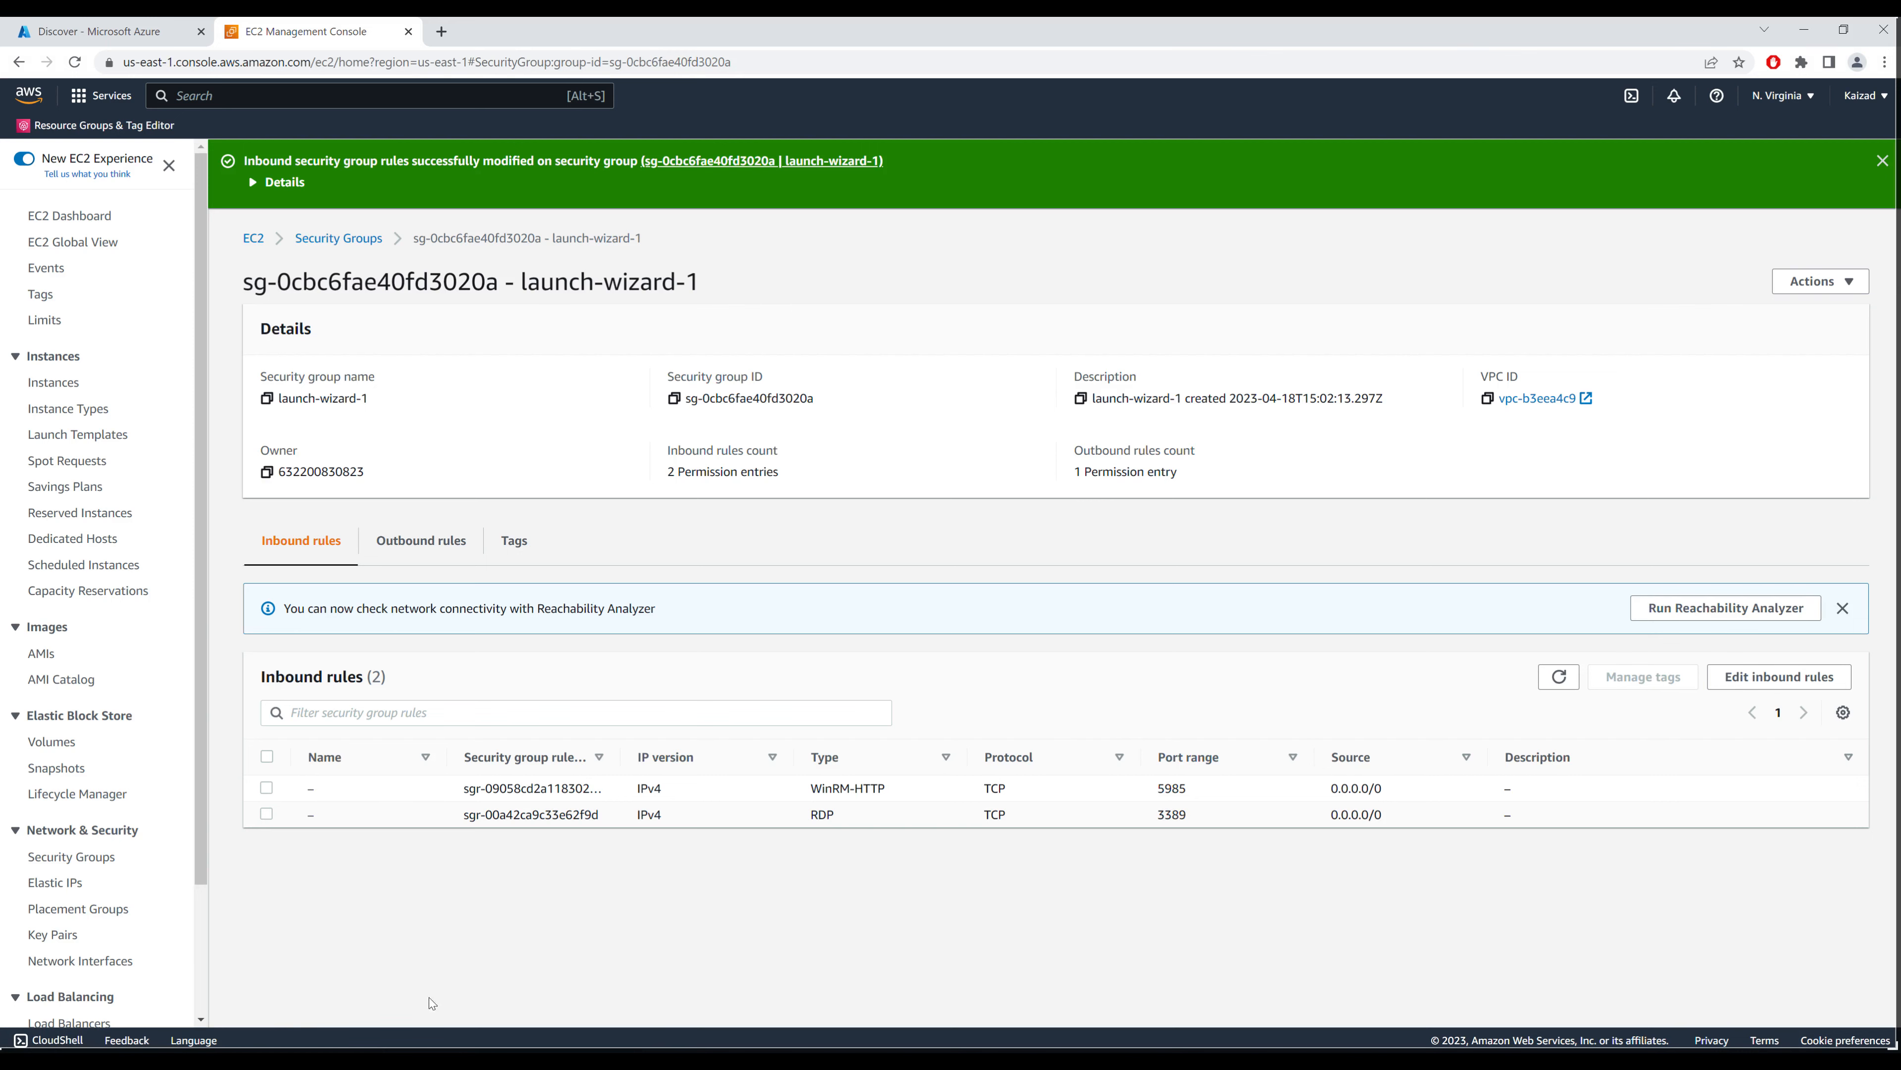
Step: Revalidate the 54.166.58.252 source, then switch off software inventory and dependency analysis
{"action": "left_click", "coordinate": [382, 973]}
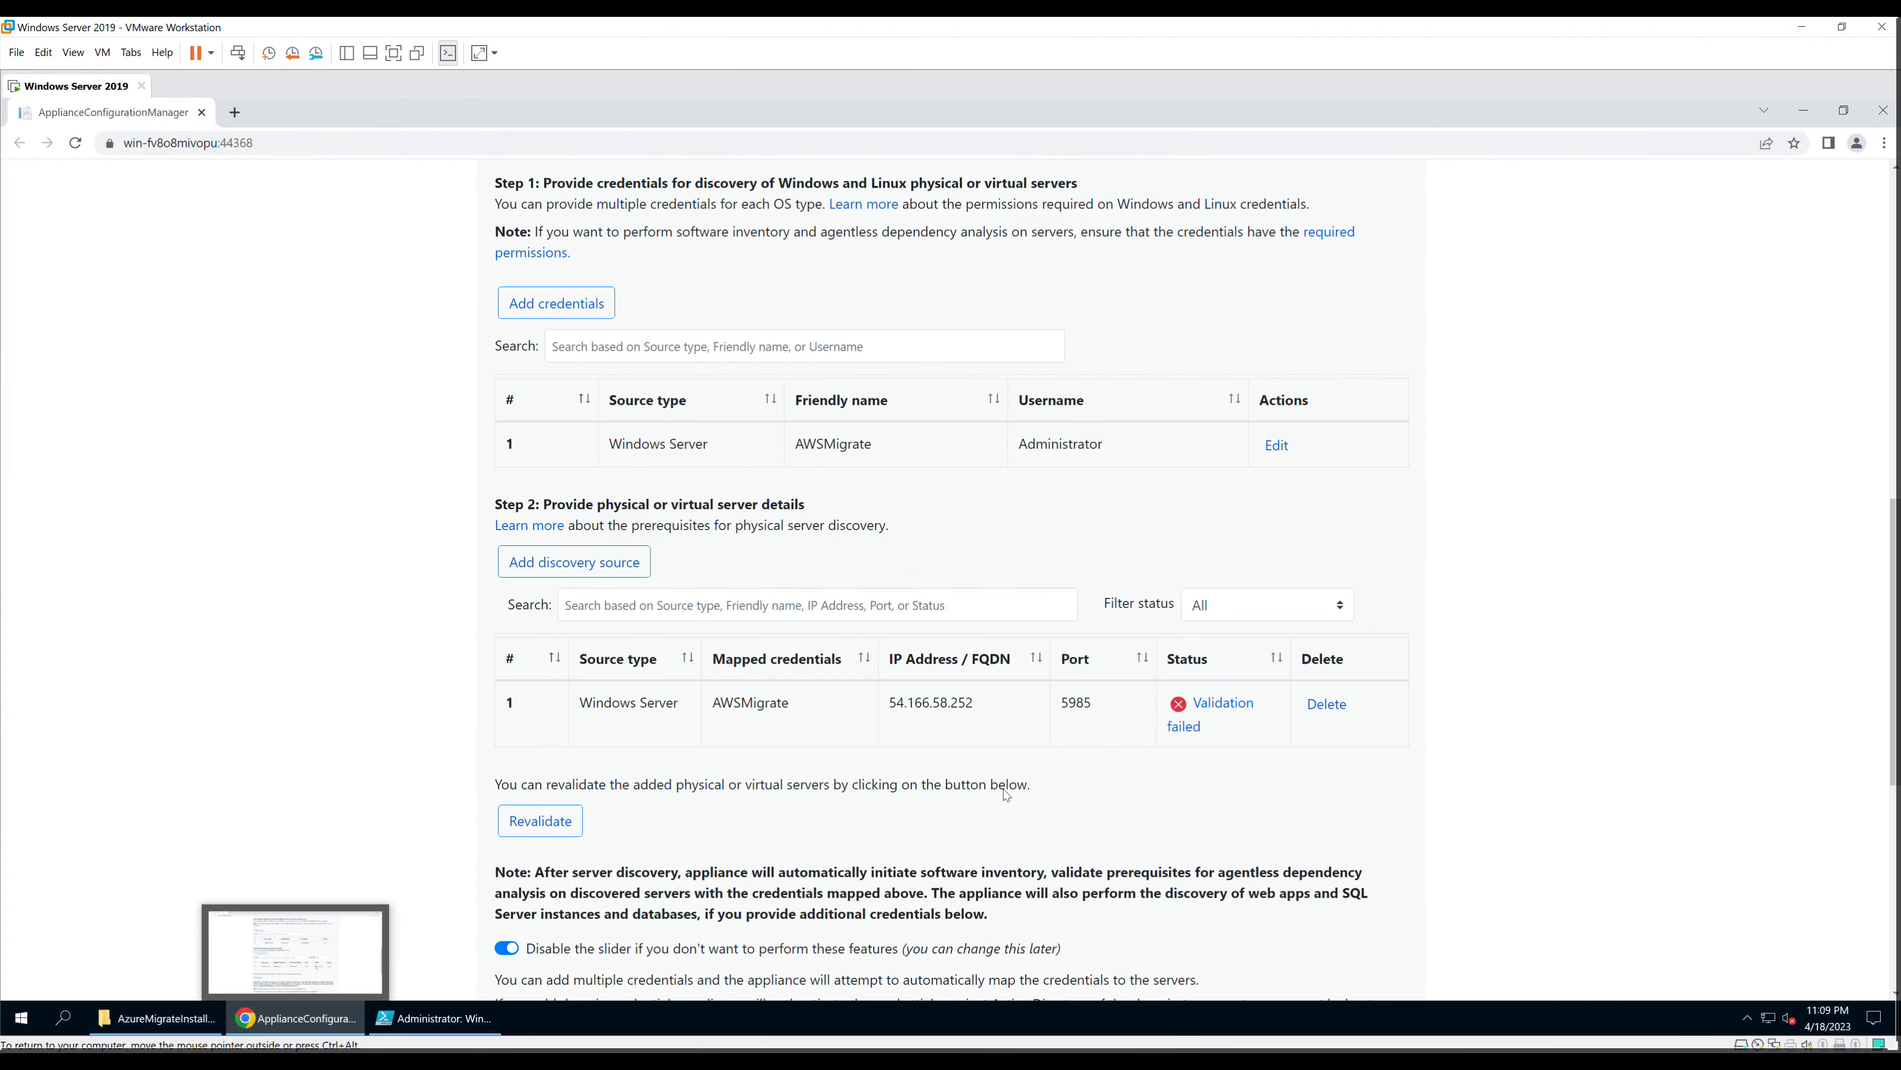
{"action": "left_click", "coordinate": [541, 821]}
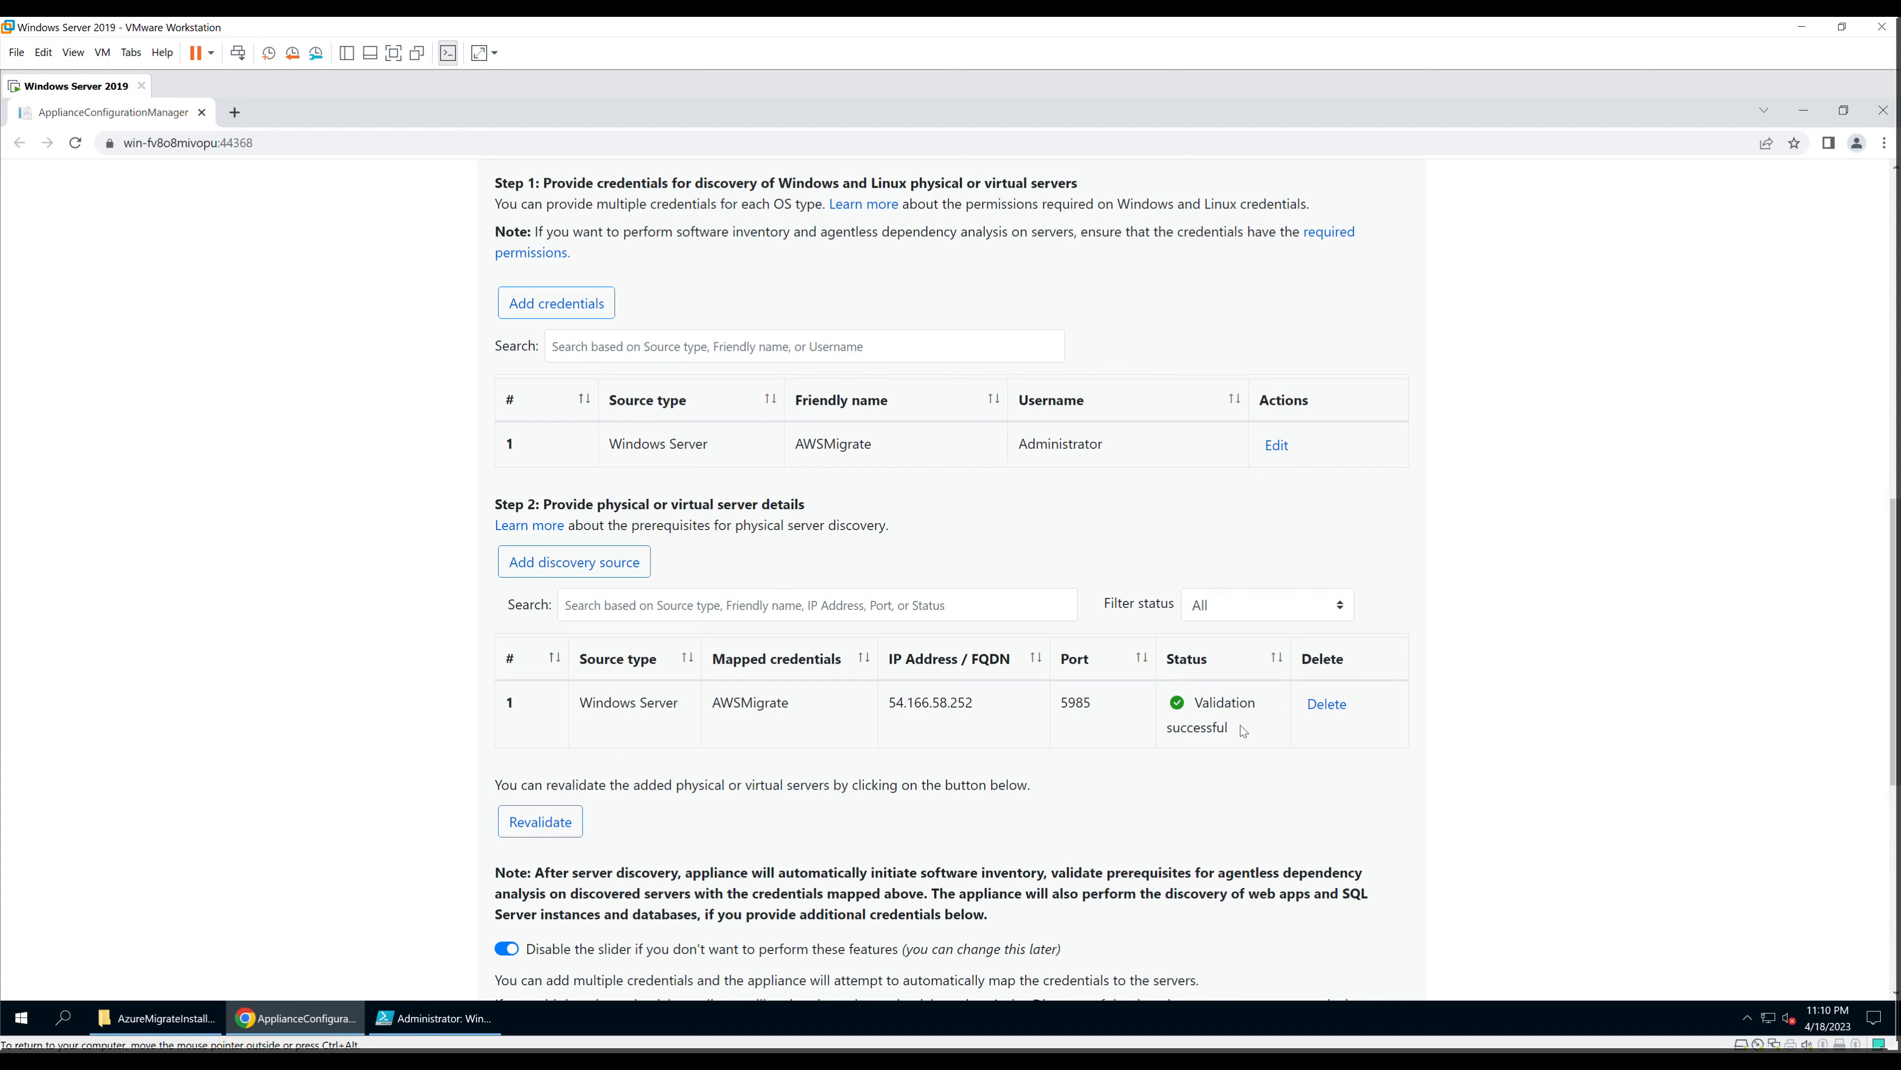
{"action": "scroll", "coordinate": [1258, 733], "scroll_direction": "down", "scroll_amount": 1}
{"action": "scroll", "coordinate": [883, 851], "scroll_direction": "down", "scroll_amount": 1}
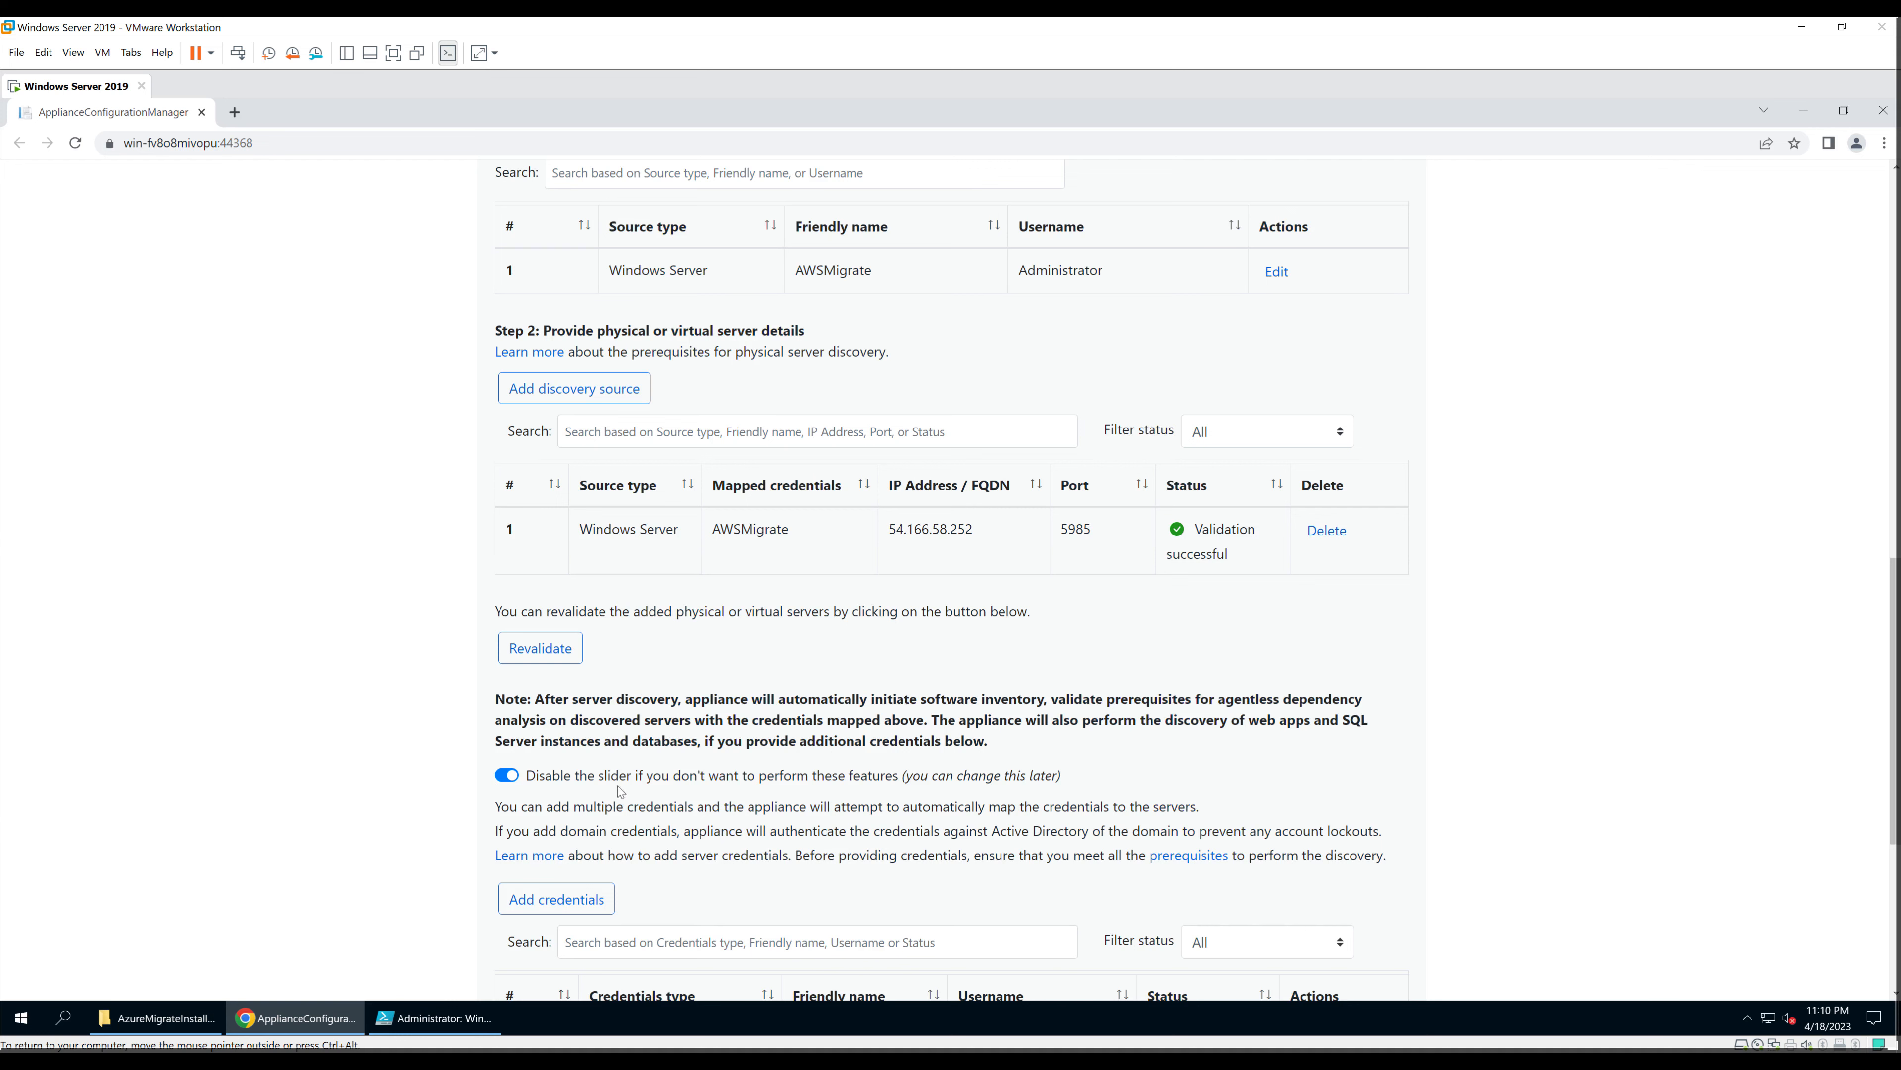
{"action": "scroll", "coordinate": [711, 854], "scroll_direction": "down", "scroll_amount": 1}
{"action": "scroll", "coordinate": [712, 854], "scroll_direction": "down", "scroll_amount": 1}
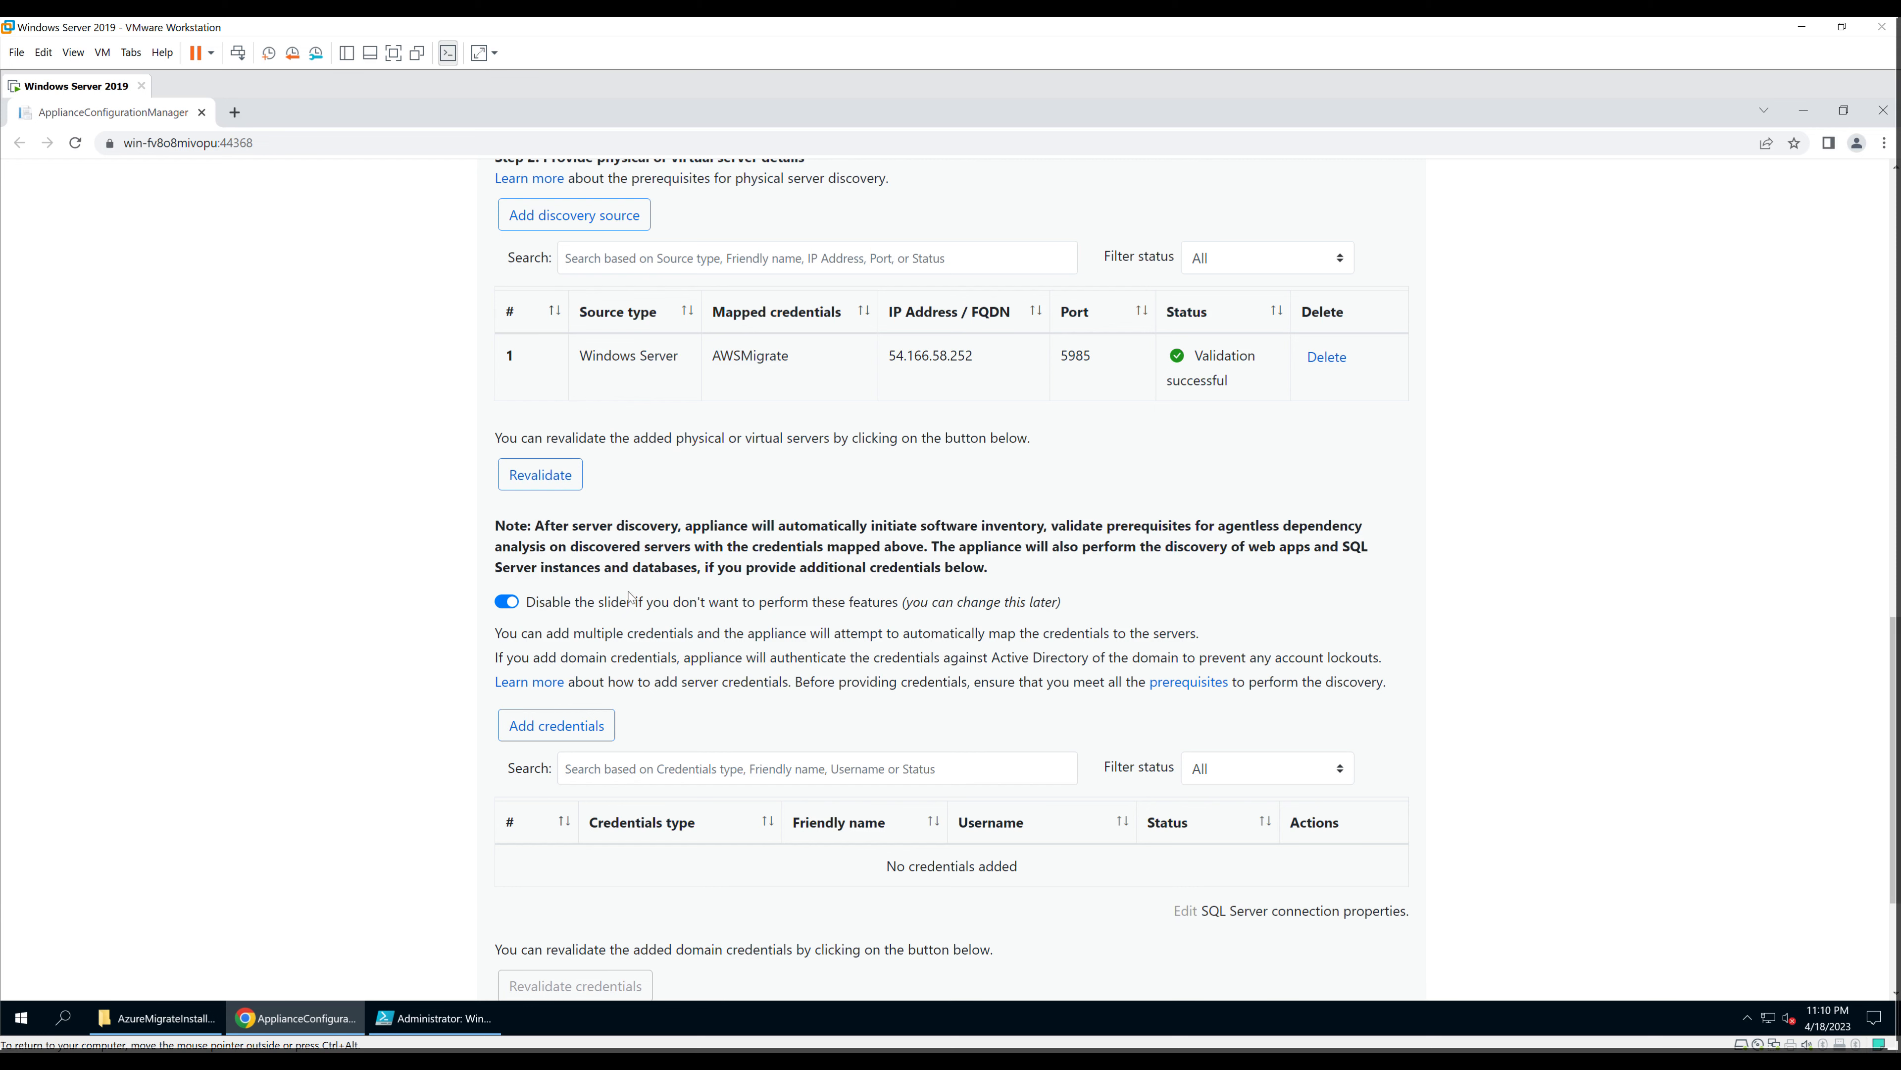
{"action": "left_click", "coordinate": [509, 603]}
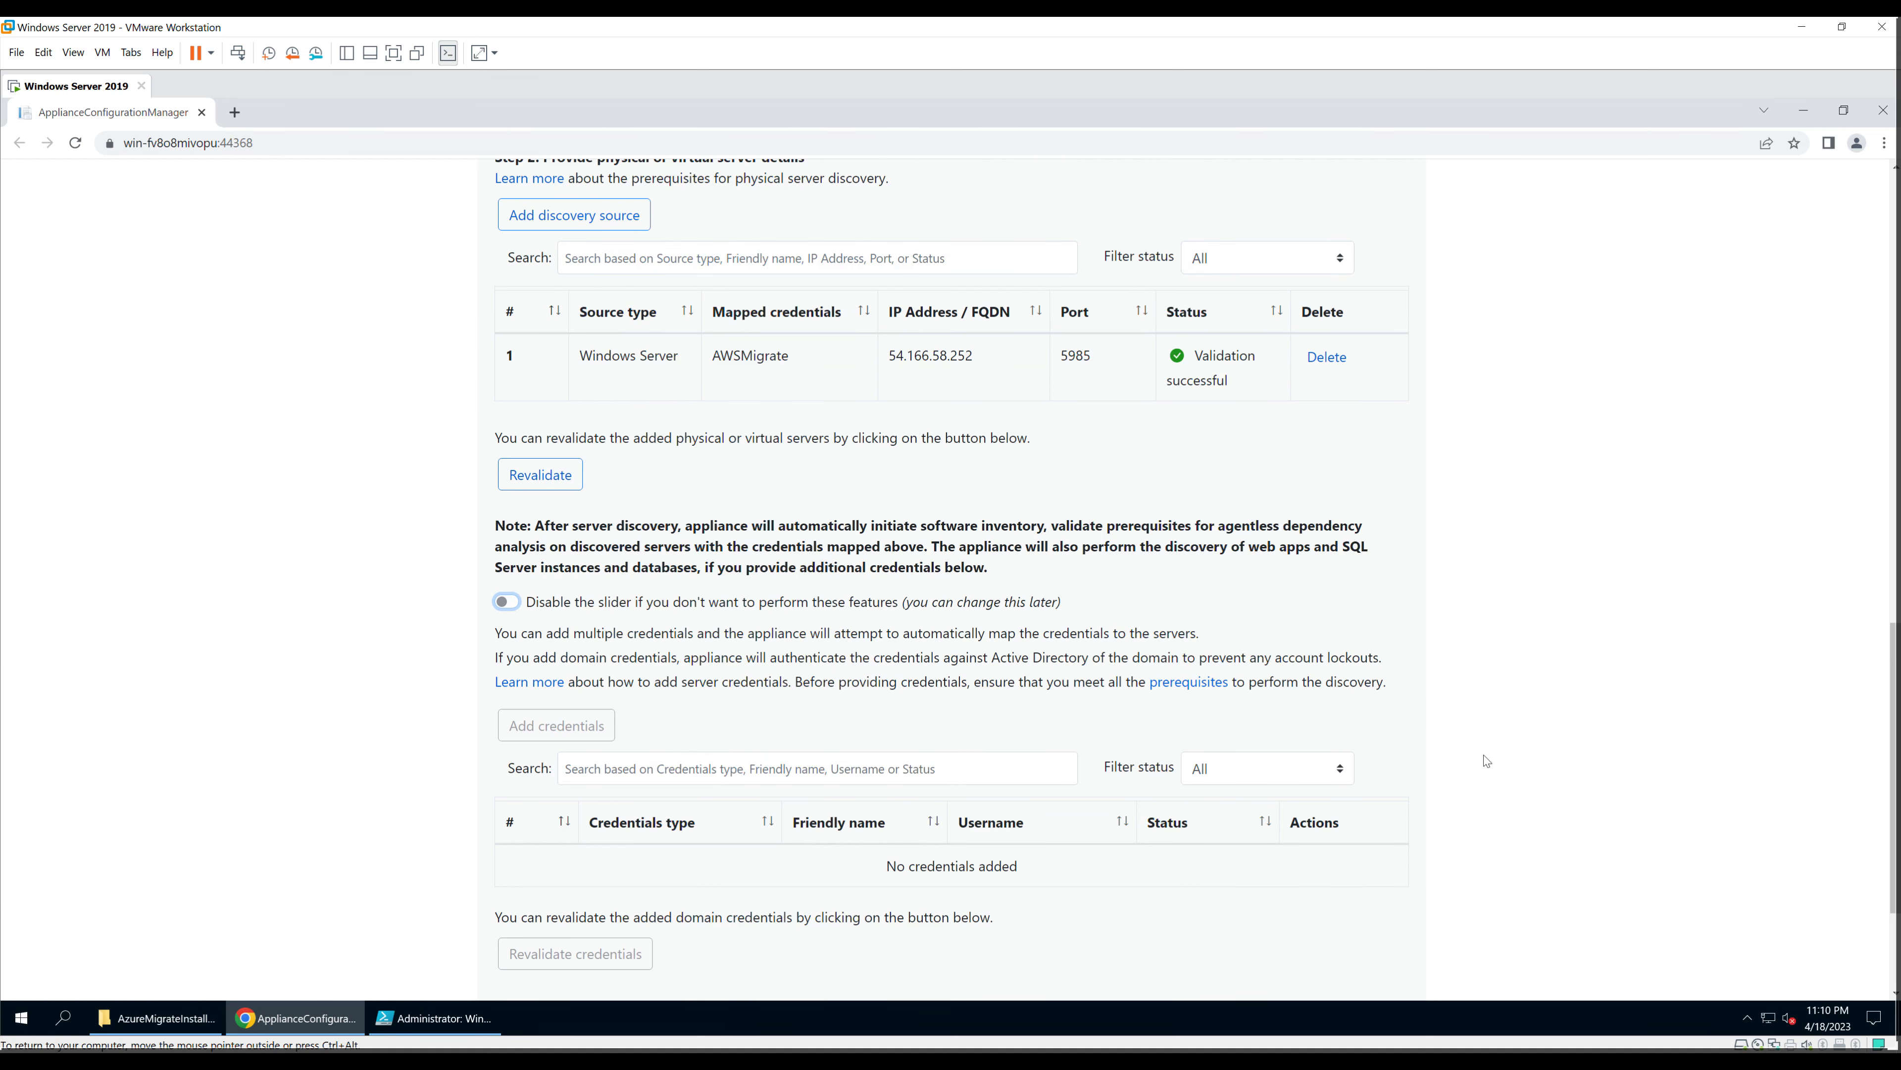
{"action": "scroll", "coordinate": [1199, 677], "scroll_direction": "down", "scroll_amount": 3}
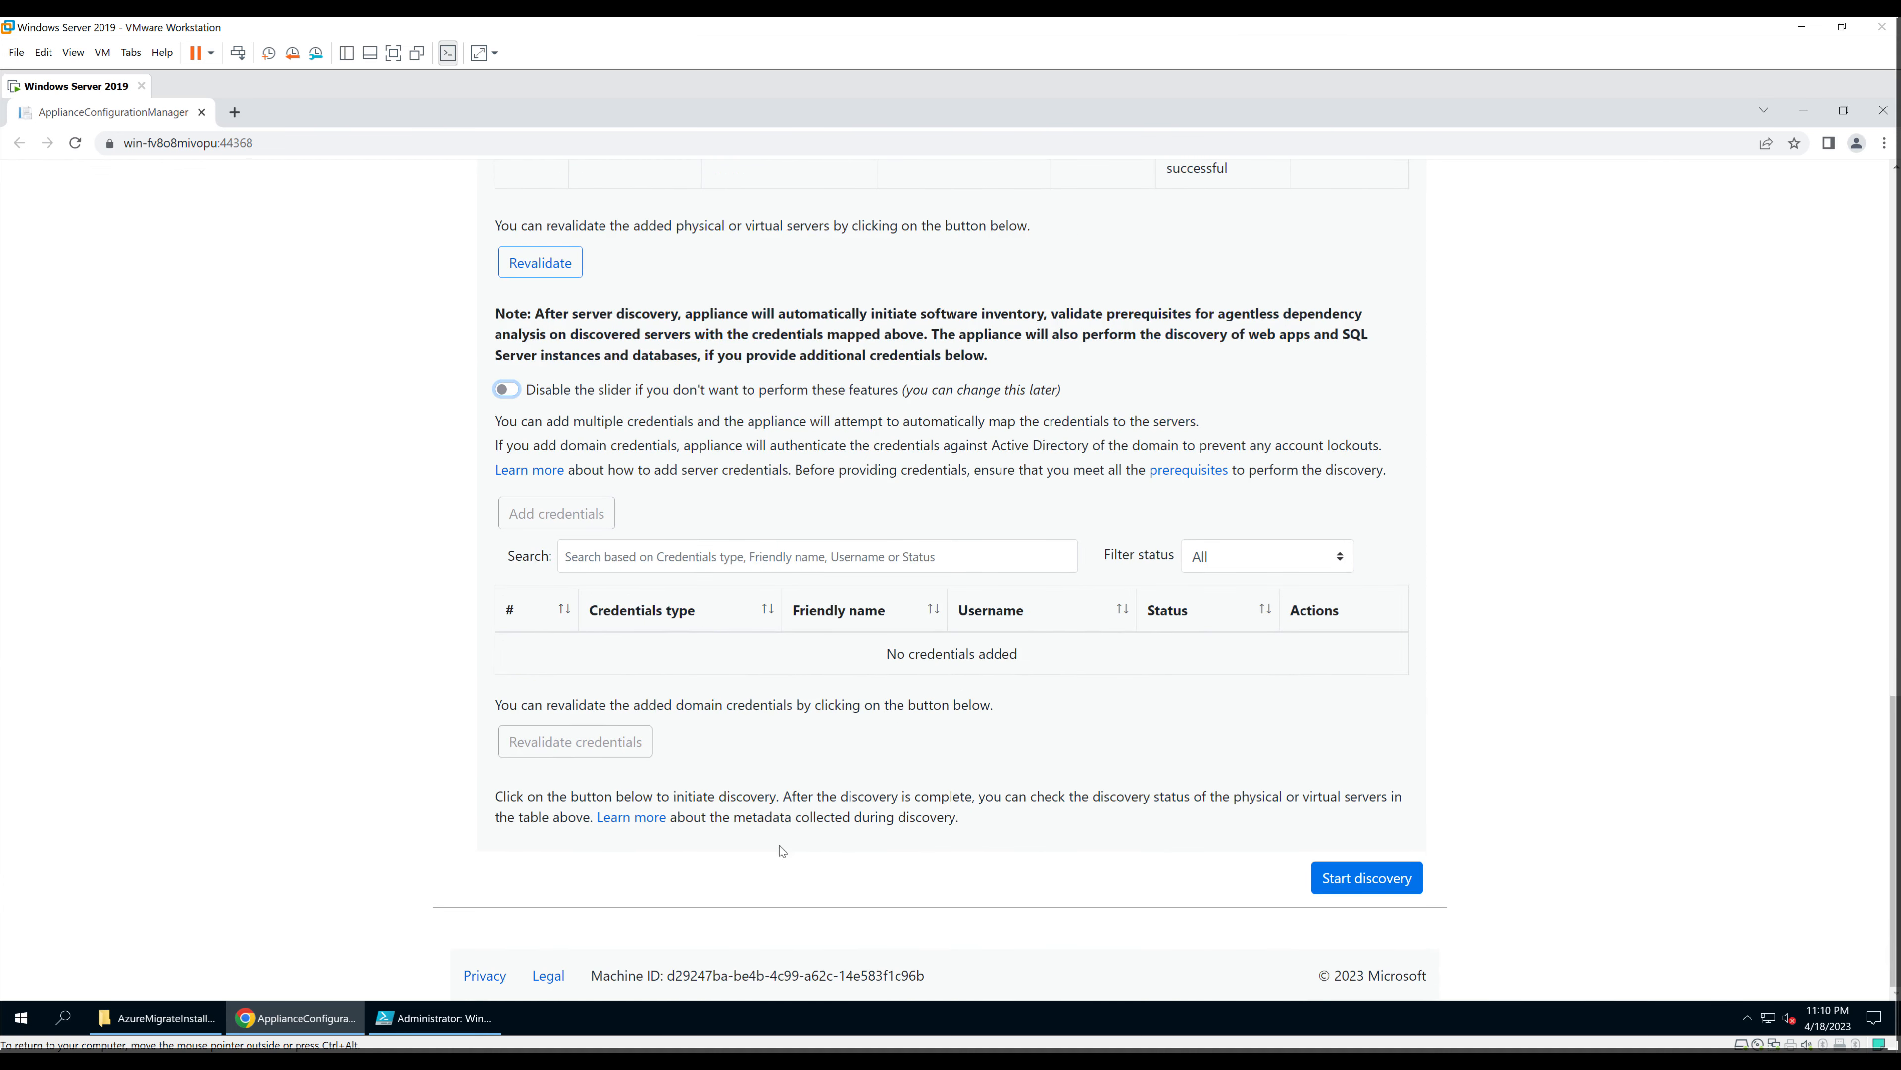
Step: Start discovery of the 54.166.58.252 server and watch the status change to Starting discovery
{"action": "left_click", "coordinate": [1382, 879]}
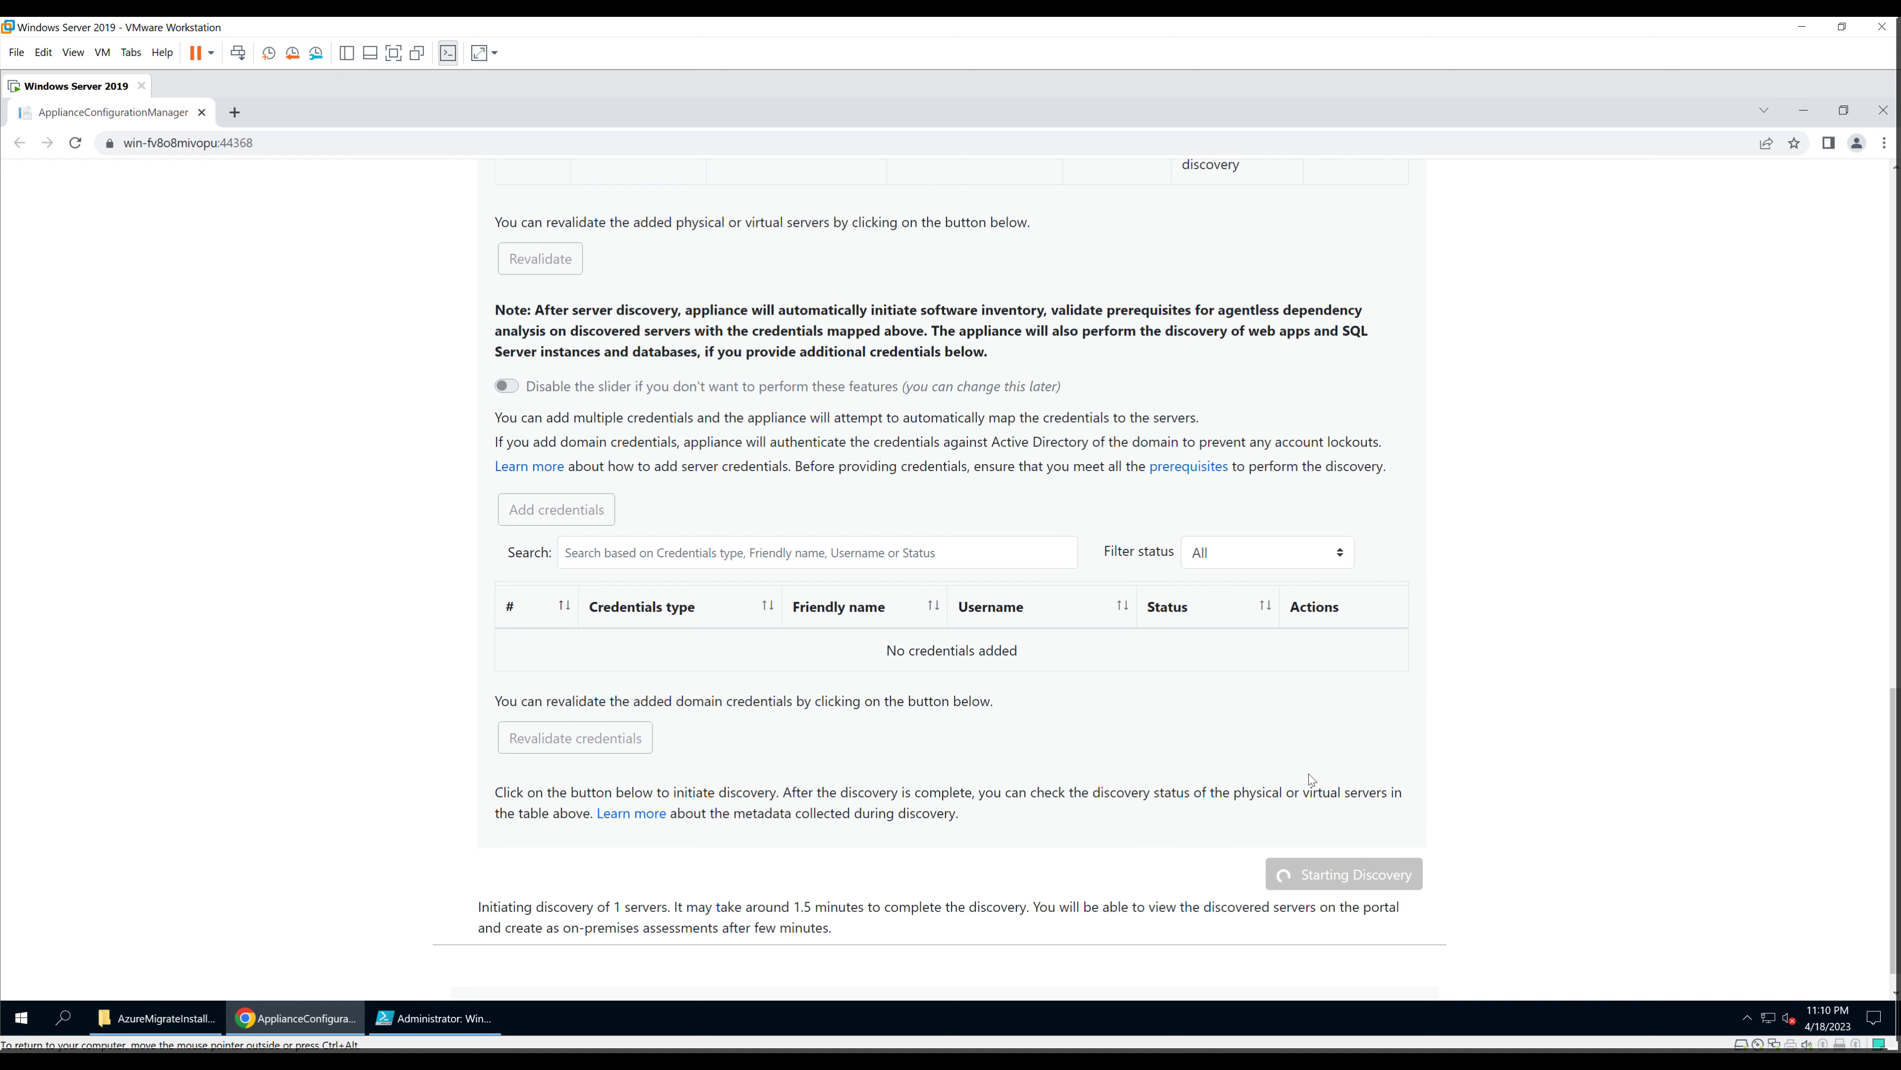
{"action": "scroll", "coordinate": [1308, 774], "scroll_direction": "up", "scroll_amount": 2}
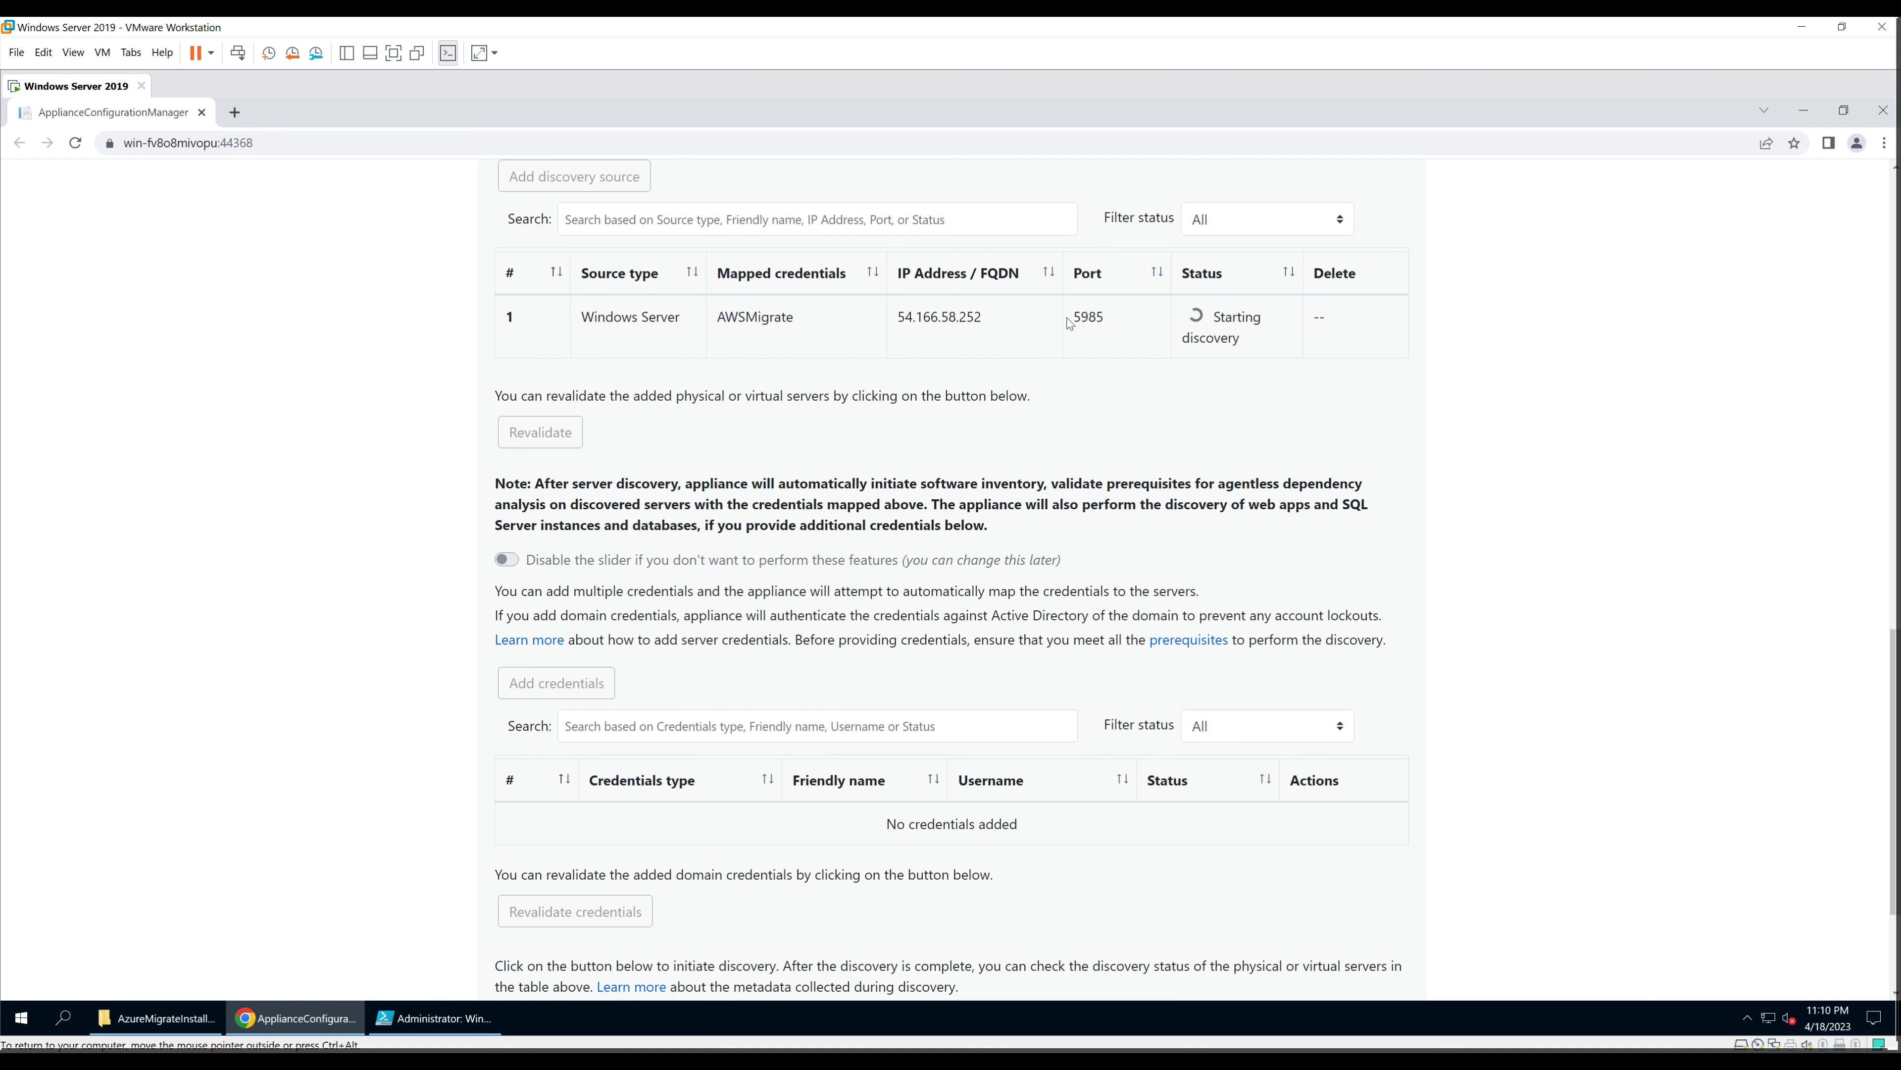
{"action": "scroll", "coordinate": [1323, 944], "scroll_direction": "down", "scroll_amount": 2}
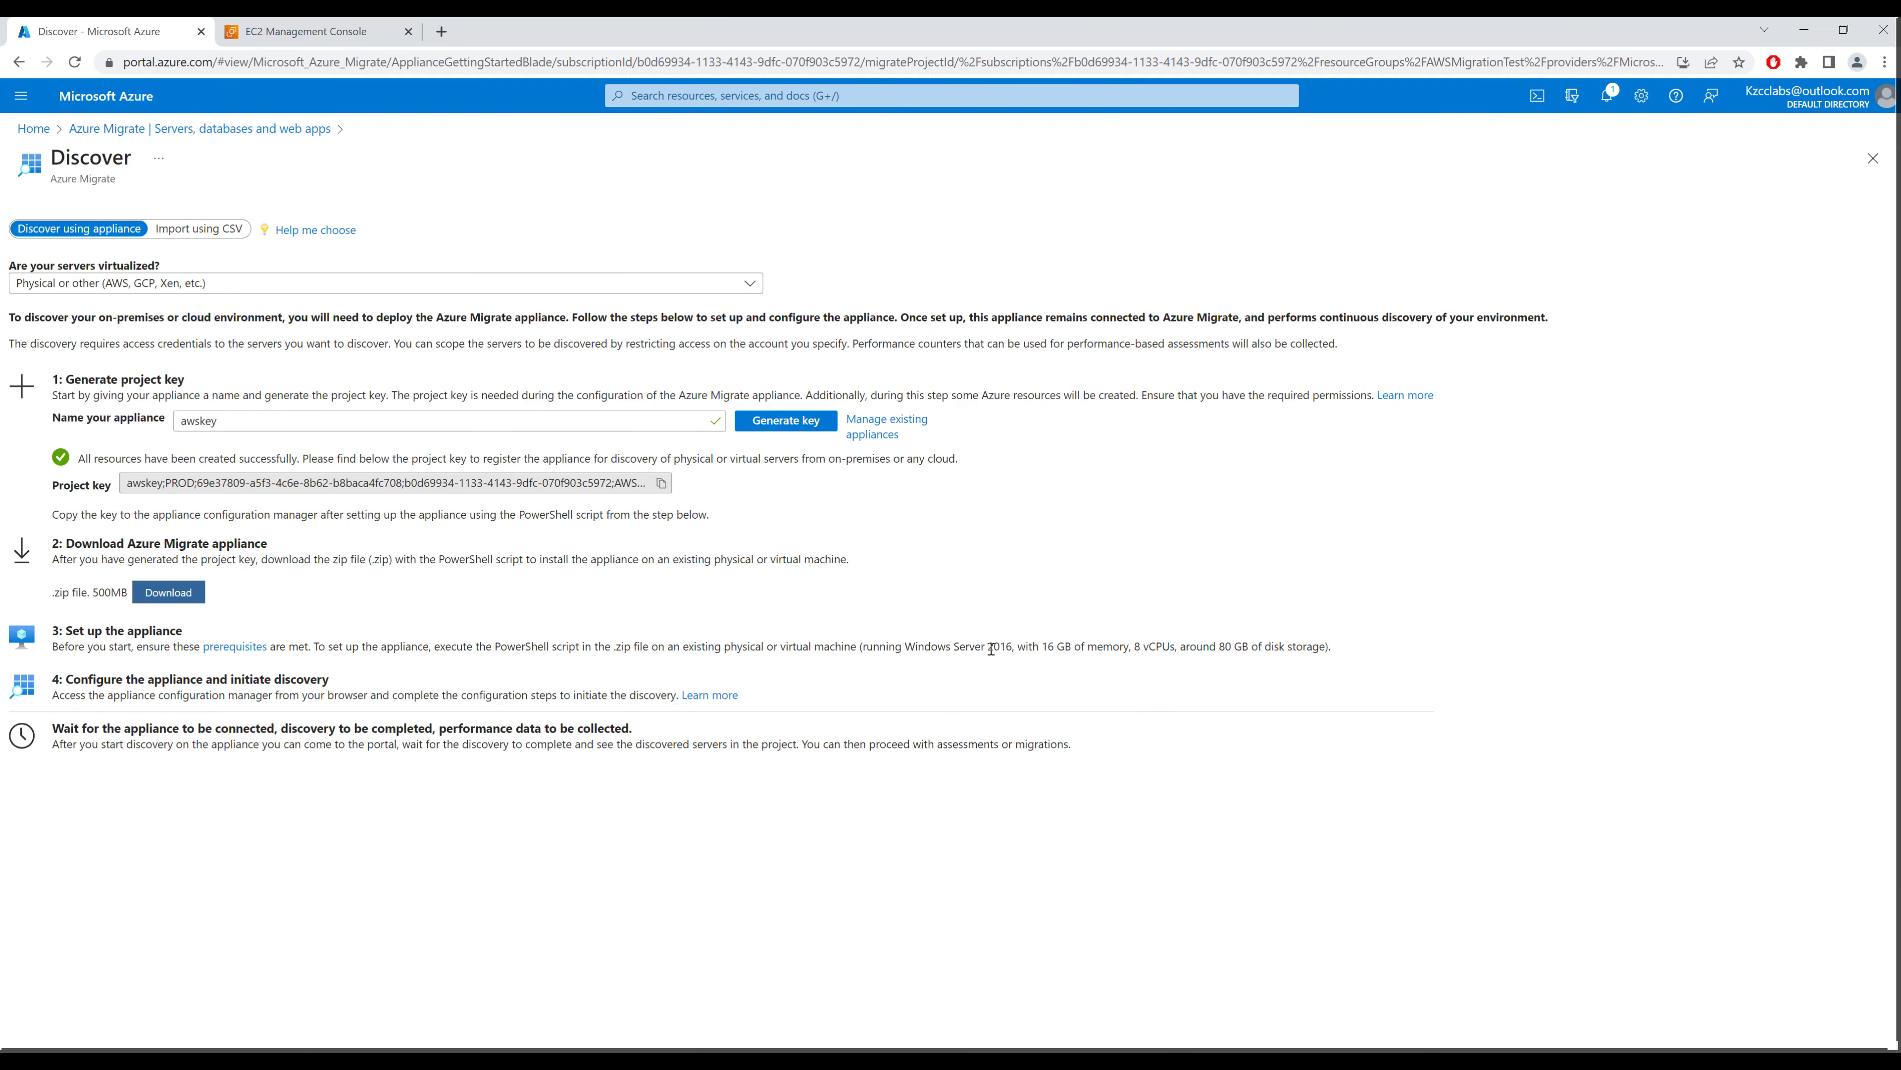
Step: Refresh until 1 server is discovered, then view the discovered server EC2AMAZ-V9S46BM
{"action": "left_click_drag", "start_coordinate": [906, 646], "coordinate": [1310, 648]}
{"action": "left_click", "coordinate": [1082, 647]}
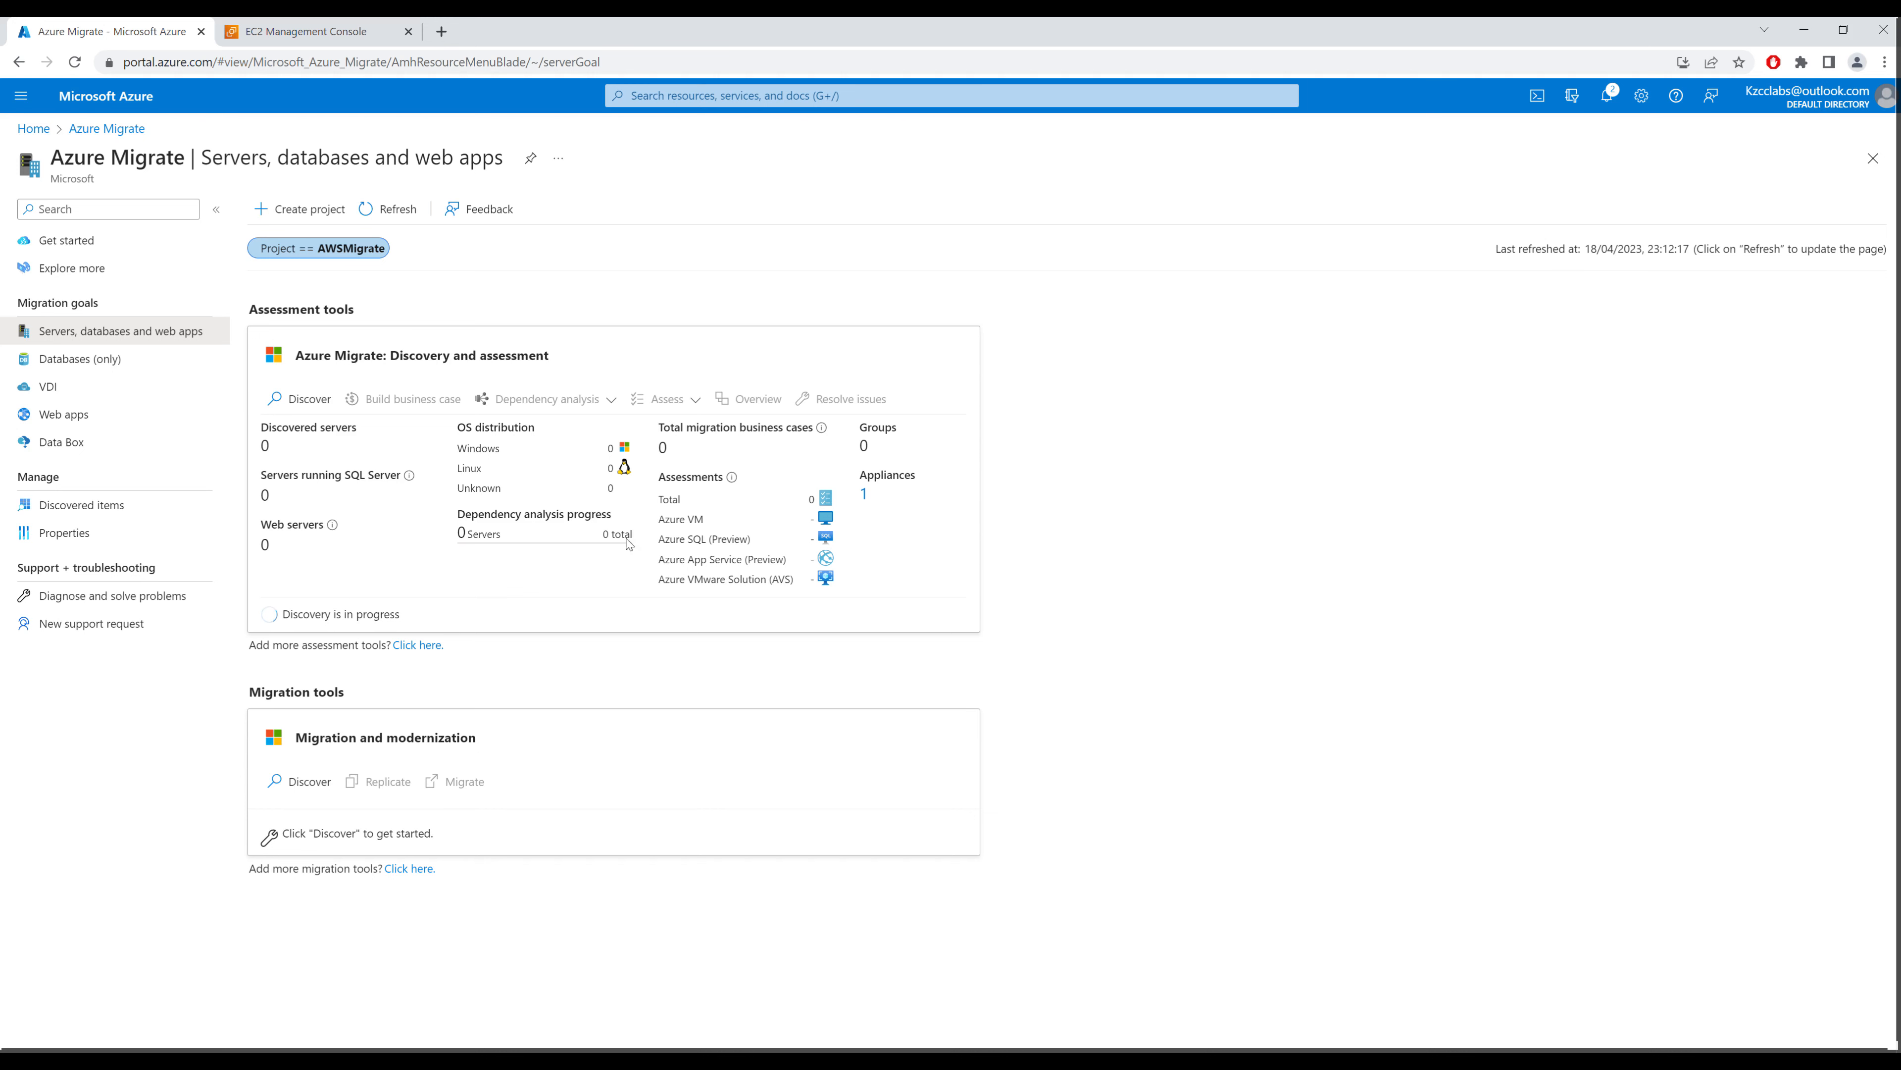
{"action": "left_click", "coordinate": [396, 216]}
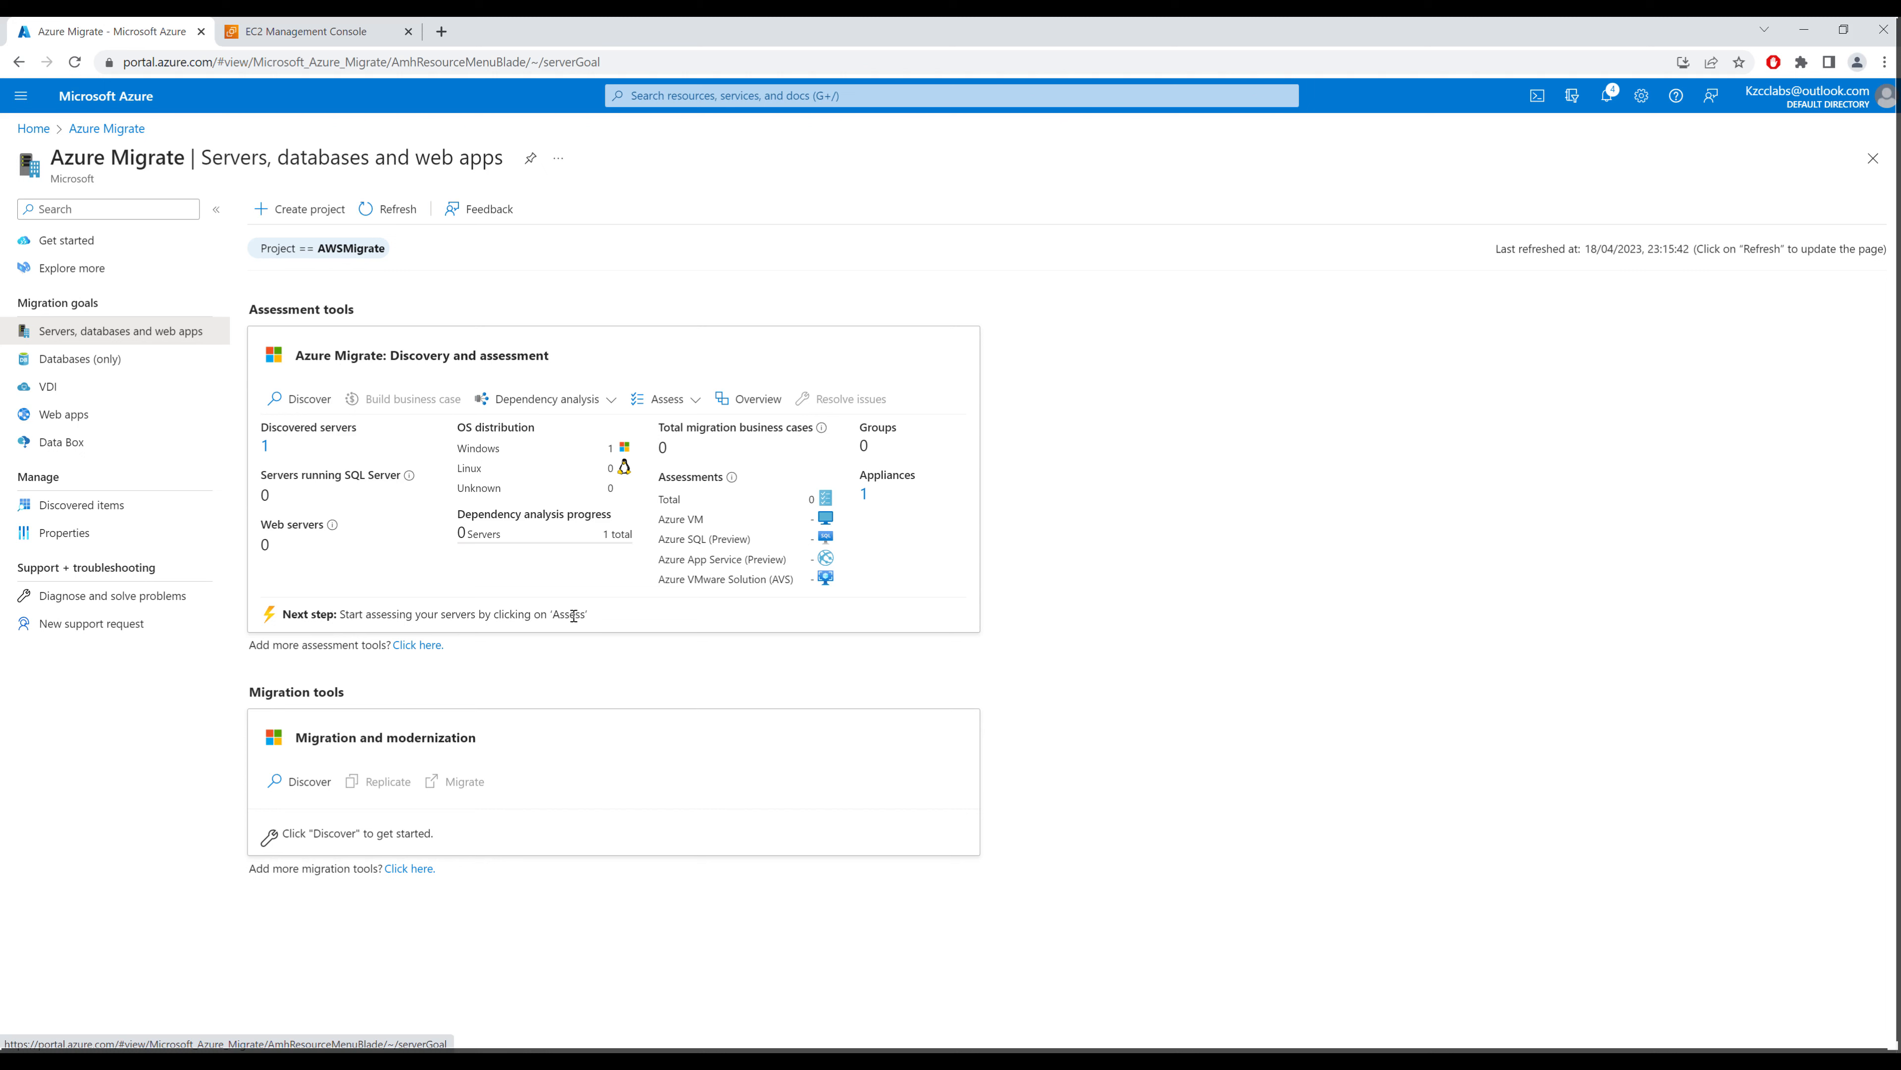
{"action": "left_click", "coordinate": [264, 447]}
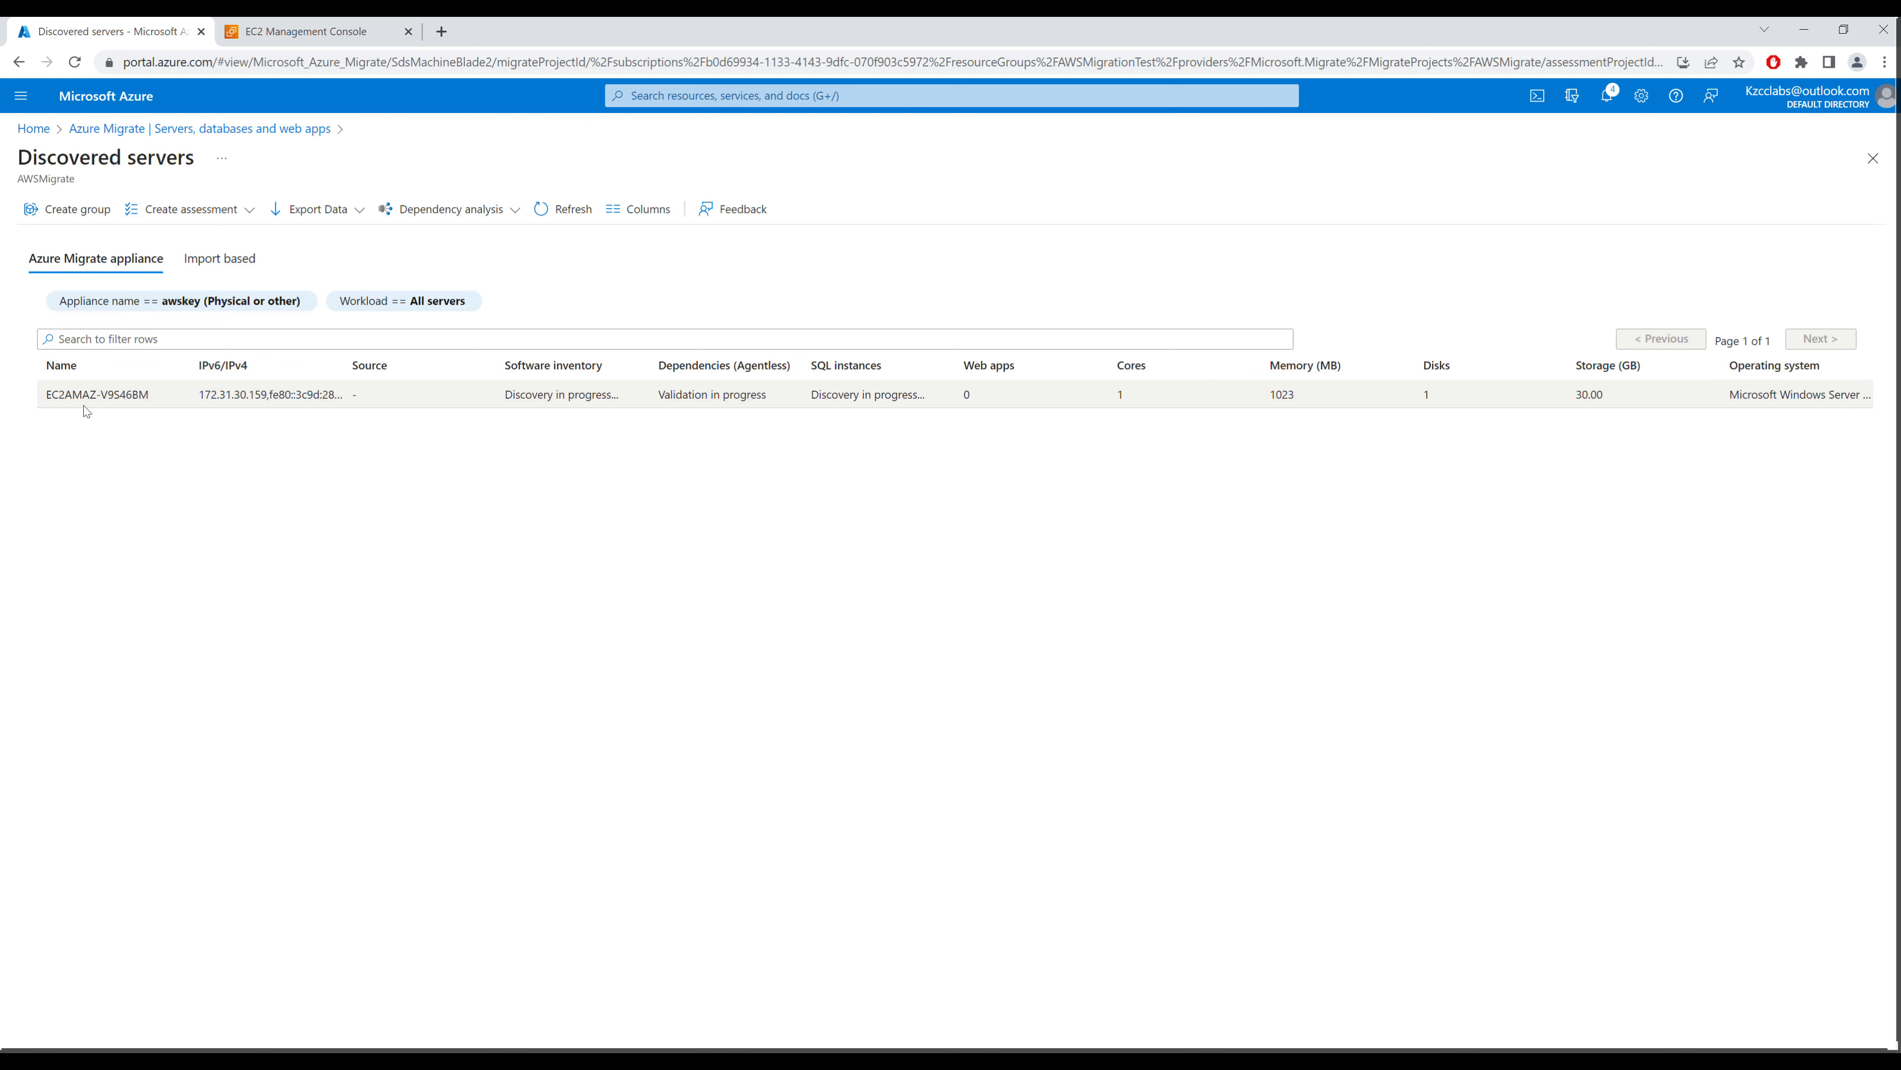
Step: Start an Azure VM assessment with savings options None and all VM series selected
{"action": "left_click", "coordinate": [248, 213]}
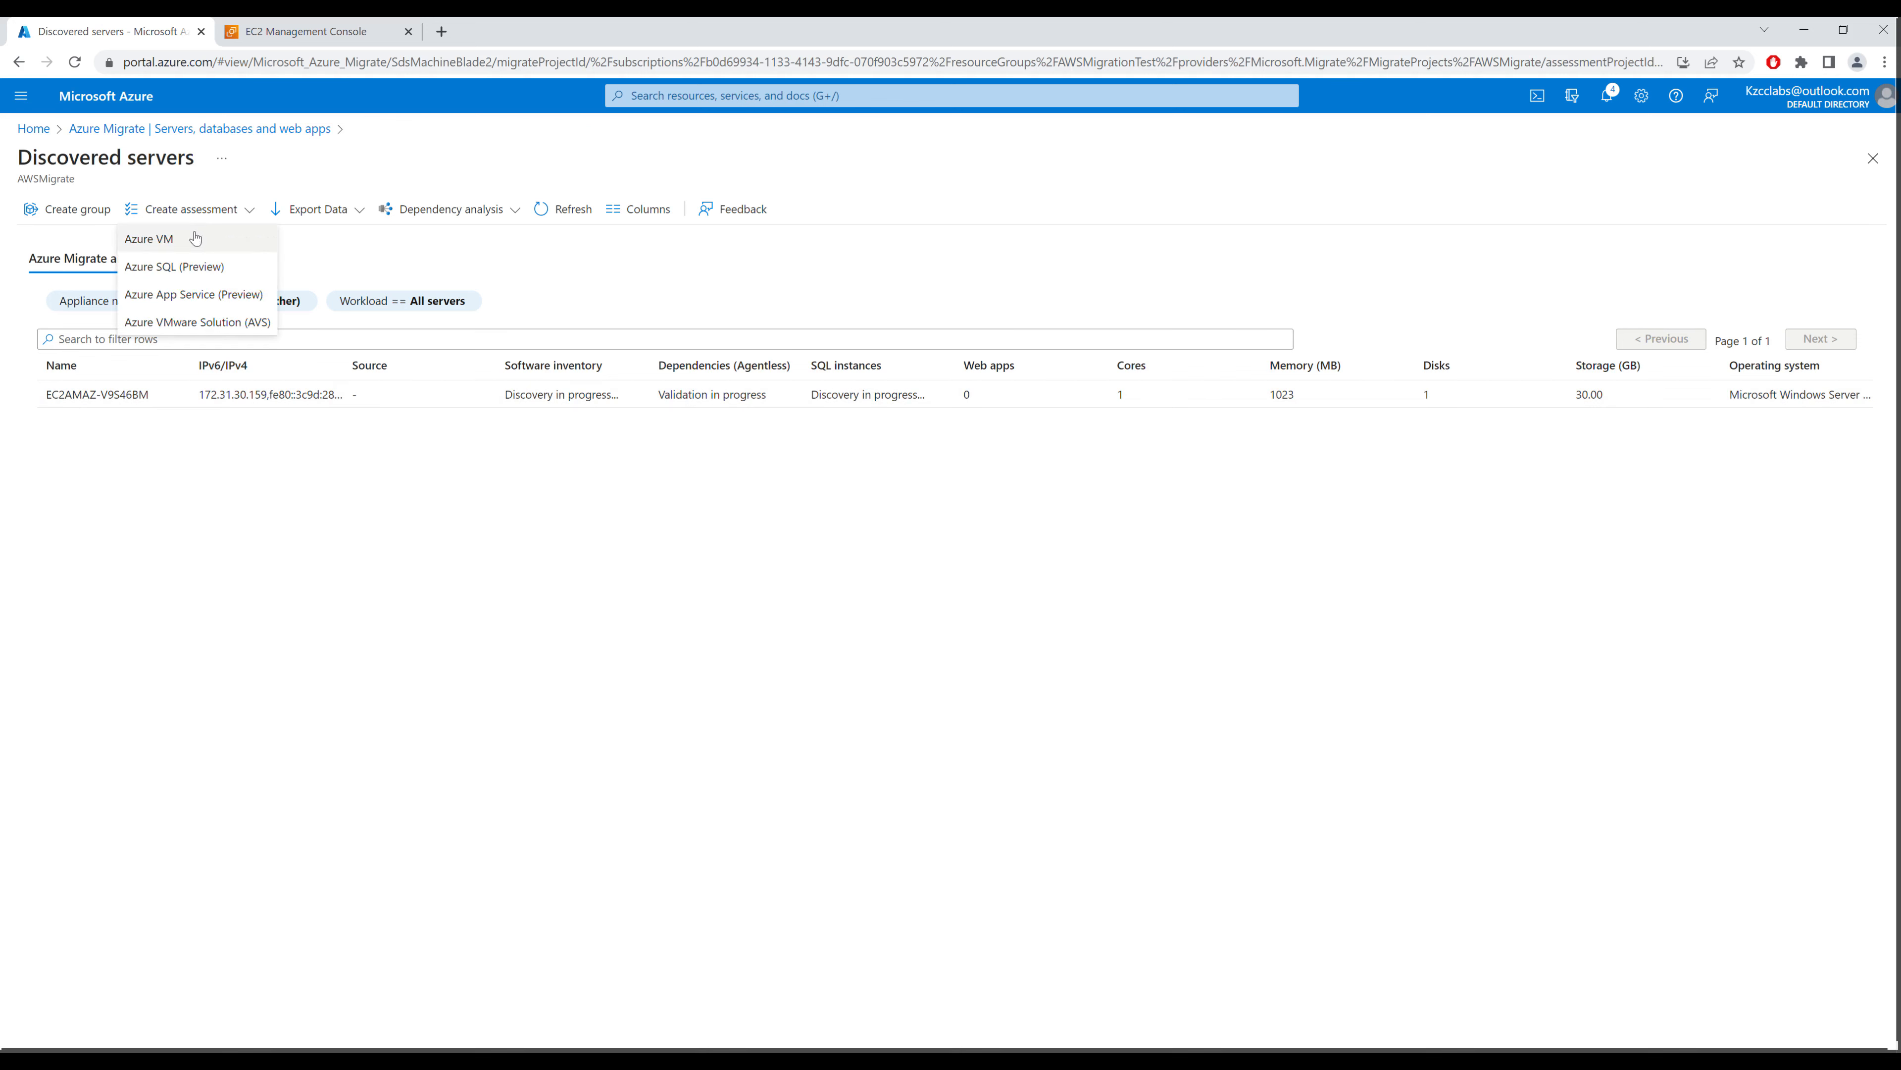
{"action": "left_click", "coordinate": [164, 241]}
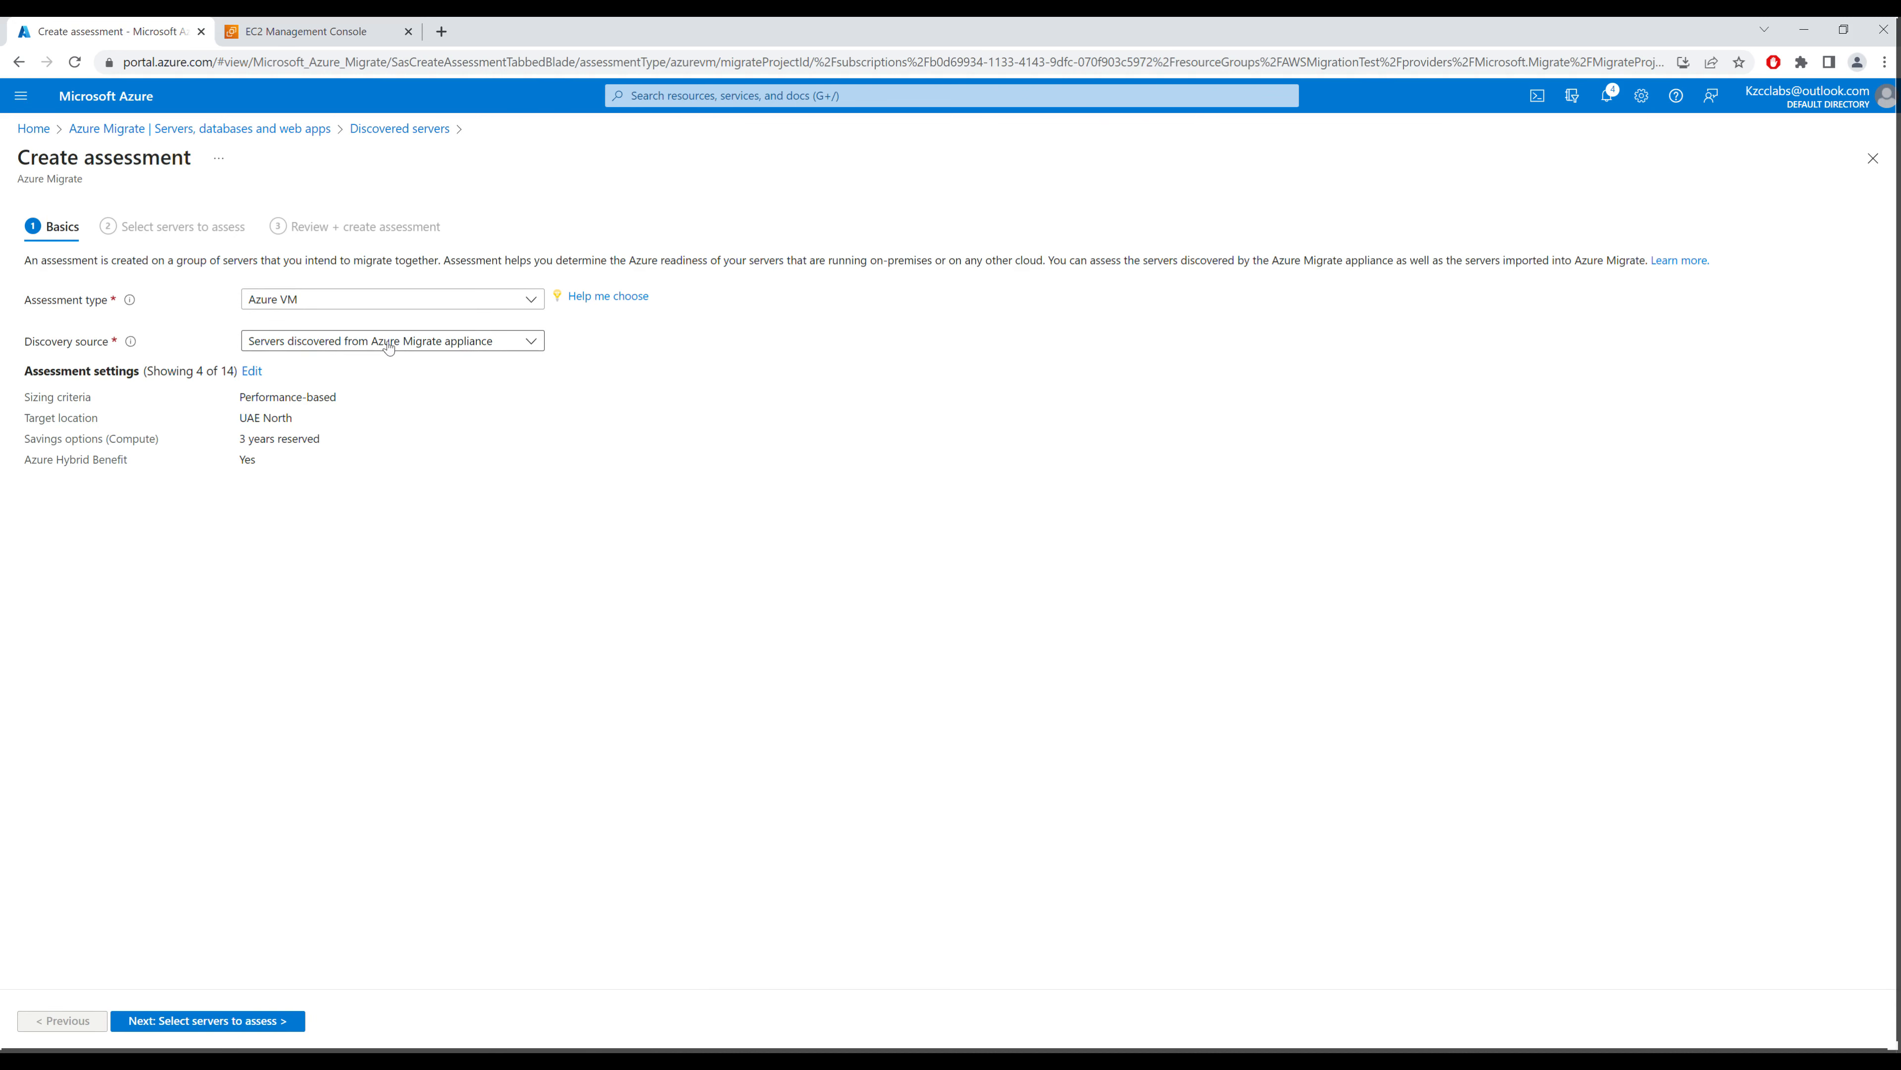
{"action": "left_click", "coordinate": [251, 372]}
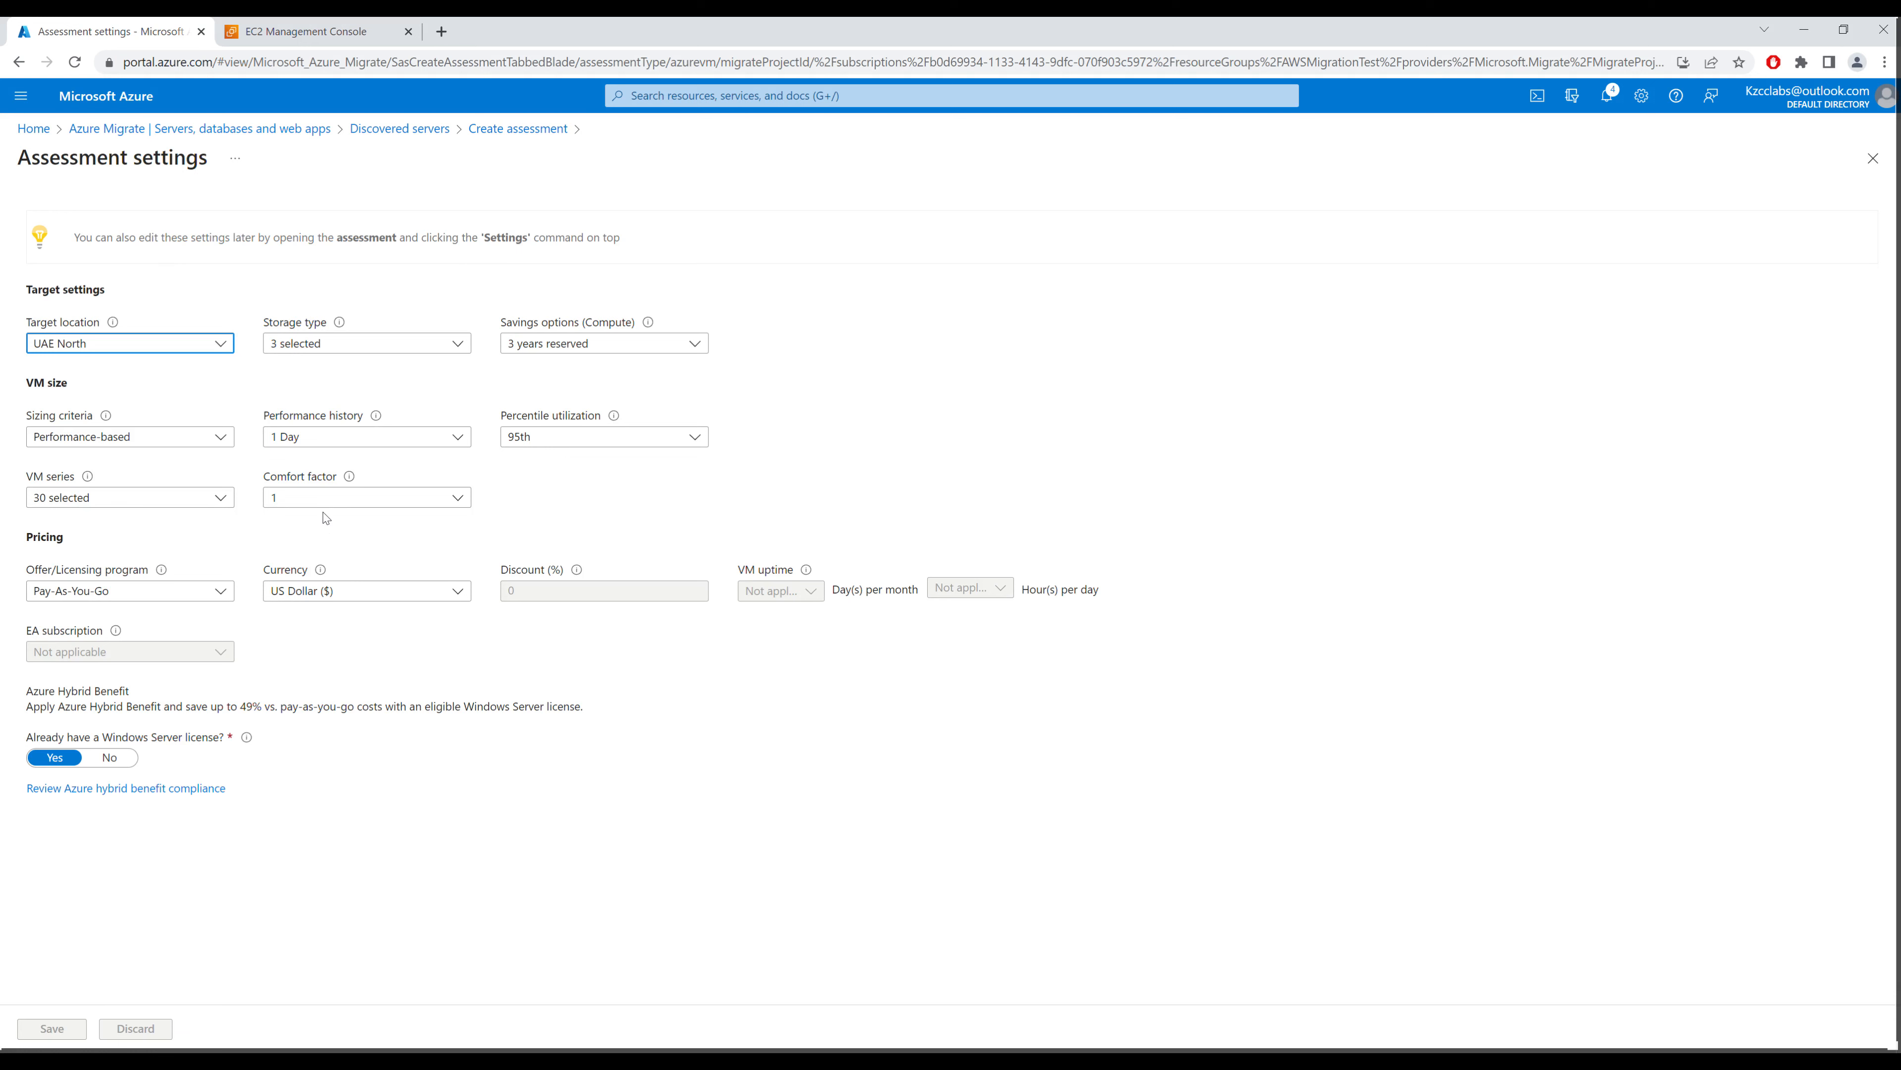
{"action": "left_click", "coordinate": [648, 343]}
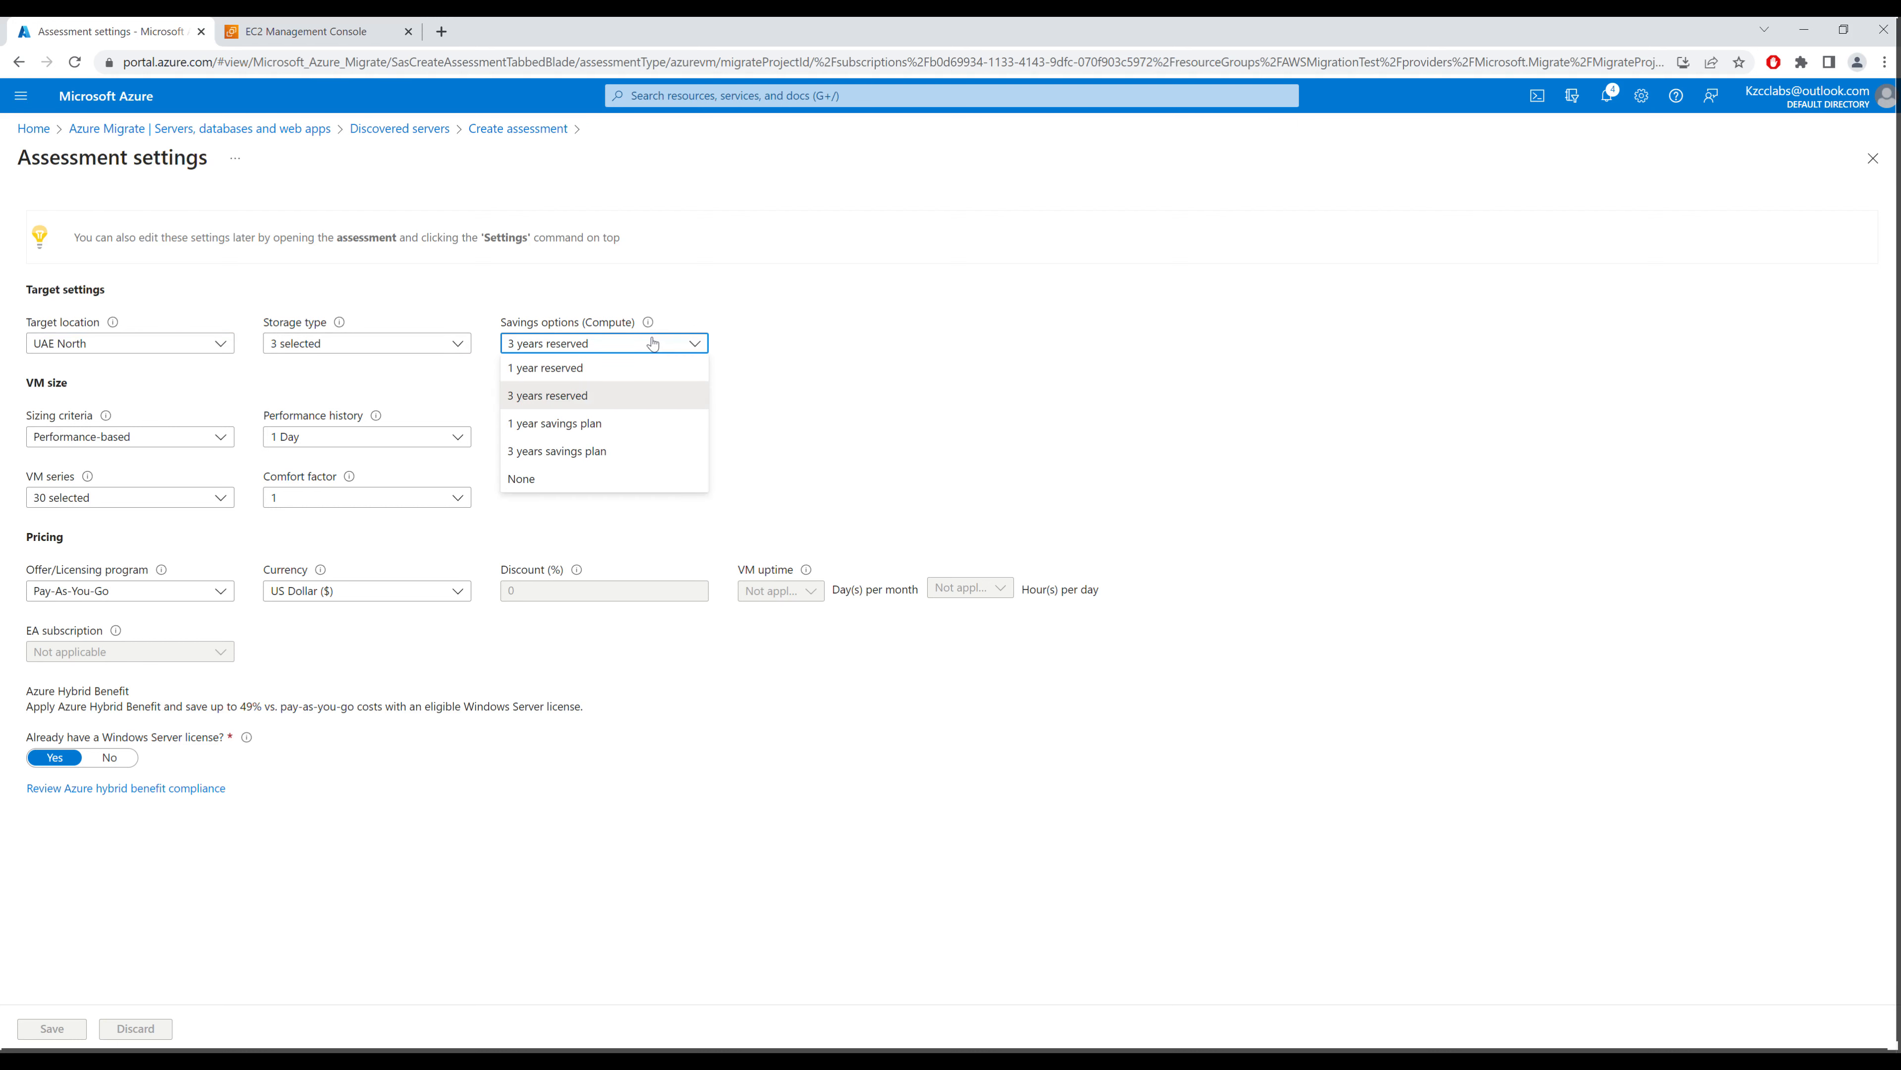
{"action": "left_click", "coordinate": [558, 478]}
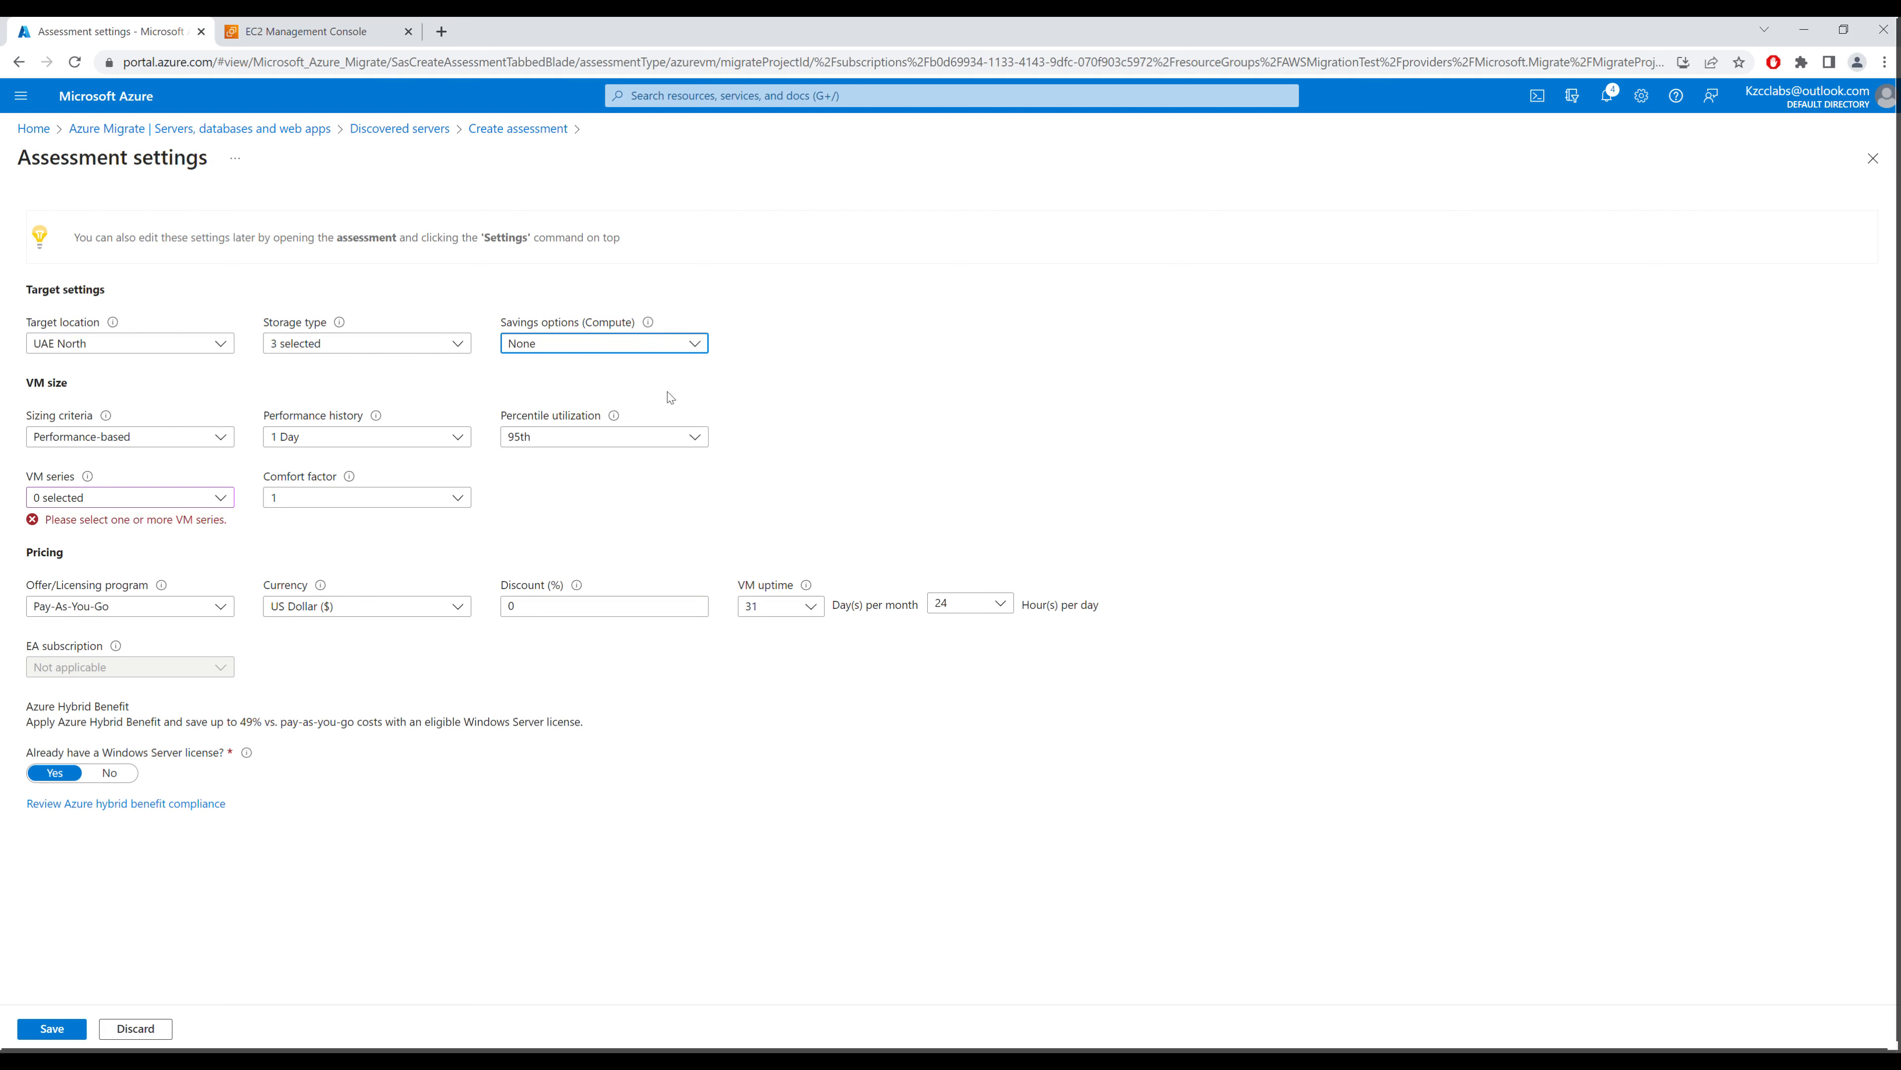
{"action": "left_click", "coordinate": [161, 497]}
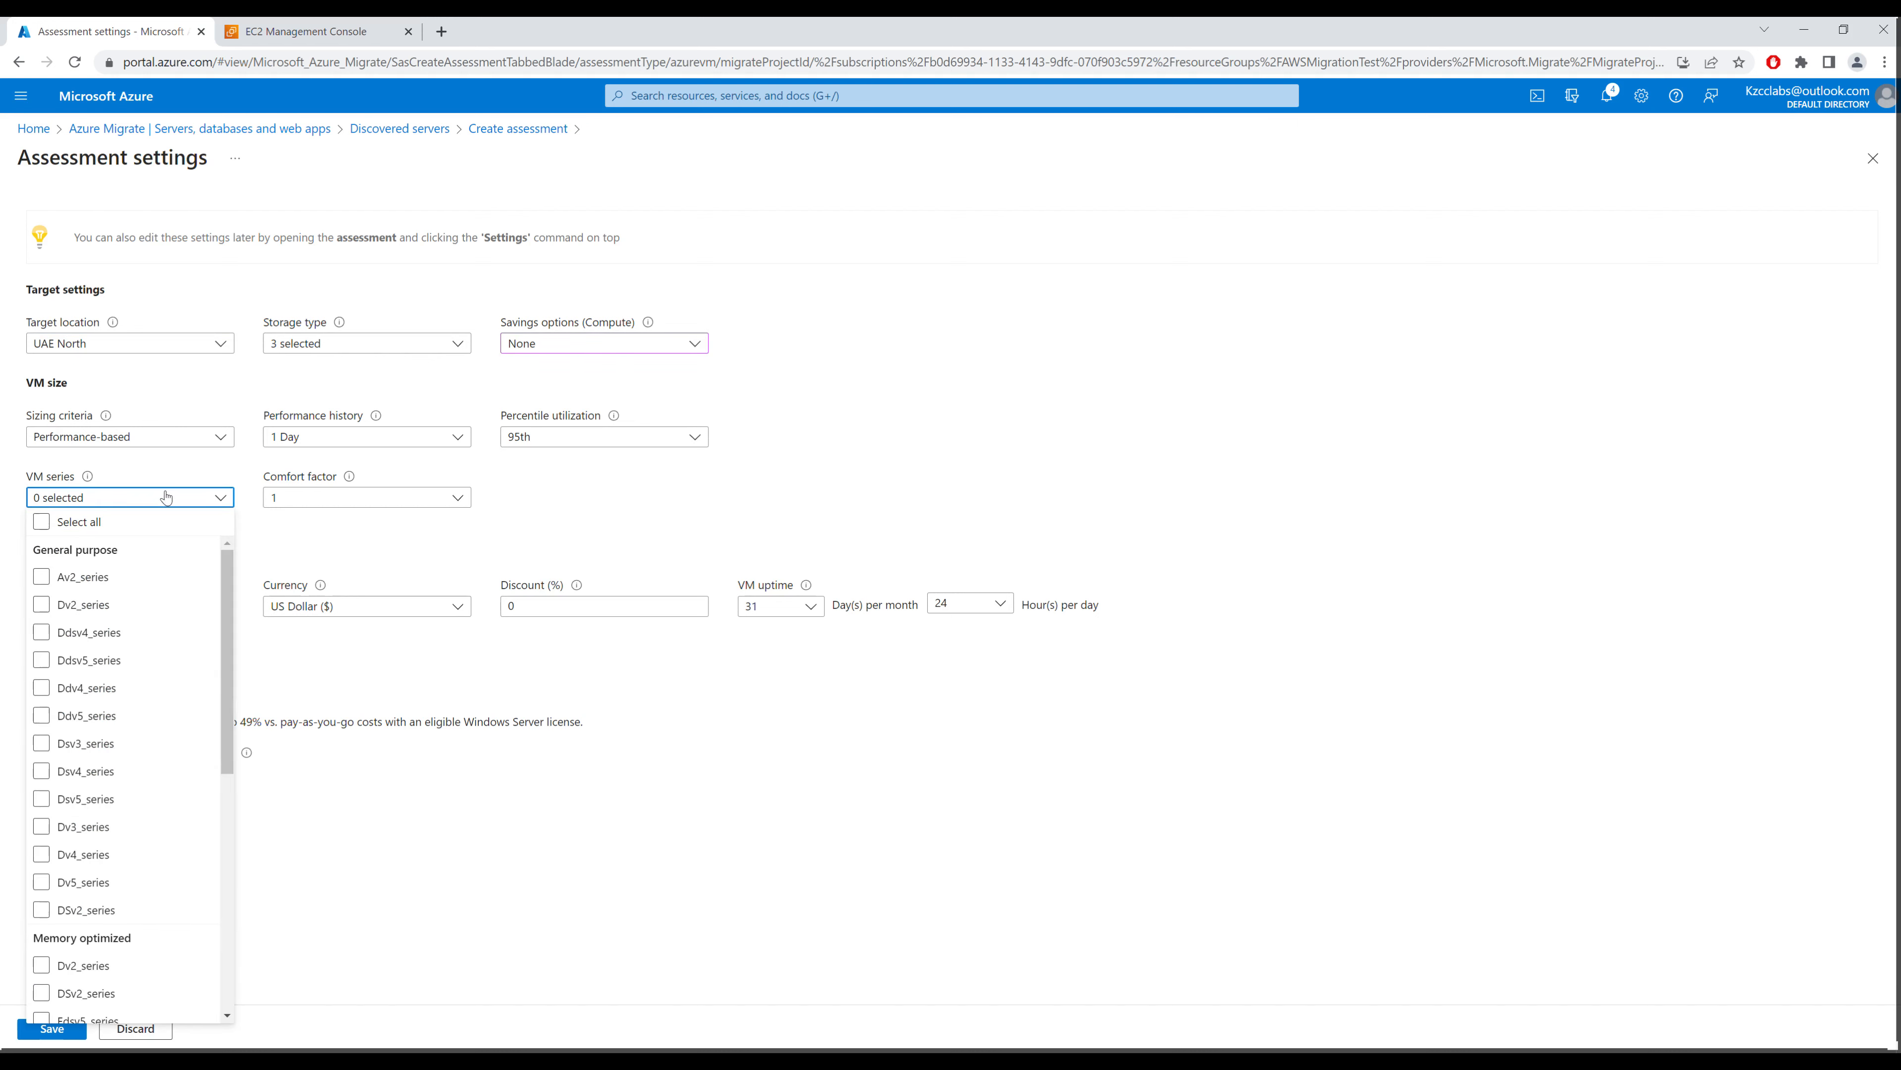
{"action": "left_click", "coordinate": [43, 522]}
{"action": "left_click", "coordinate": [413, 529]}
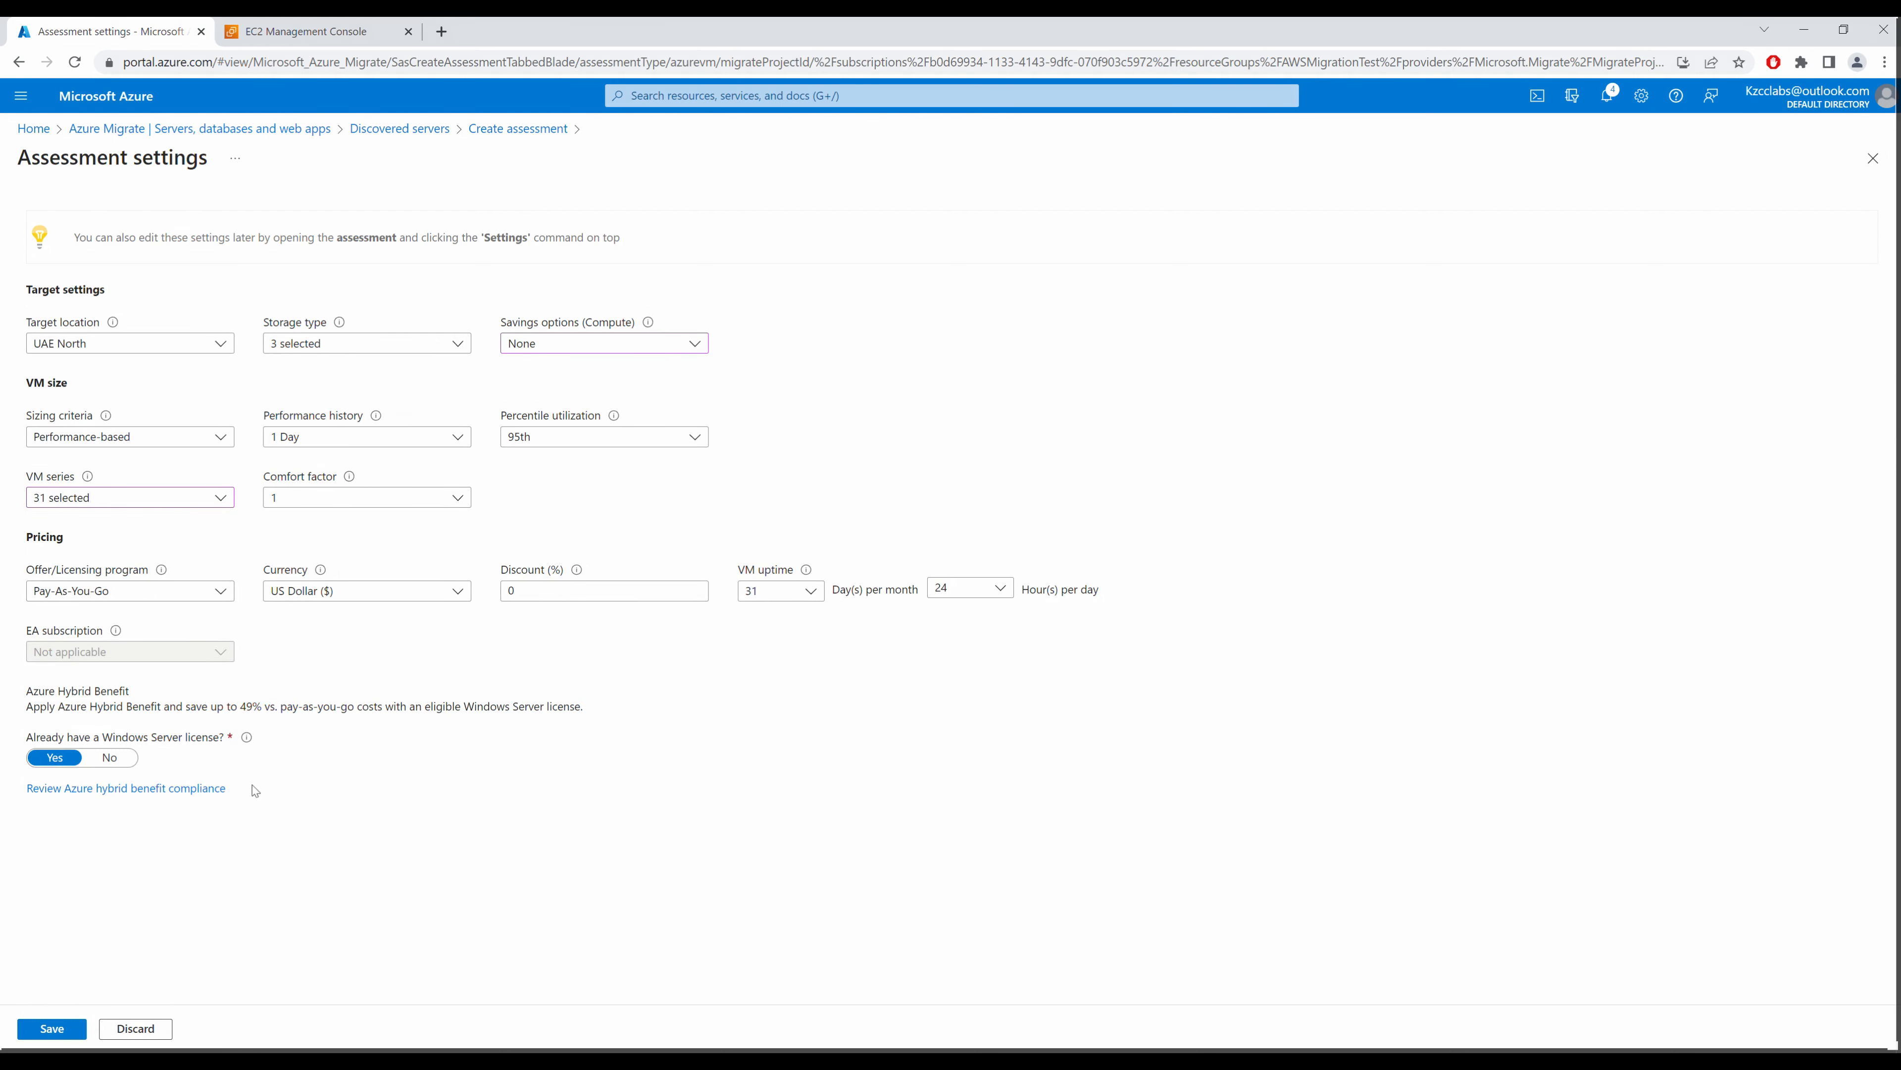
{"action": "left_click", "coordinate": [42, 1031]}
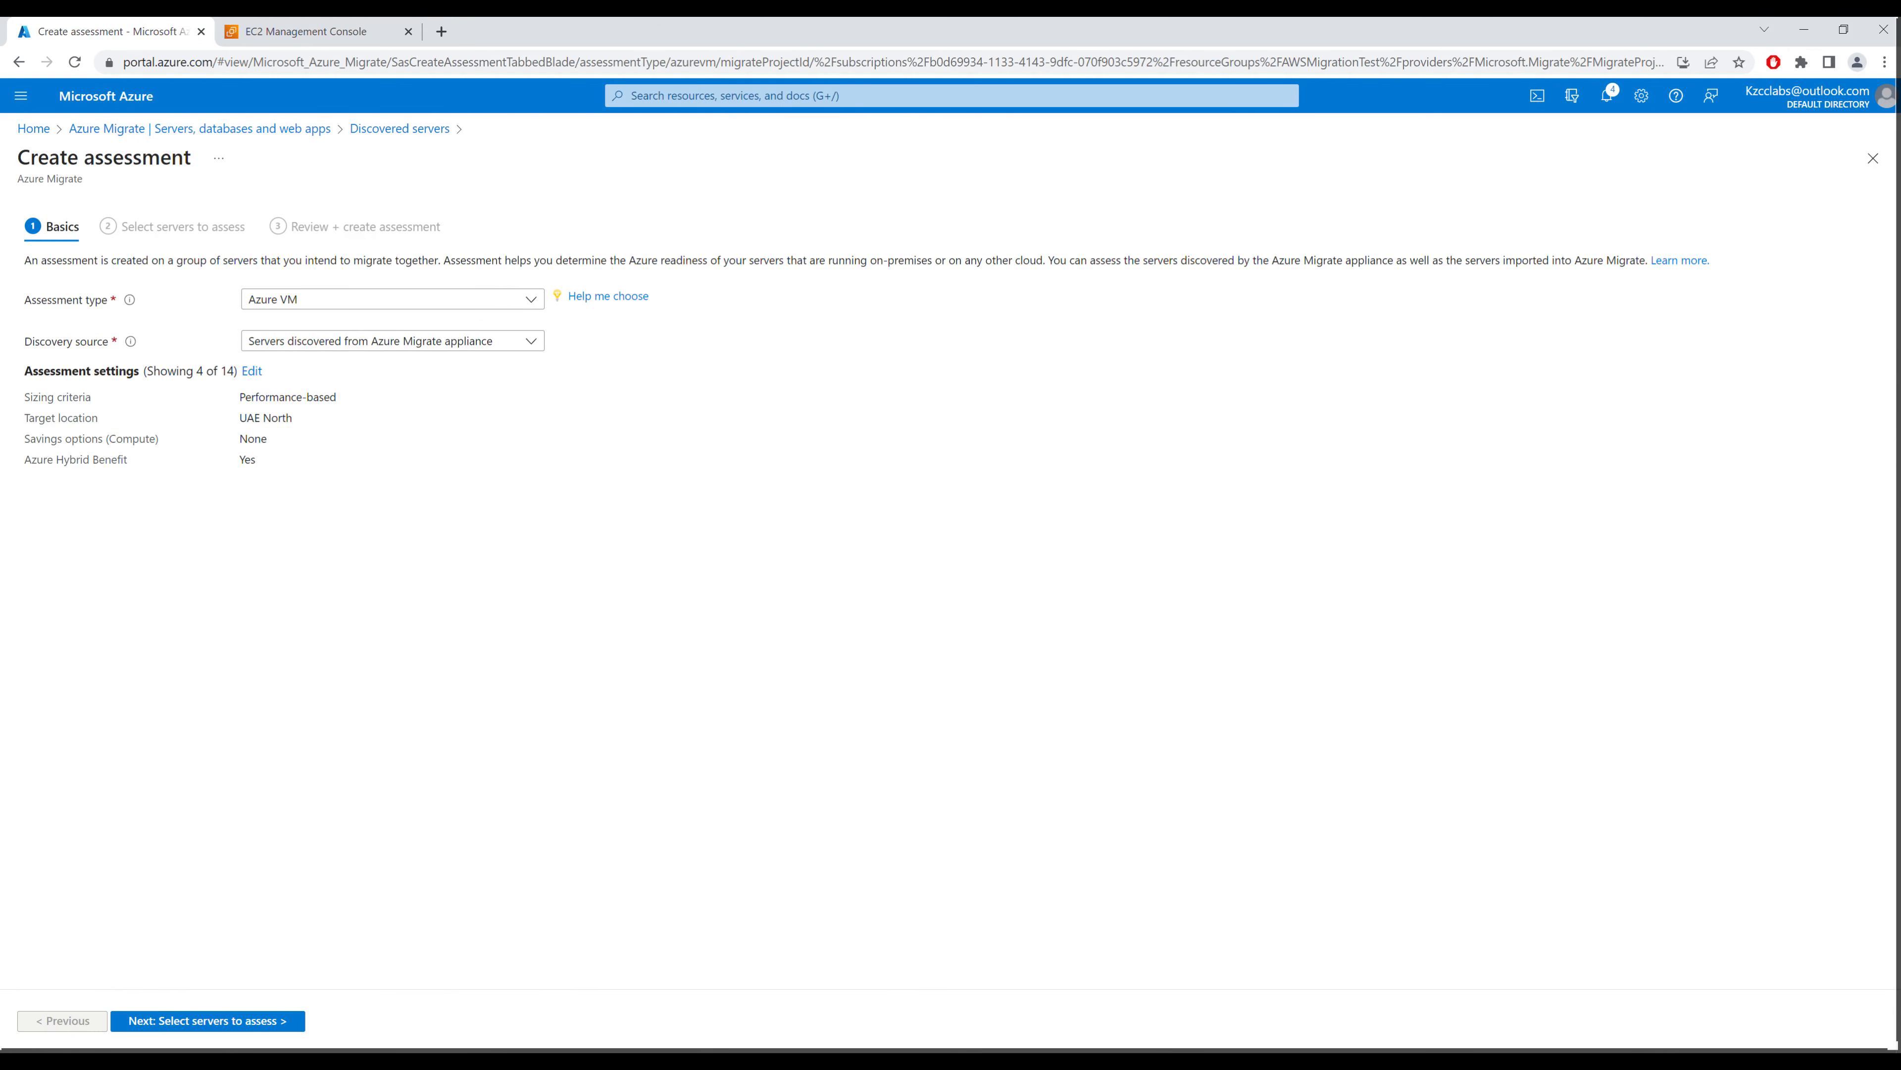
Step: Select the EC2AMAZ-V9S46BM server and name the assessment AWSAssessment
{"action": "left_click", "coordinate": [247, 1026]}
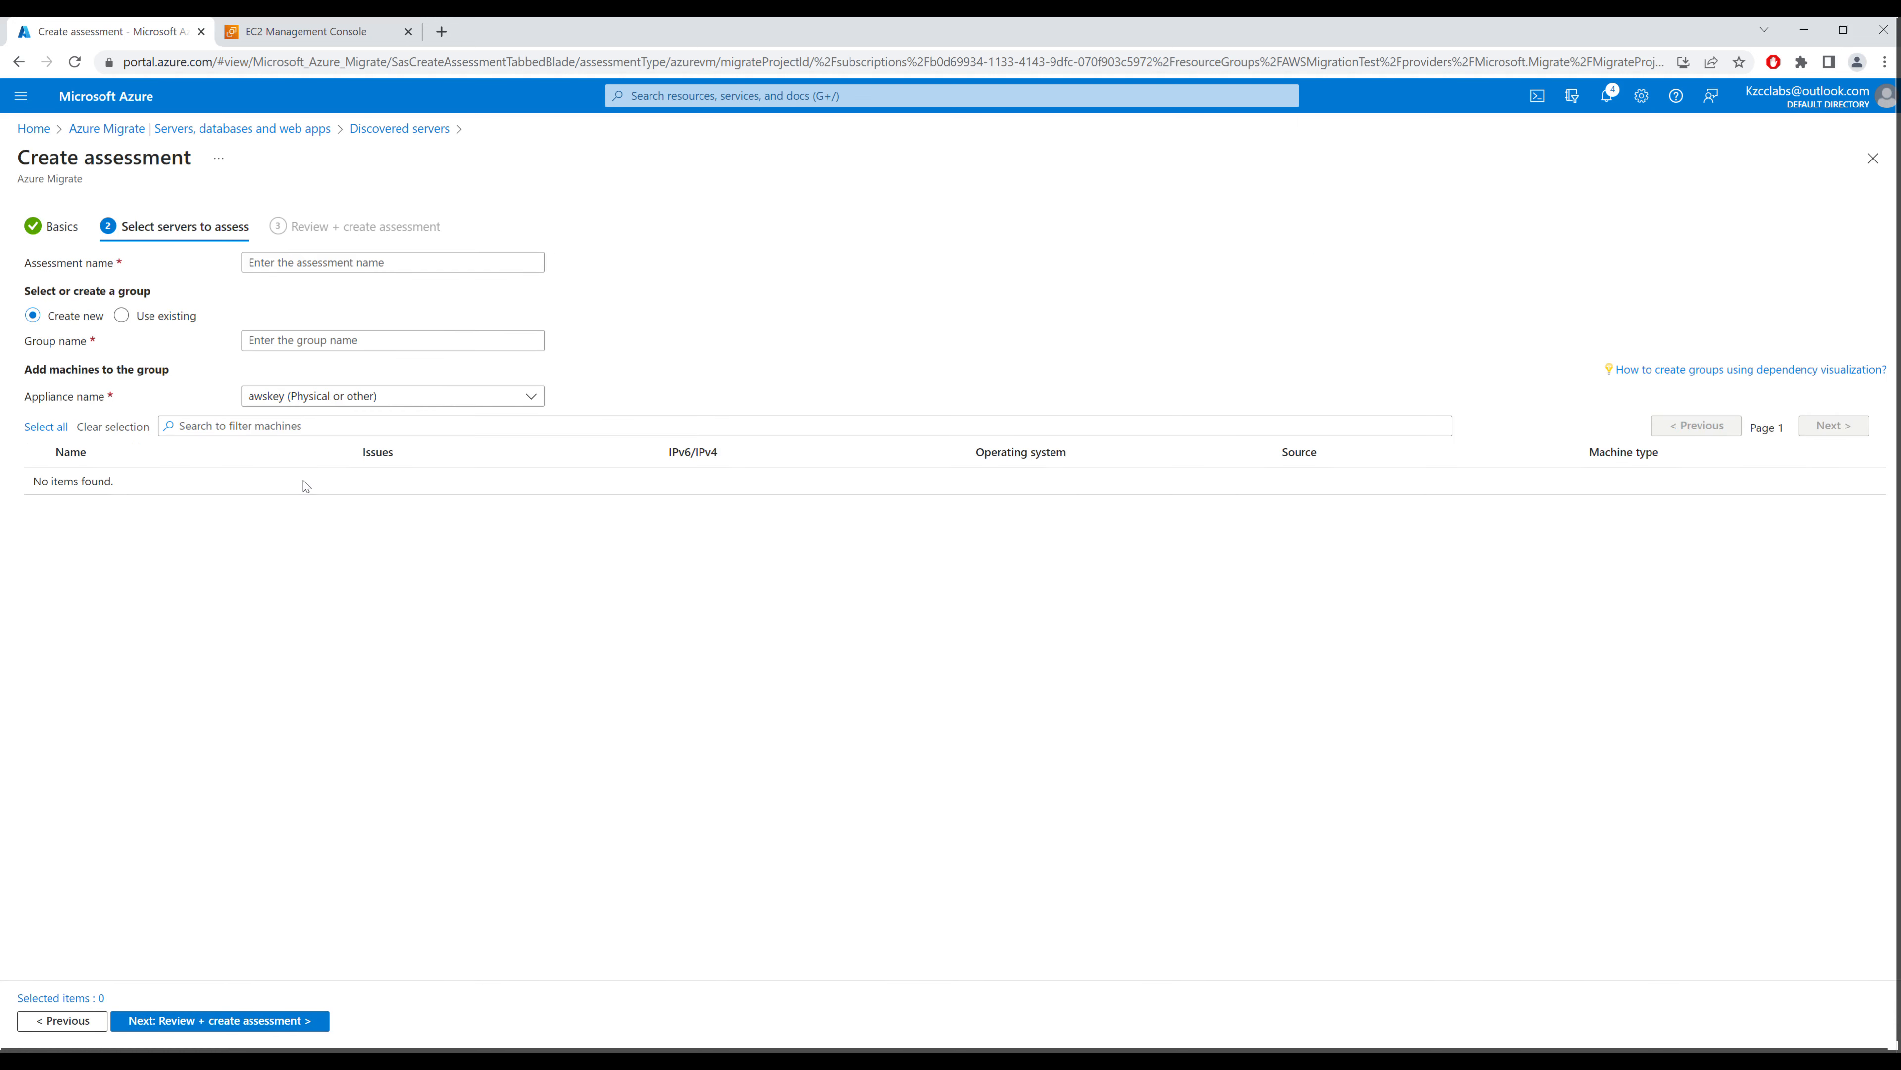
{"action": "left_click", "coordinate": [38, 481]}
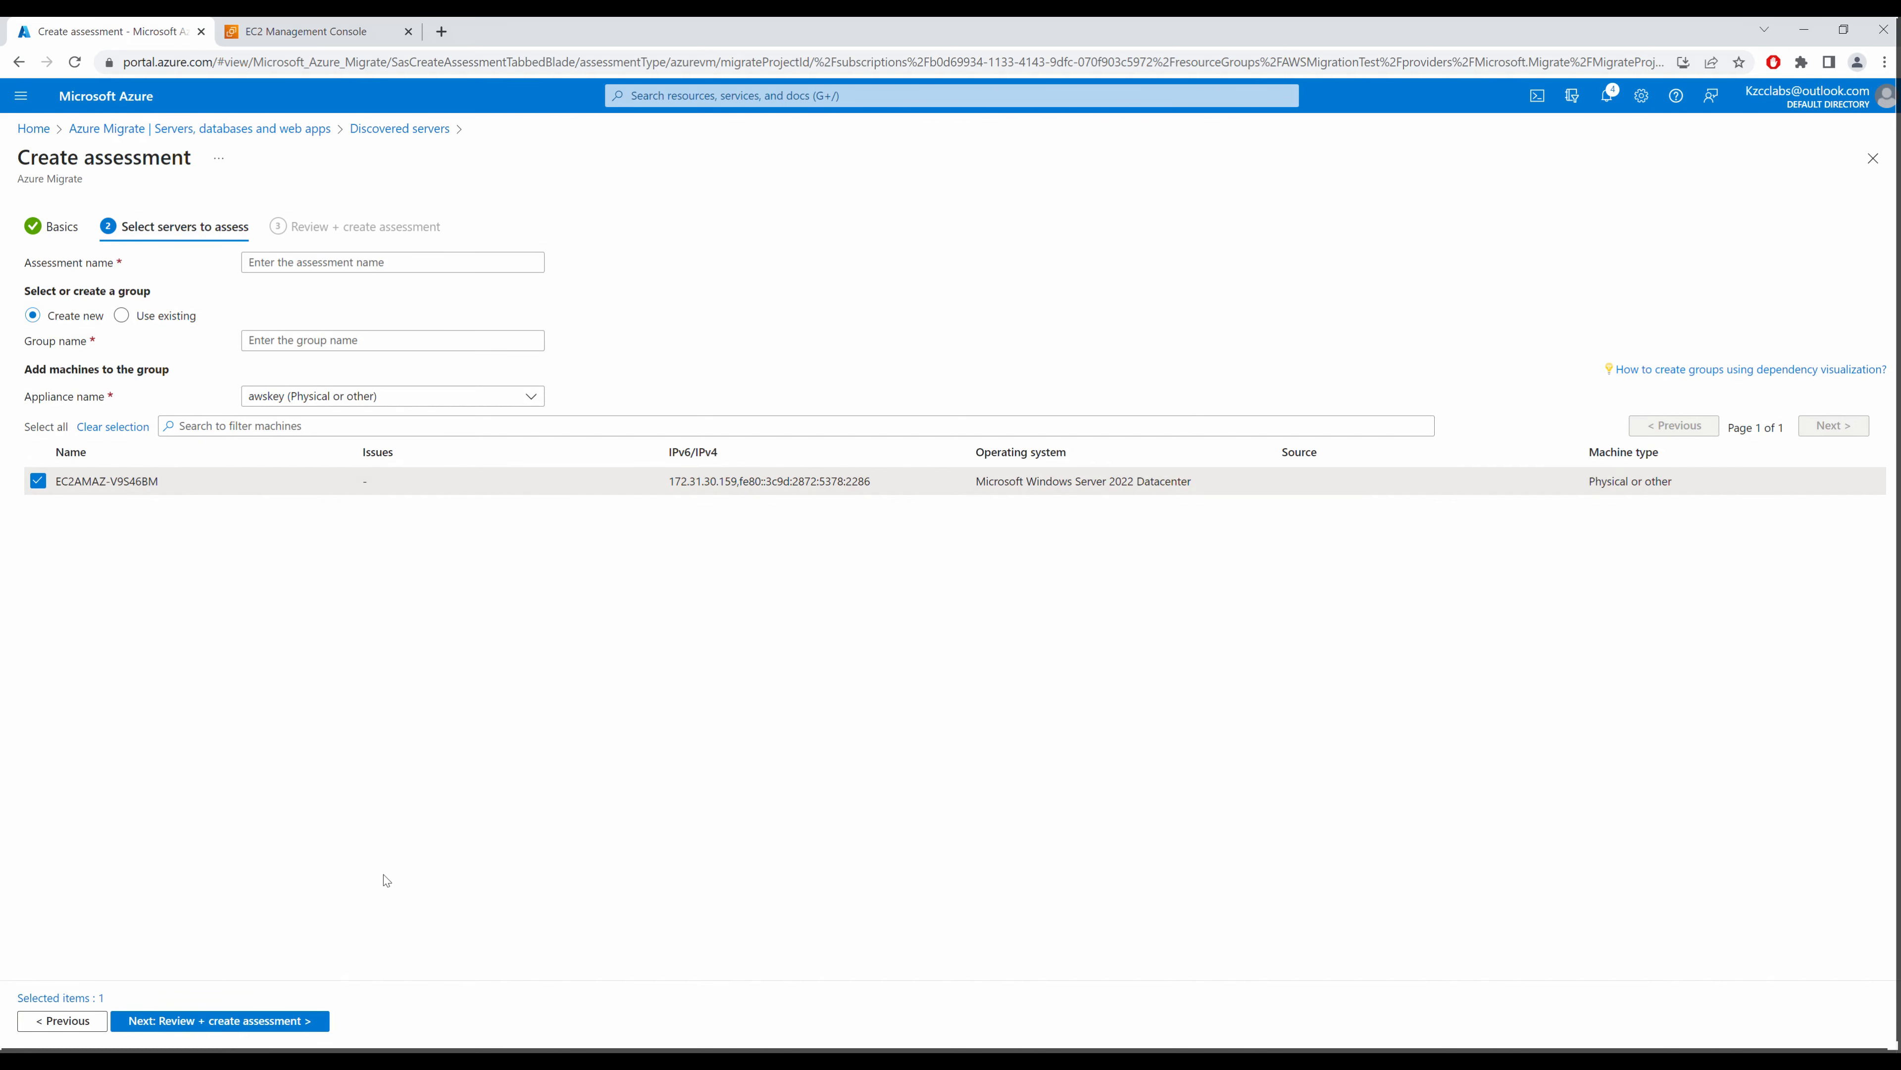
{"action": "left_click", "coordinate": [318, 340]}
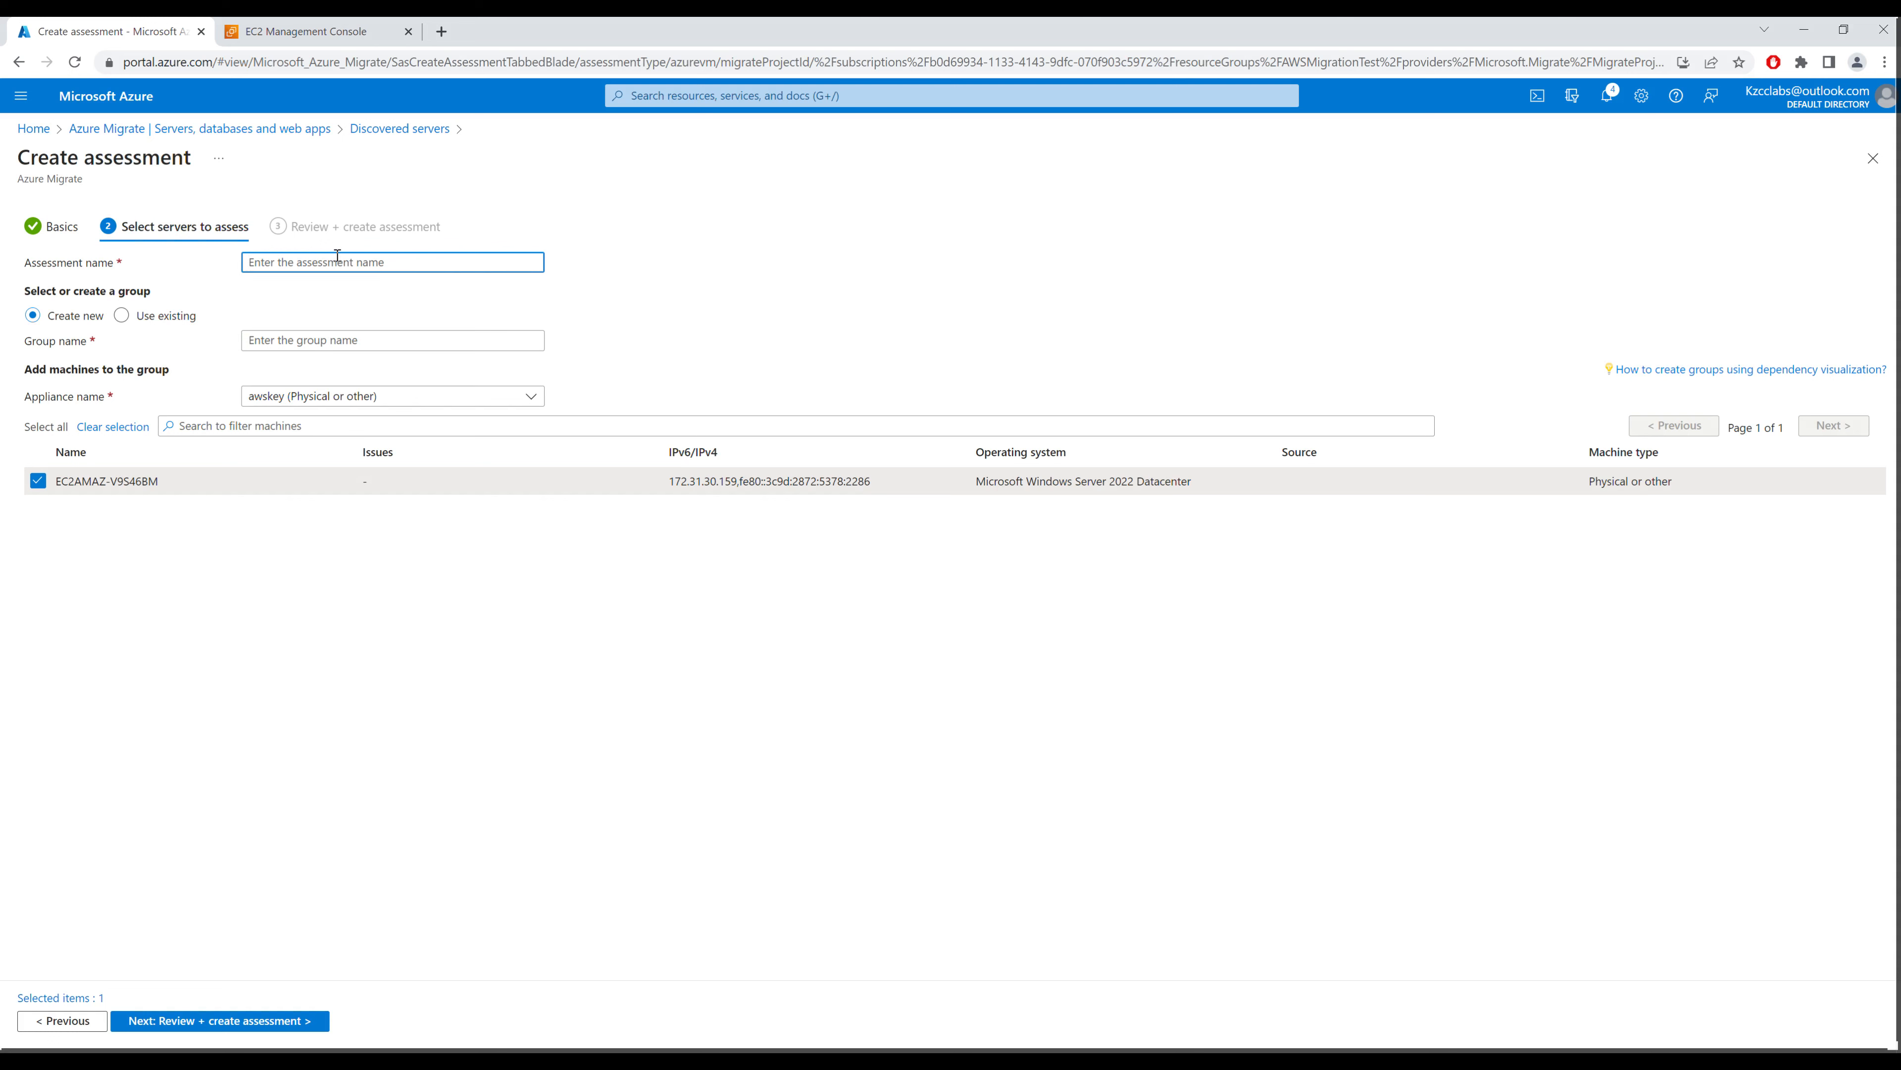
{"action": "type", "text": "AWS"}
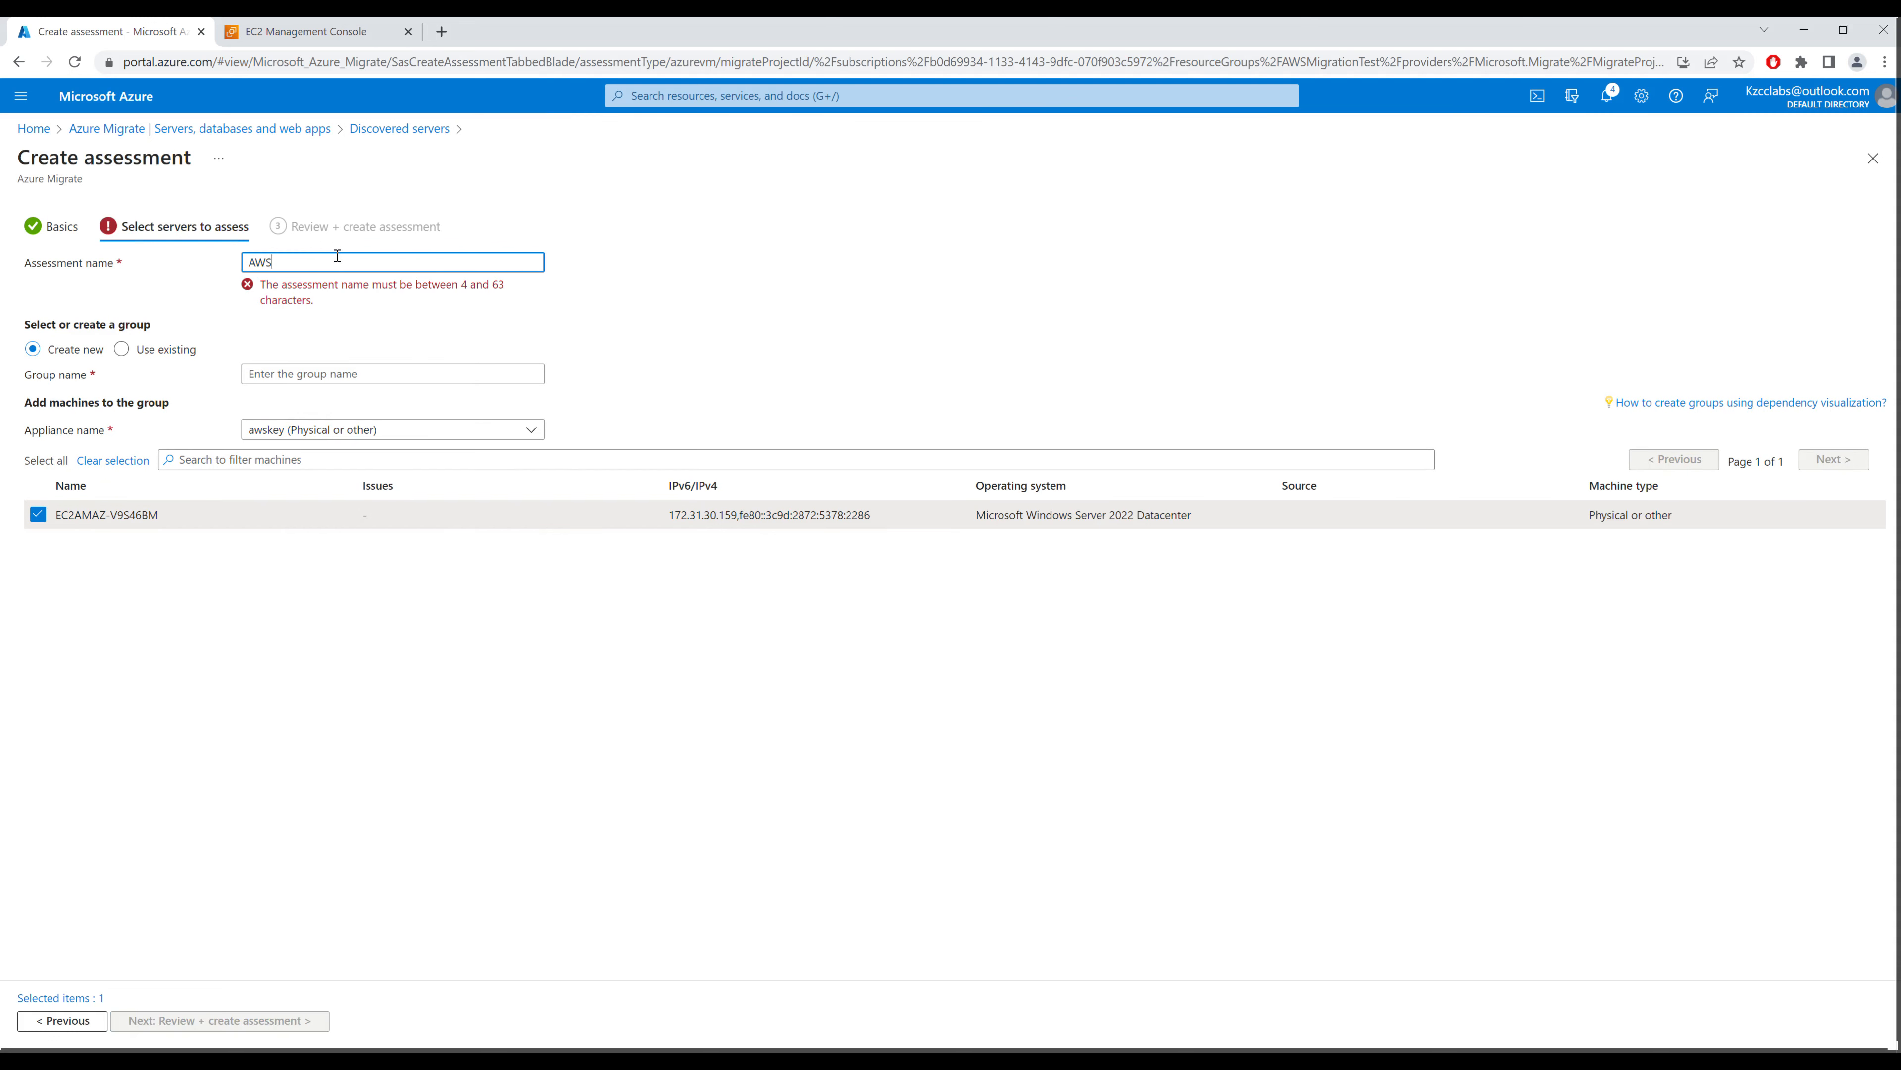
{"action": "type", "text": "Assessmen"}
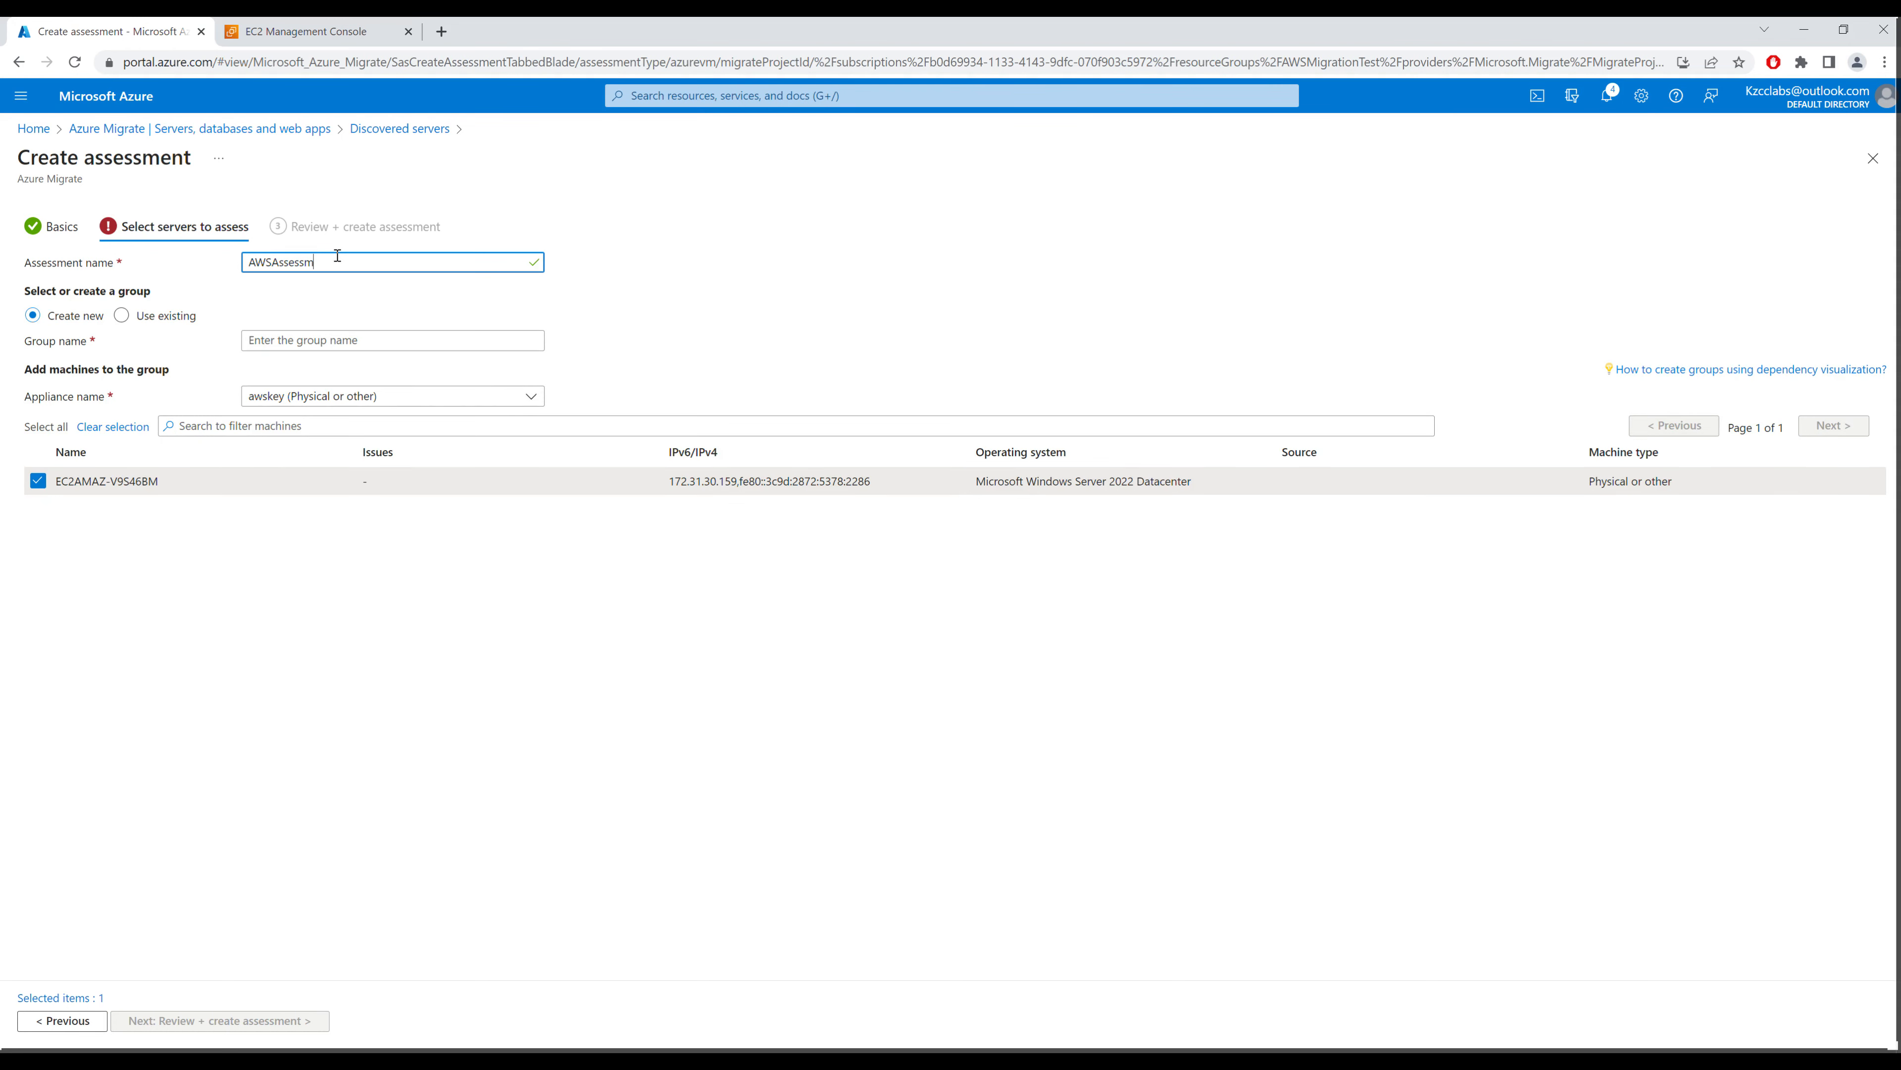
Step: Name the new group AWSAssessment as well, then review and create the assessment
{"action": "double_click", "coordinate": [286, 258]}
{"action": "key", "text": "ctrl+c"}
{"action": "left_click", "coordinate": [279, 339]}
{"action": "key", "text": "ctrl+v"}
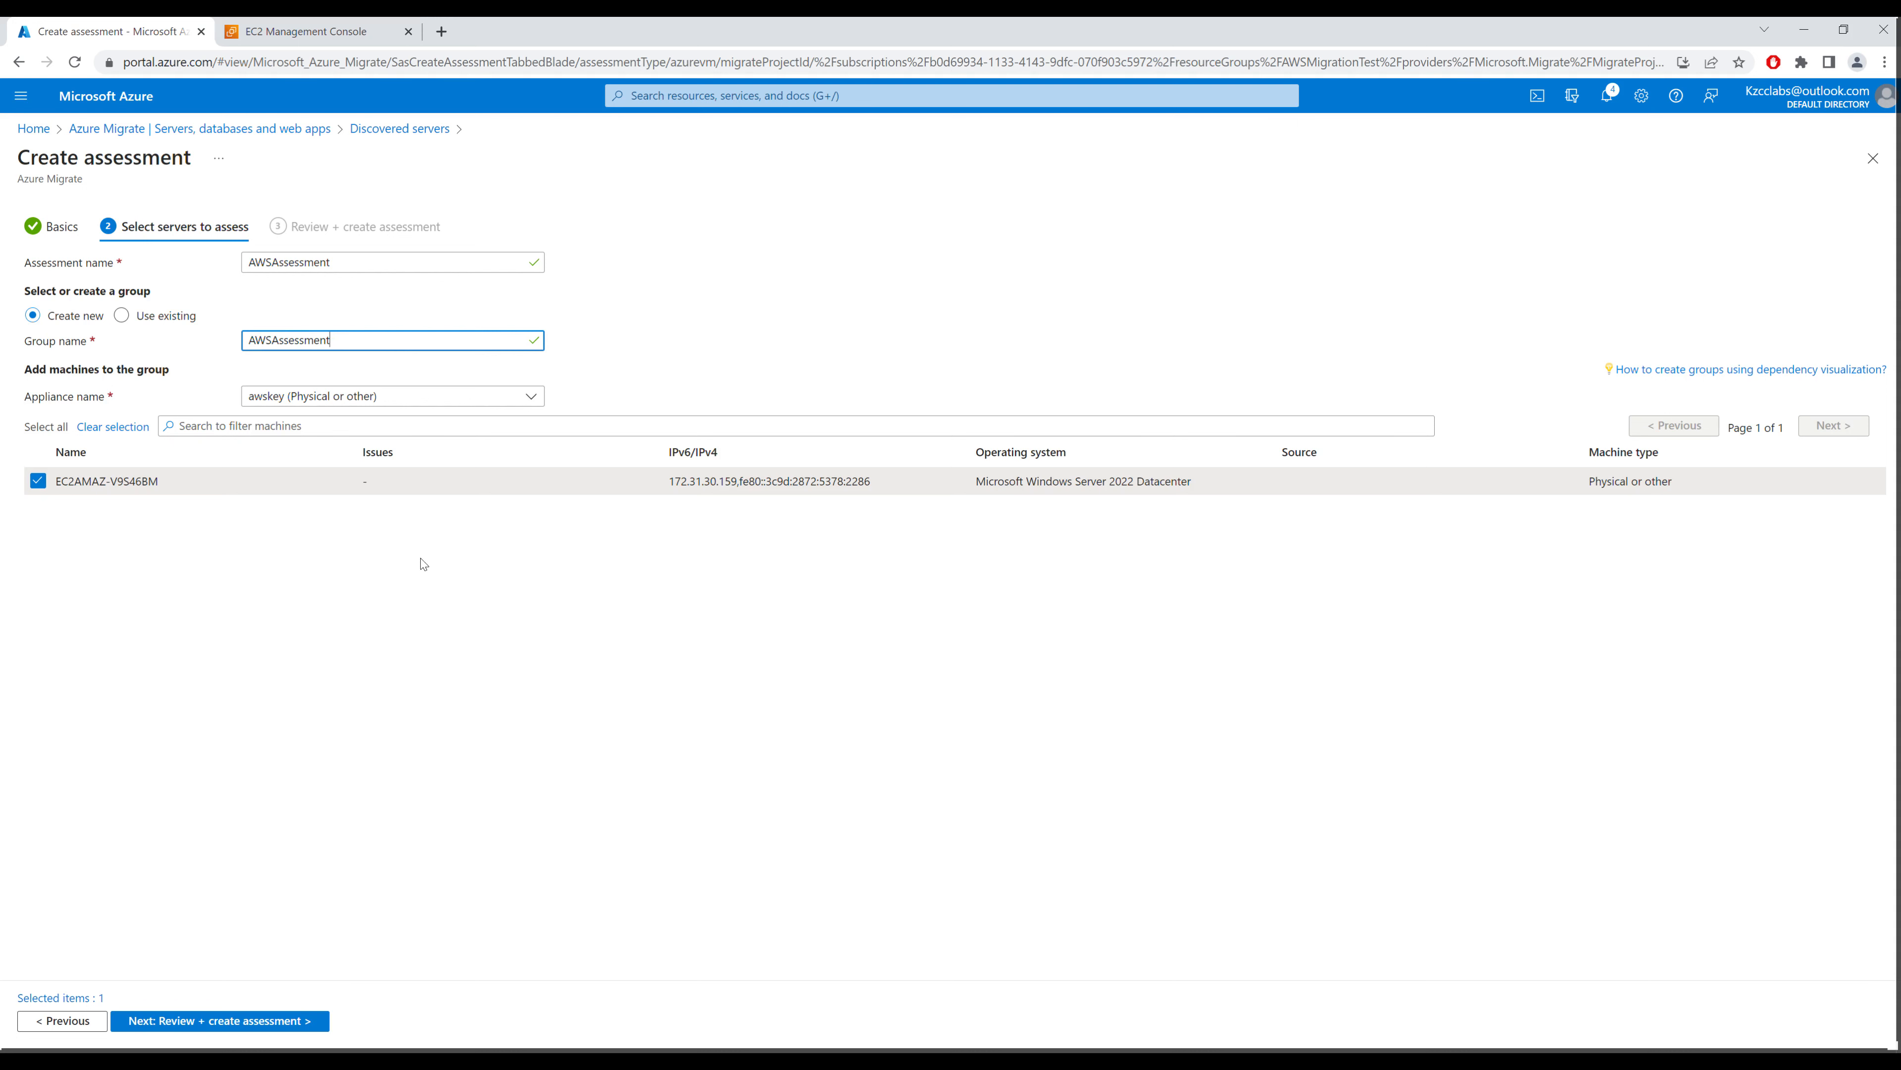
{"action": "left_click", "coordinate": [257, 1026]}
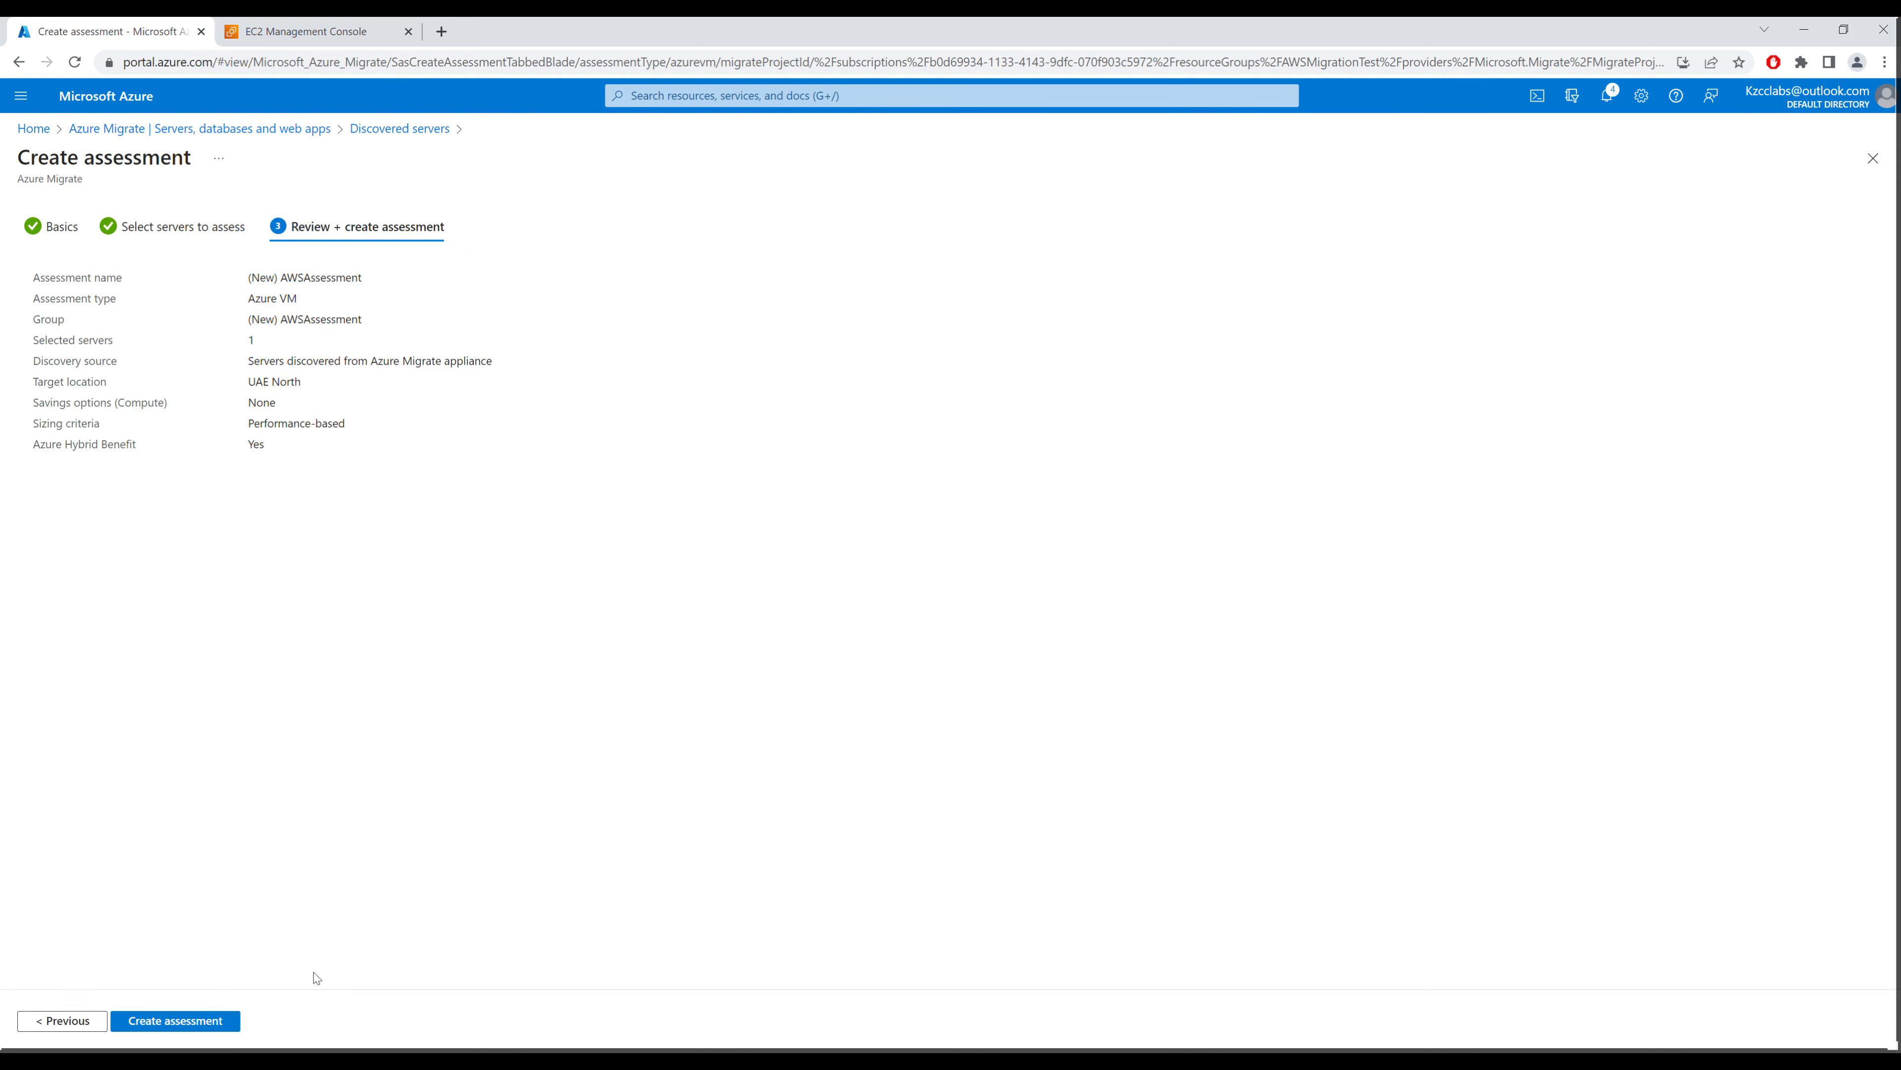
{"action": "left_click", "coordinate": [210, 1032]}
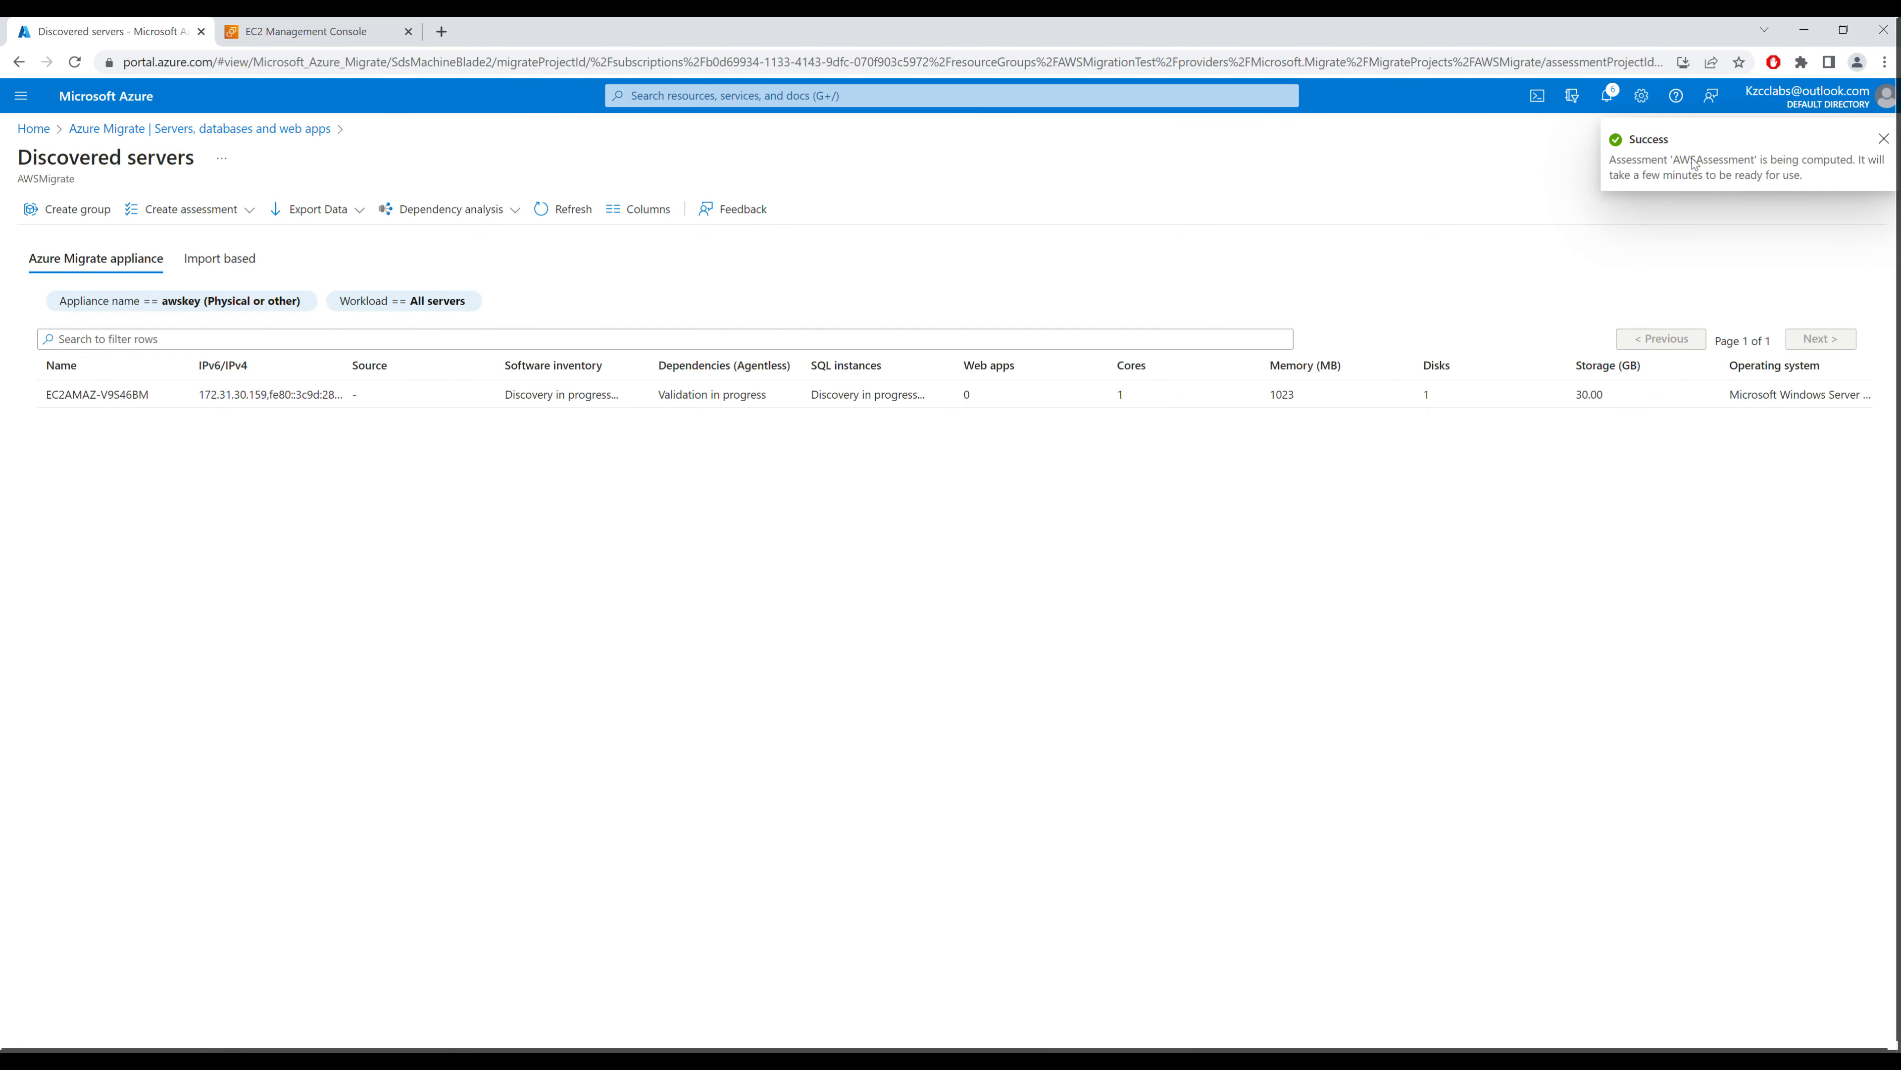
Step: Open AWSAssessment from the Azure VM assessments list to view its readiness and cost results
{"action": "left_click", "coordinate": [266, 129]}
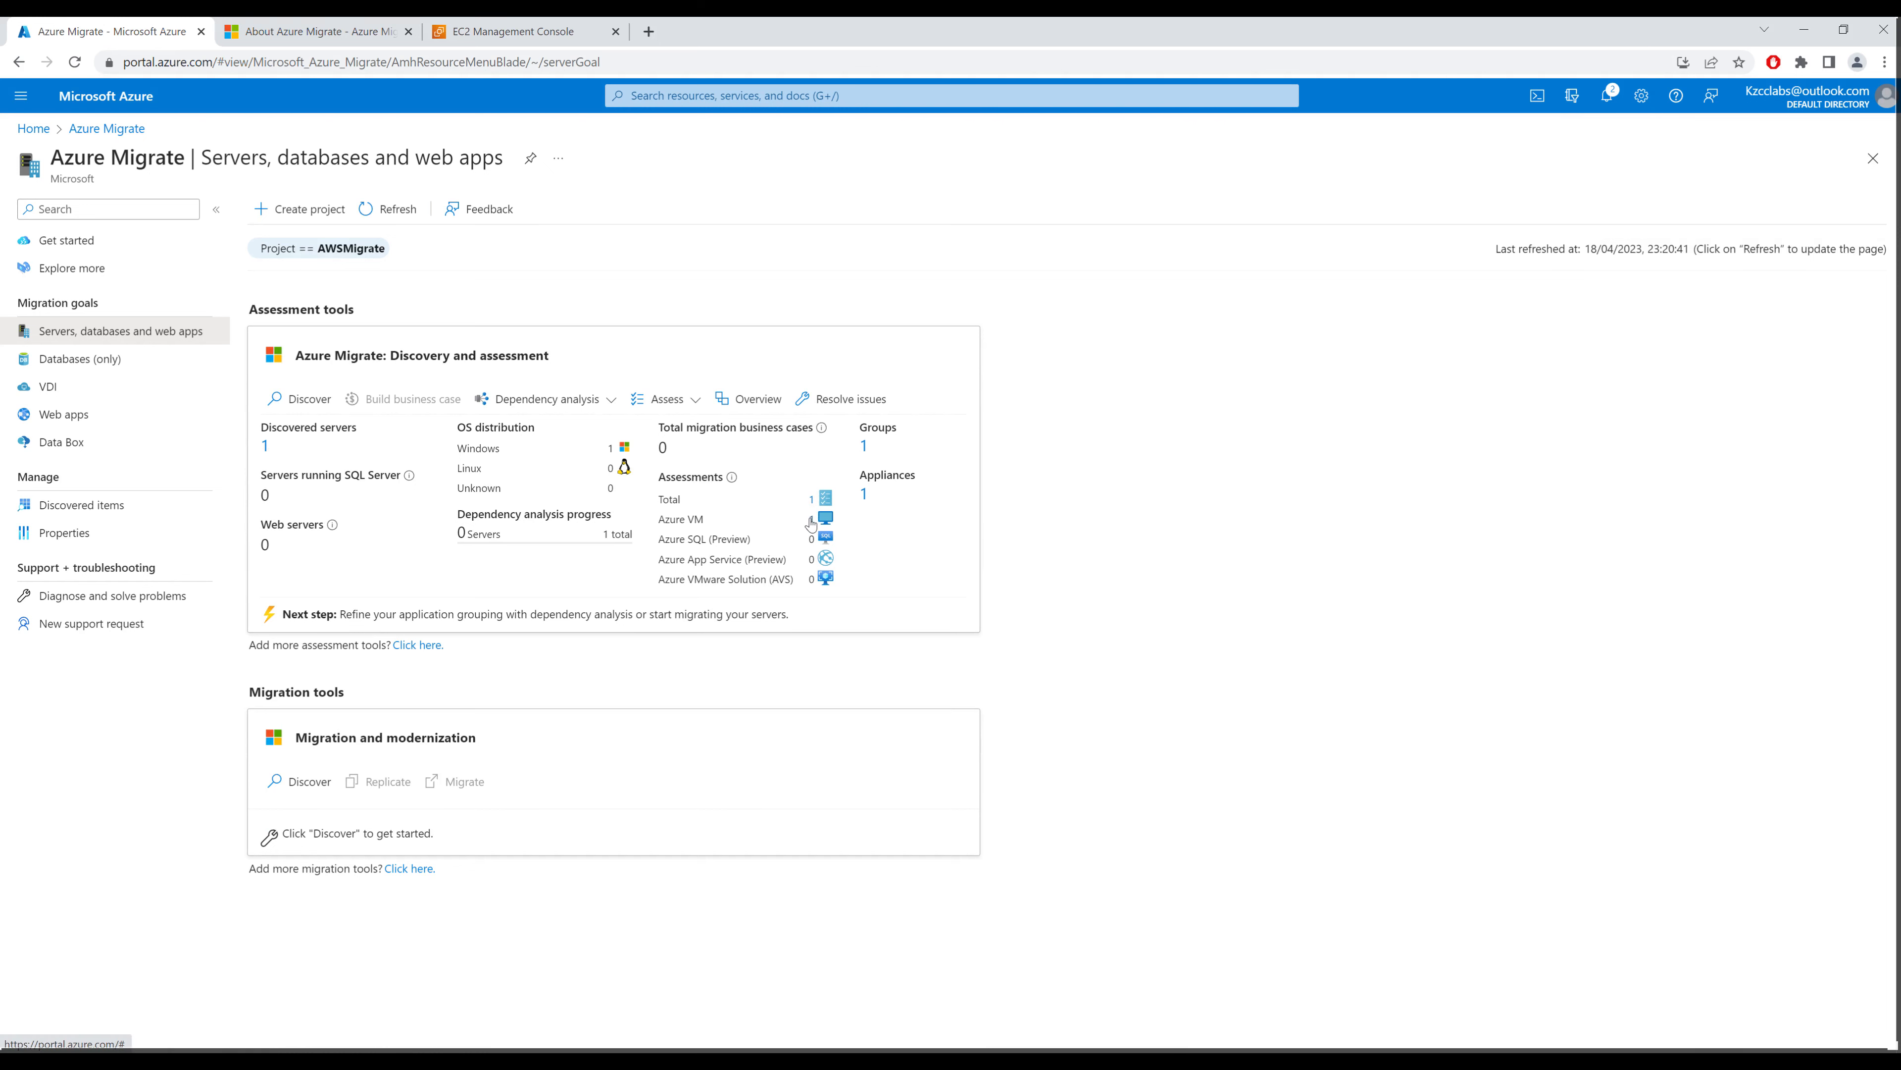
{"action": "left_click", "coordinate": [811, 522]}
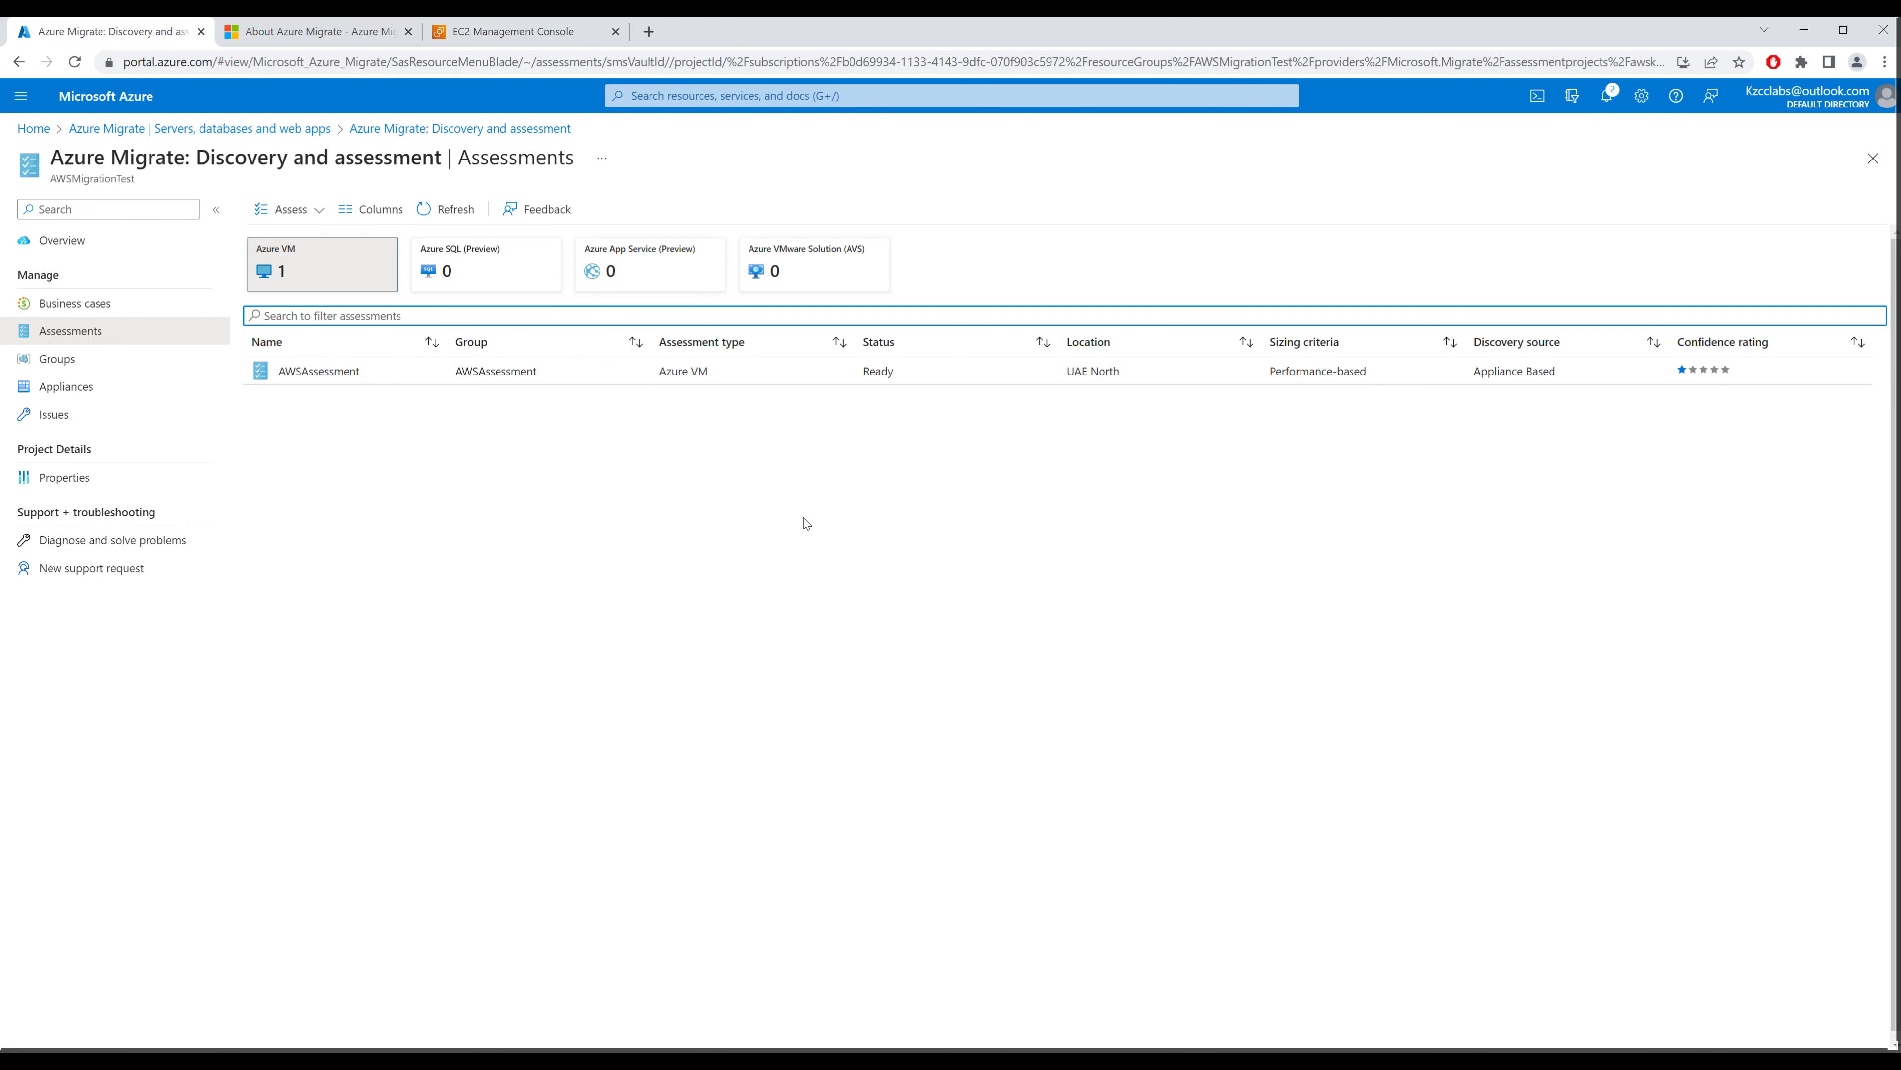
{"action": "left_click", "coordinate": [418, 378]}
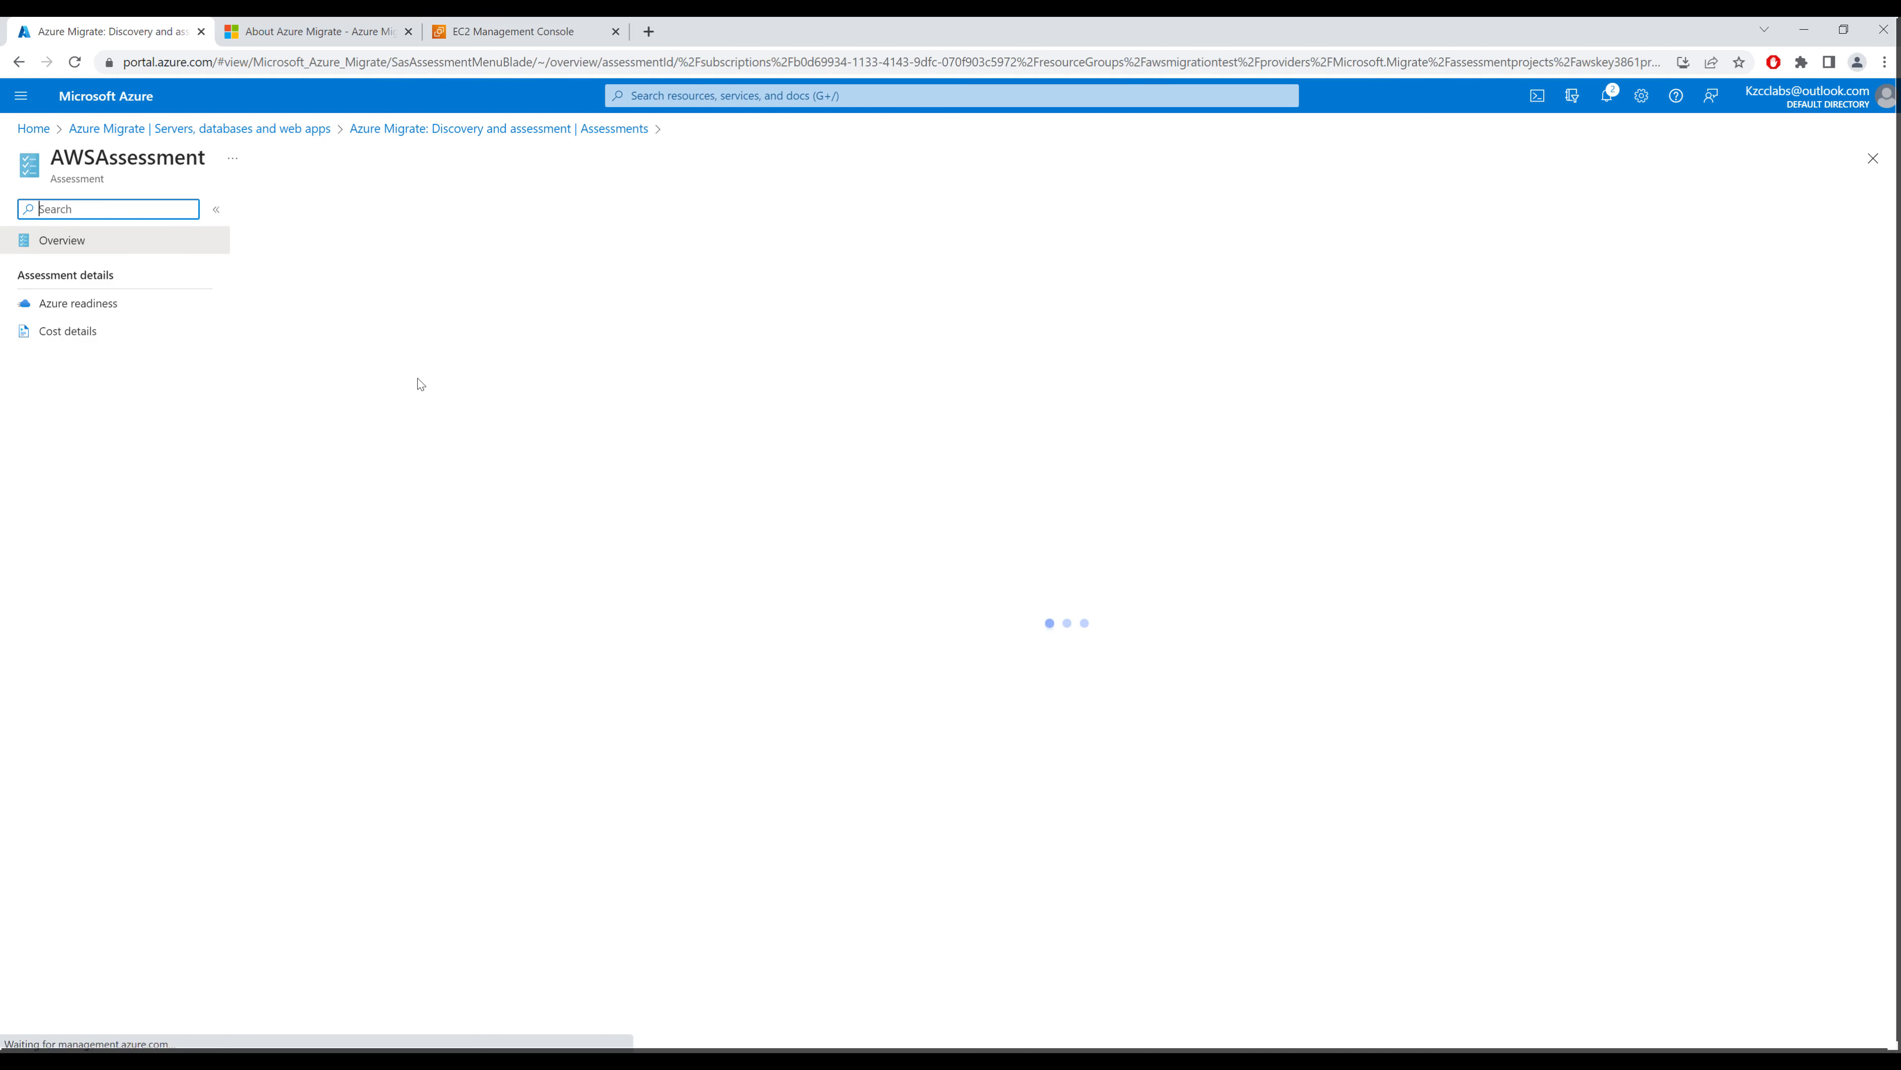